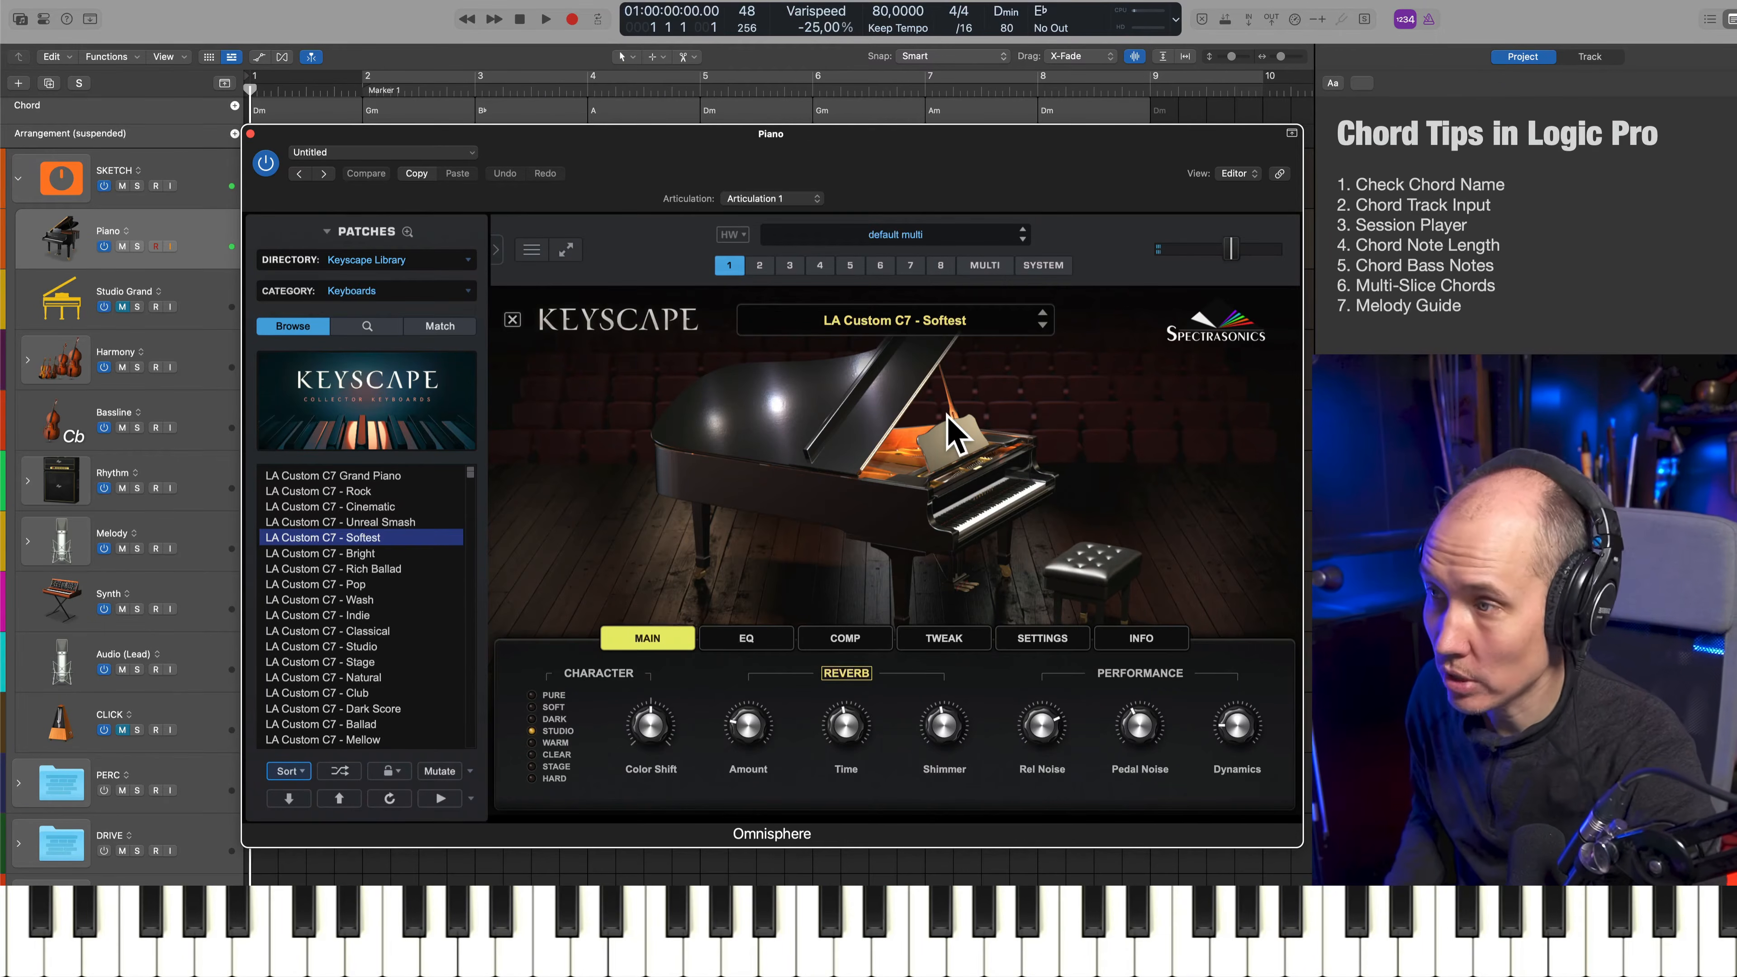
Close the Piano plug-in window and verify that MIDI Activity (In/Out) is enabled in the control bar display customization
drag(916, 164, 824, 134)
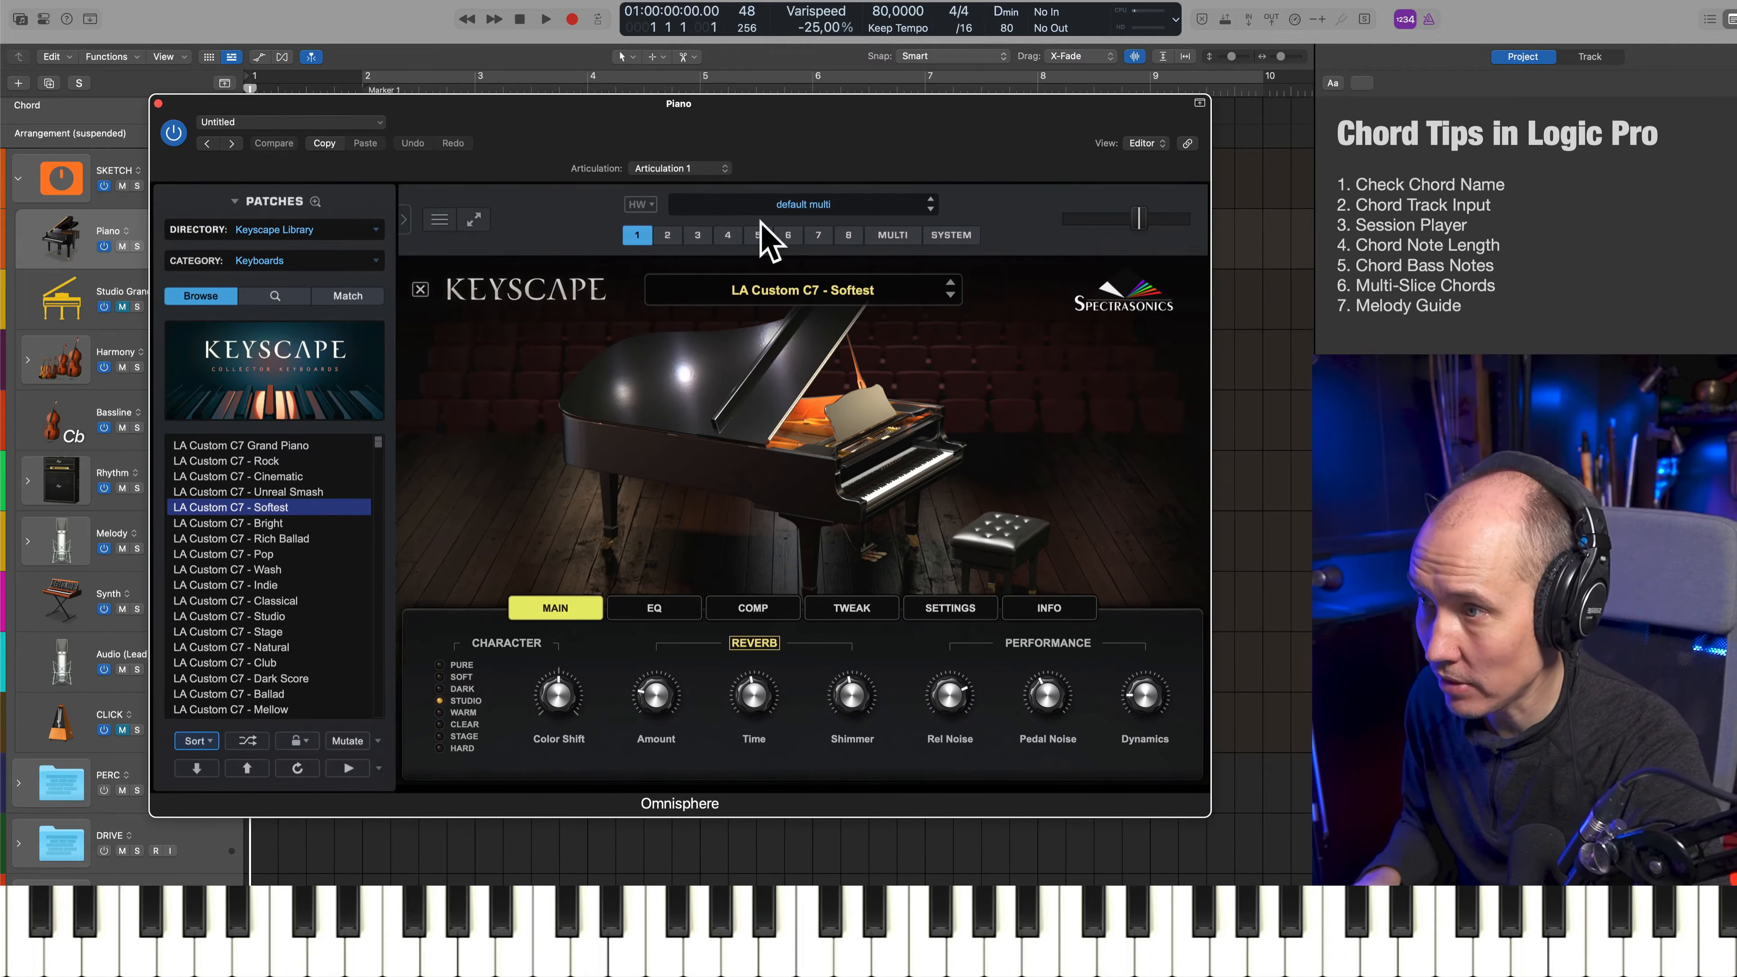
key(super+w)
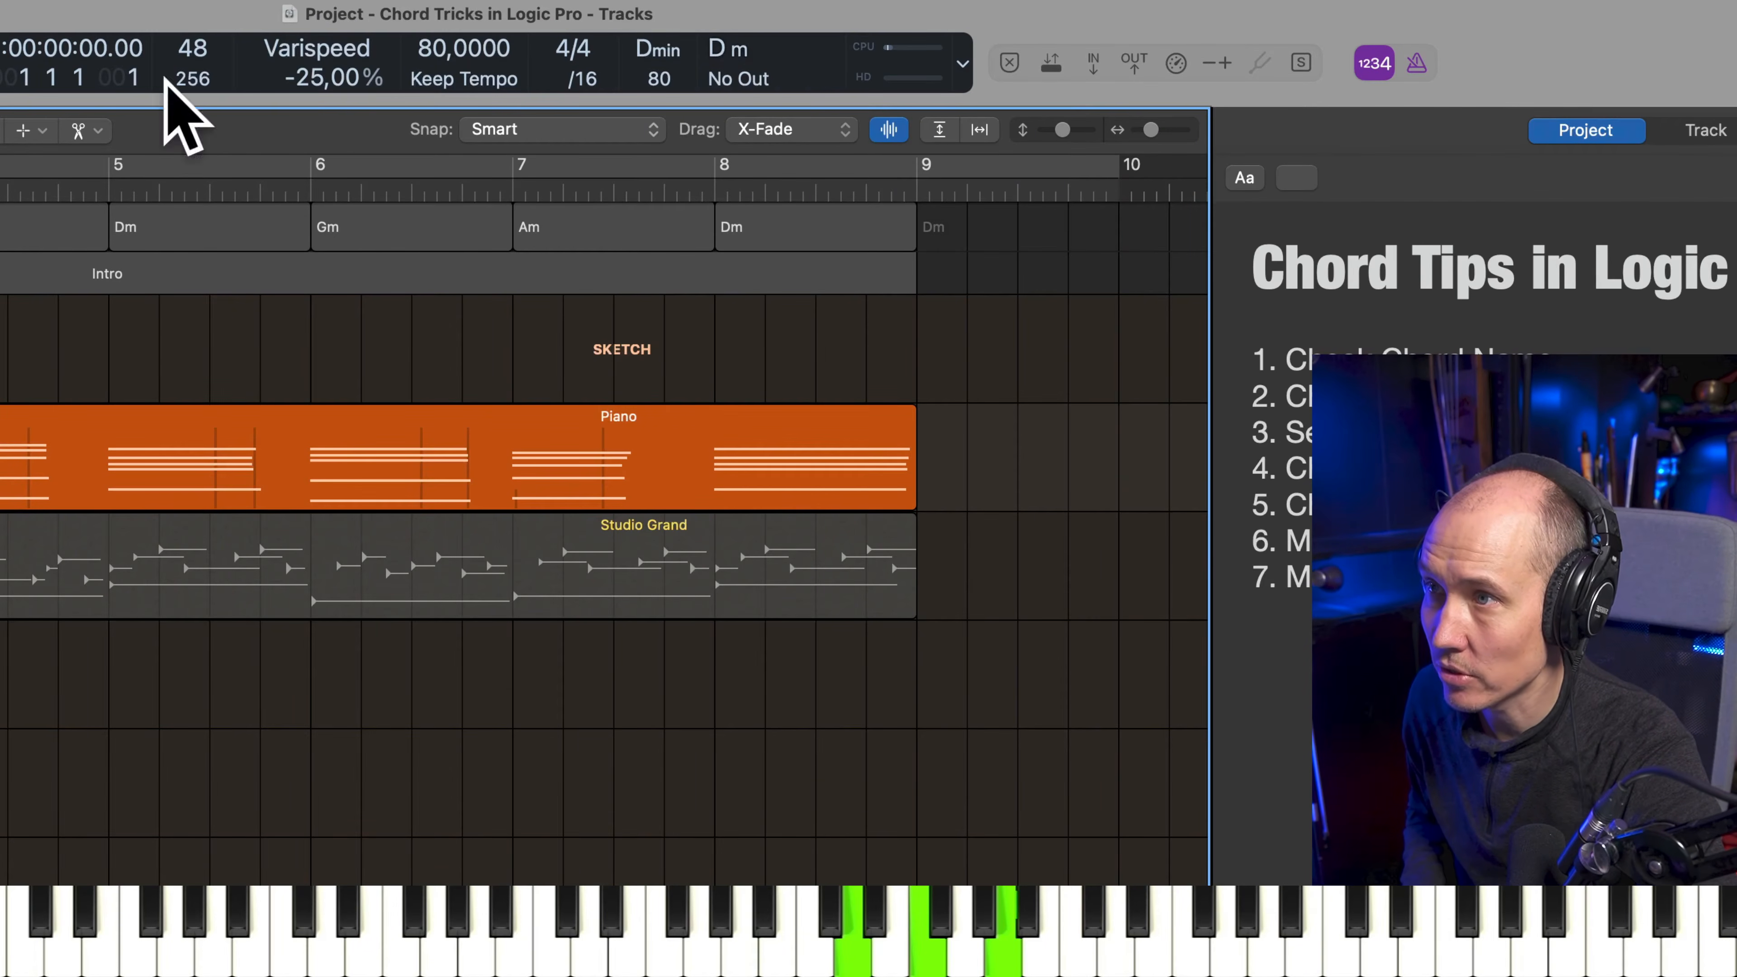
right_click(409, 19)
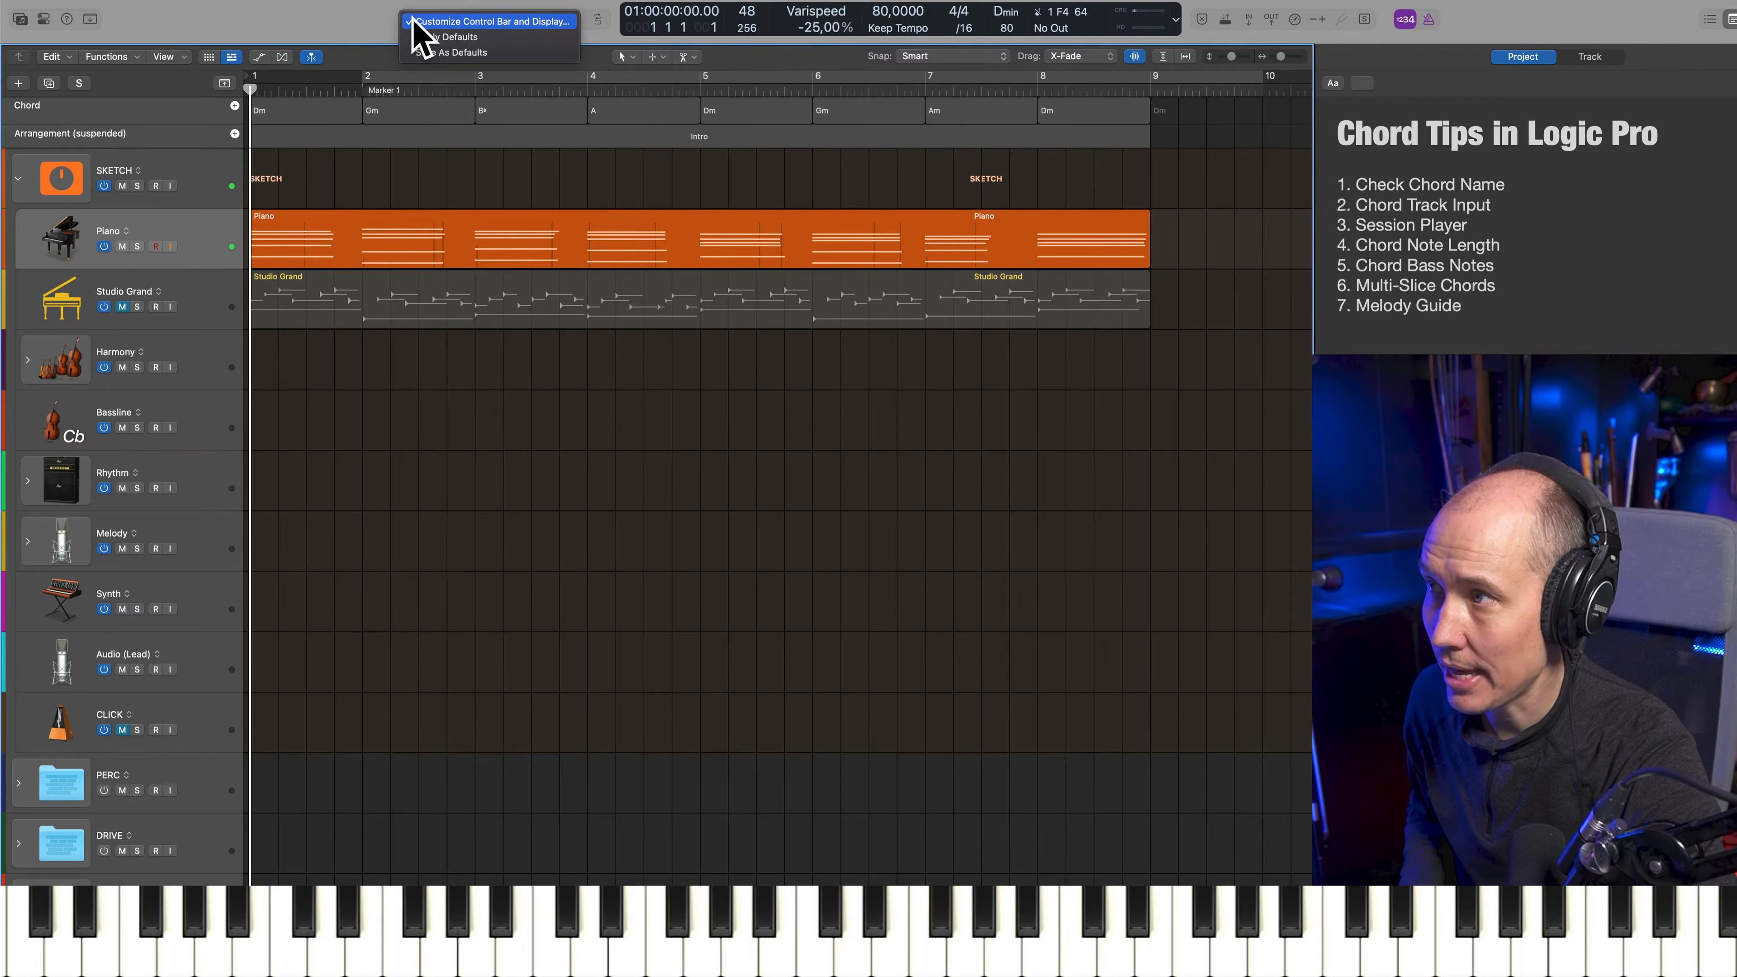
click(414, 21)
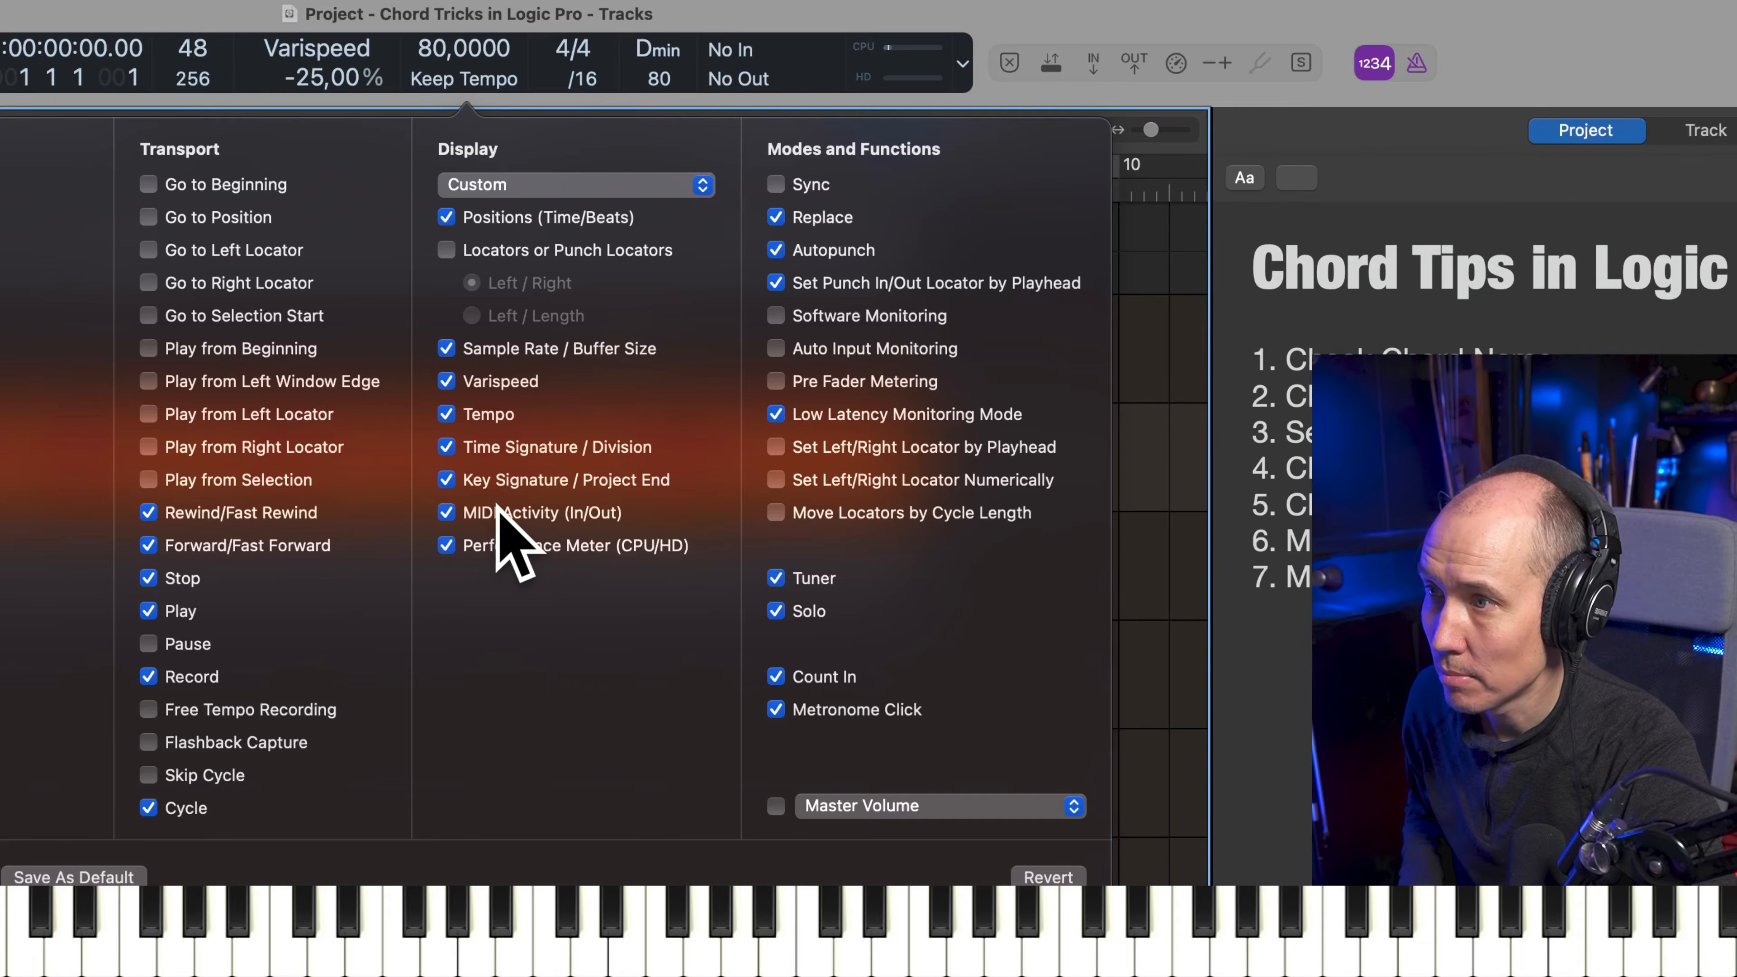
click(894, 268)
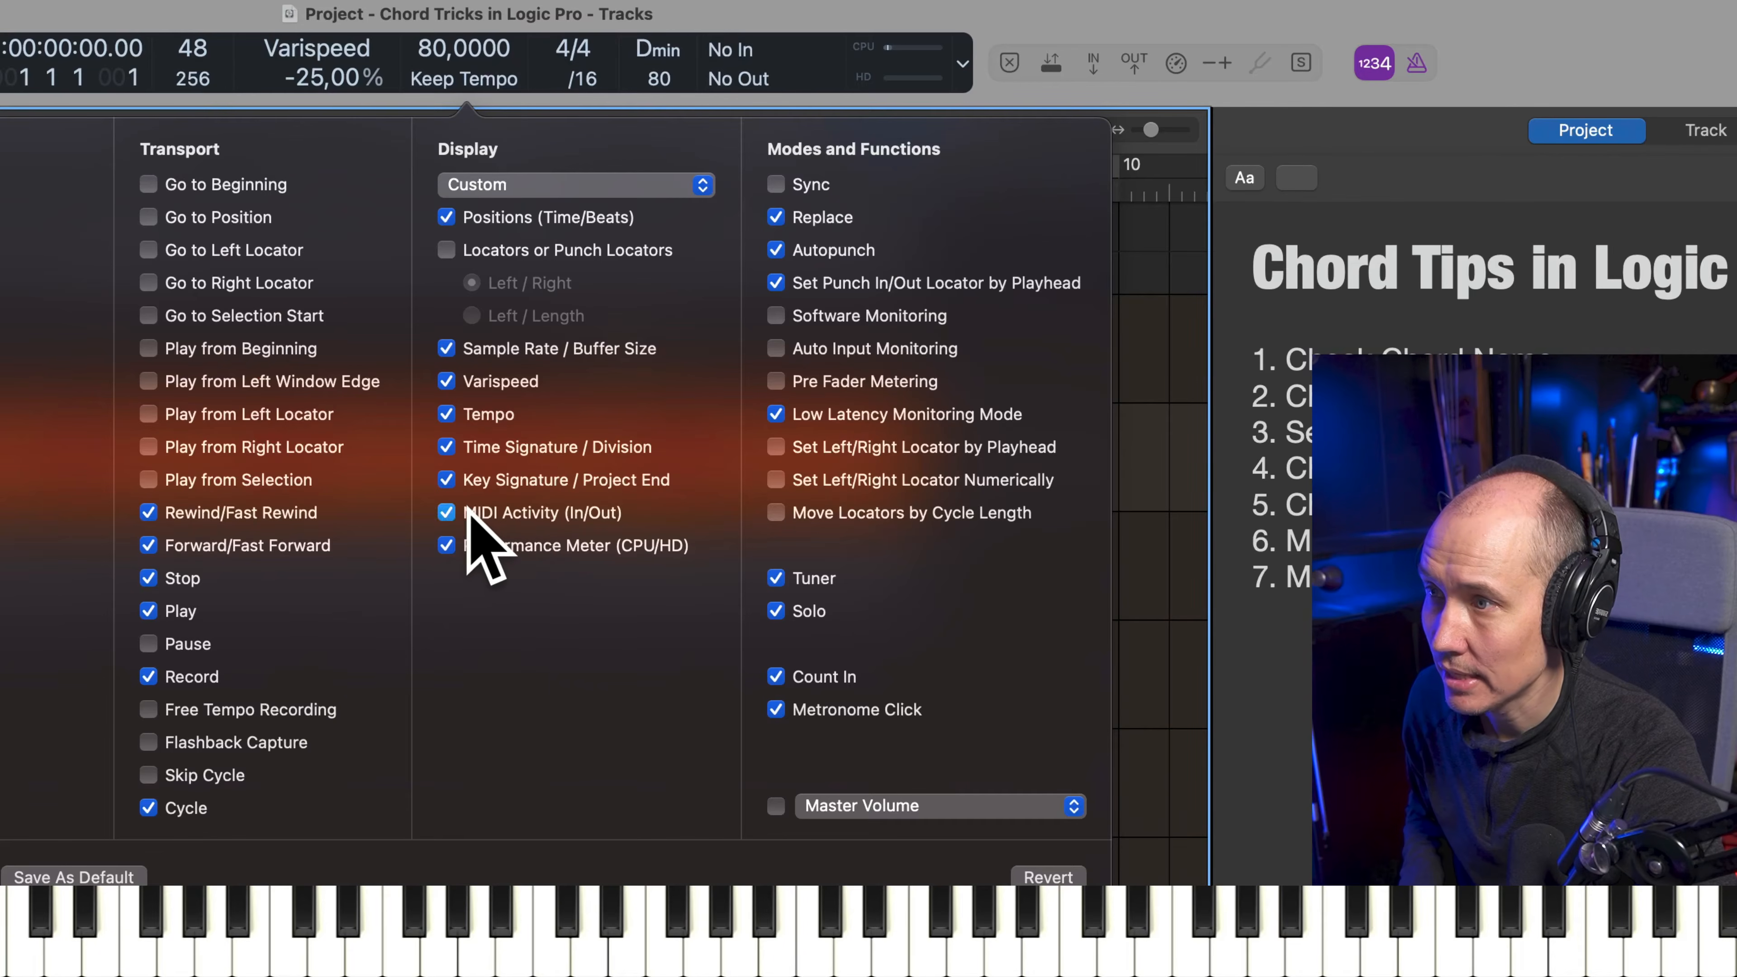
click(462, 512)
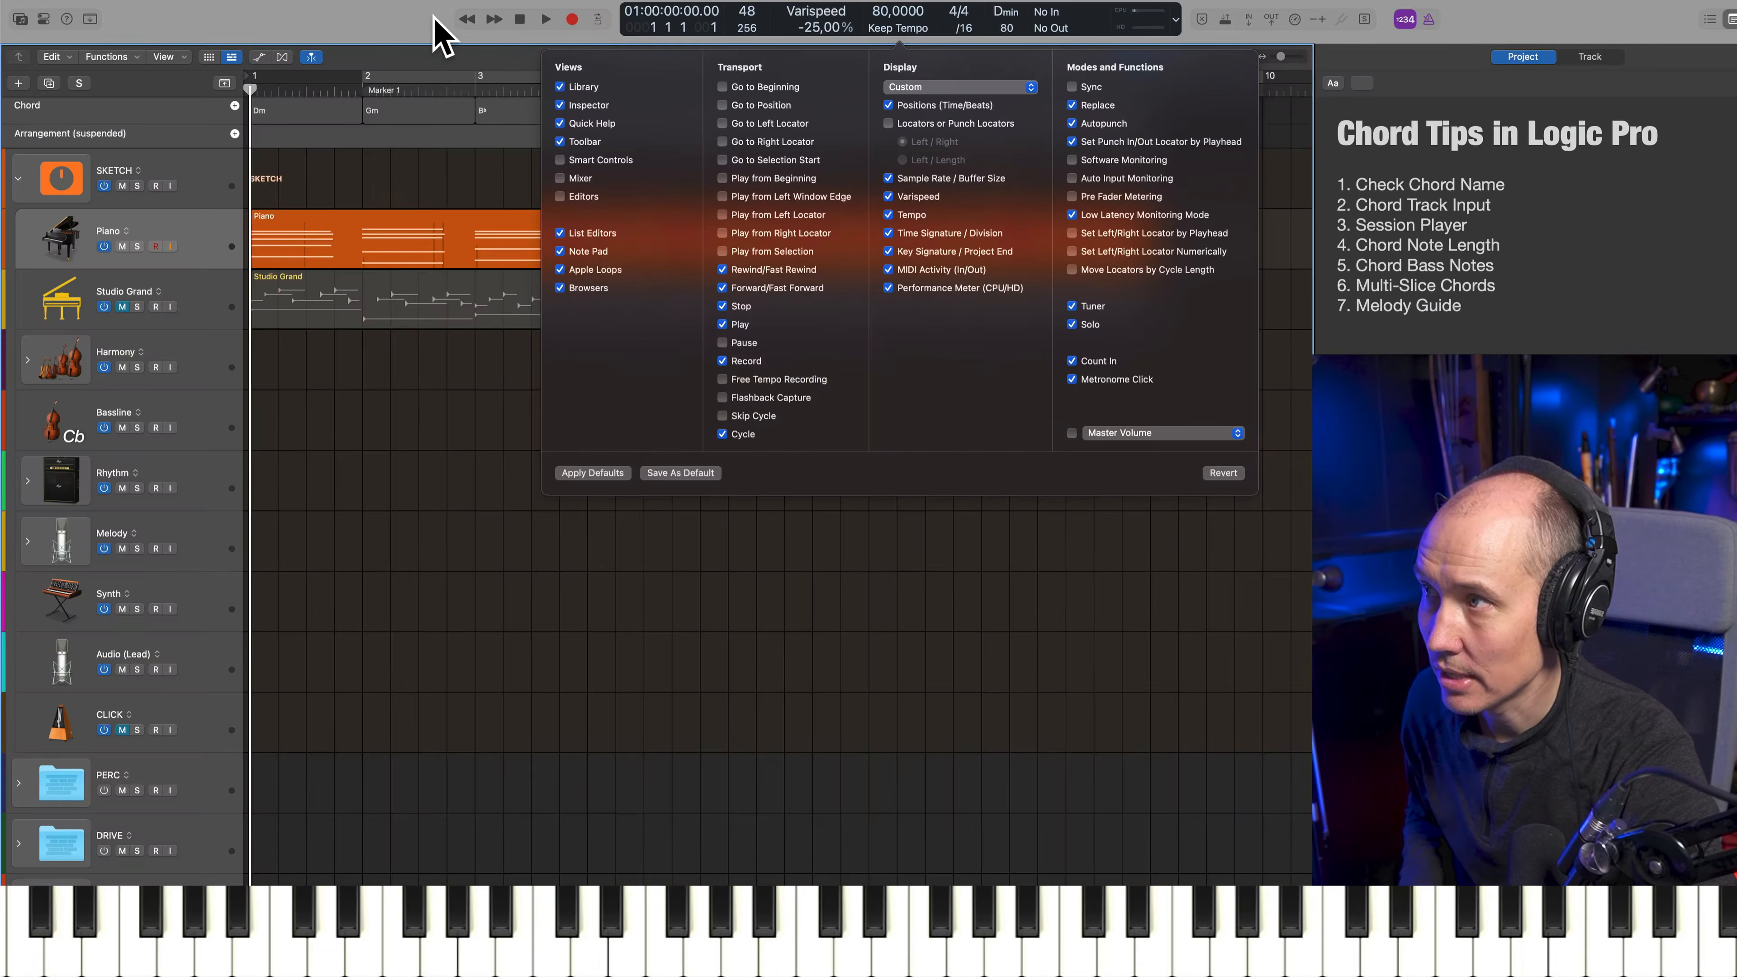
click(432, 24)
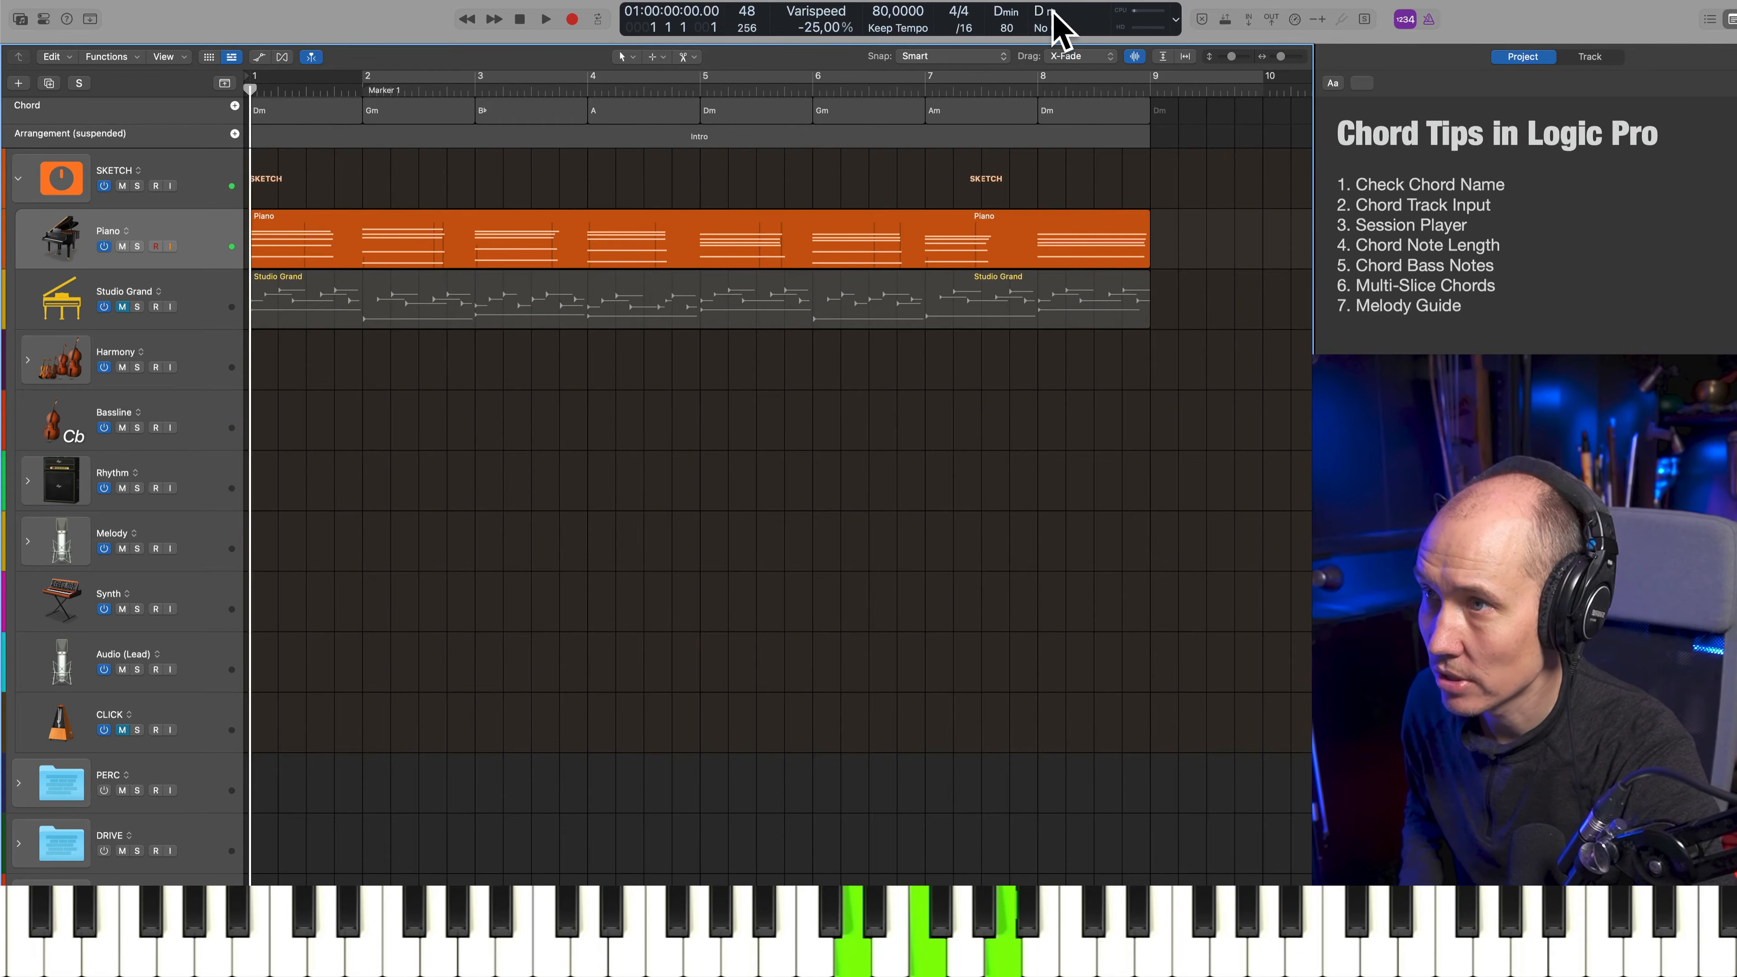
Open the Piano region in the Piano Roll and play back its opening chords
click(449, 260)
double_click(446, 261)
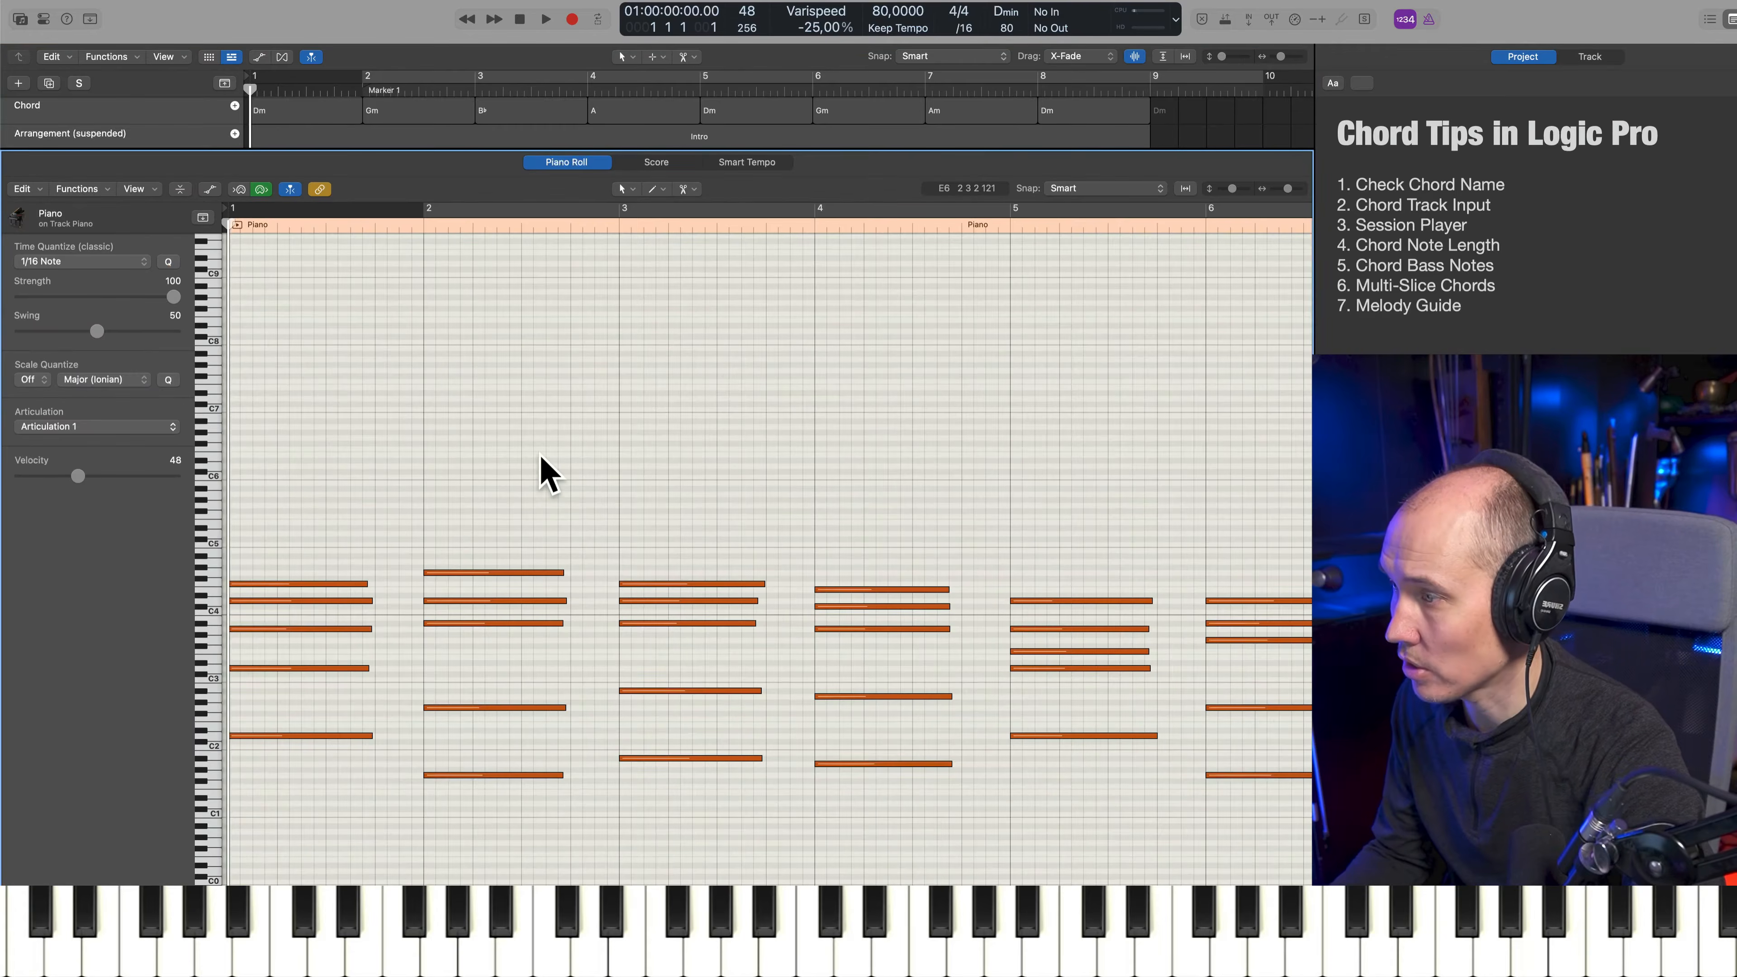
key(space)
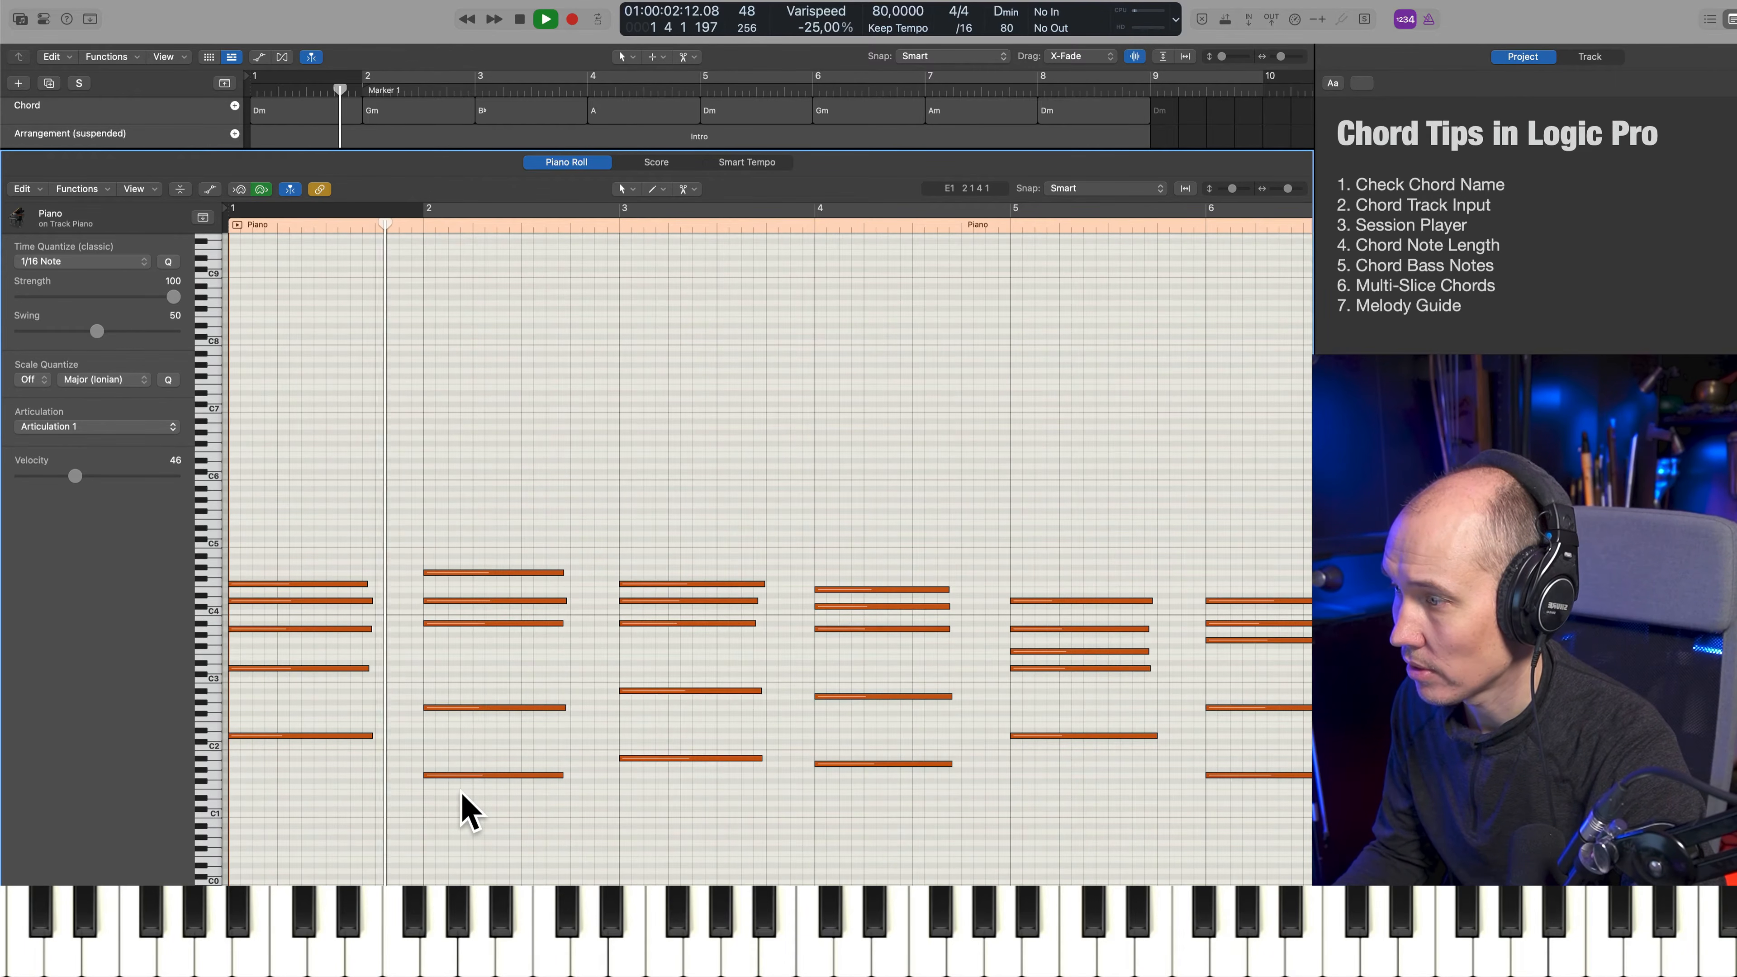
key(space)
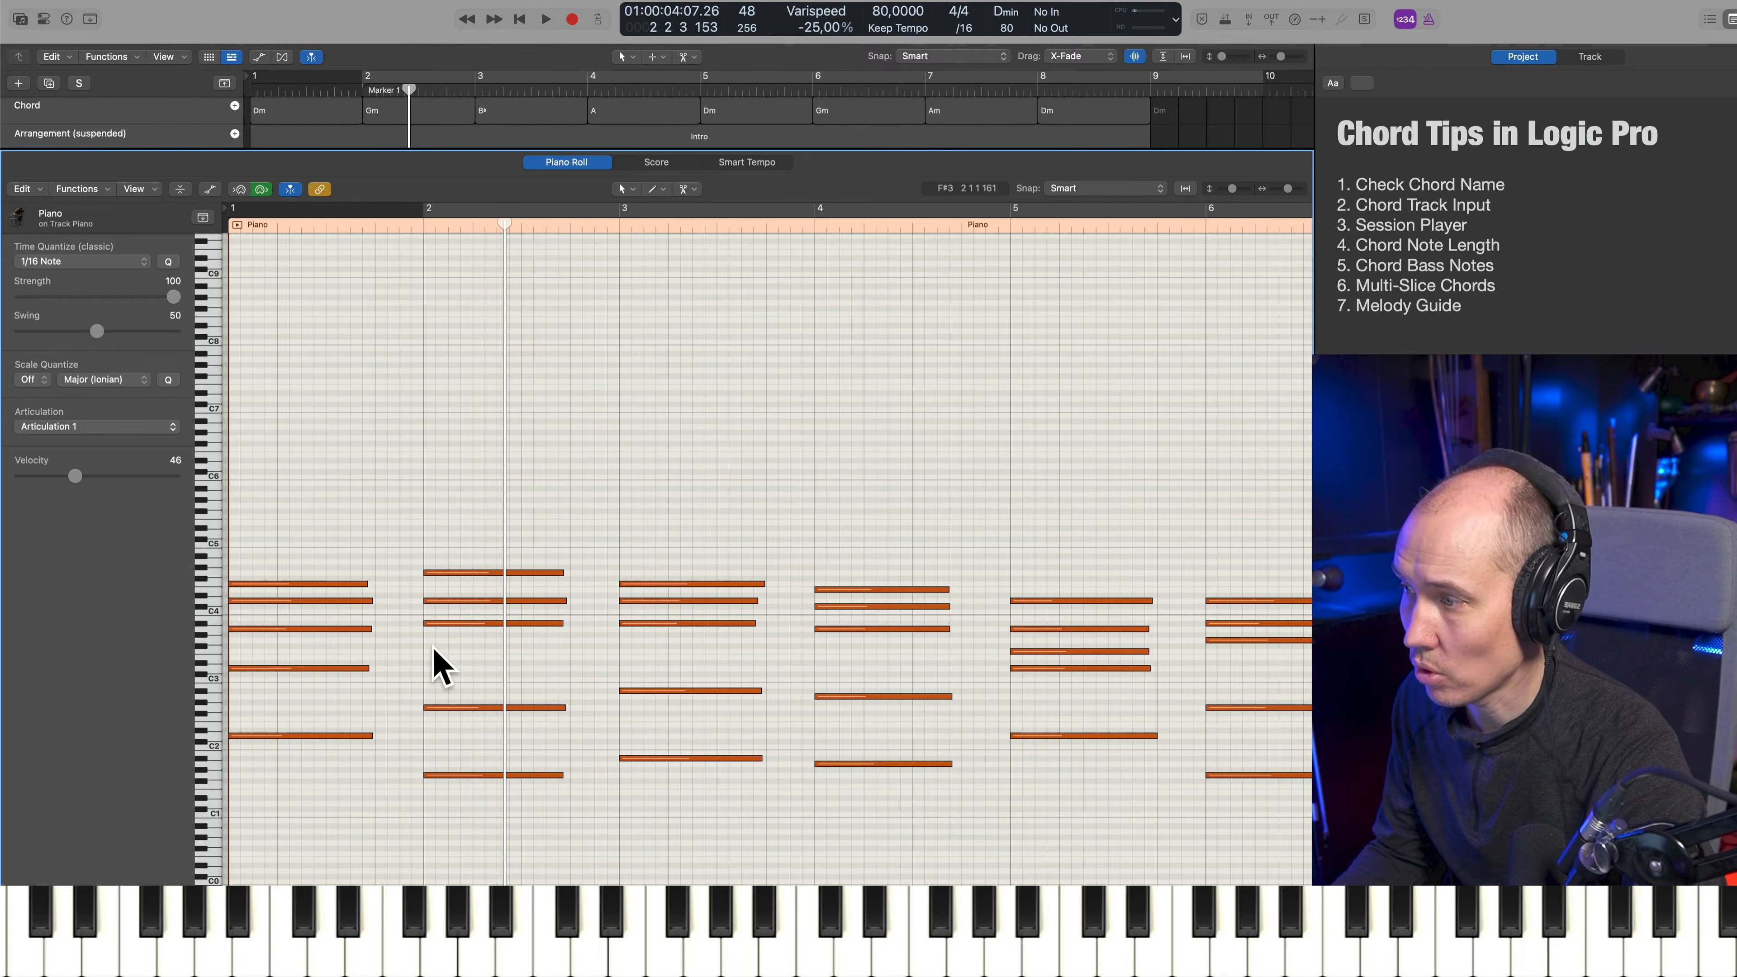
Select the notes of the first three chords in turn to check each chord name, and close the Piano Roll
drag(313, 487, 301, 855)
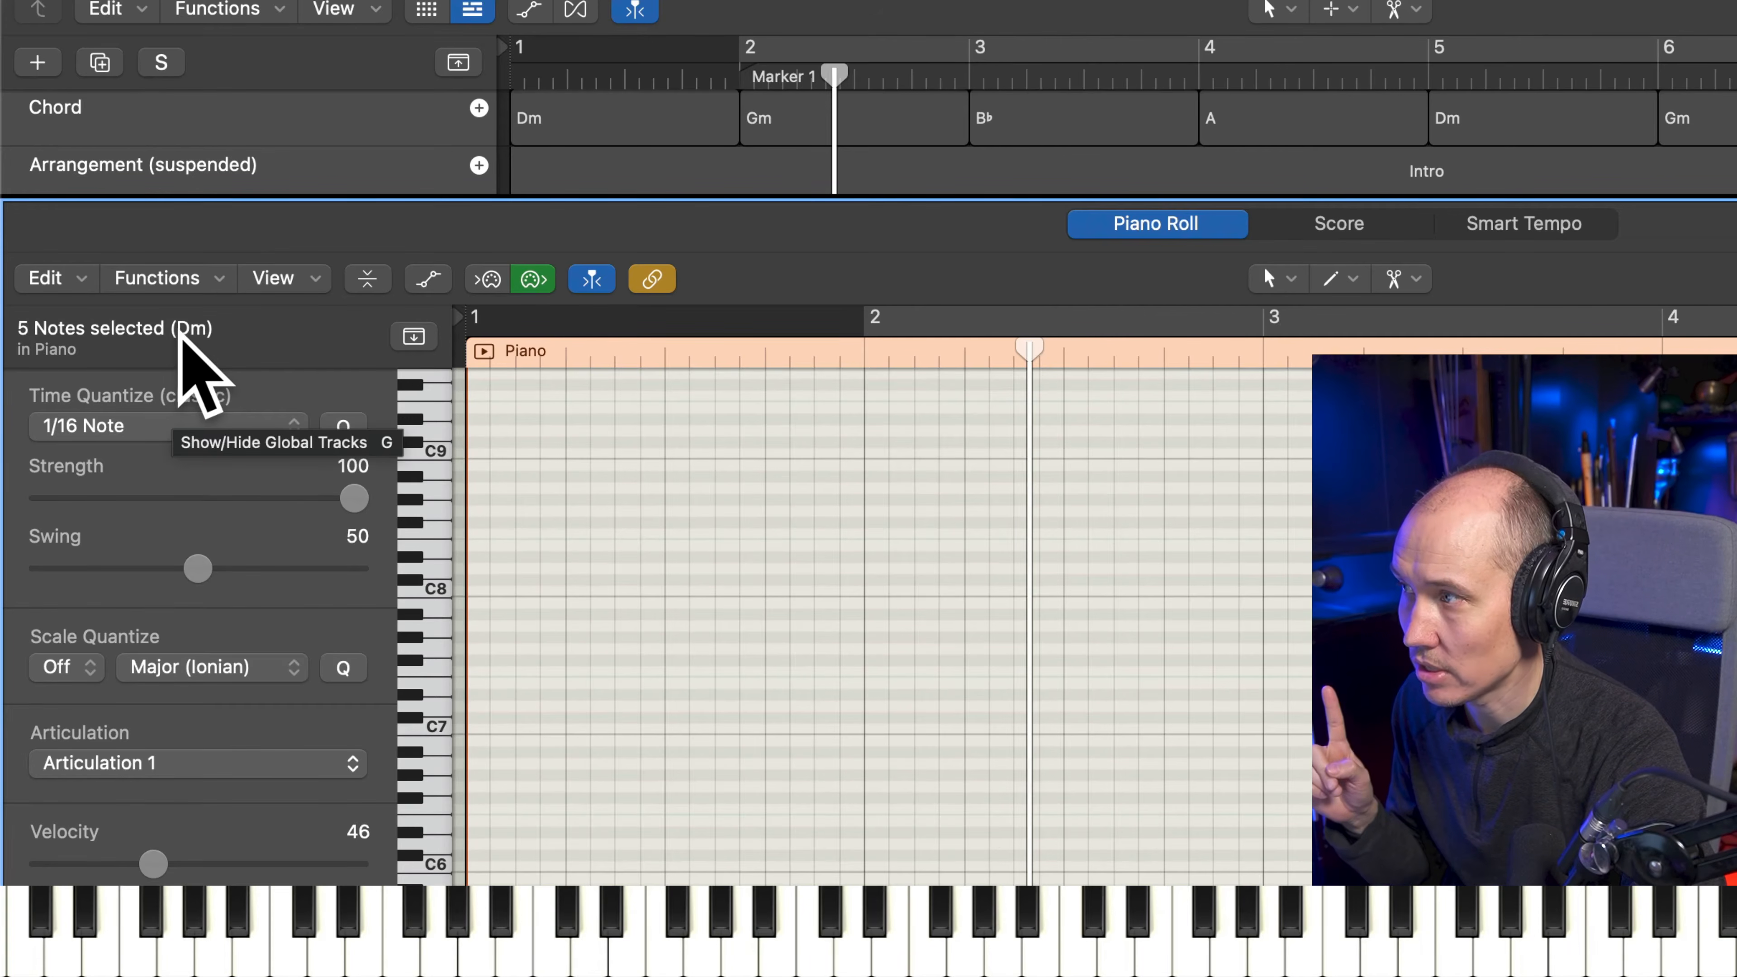
drag(1002, 848, 986, 971)
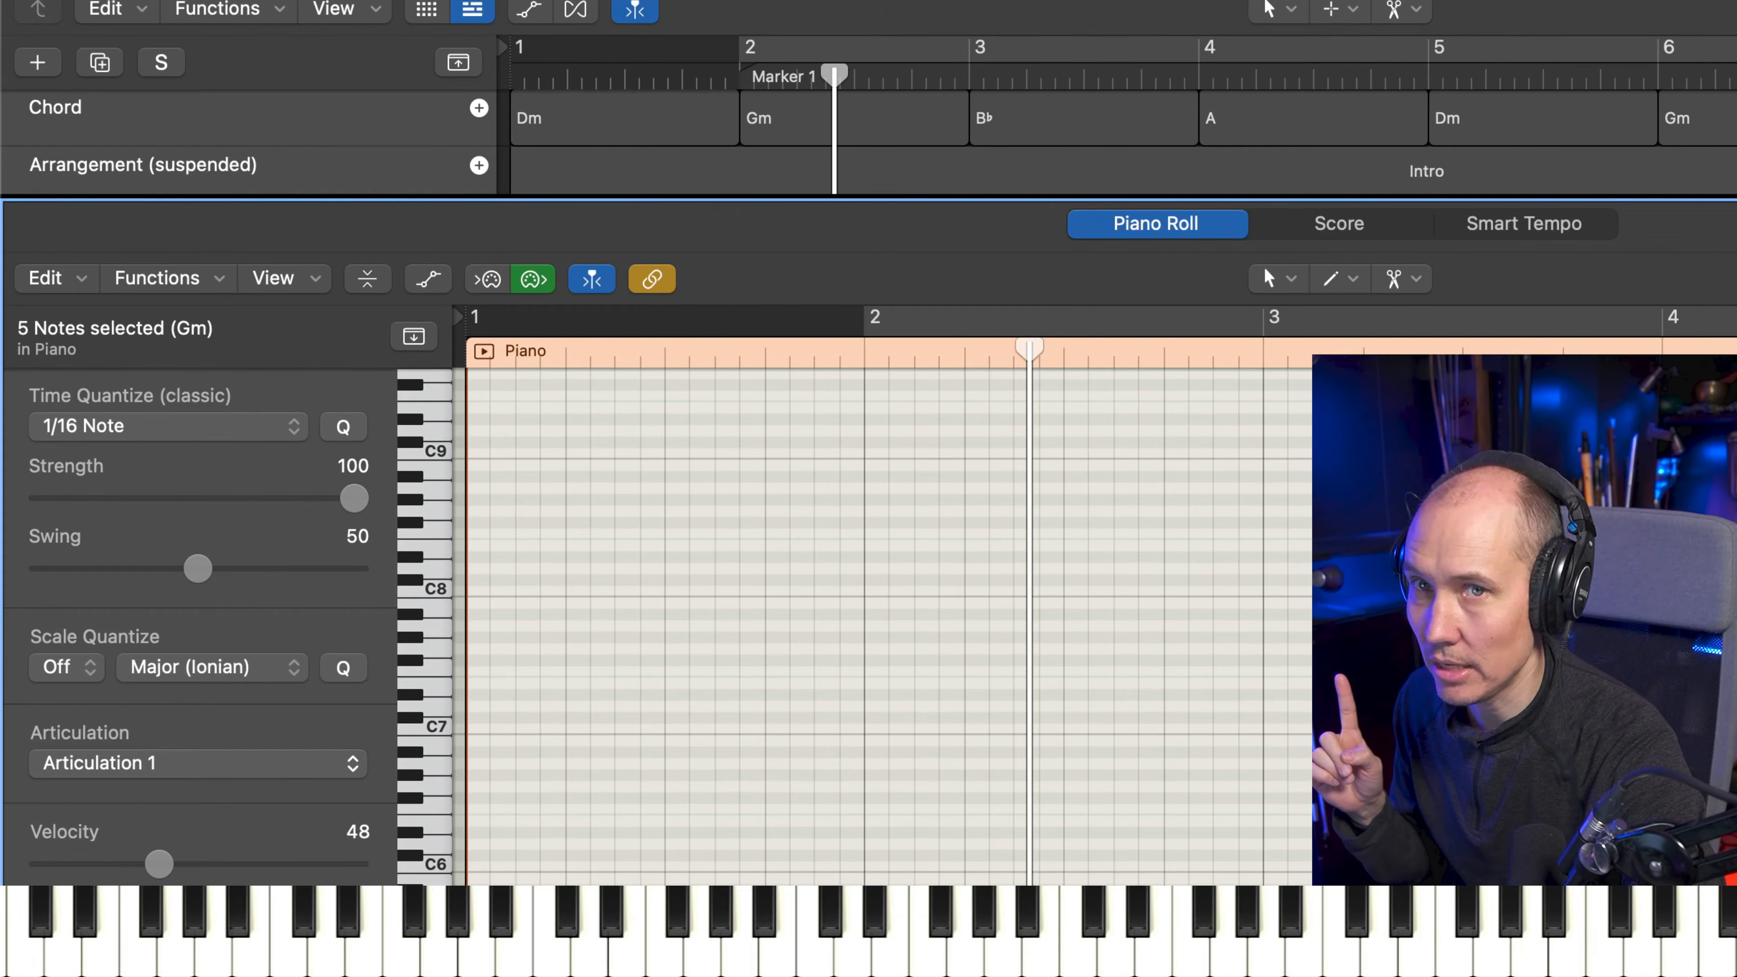
drag(1395, 849, 1384, 972)
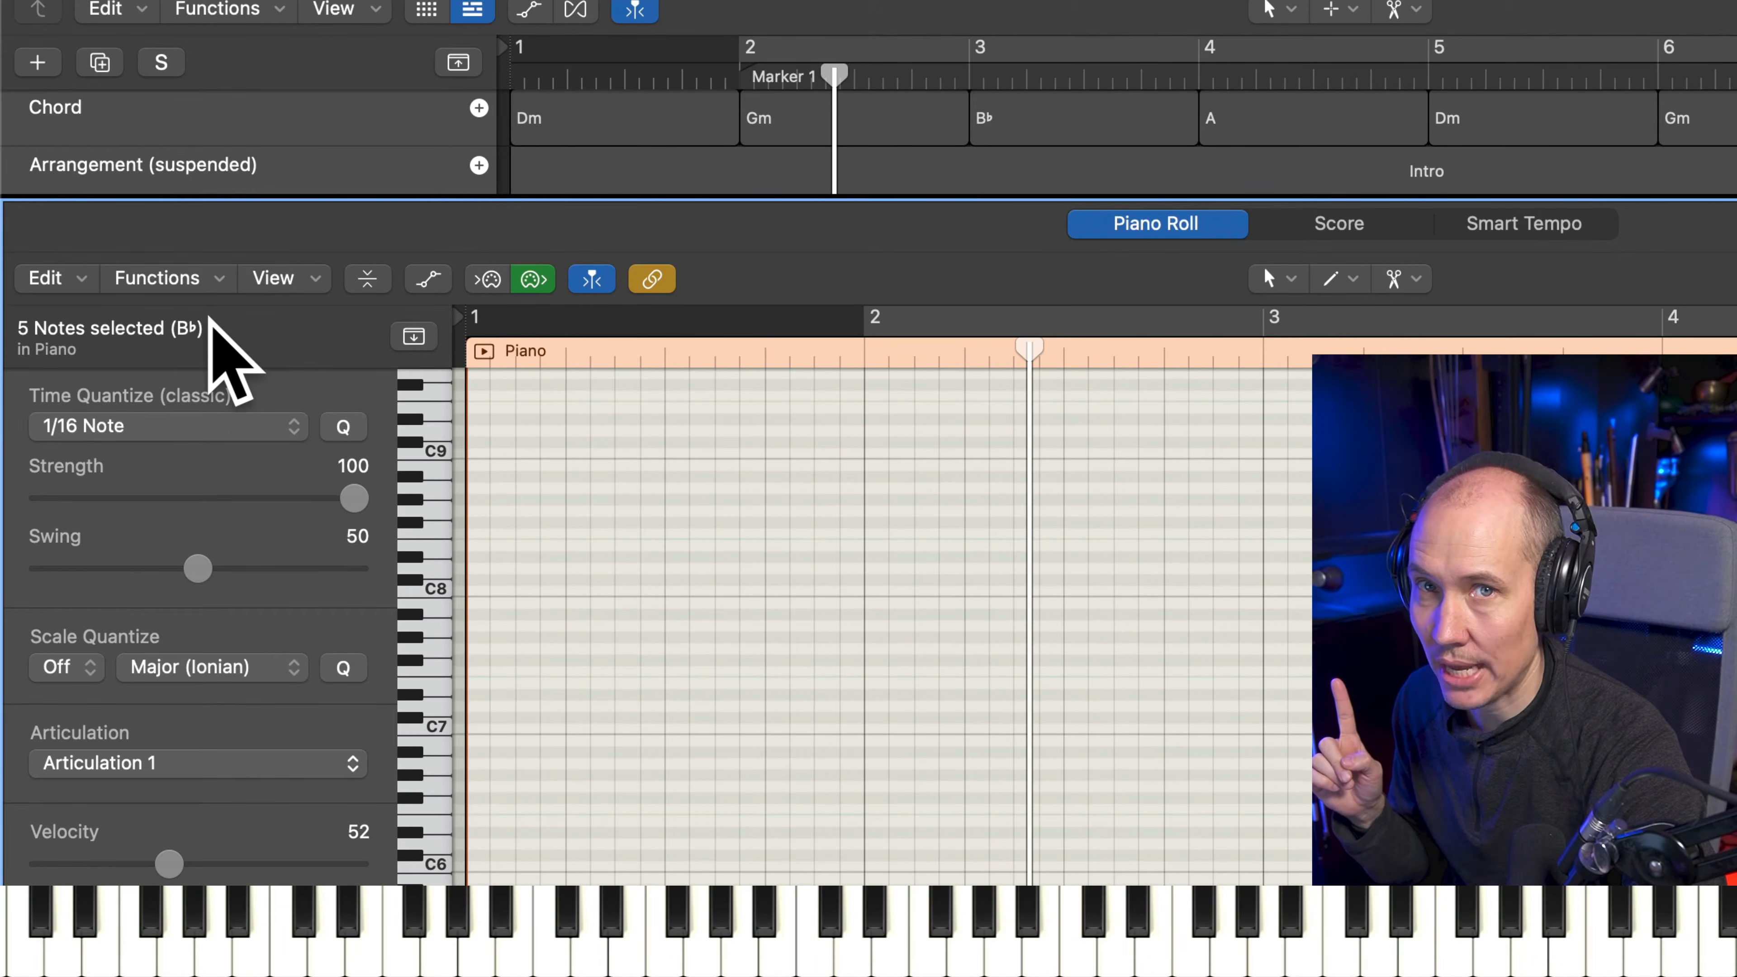
click(1188, 772)
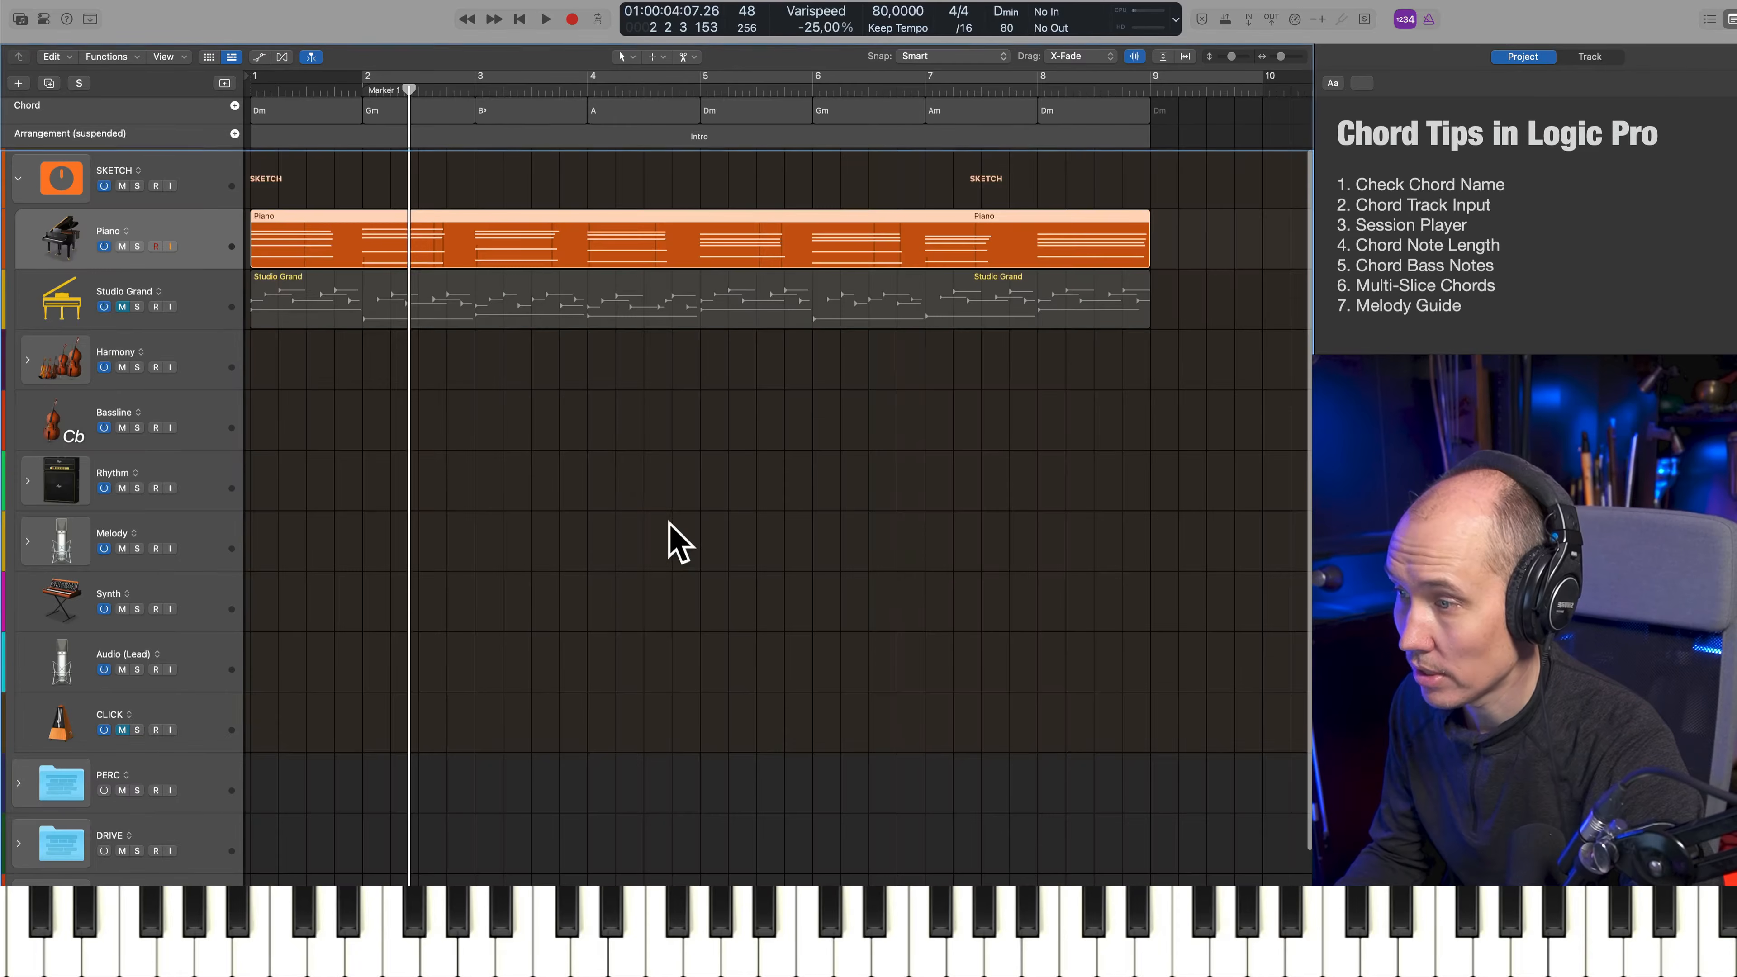
key(e)
Select the first three chords on the Chord track one by one and return the playhead to the project start
click(295, 114)
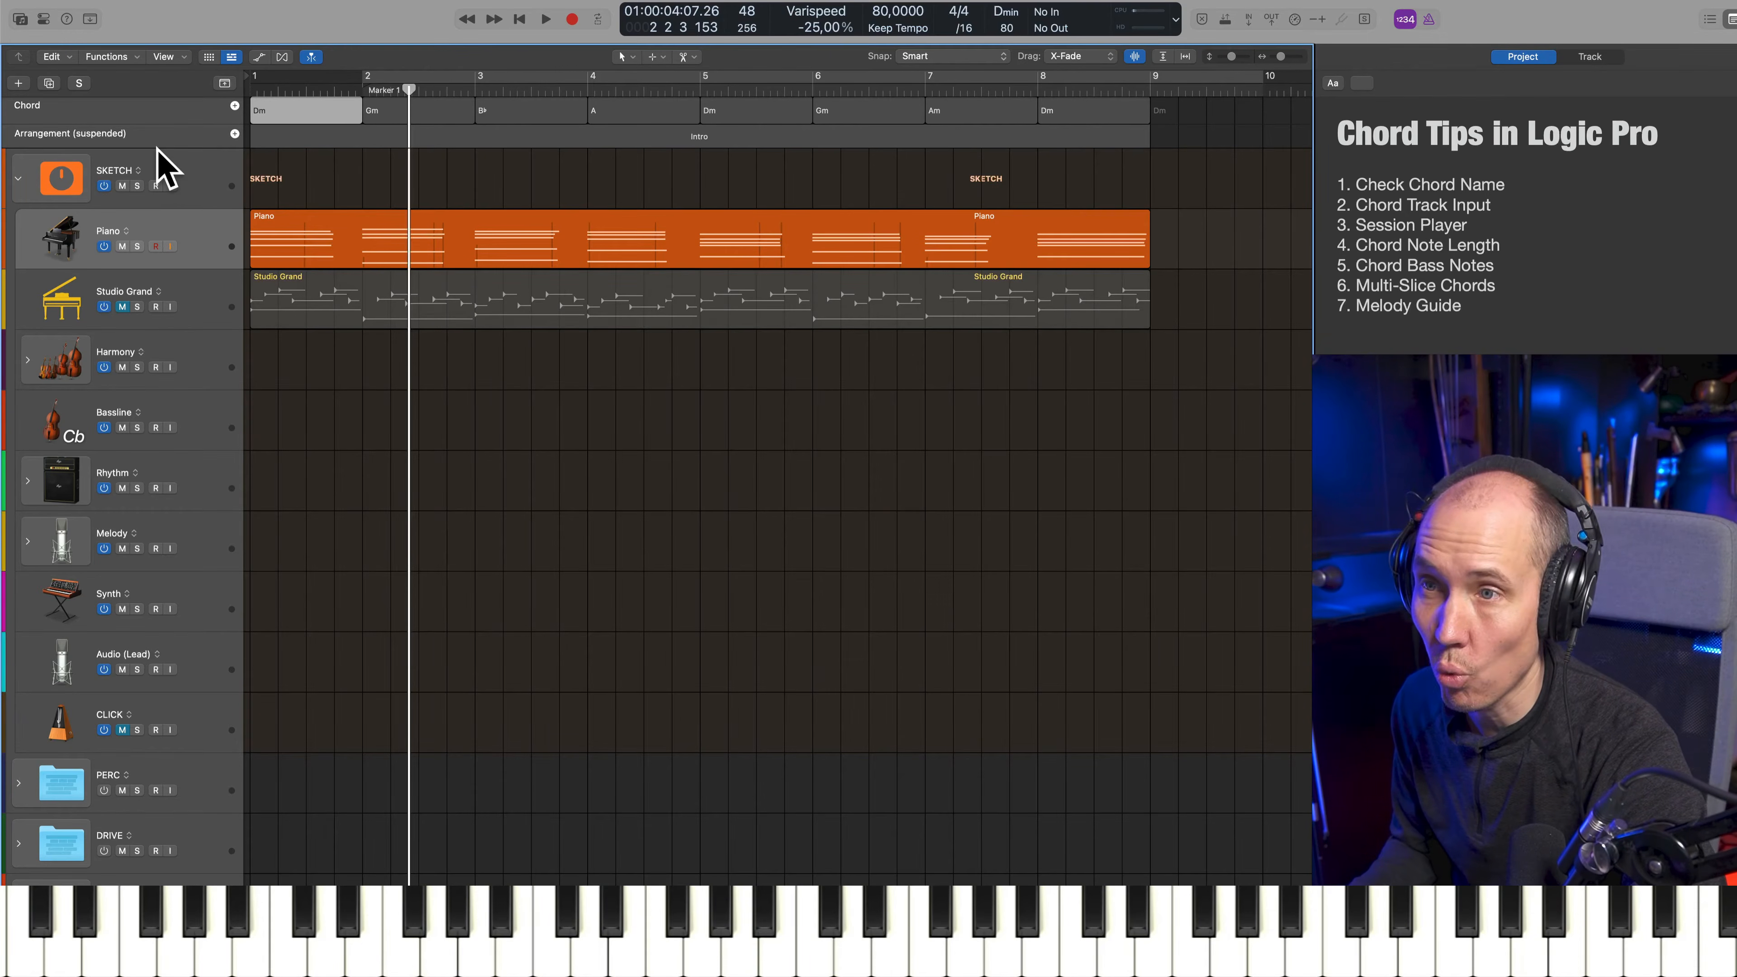
click(410, 107)
click(539, 111)
click(617, 507)
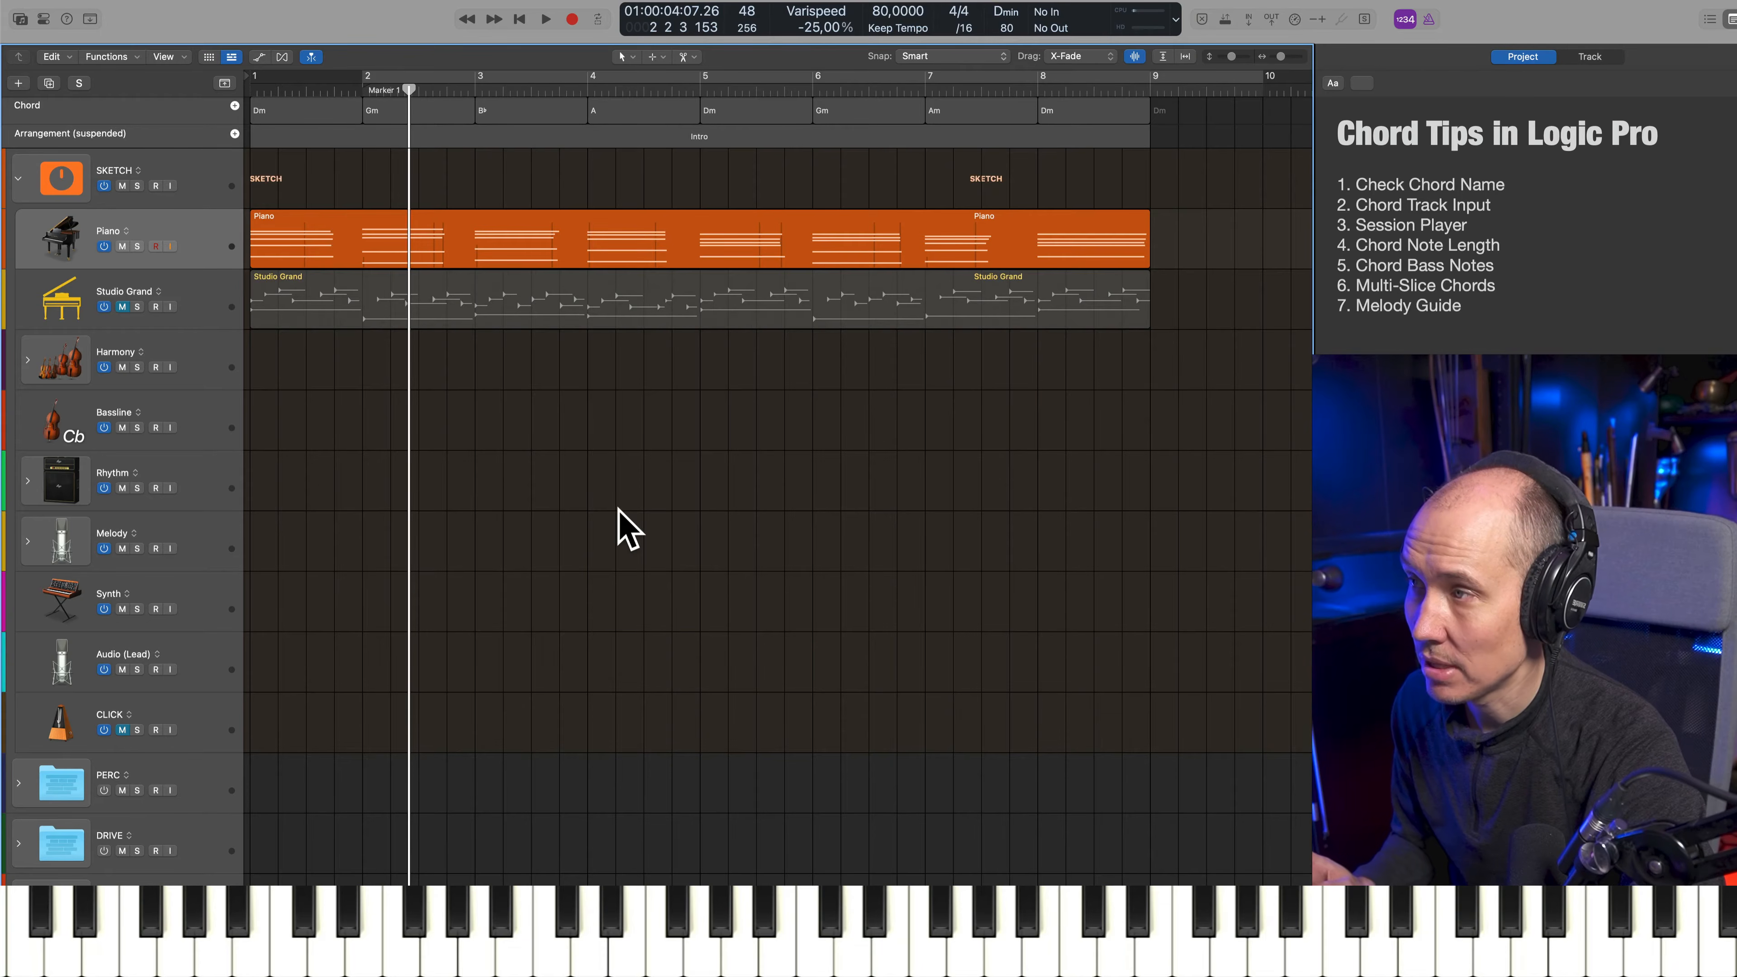
key(Return)
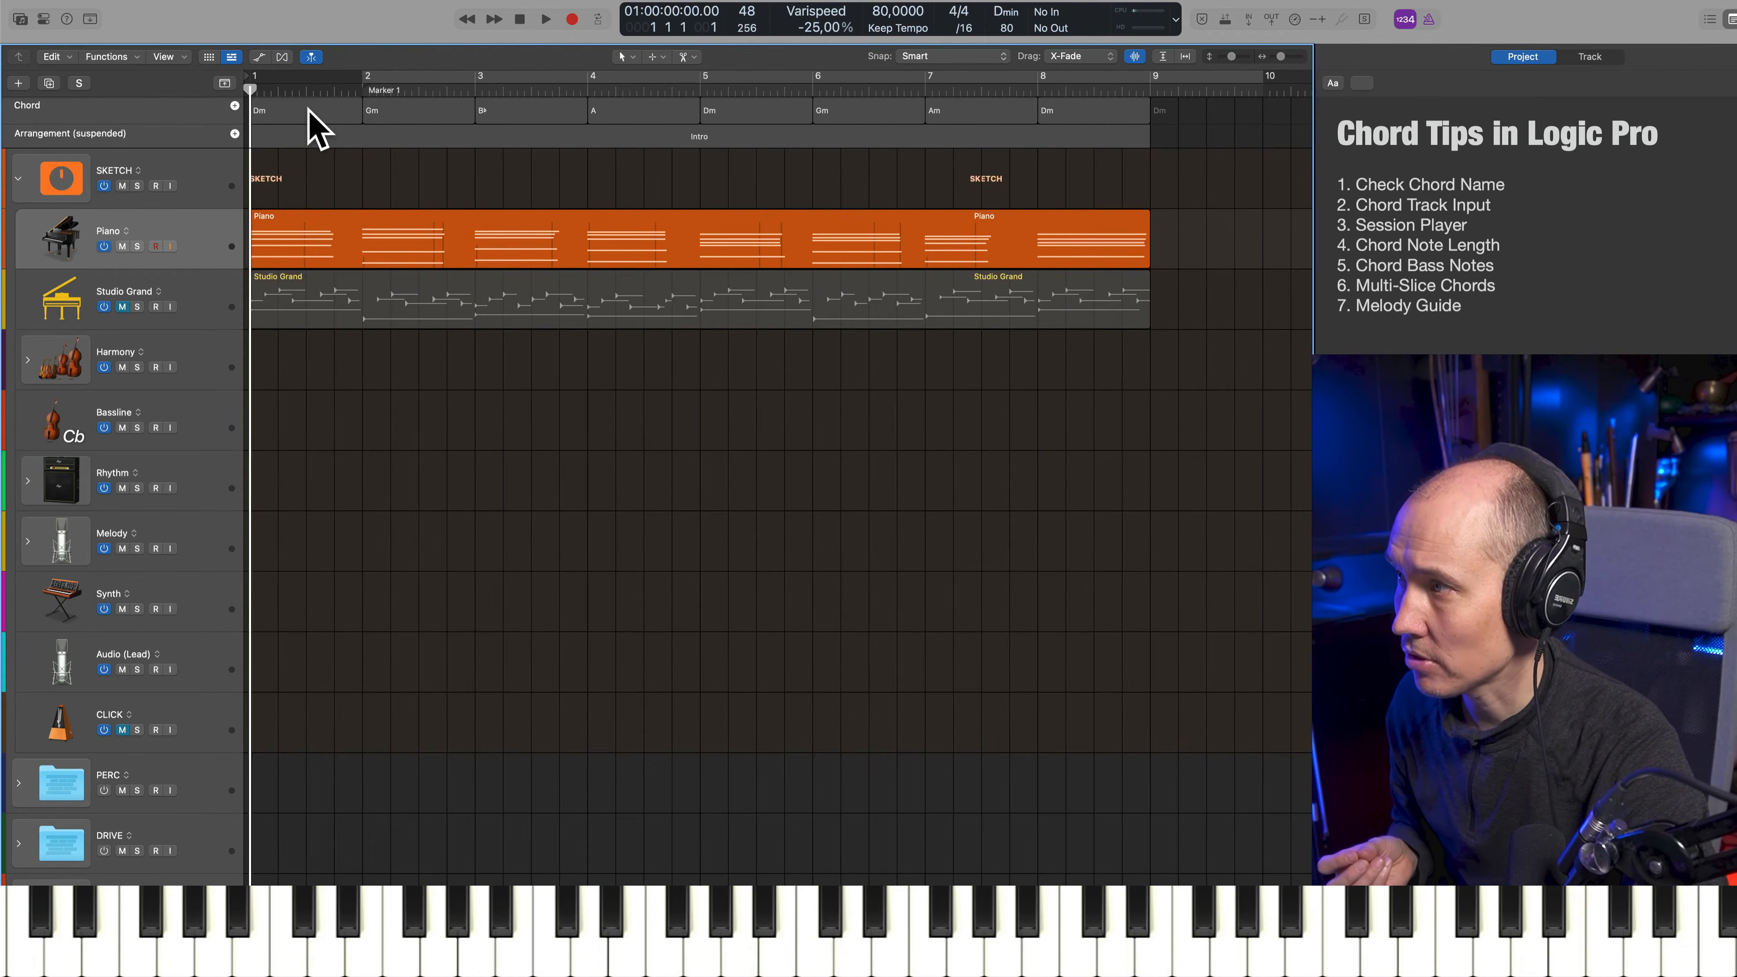
click(307, 110)
click(394, 103)
click(550, 103)
Select all chords on the Chord track, and open and dismiss the chord settings at bar 1
click(203, 110)
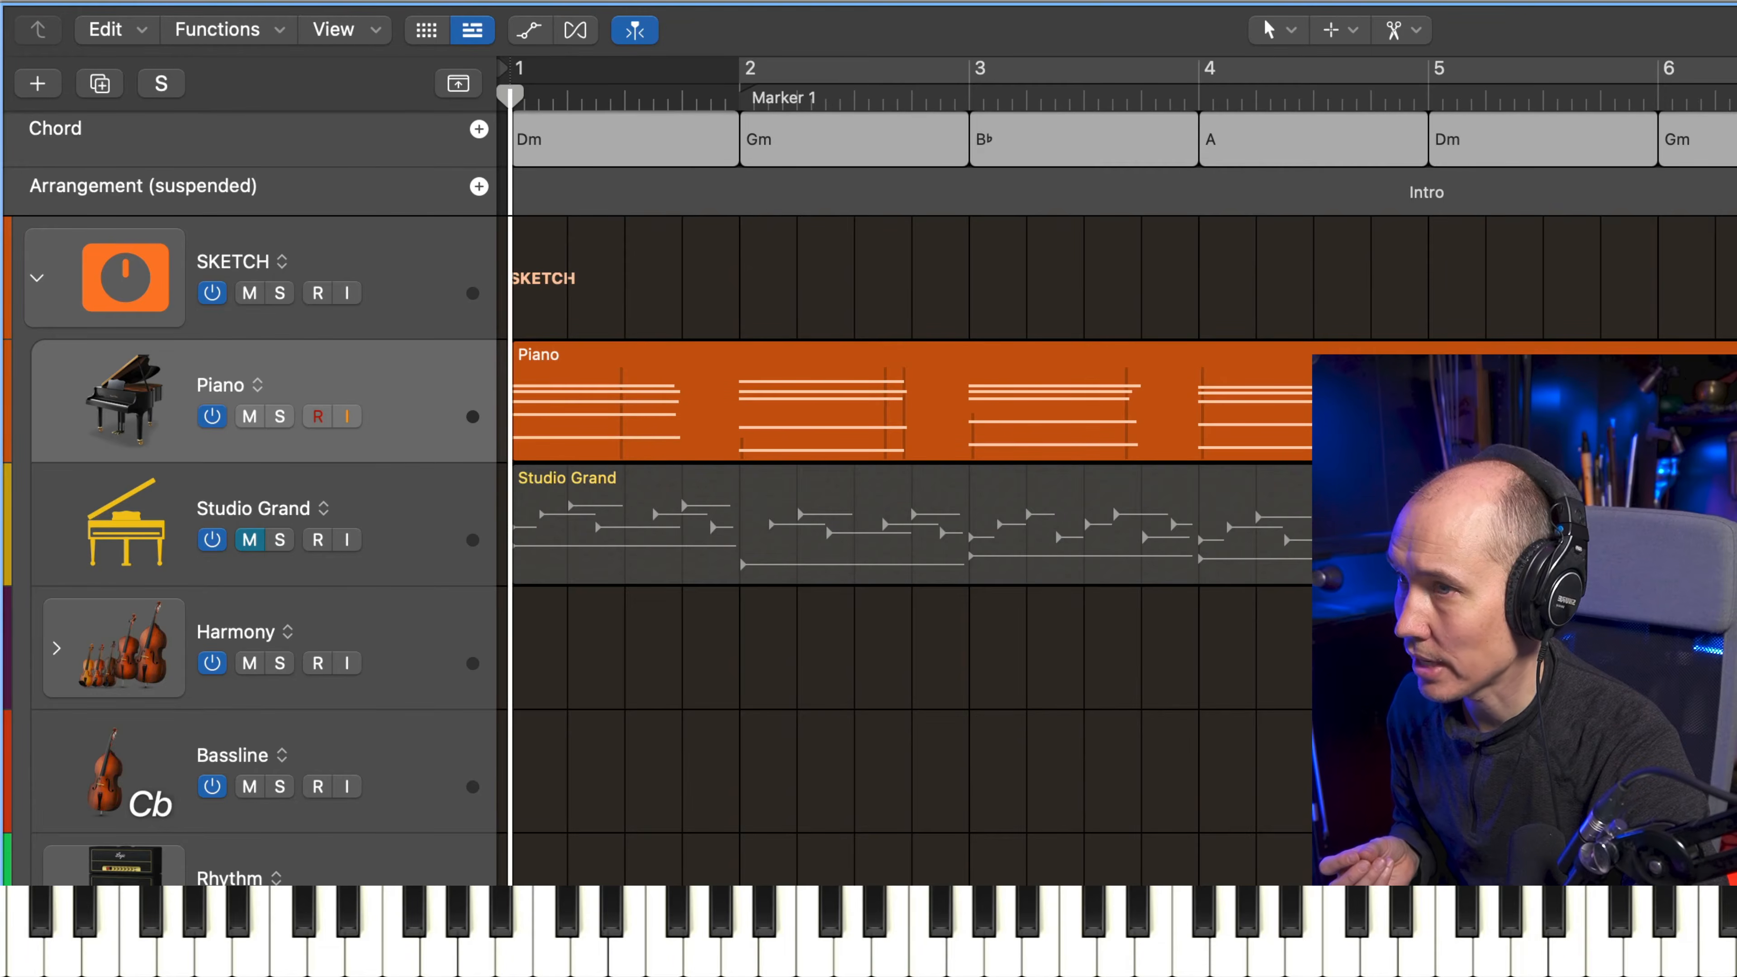
click(1203, 116)
click(235, 105)
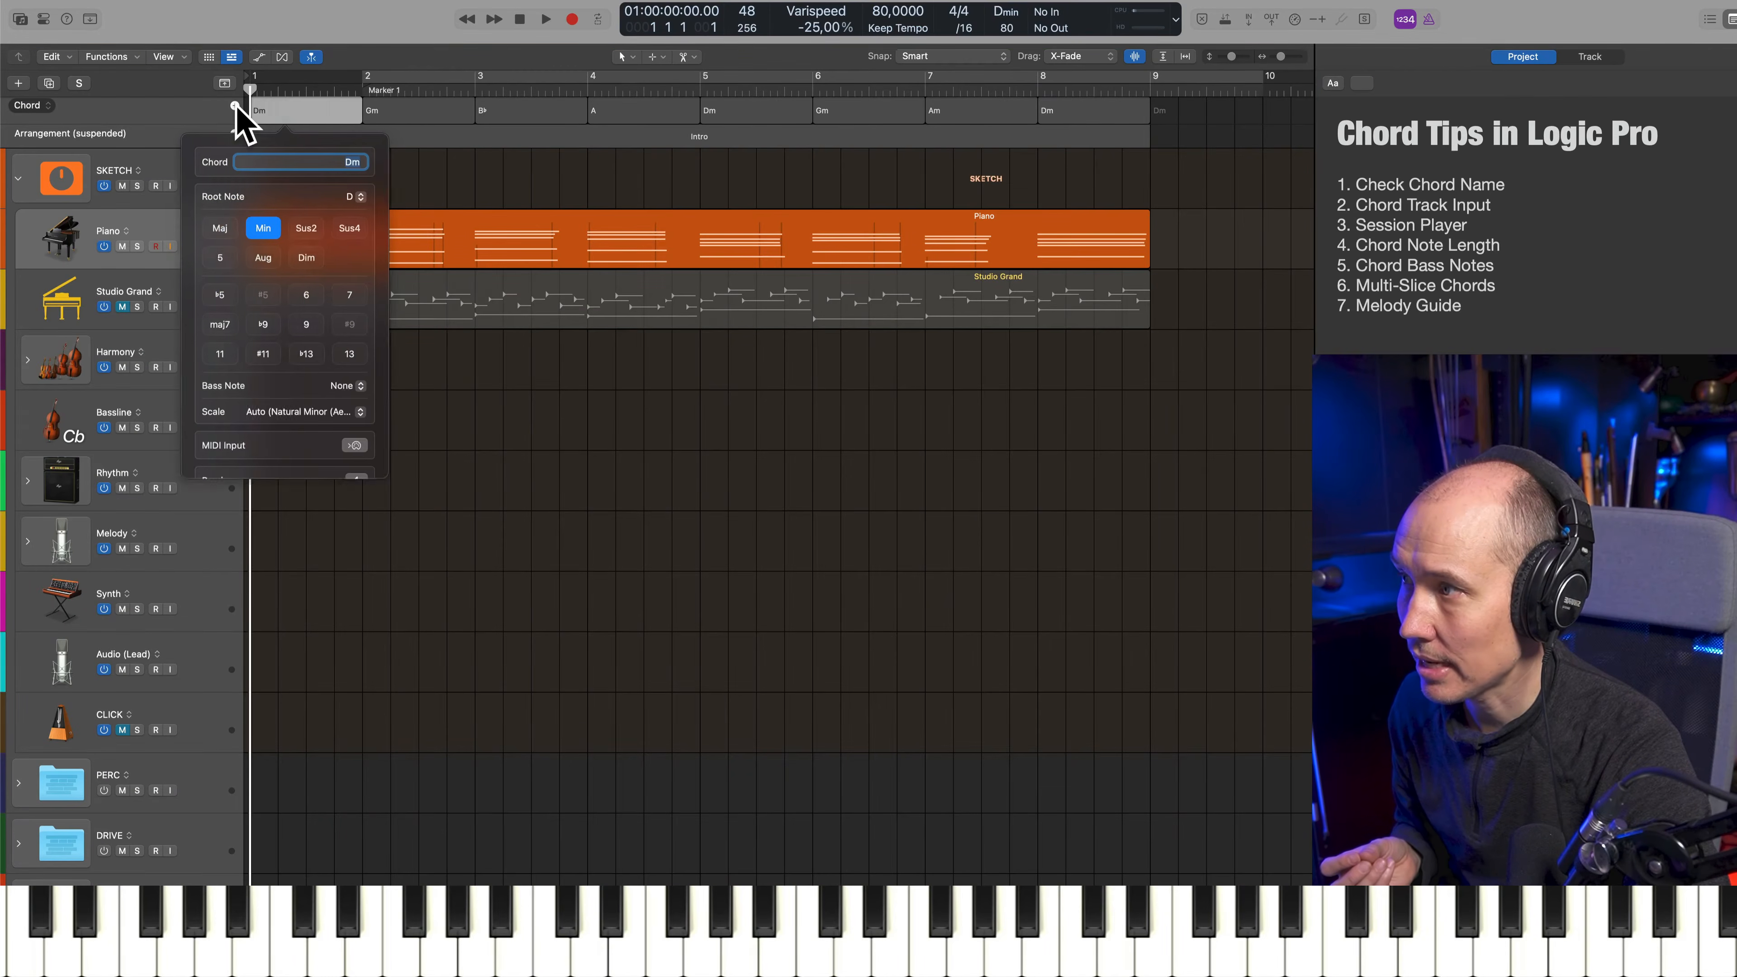
click(816, 300)
Copy the Dm chord from bar 8 to bar 9 on the Chord track
click(1087, 110)
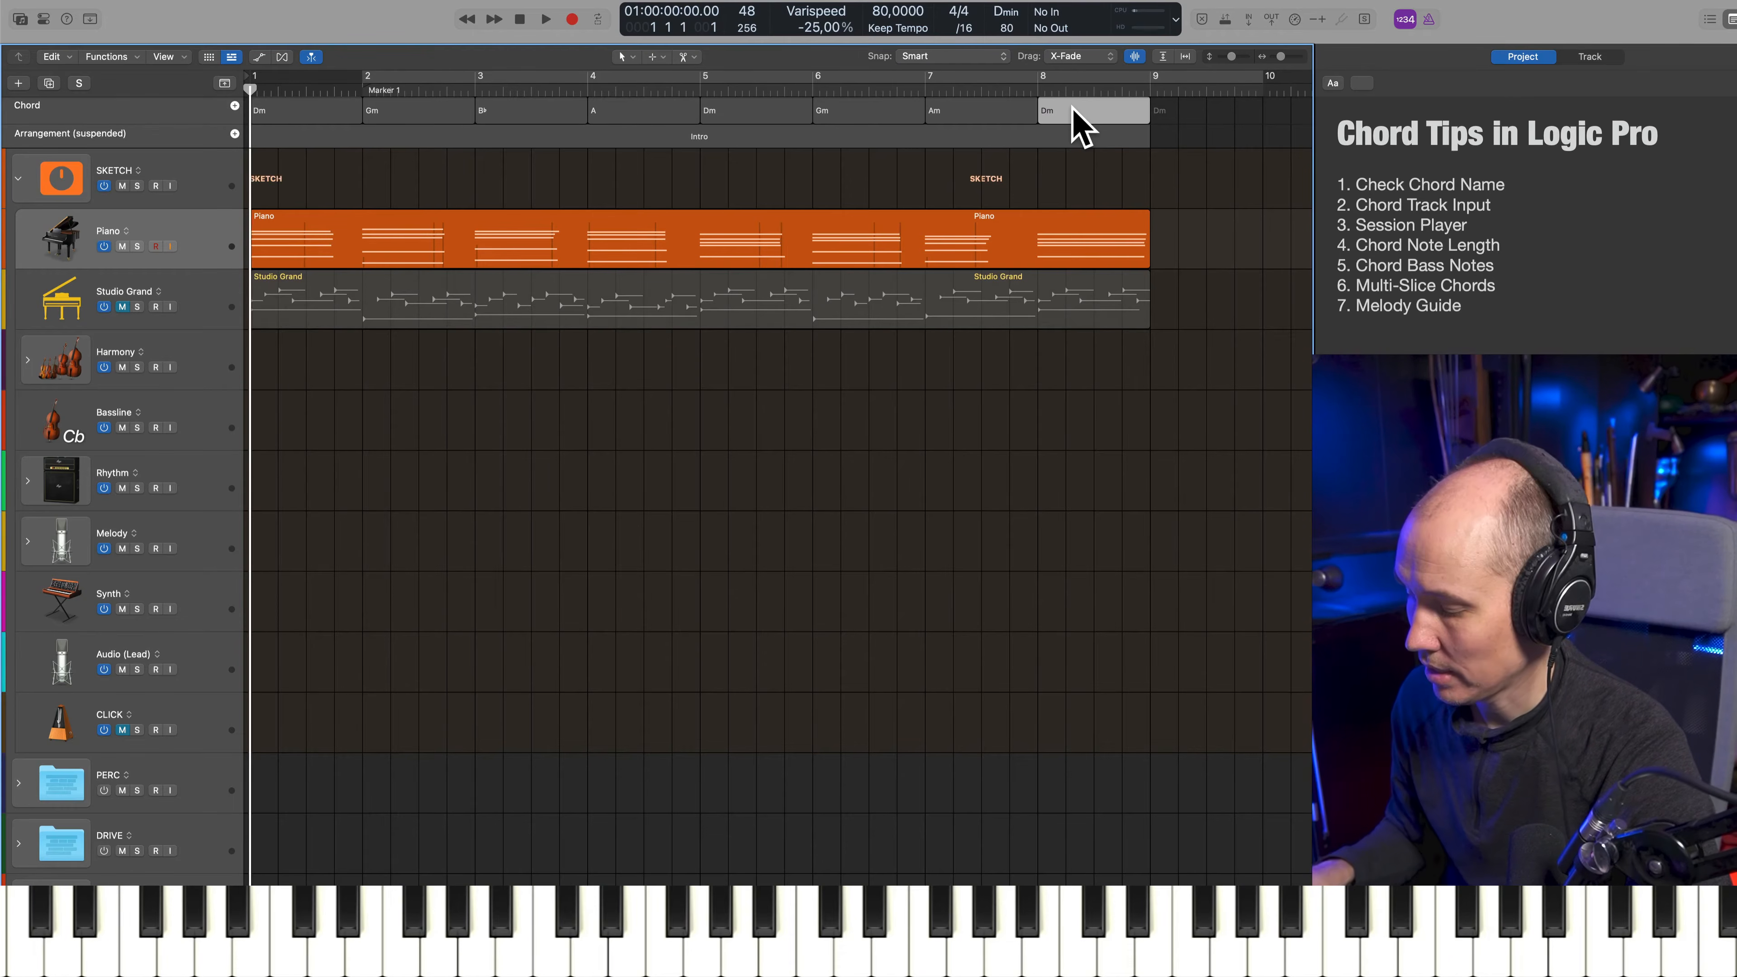
drag(1097, 113, 1188, 128)
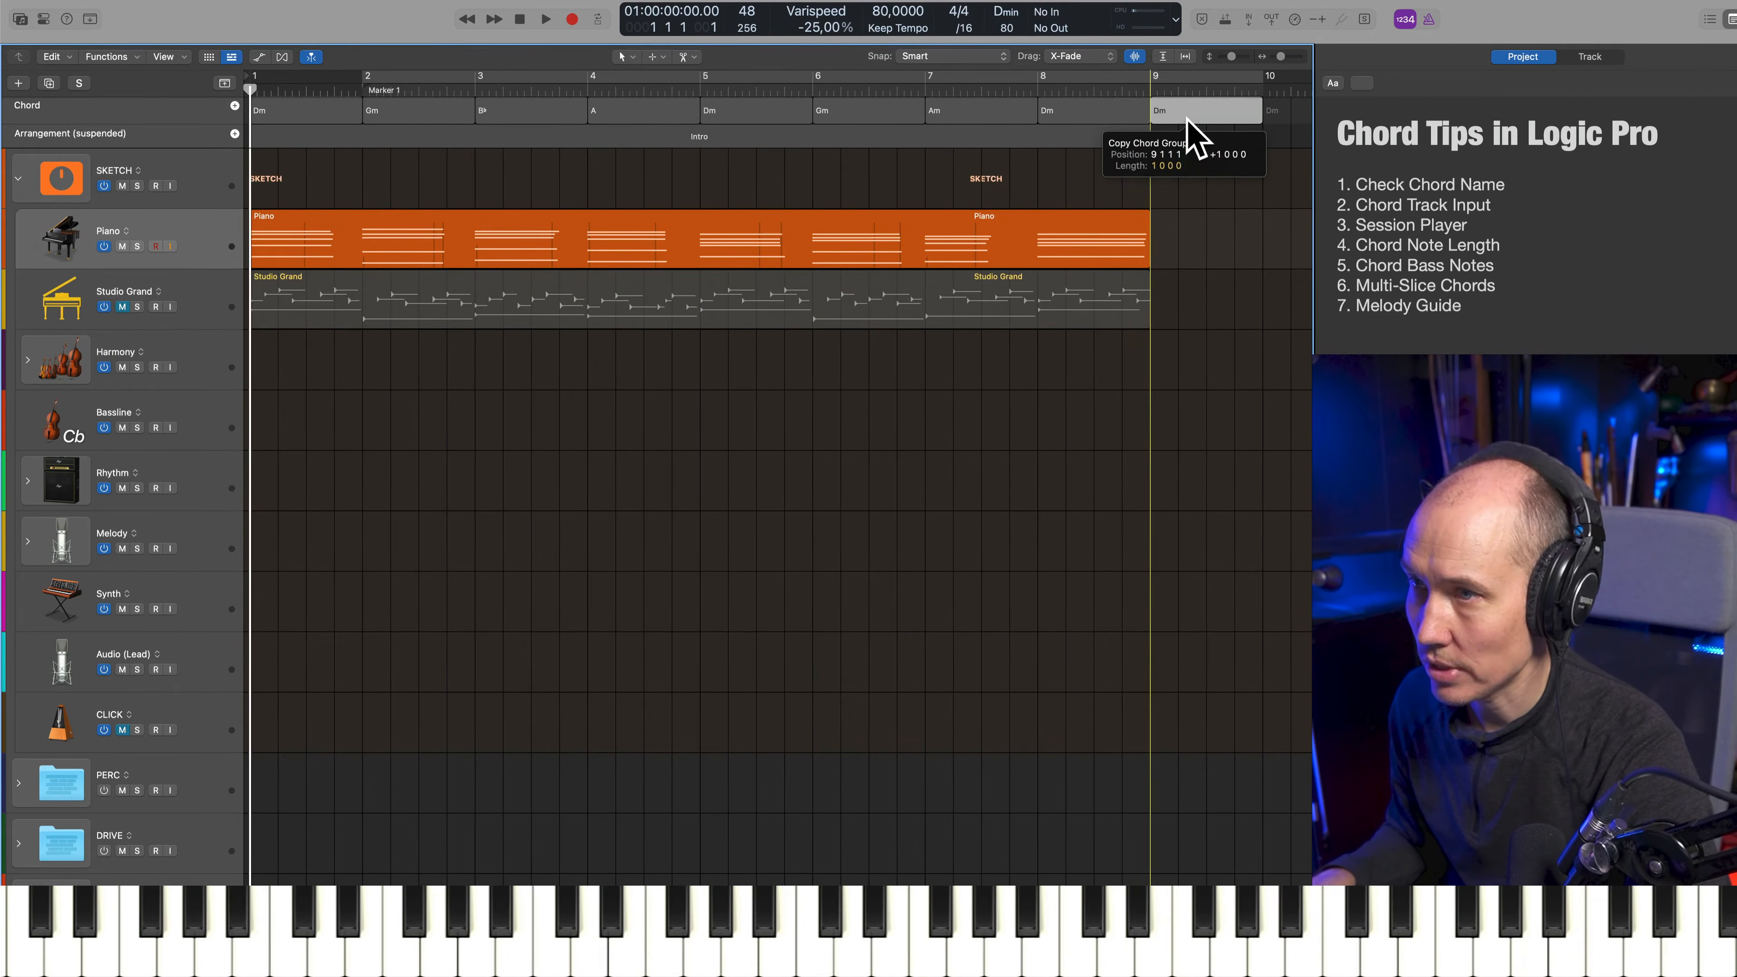
scroll(1234, 242, right, 3)
scroll(1234, 242, left, 3)
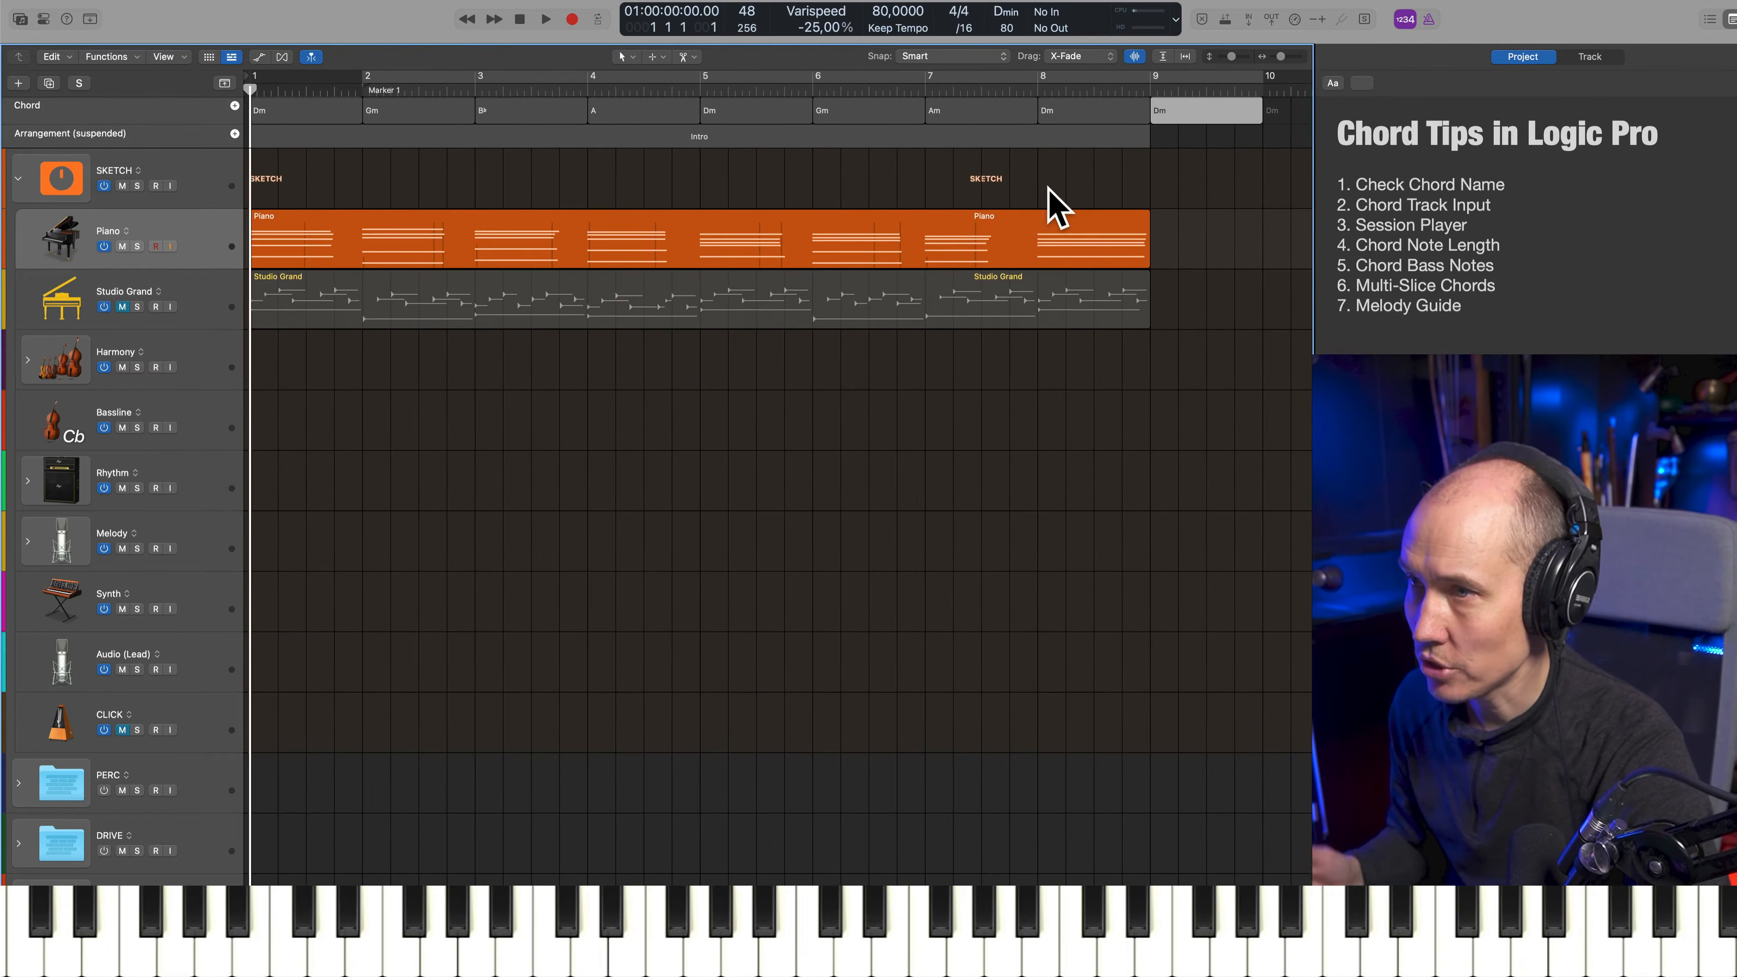
Enable MIDI Input for the bar 1 chord, enter a B♭ major chord, and set its bass note to F
click(318, 103)
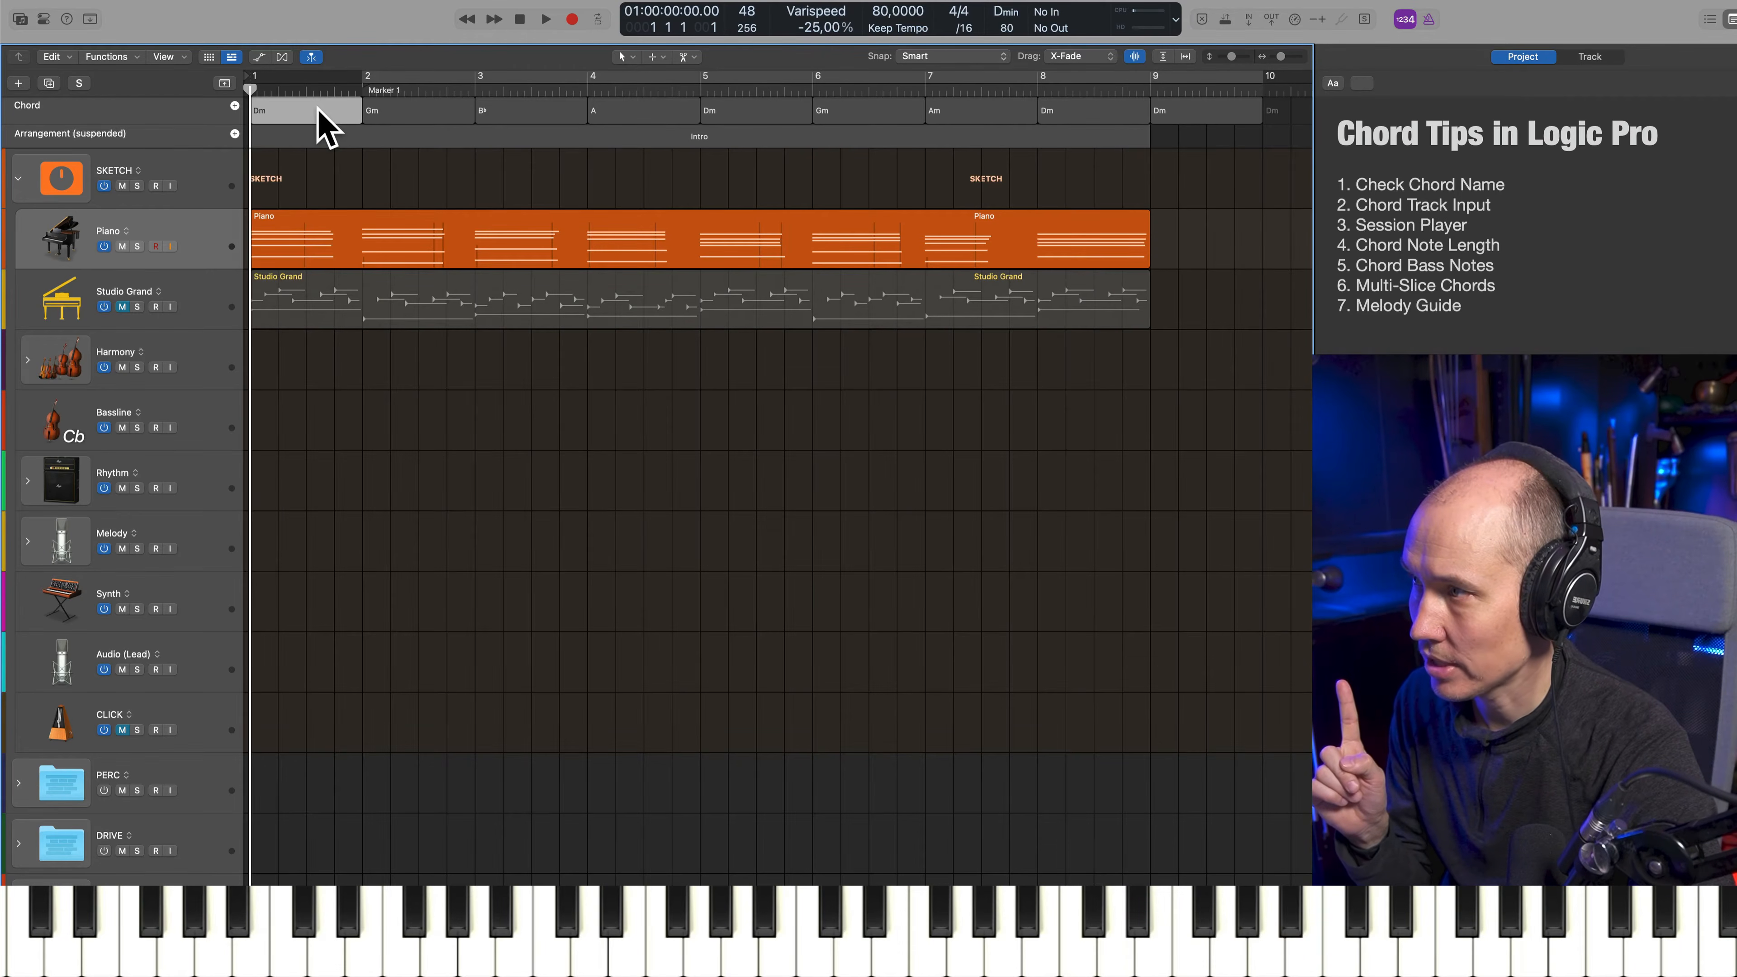
double_click(319, 104)
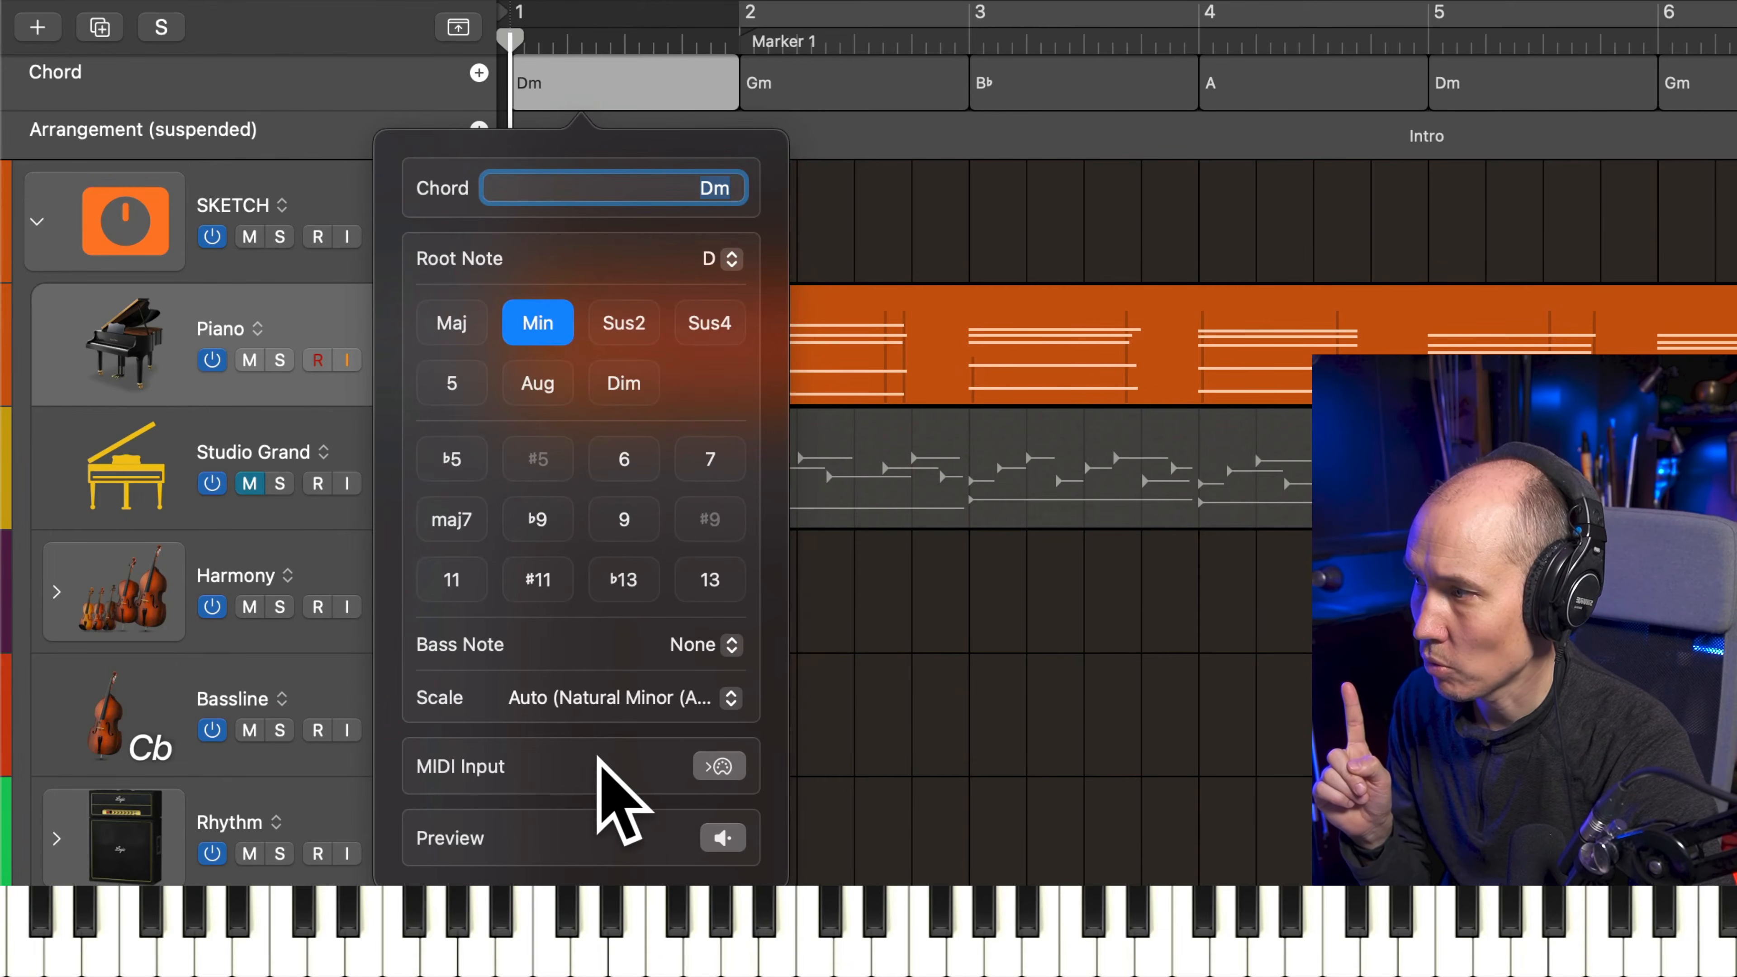
click(720, 766)
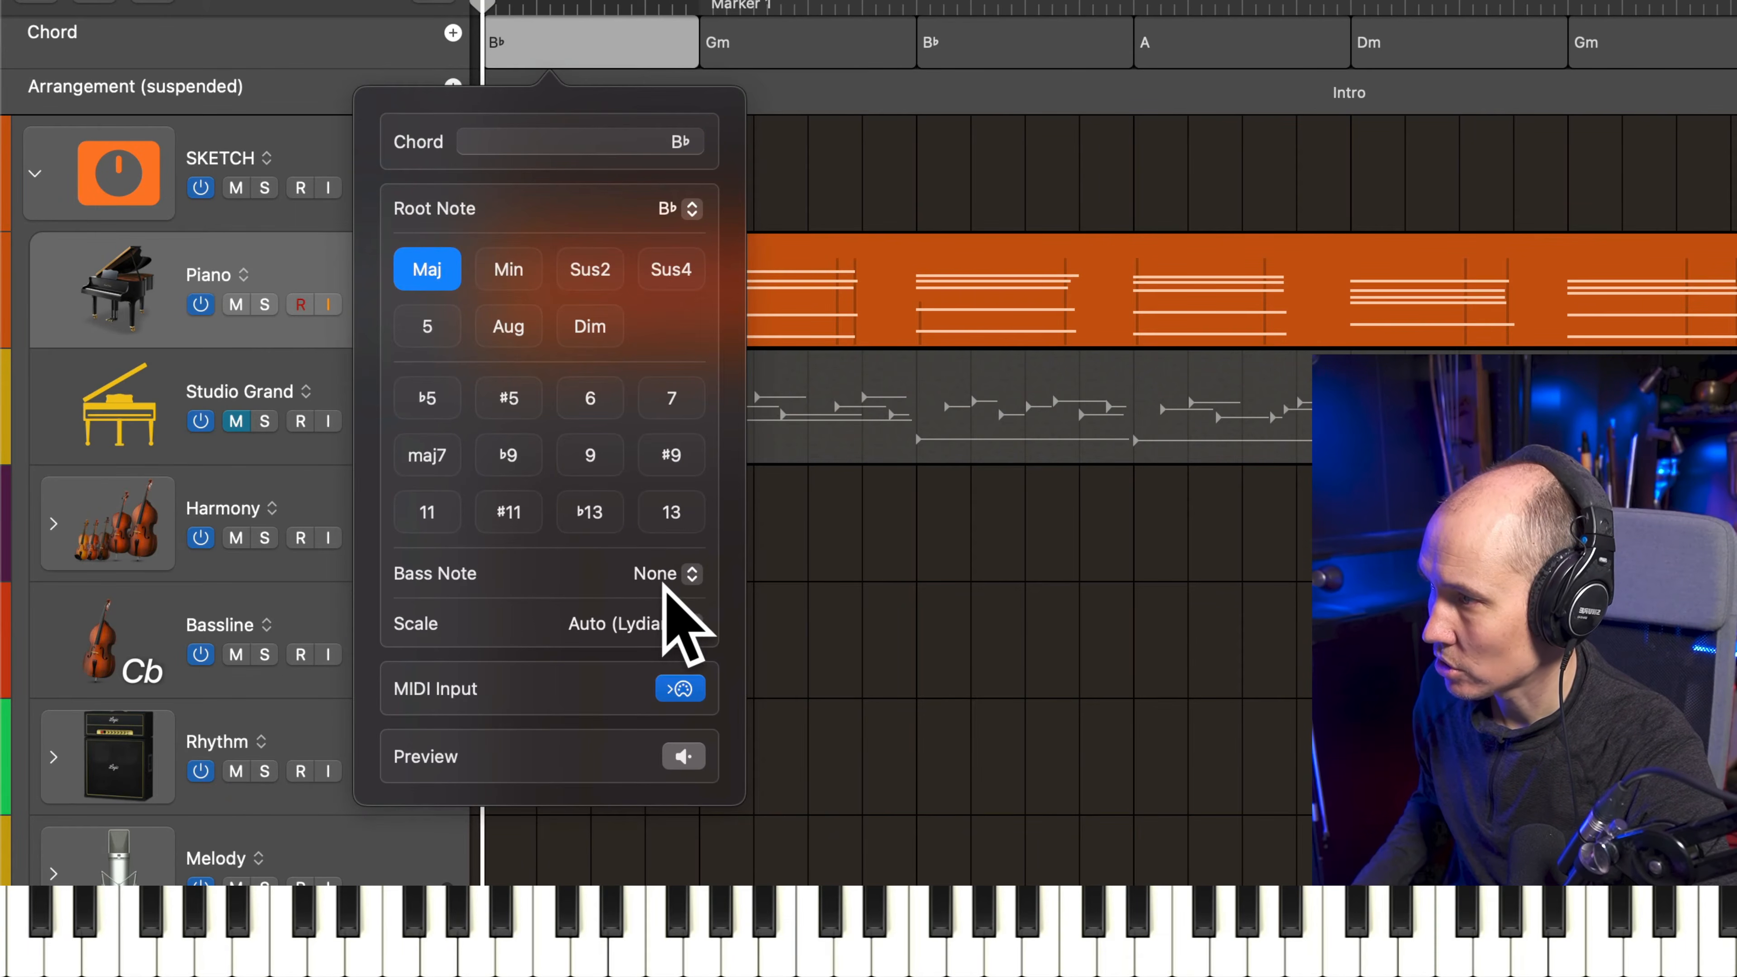
click(664, 589)
click(687, 819)
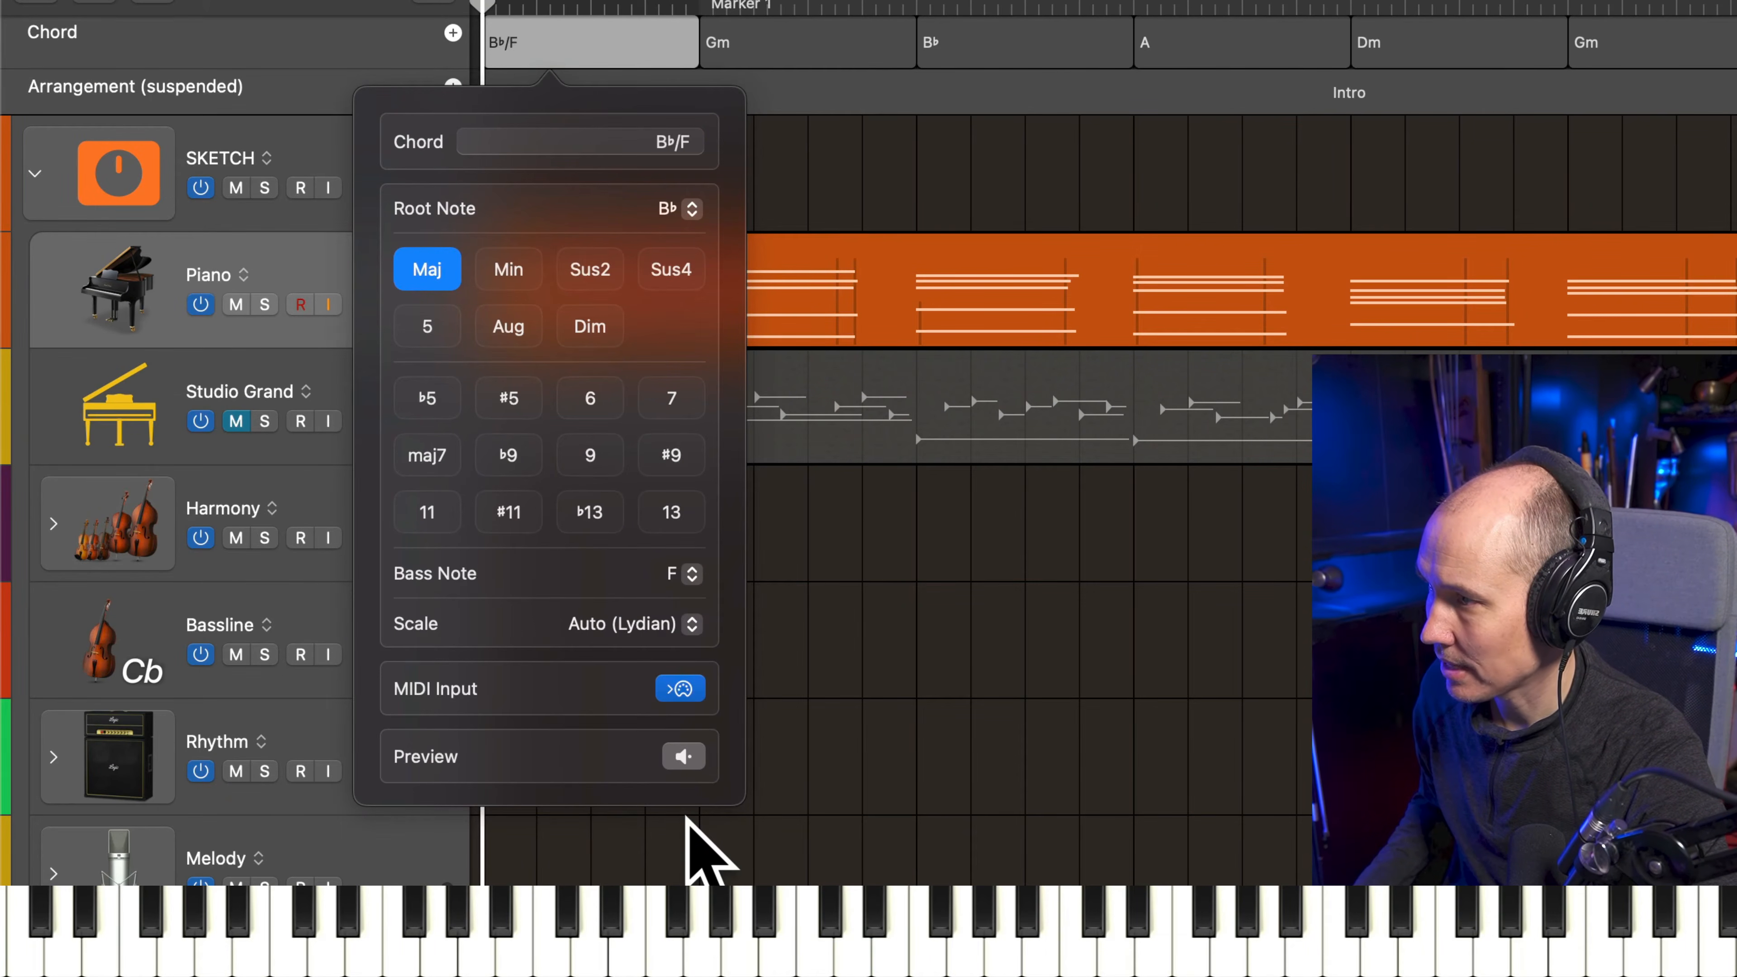
click(759, 848)
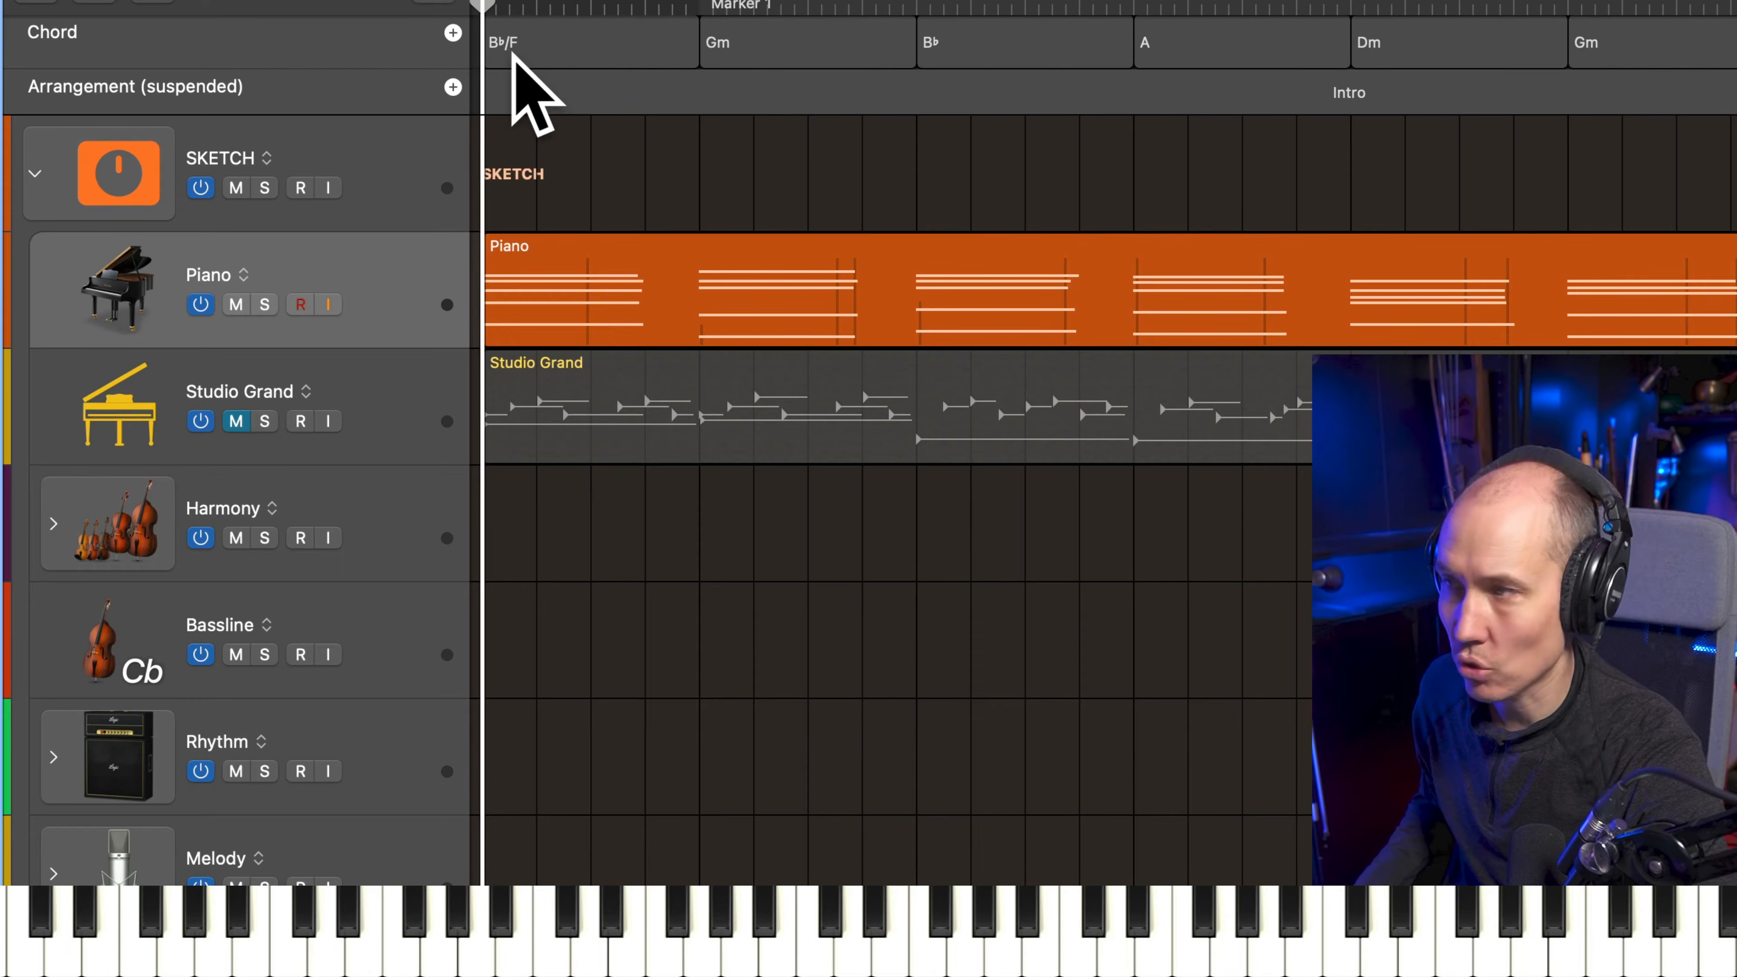
Reopen the bar 1 chord settings and view its bass note options
double_click(525, 43)
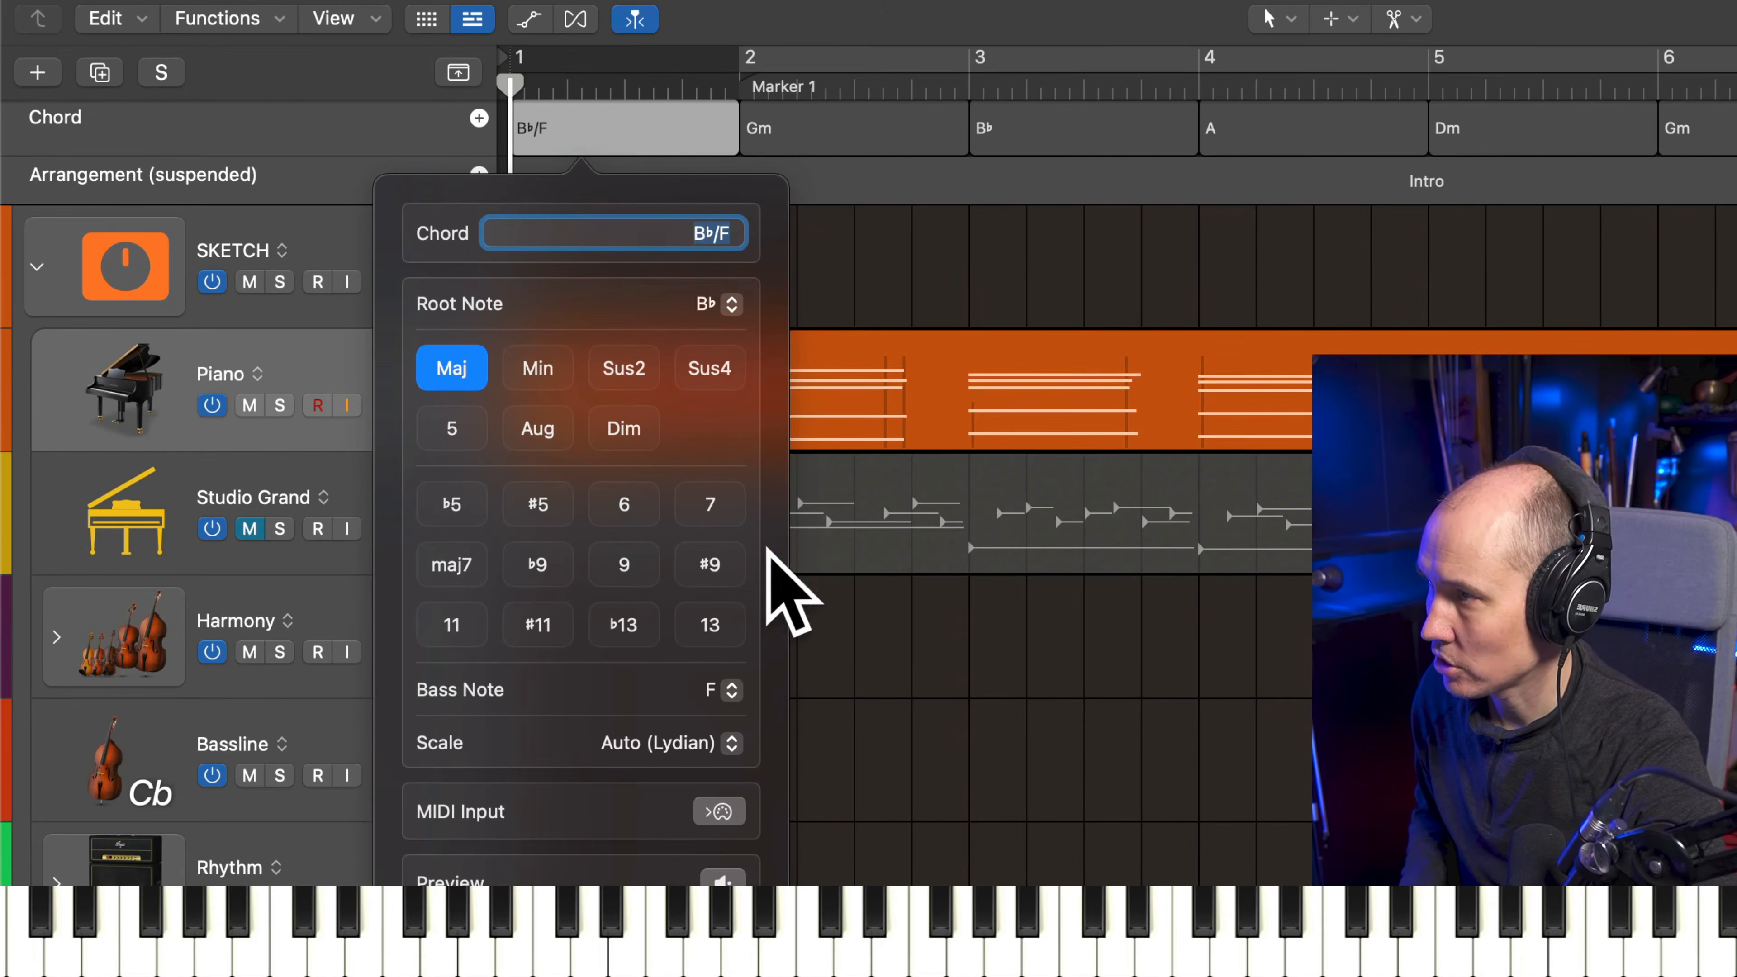
click(679, 692)
click(971, 848)
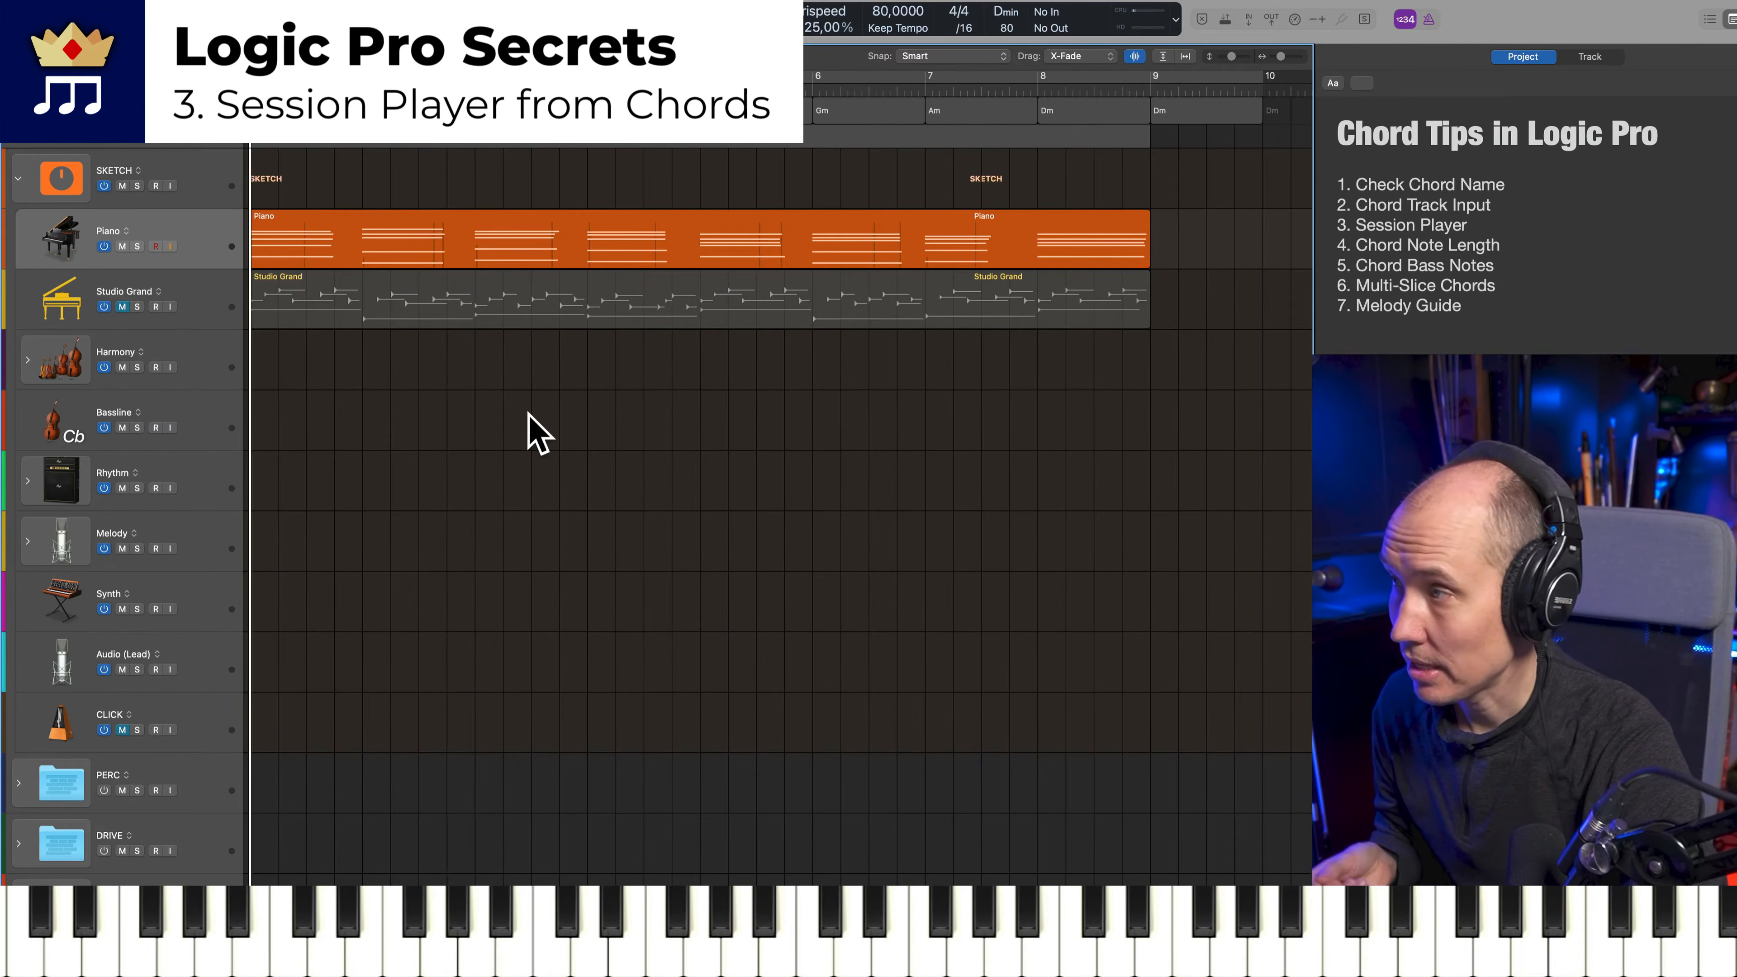
Delete the existing region from the Studio Grand track
click(210, 310)
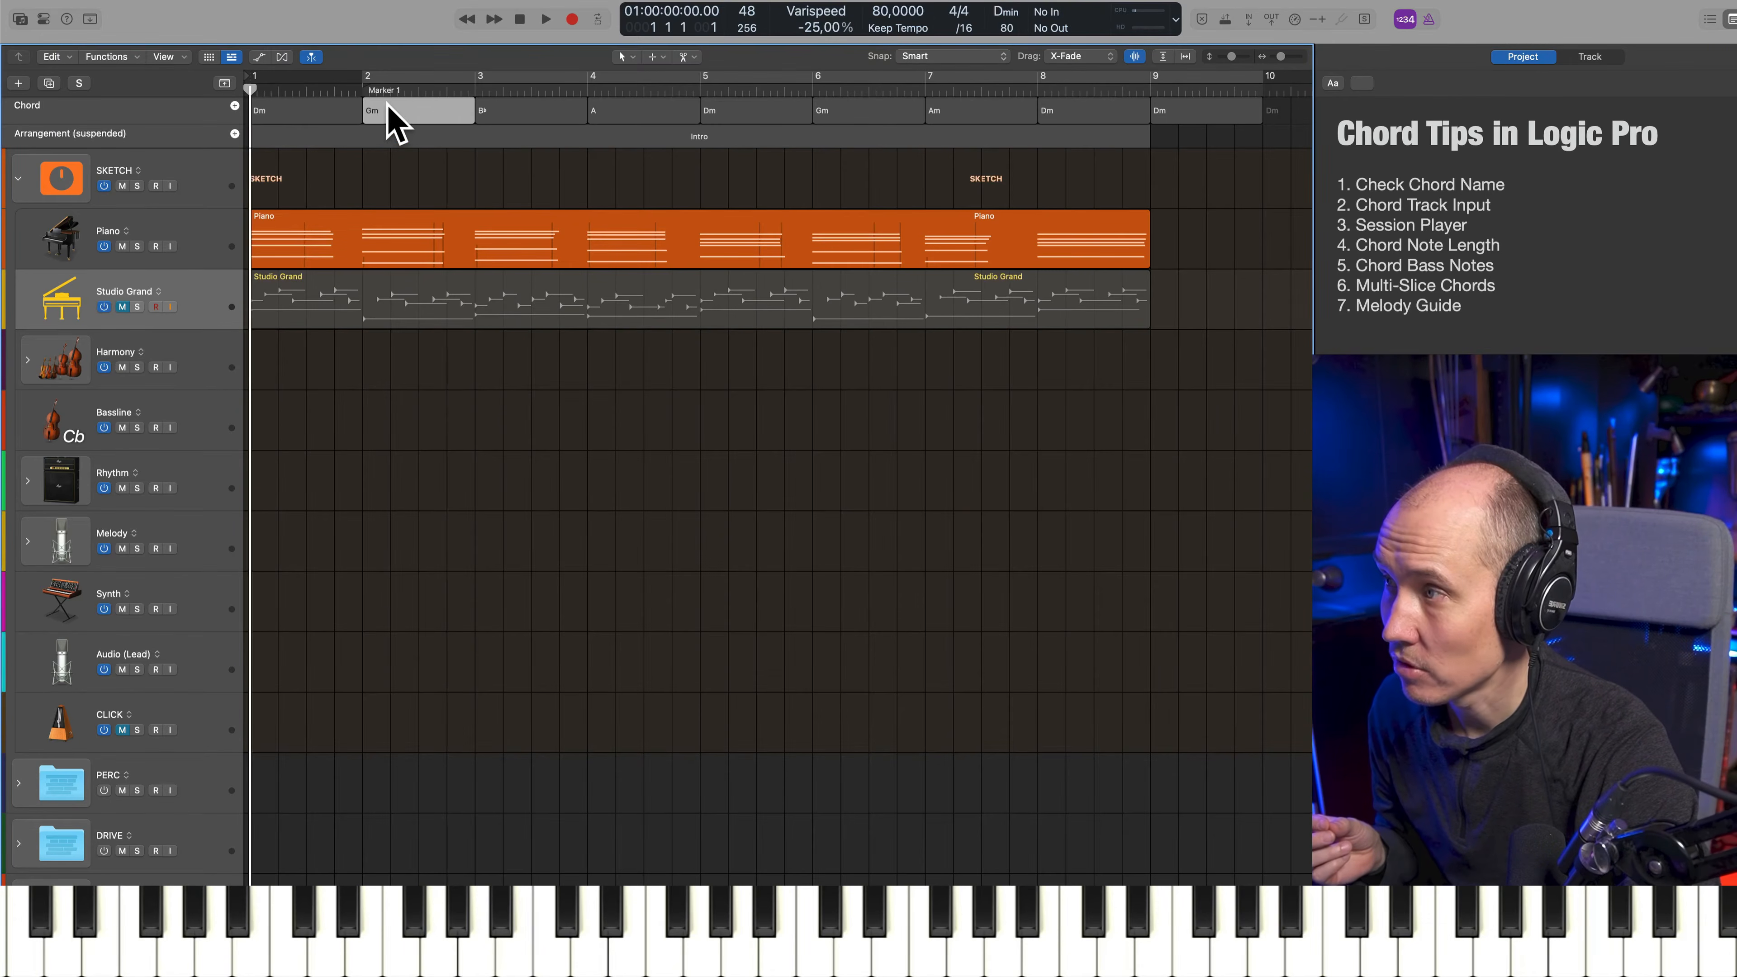
click(643, 89)
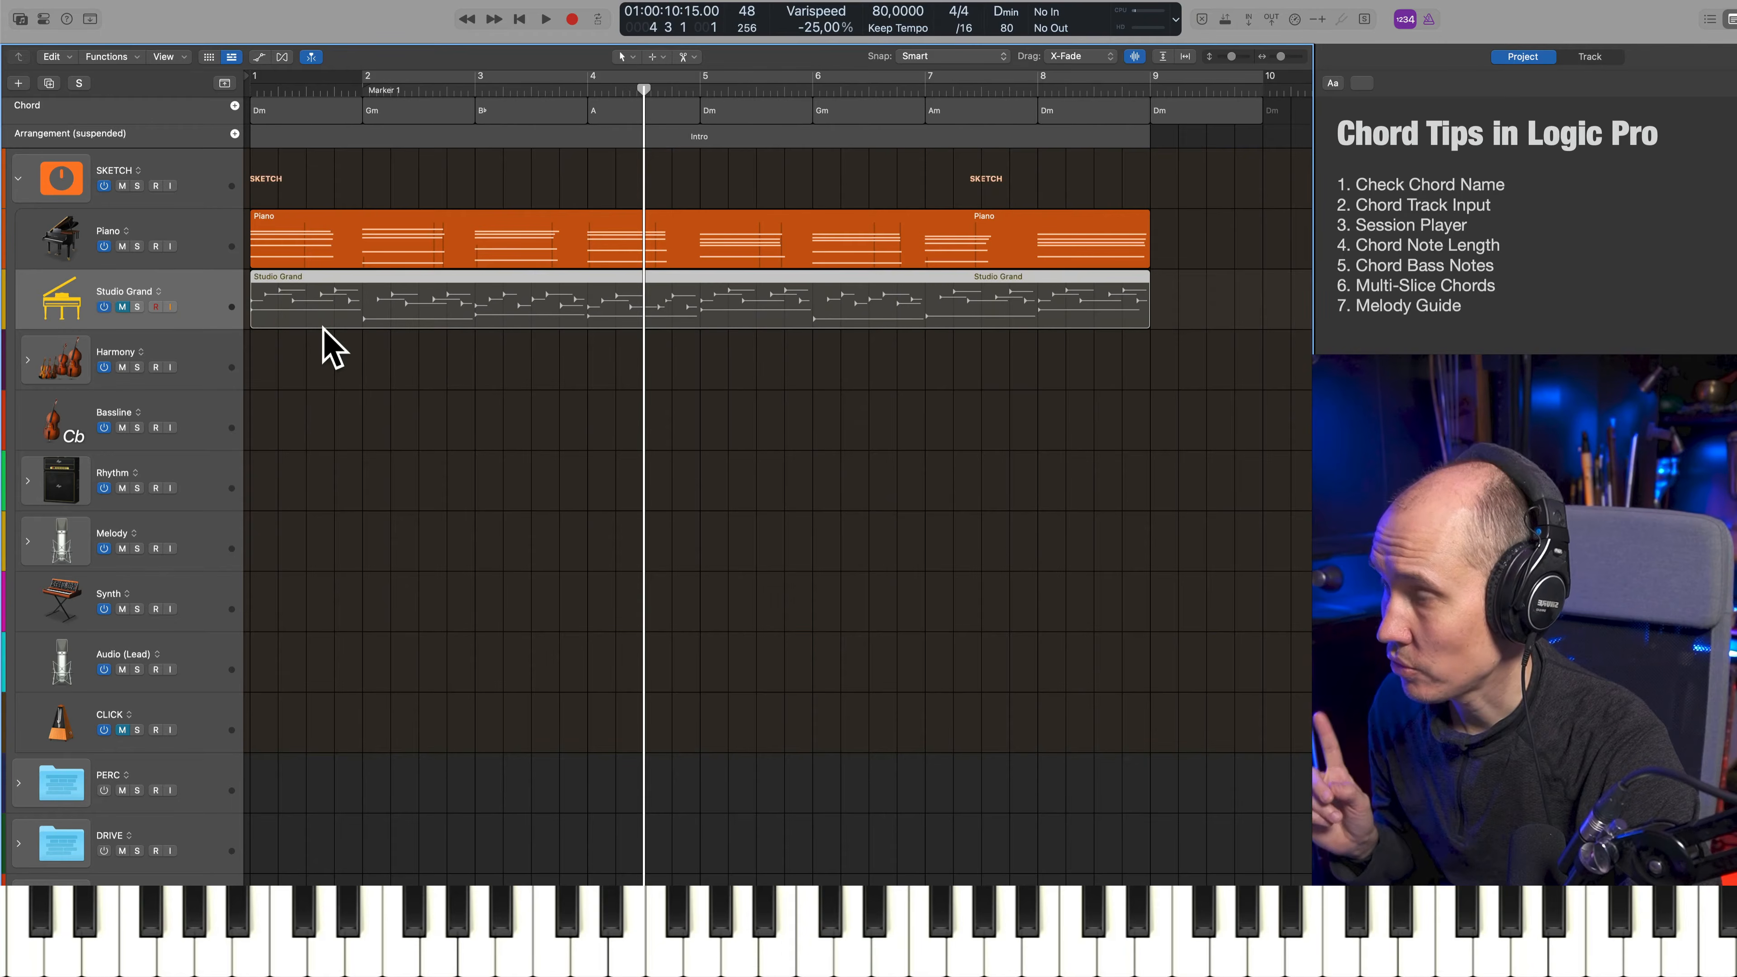
key(Delete)
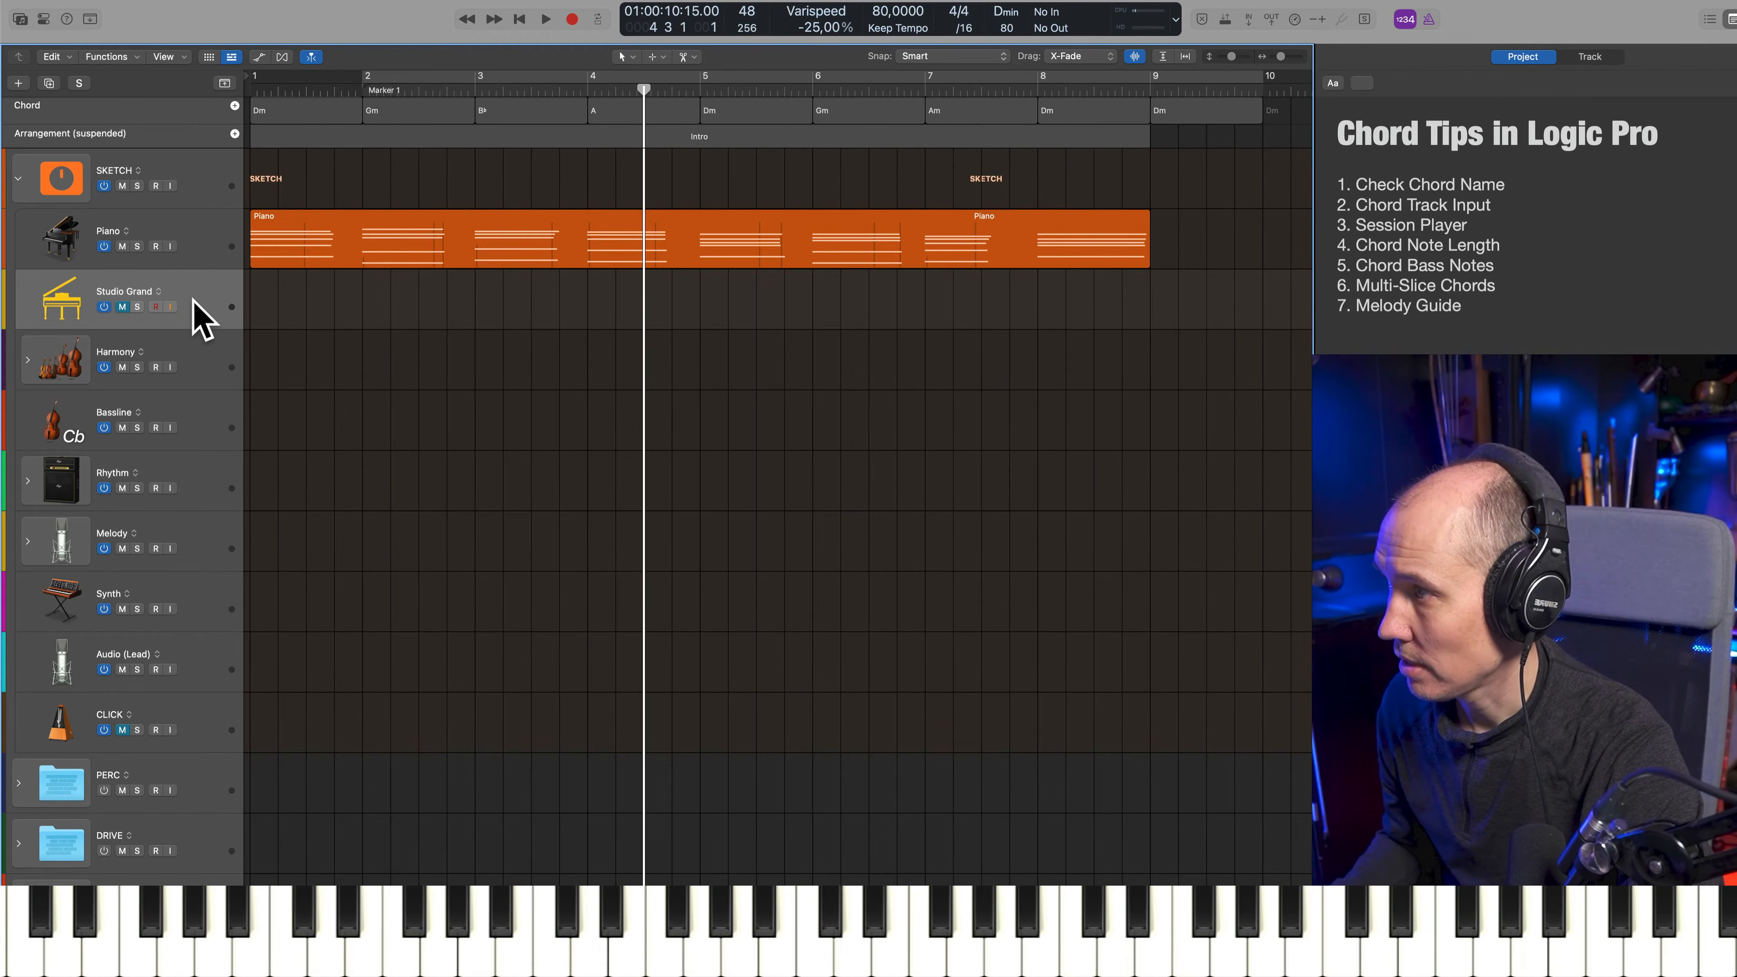
click(231, 2)
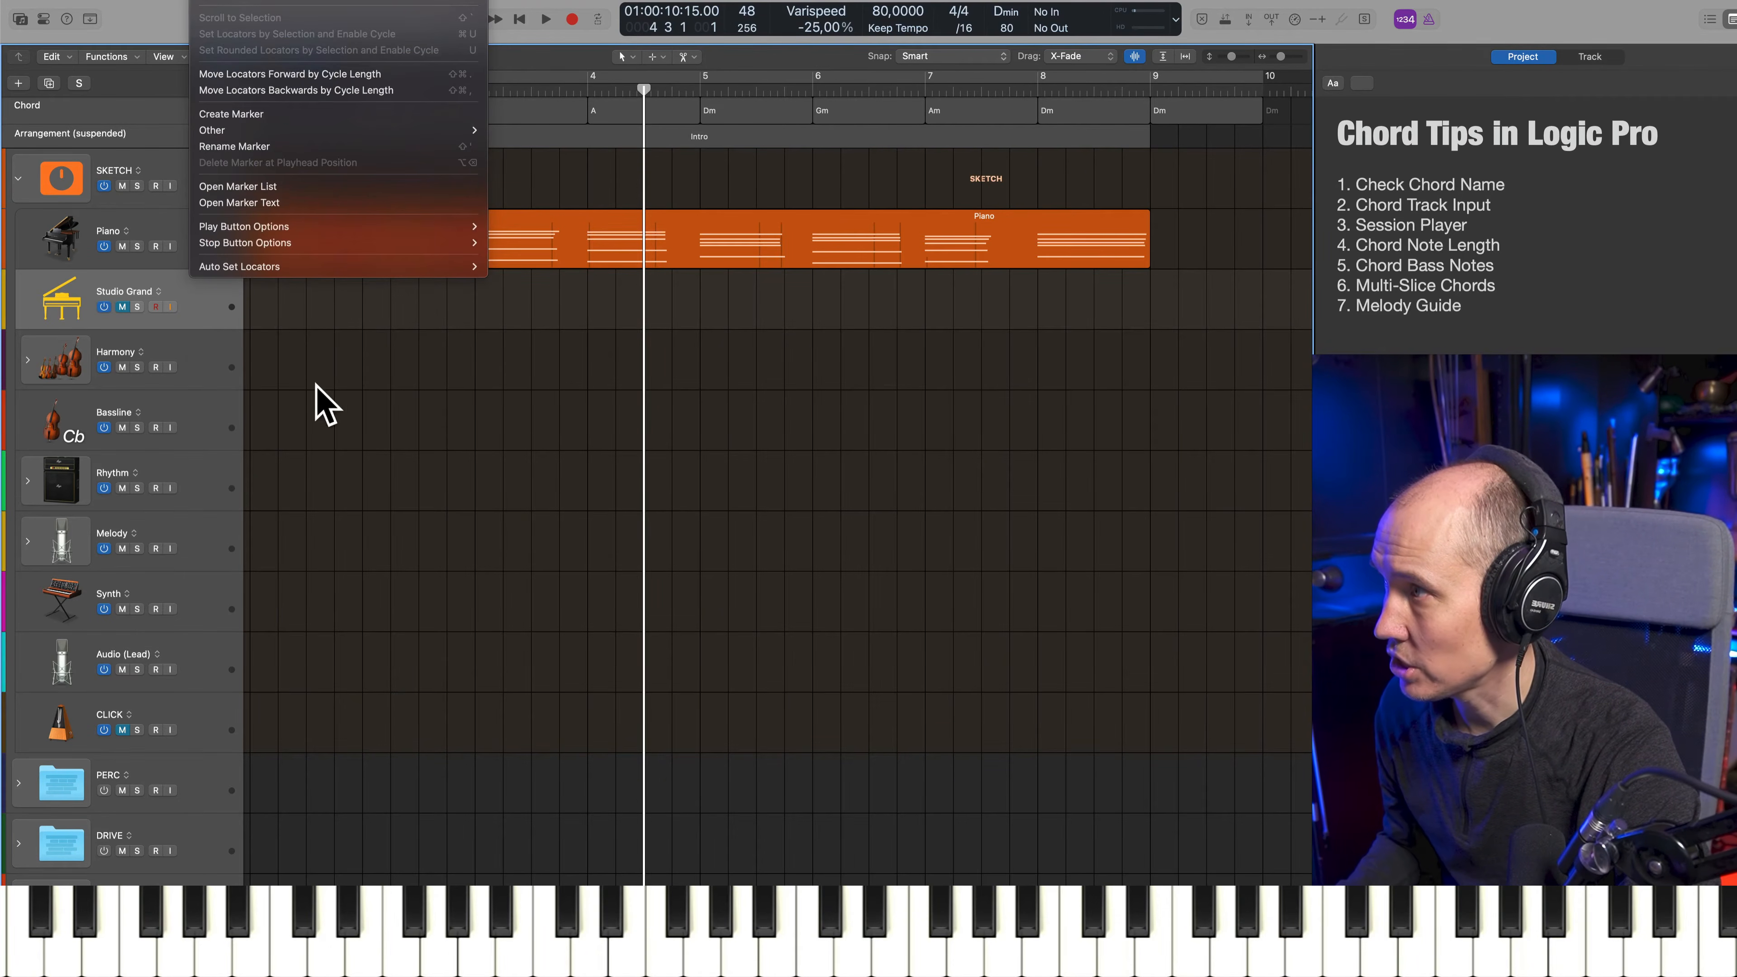
mouse_move(179, 3)
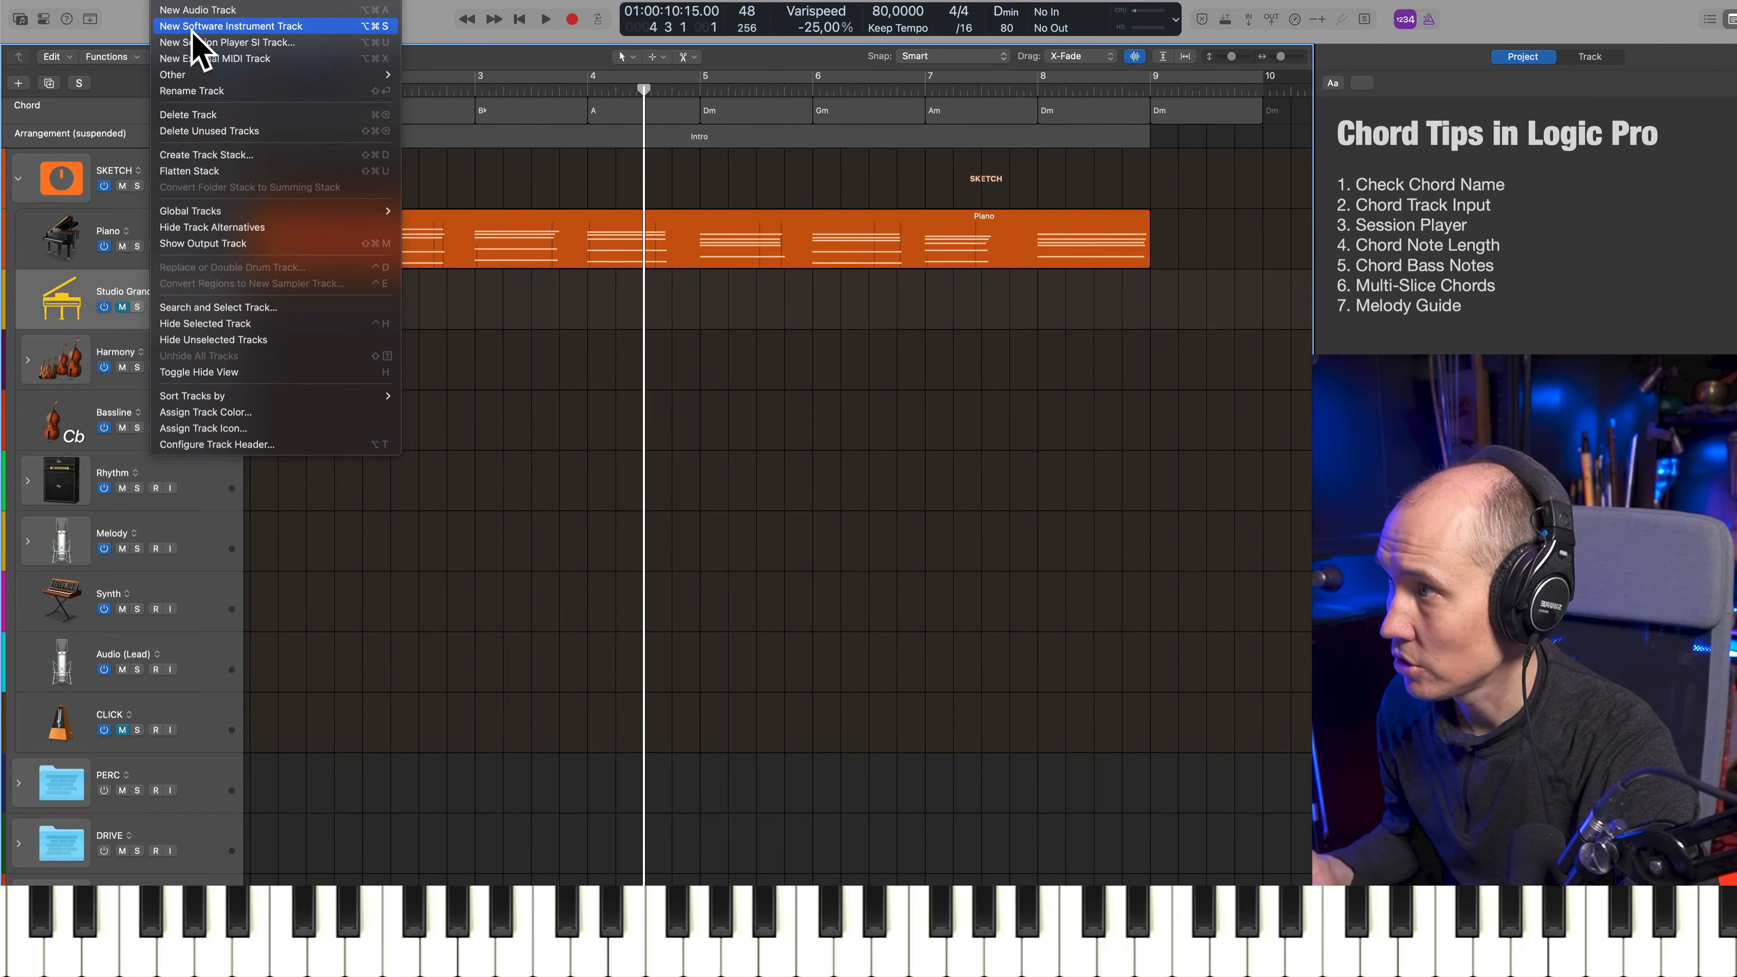
click(624, 326)
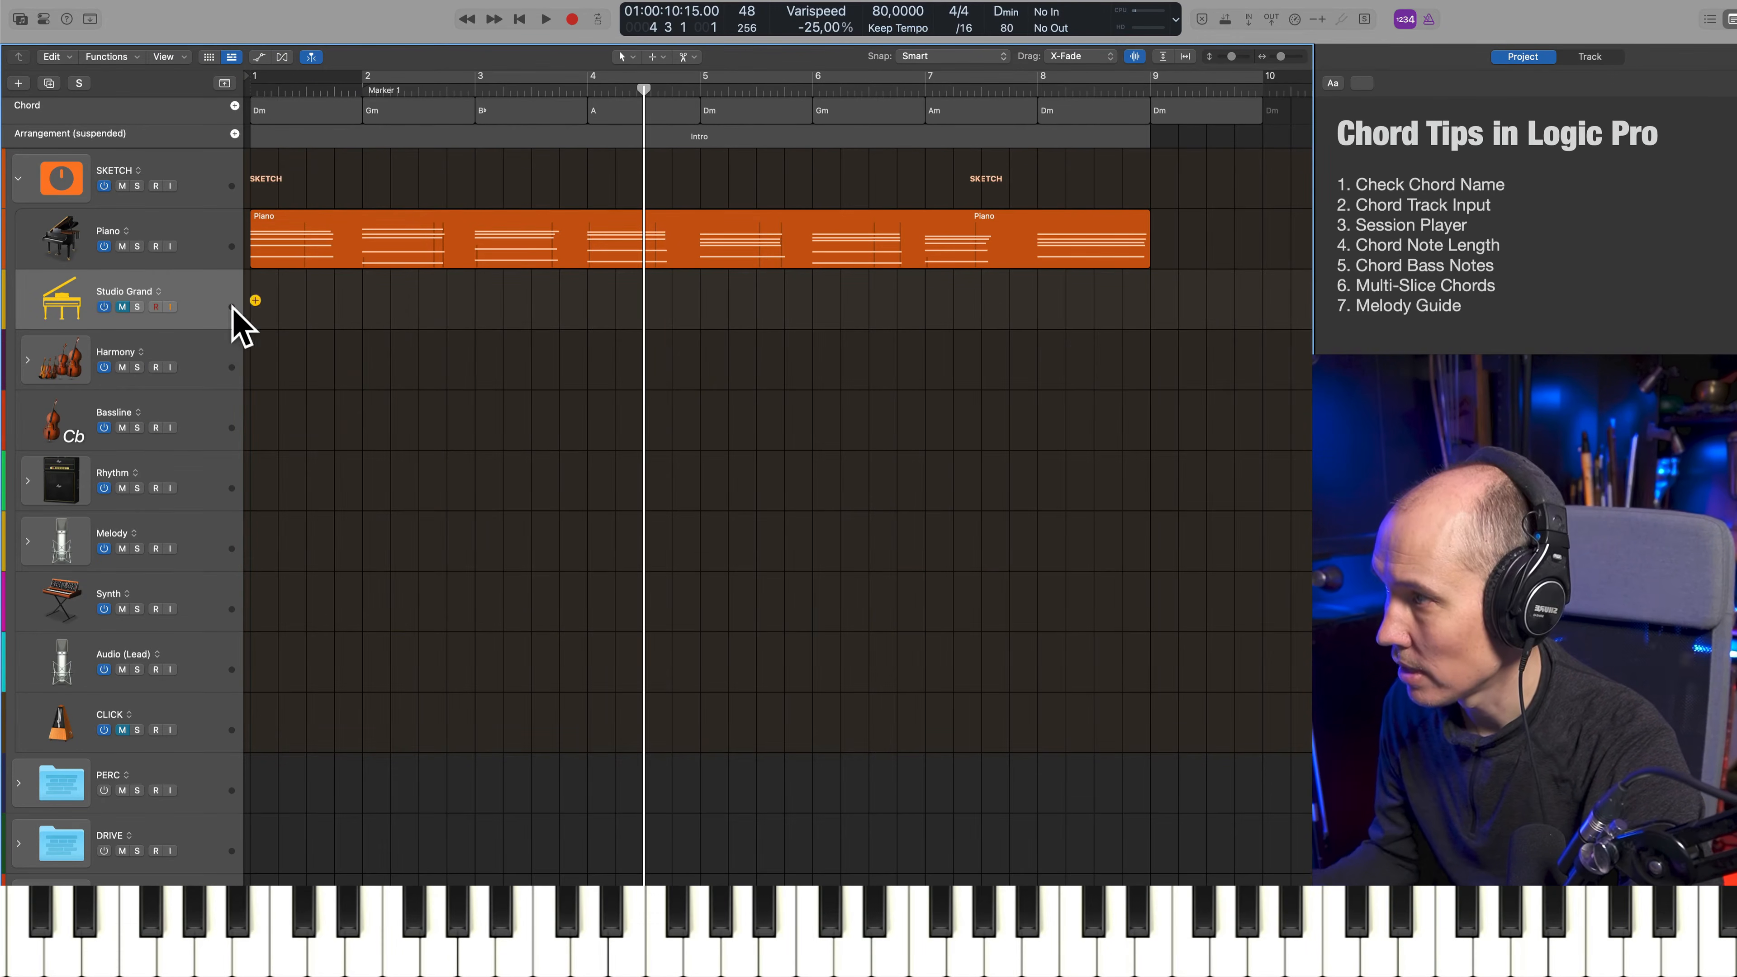
Create a Session Player region on the Studio Grand track spanning the Intro section and following the Chord track
click(255, 301)
click(687, 463)
click(562, 296)
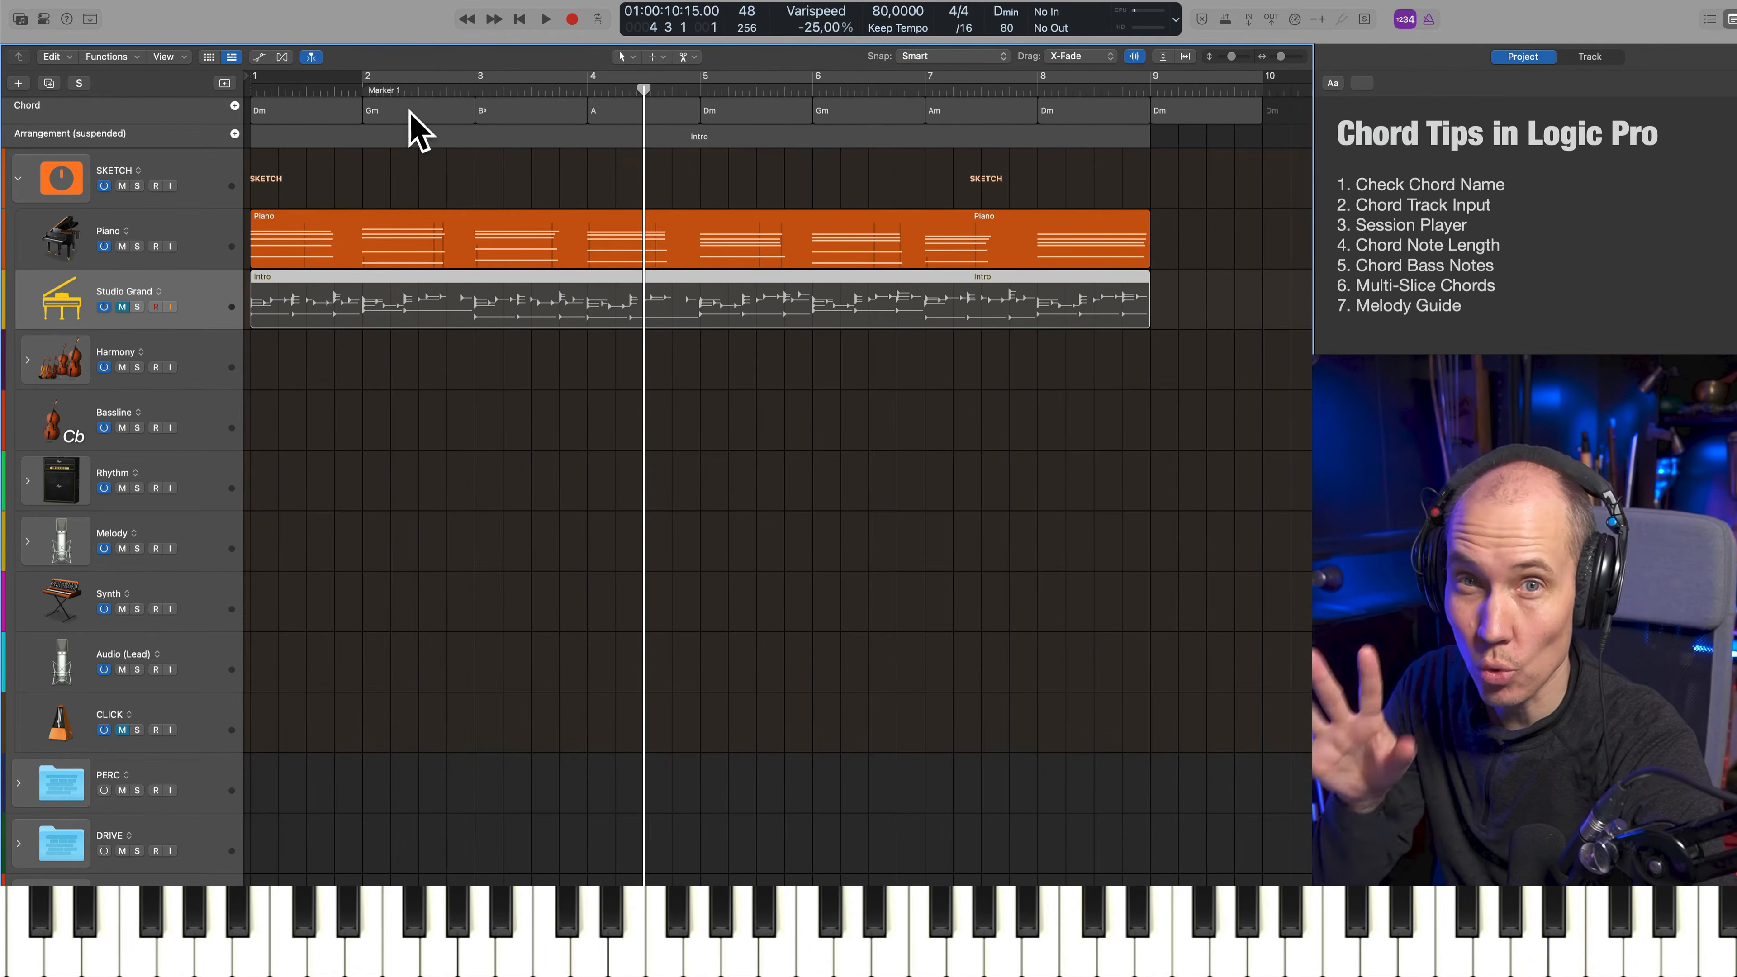
Unmute the Studio Grand track and mute the Piano track
click(120, 307)
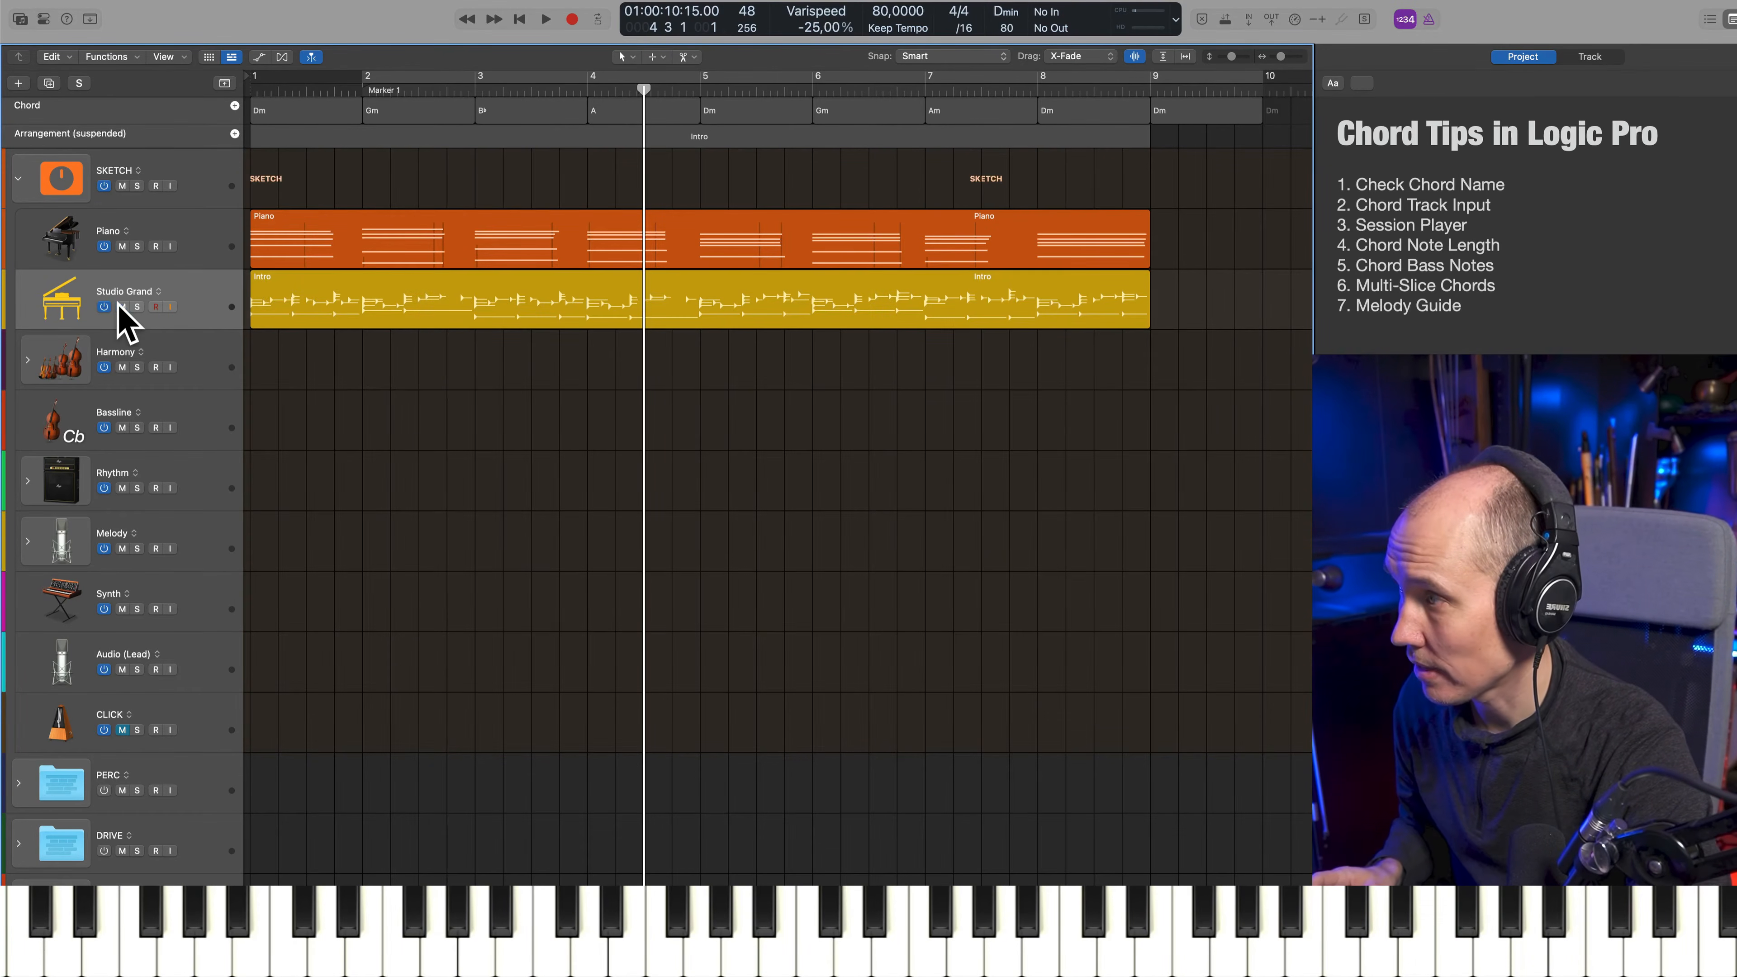
click(121, 246)
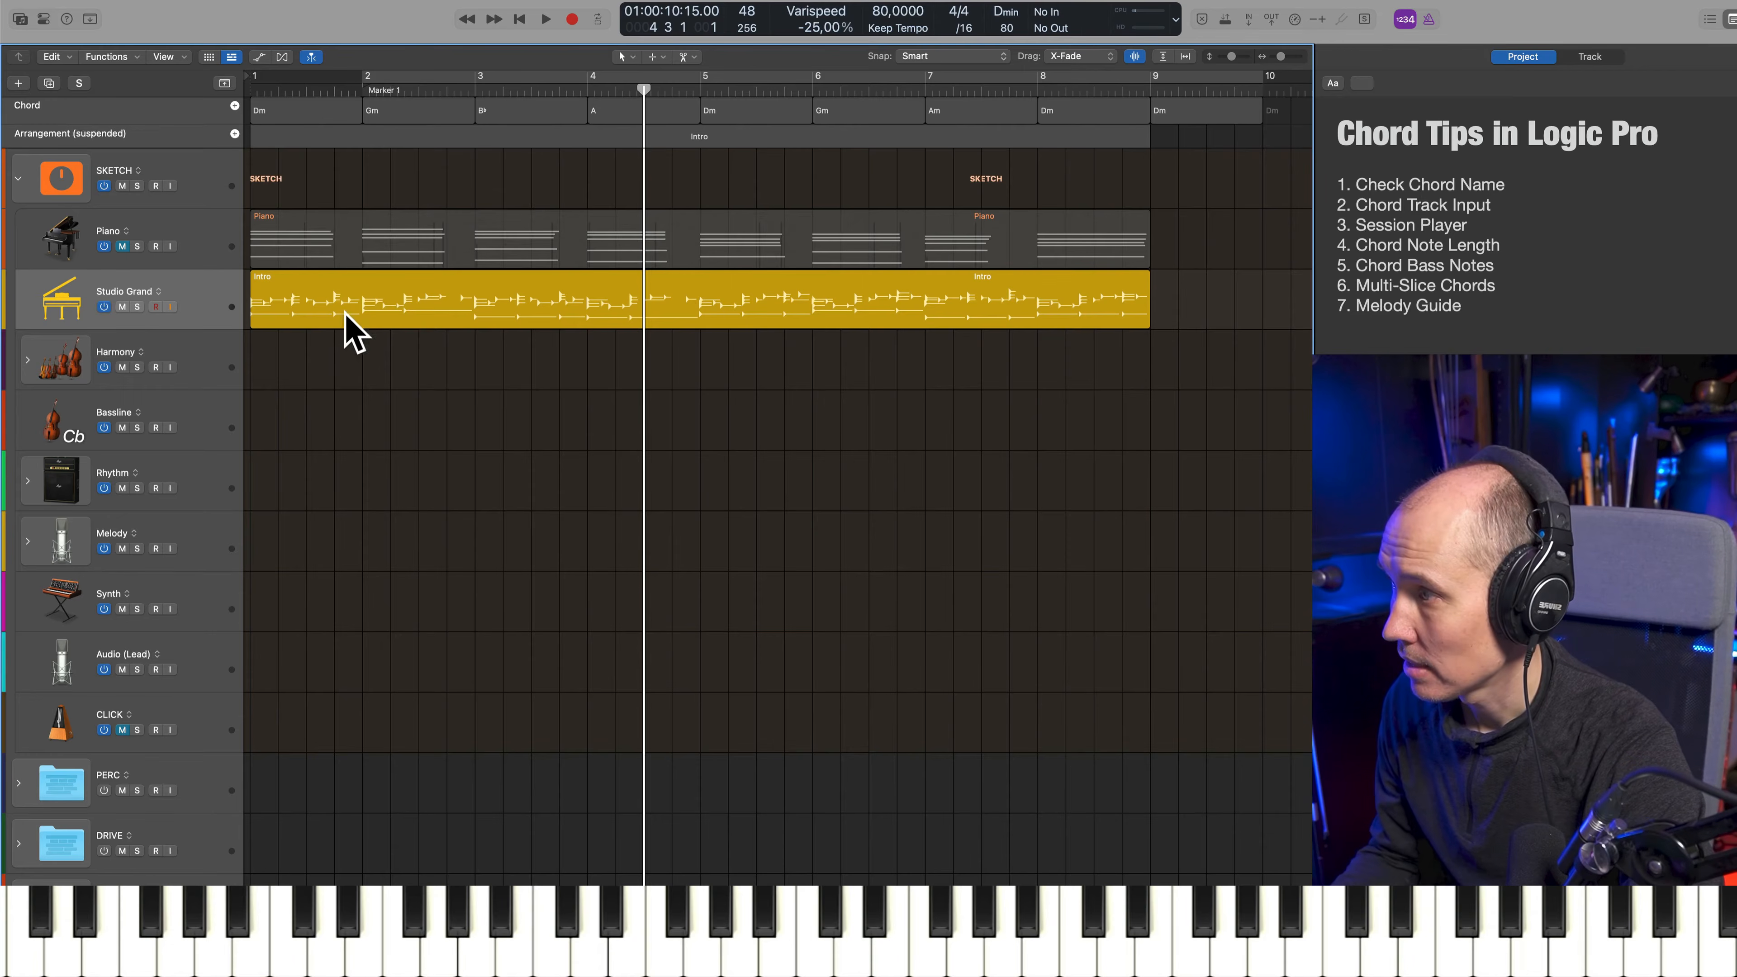
Try the Block Chords style for the Studio Grand Session Player region and play it back
double_click(414, 311)
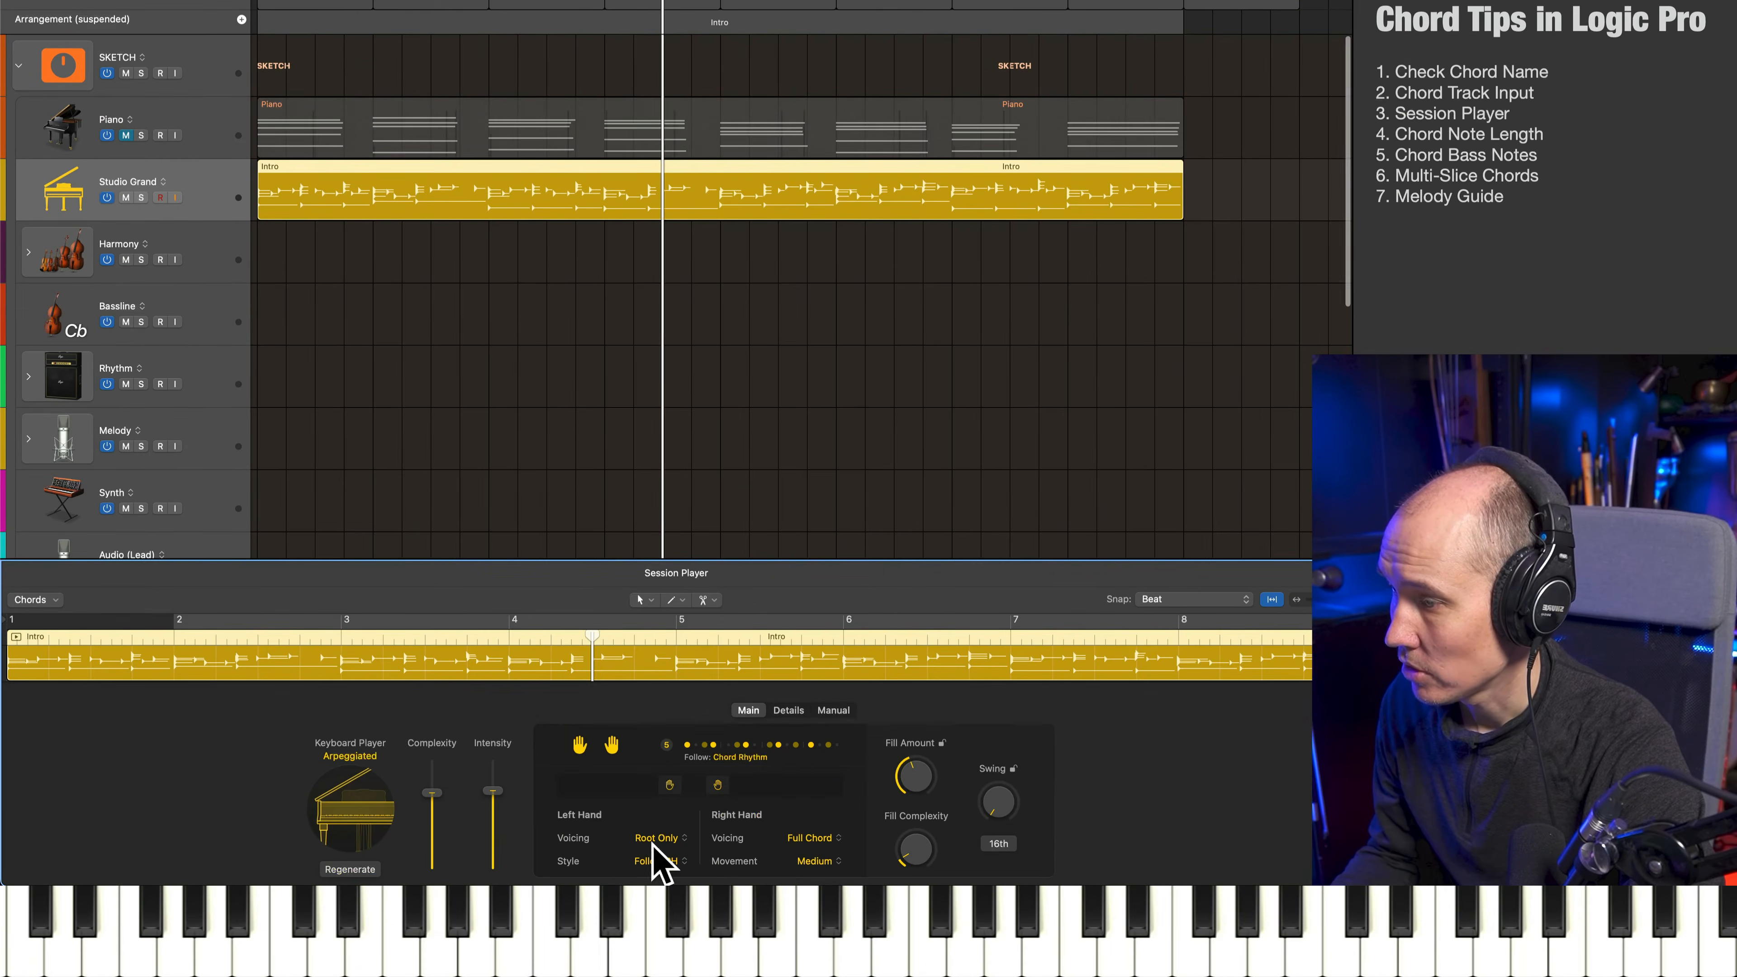
click(355, 759)
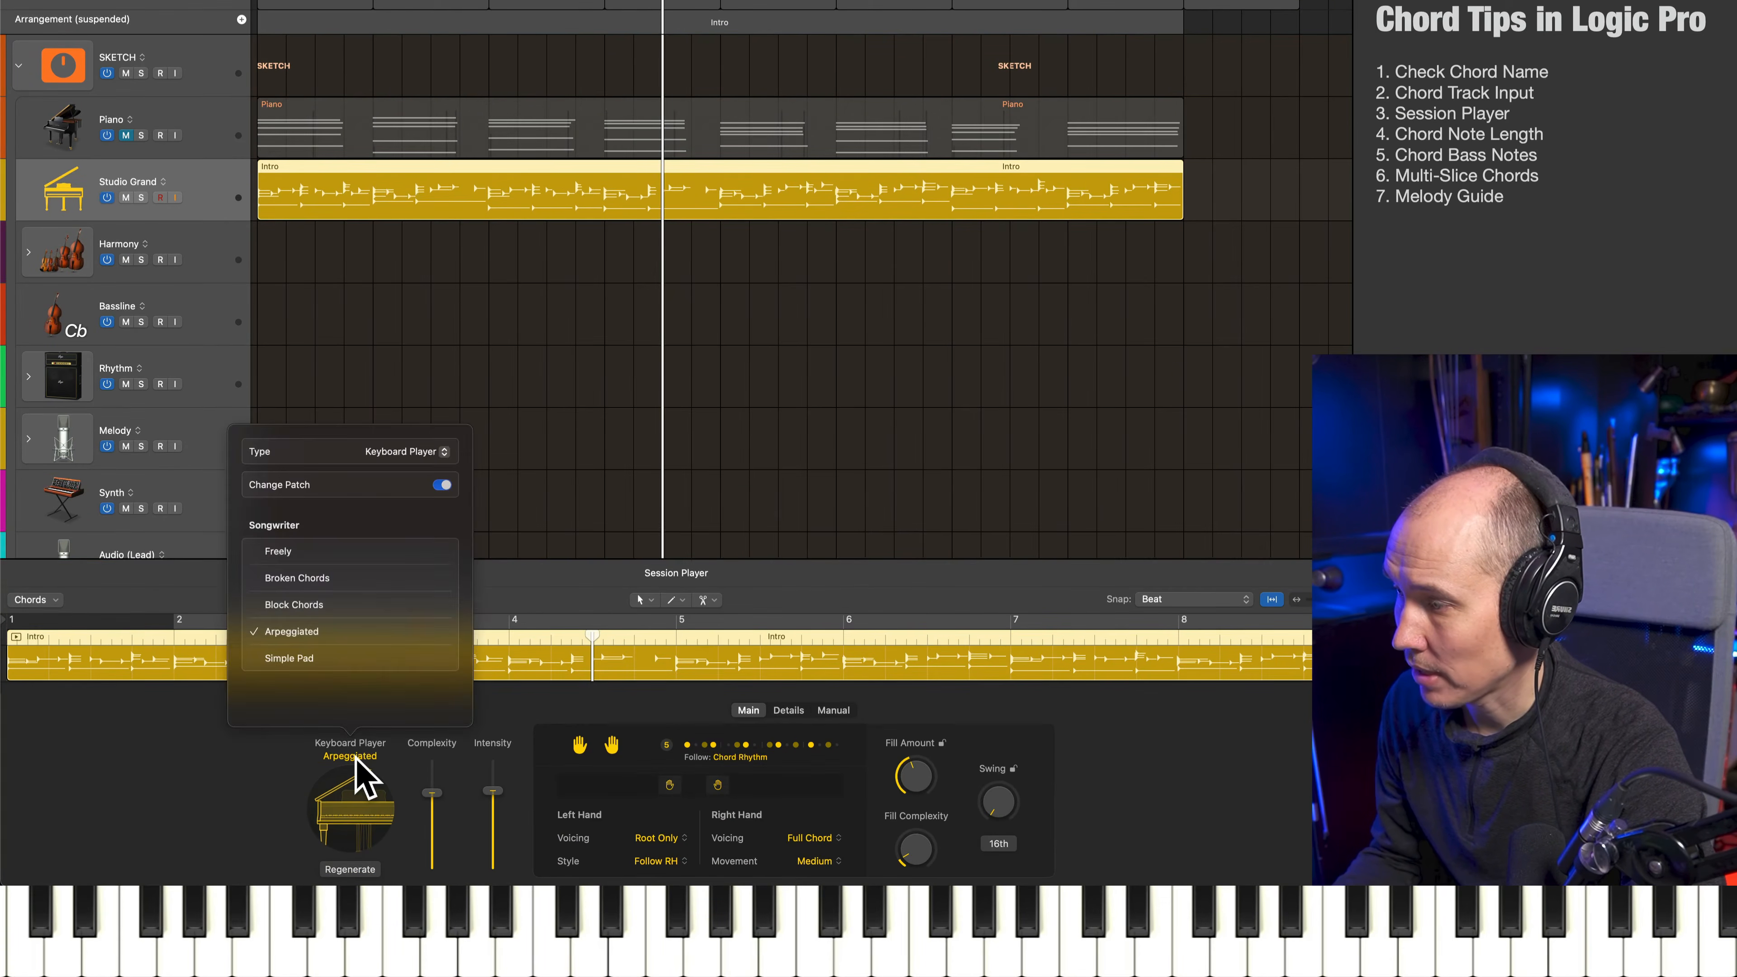
click(333, 603)
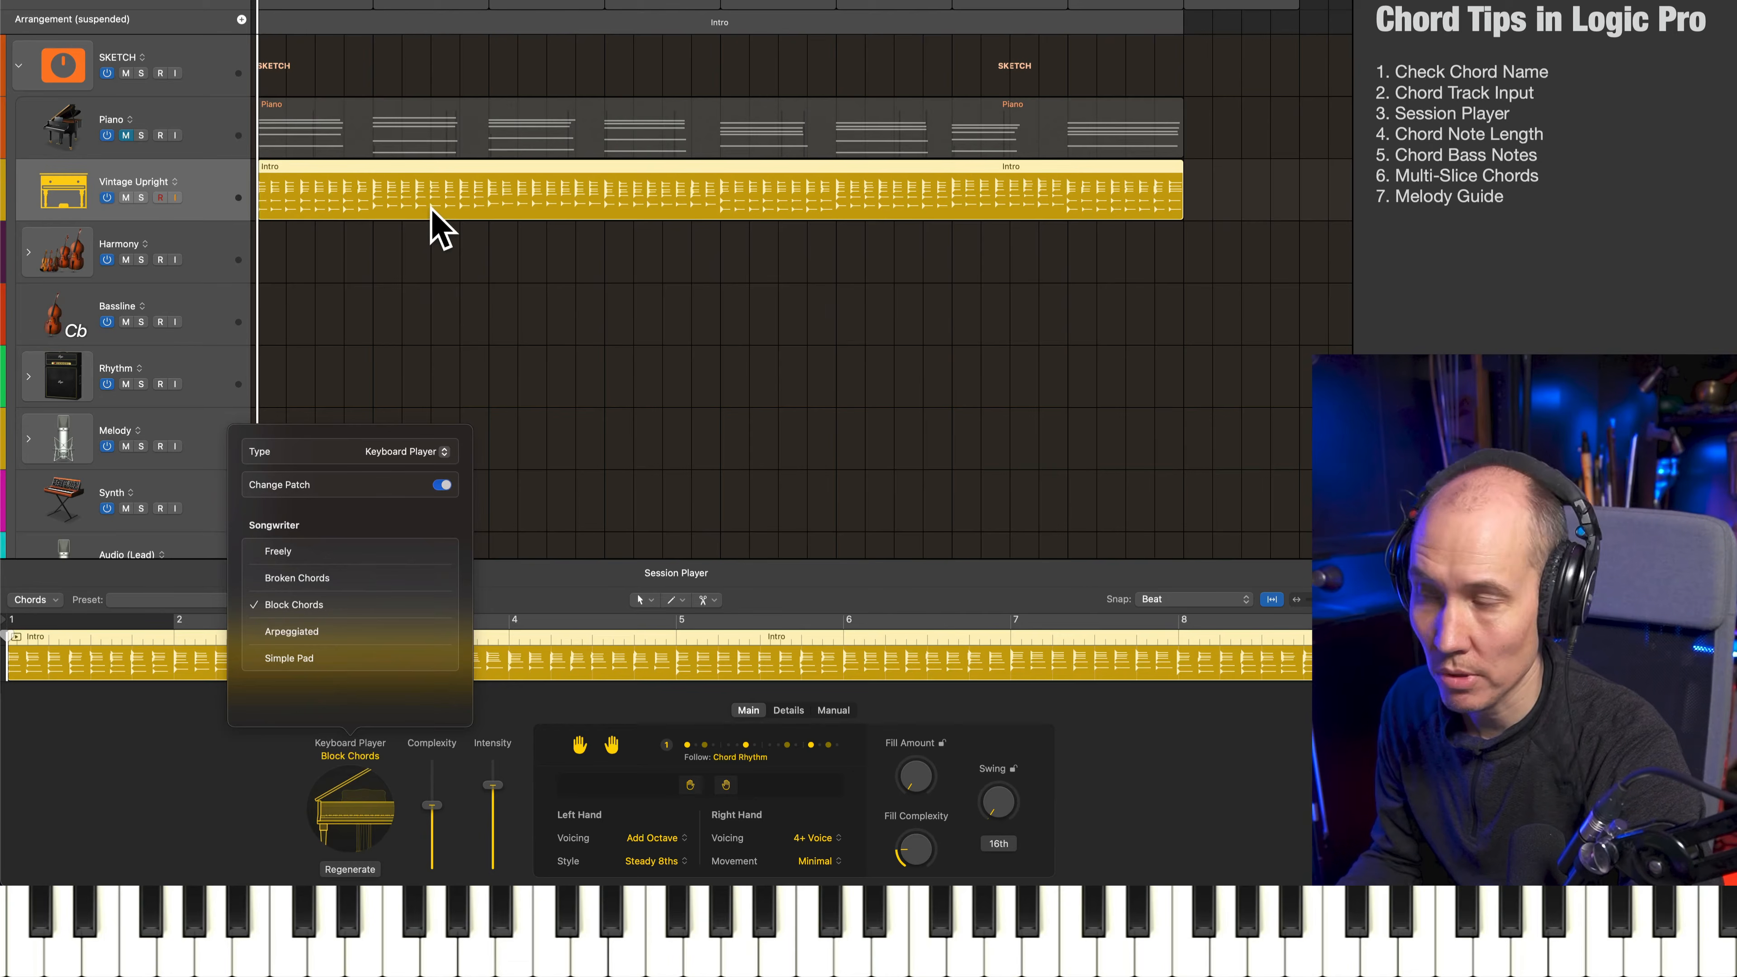
key(space)
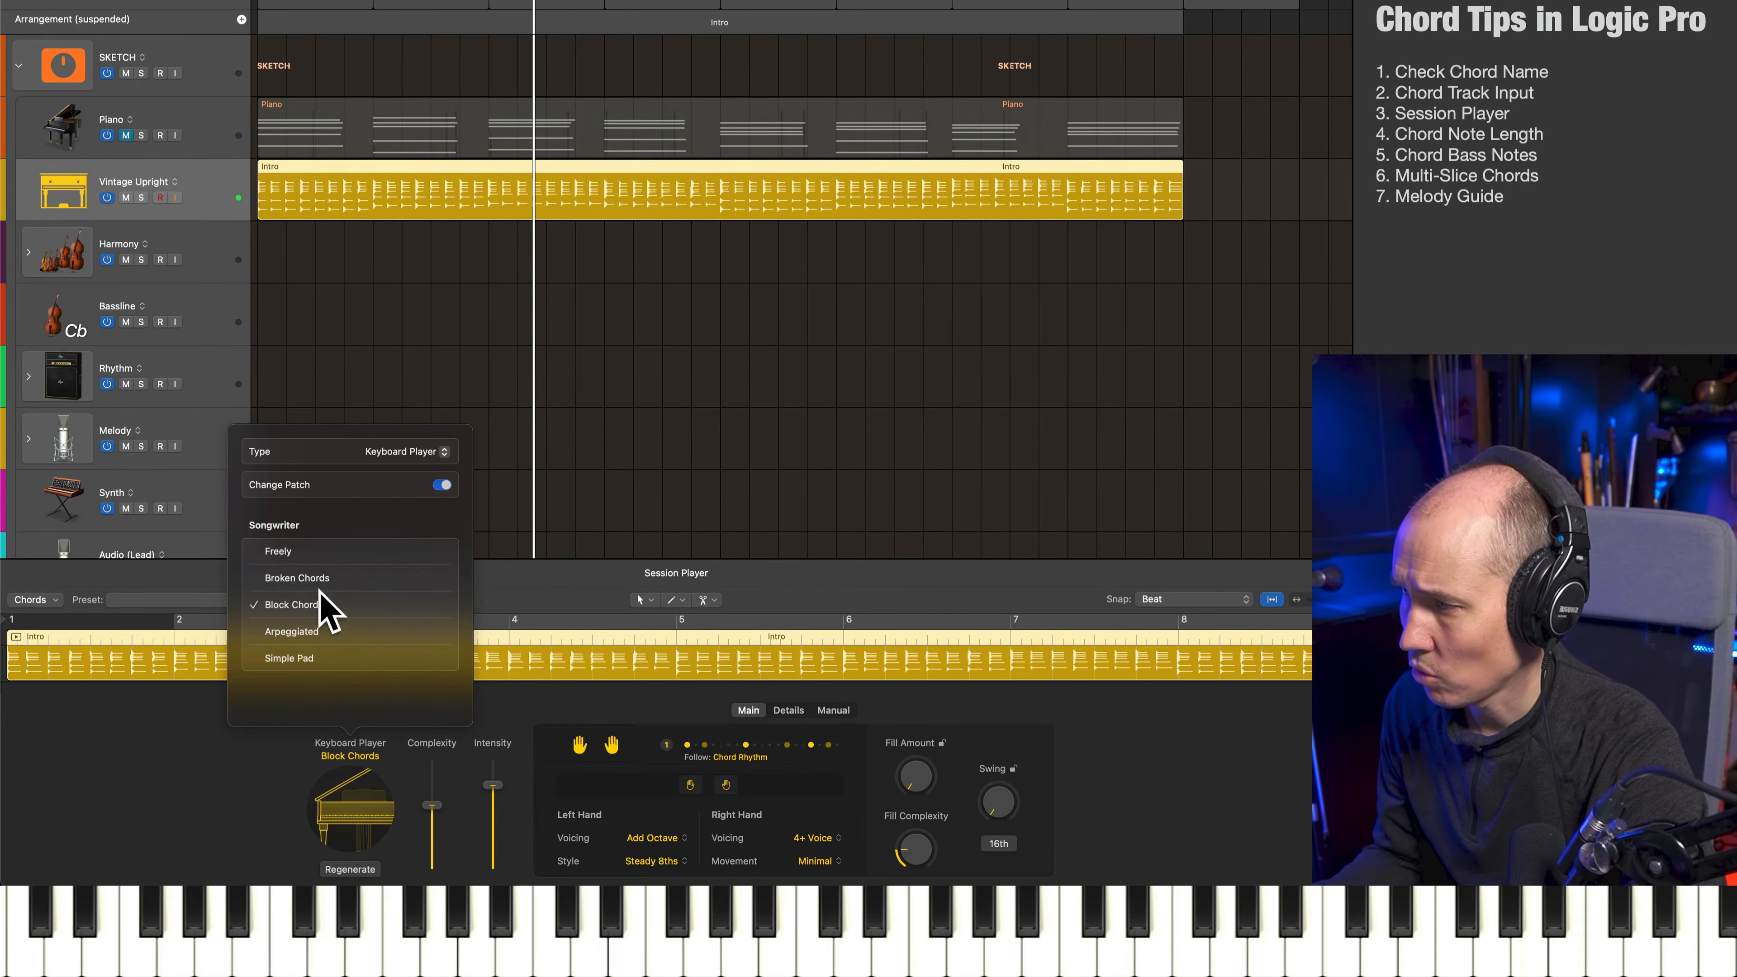
Set the Session Player region's keyboard style to Arpeggiated and audition it from the start
click(291, 631)
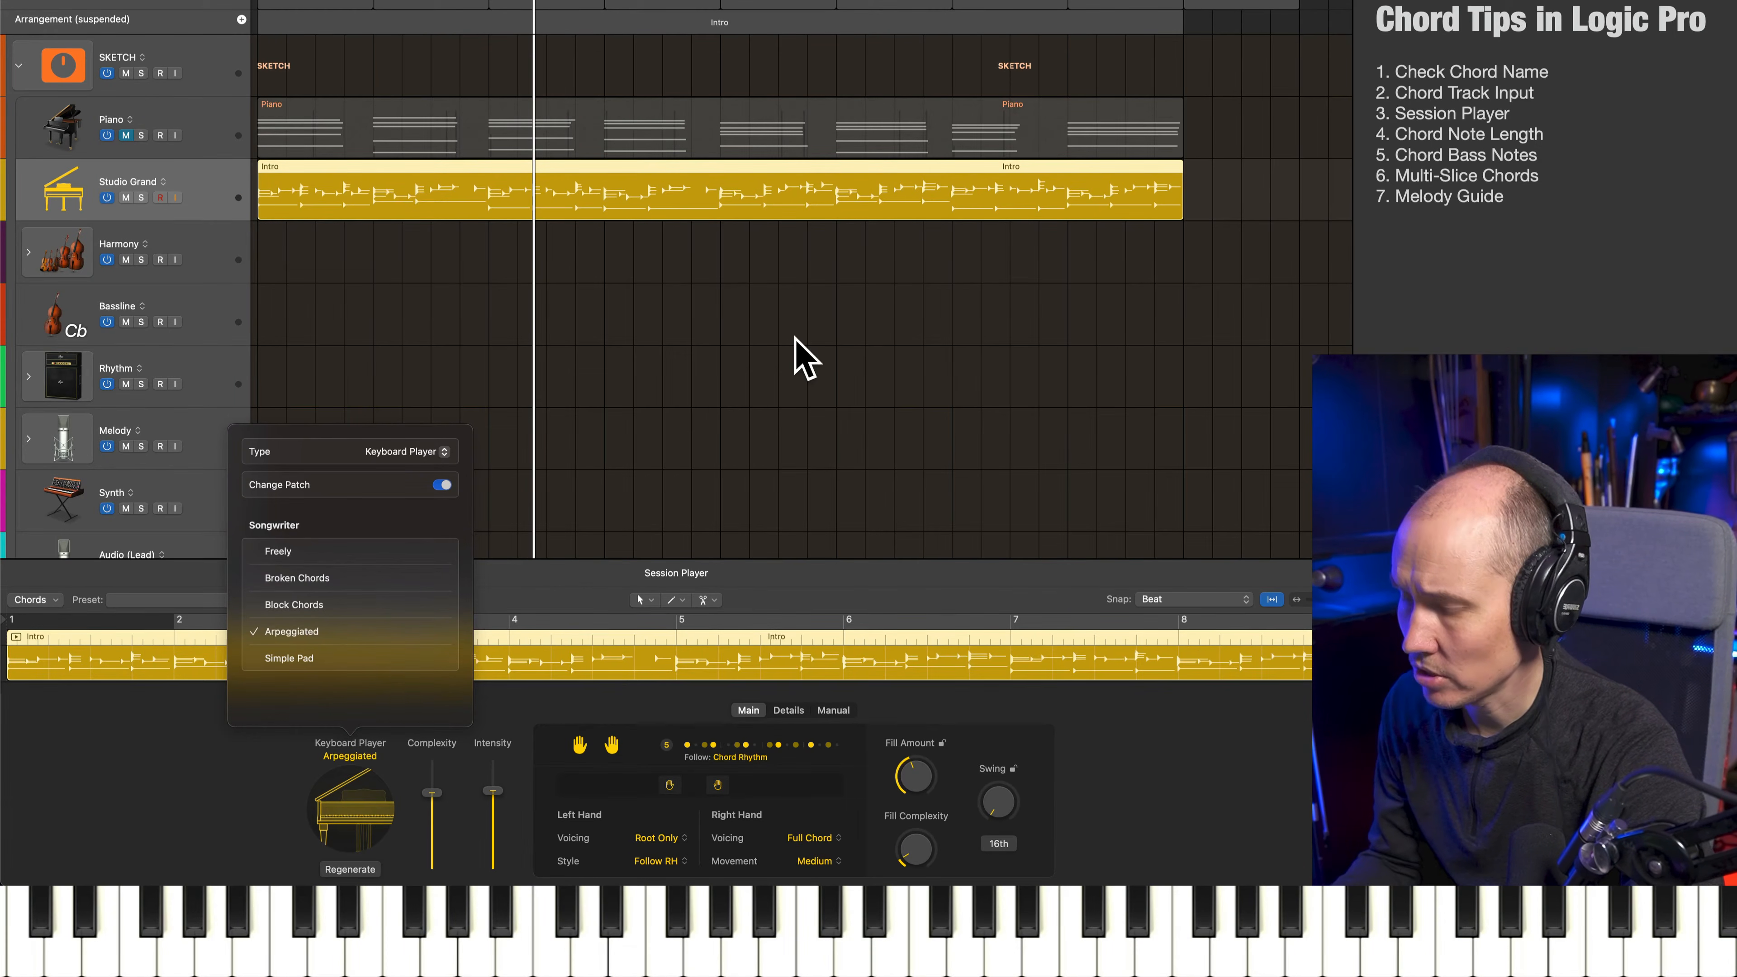
key(comma)
key(comma)
key(space)
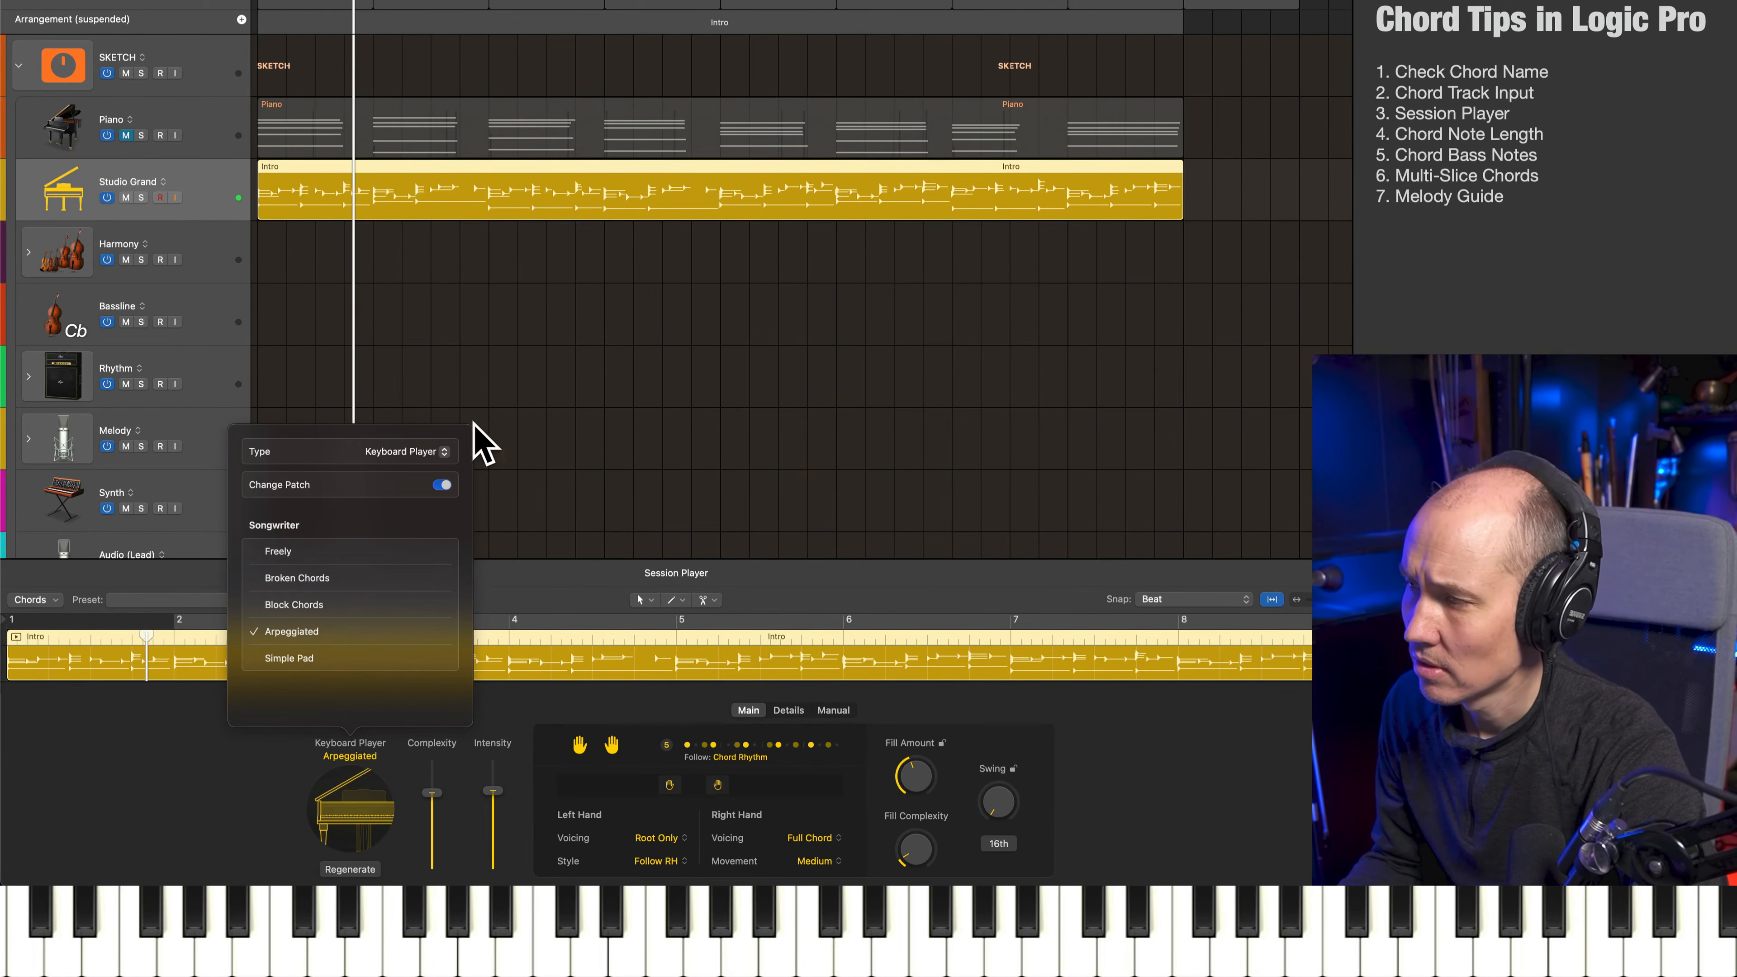
key(space)
Lower the Session Player region's Complexity and Intensity, and set Fill Amount to 41% and Fill Complexity to 27%
click(617, 391)
double_click(560, 194)
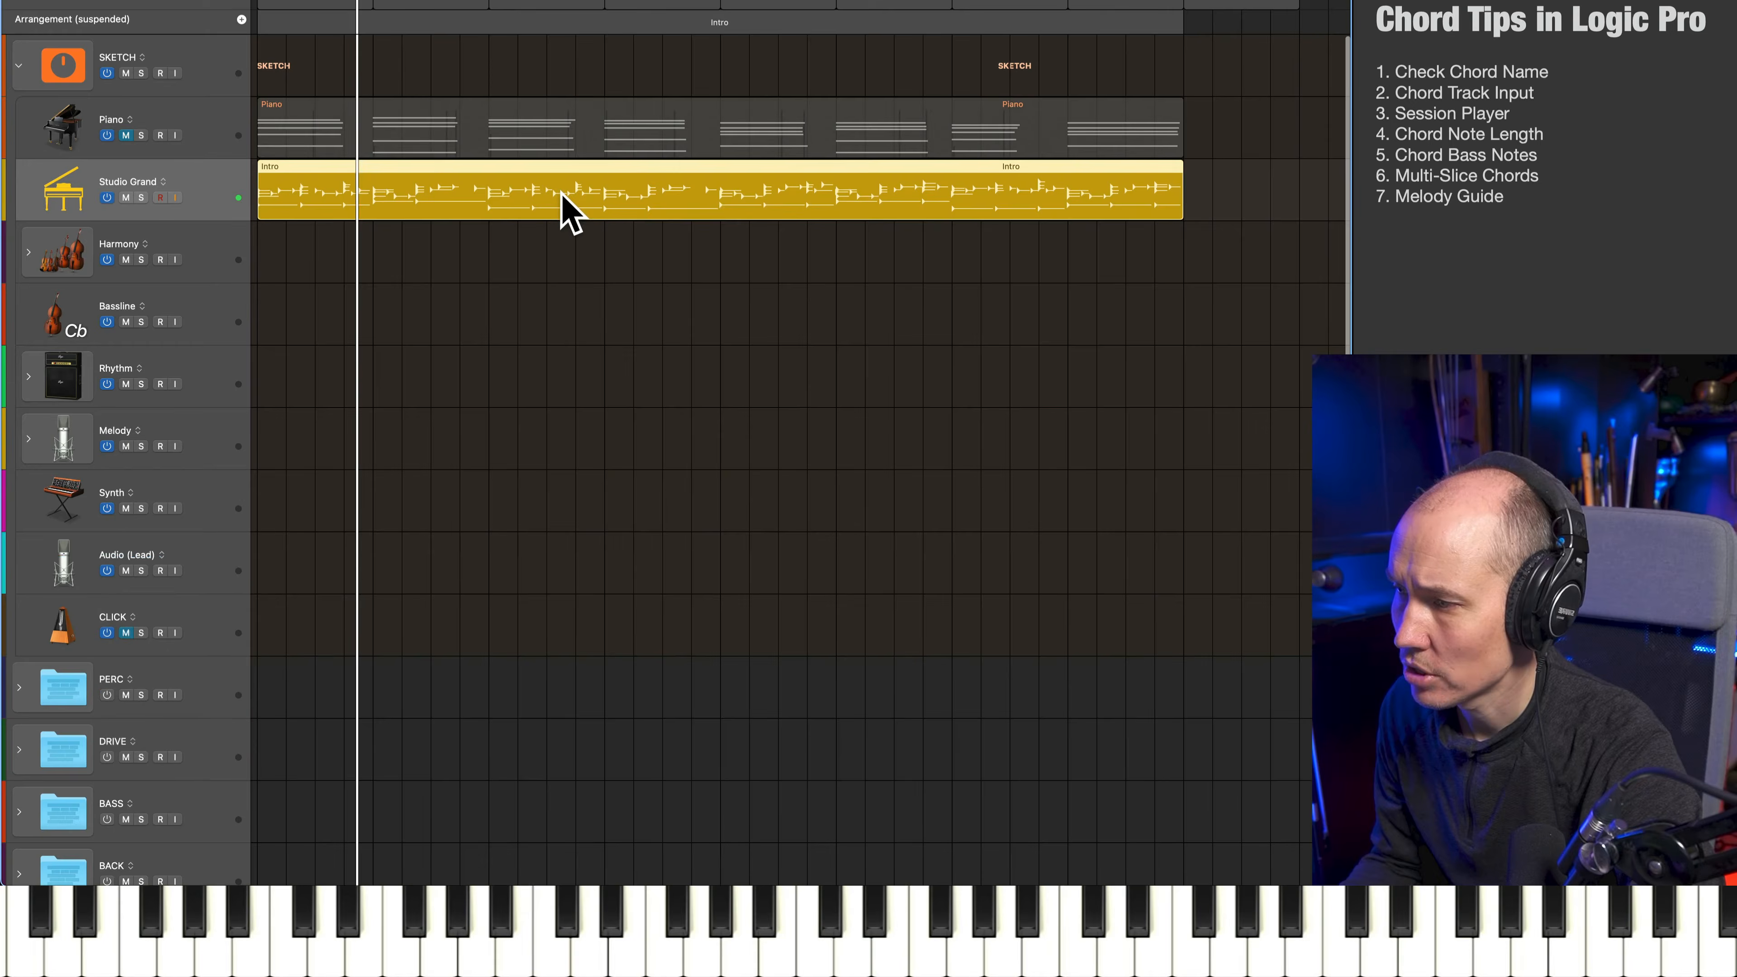
double_click(562, 194)
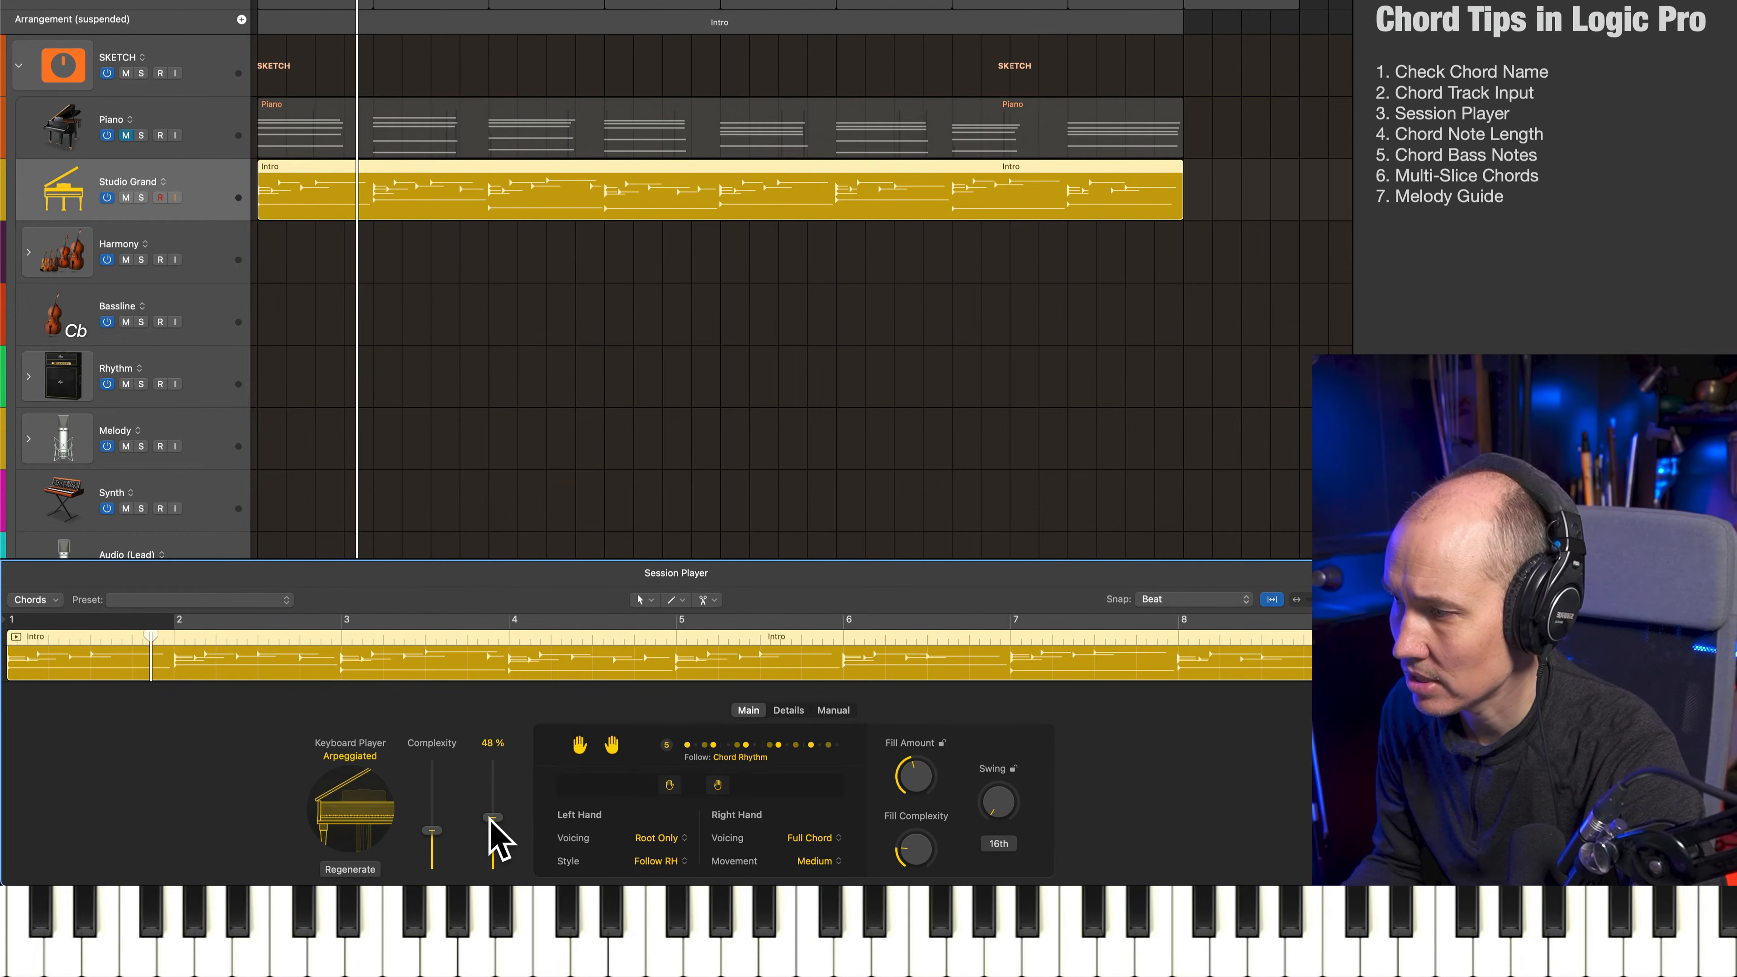
key(space)
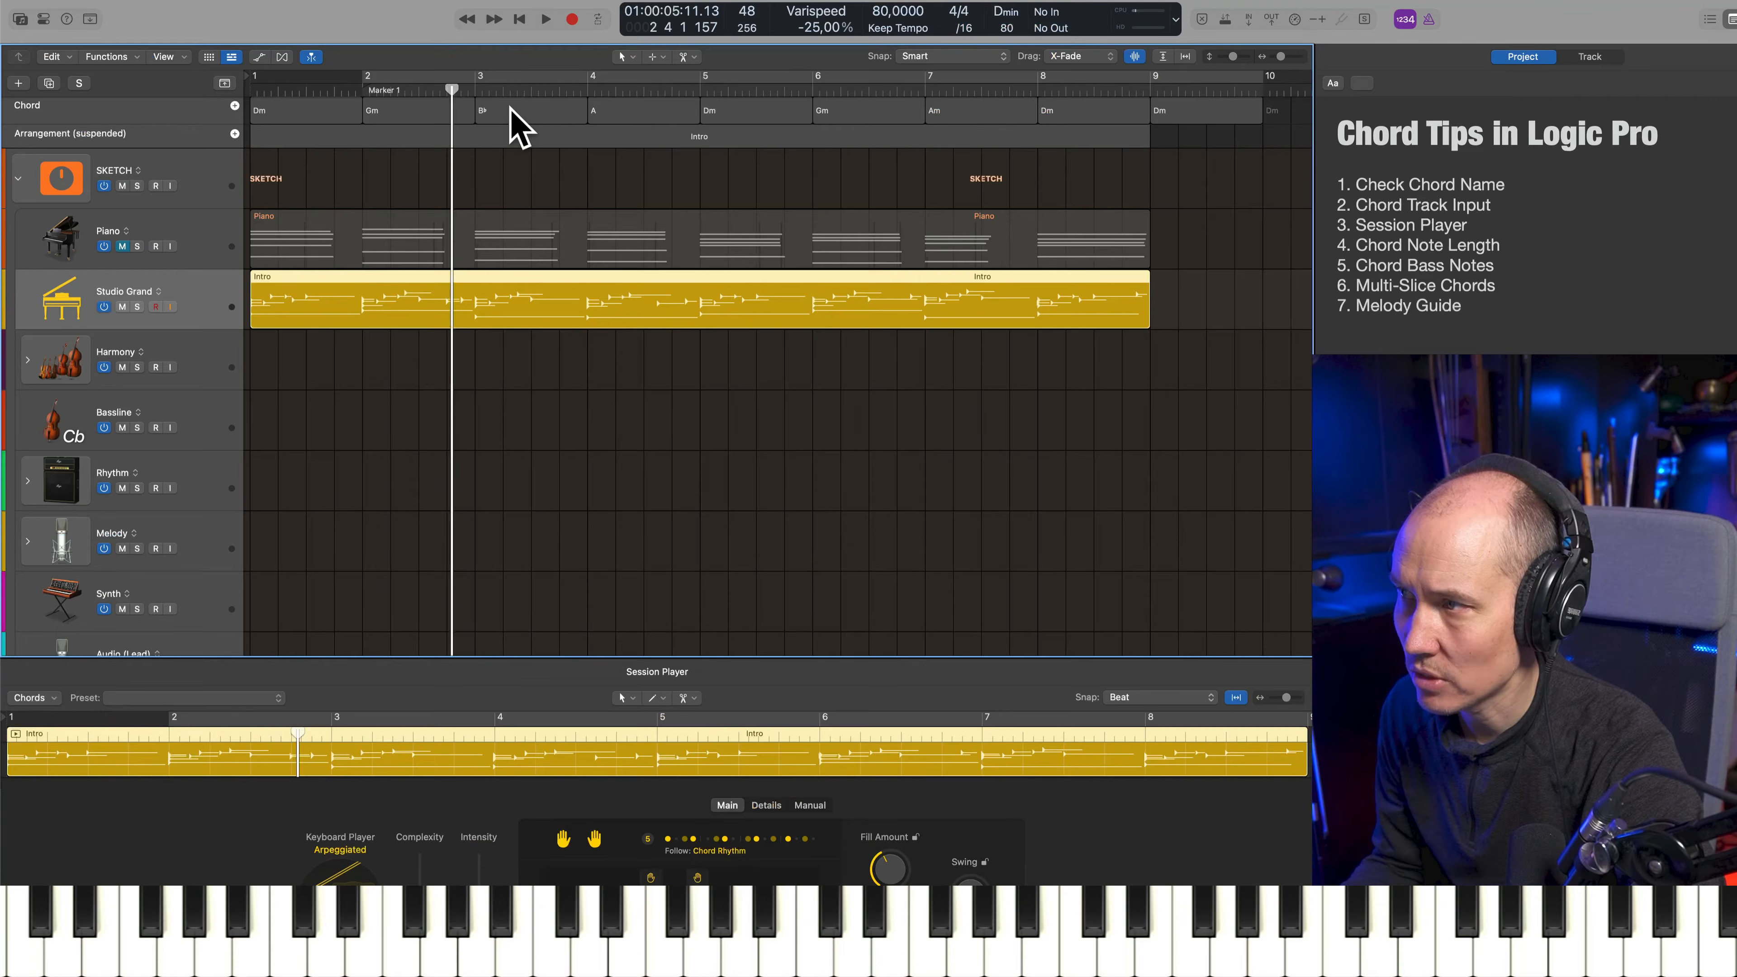
Change the bar 3 chord on the Chord track to Dm through MIDI Input and play the passage
click(512, 111)
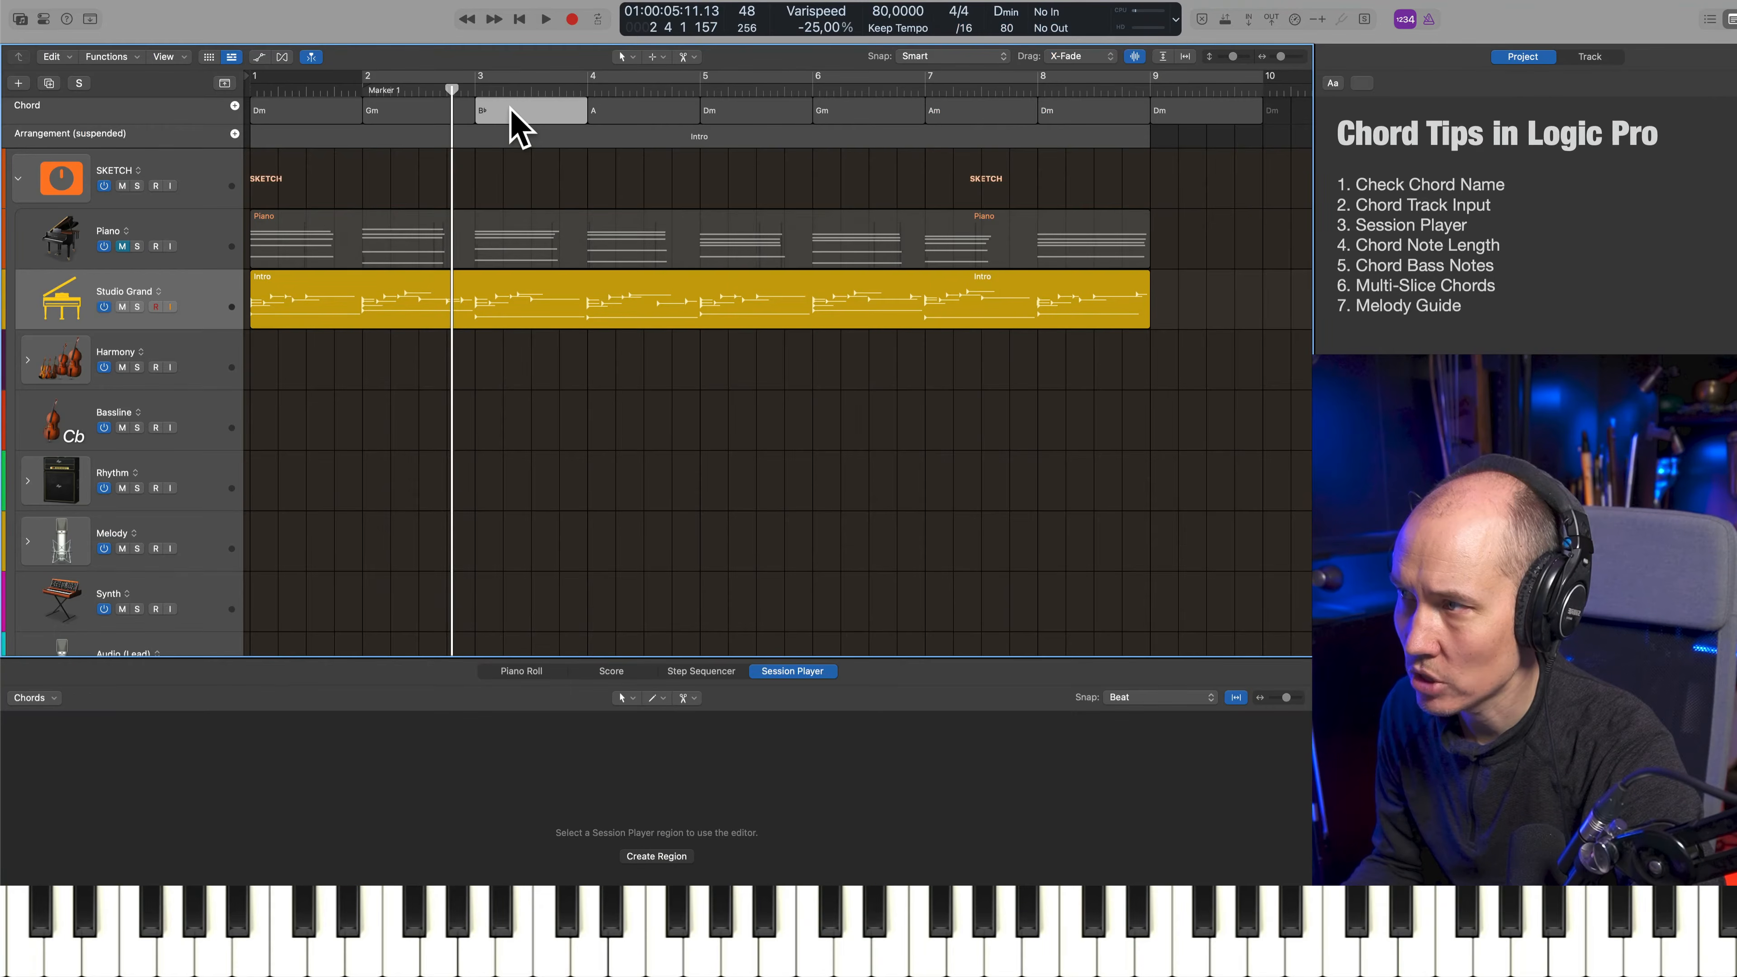
double_click(511, 111)
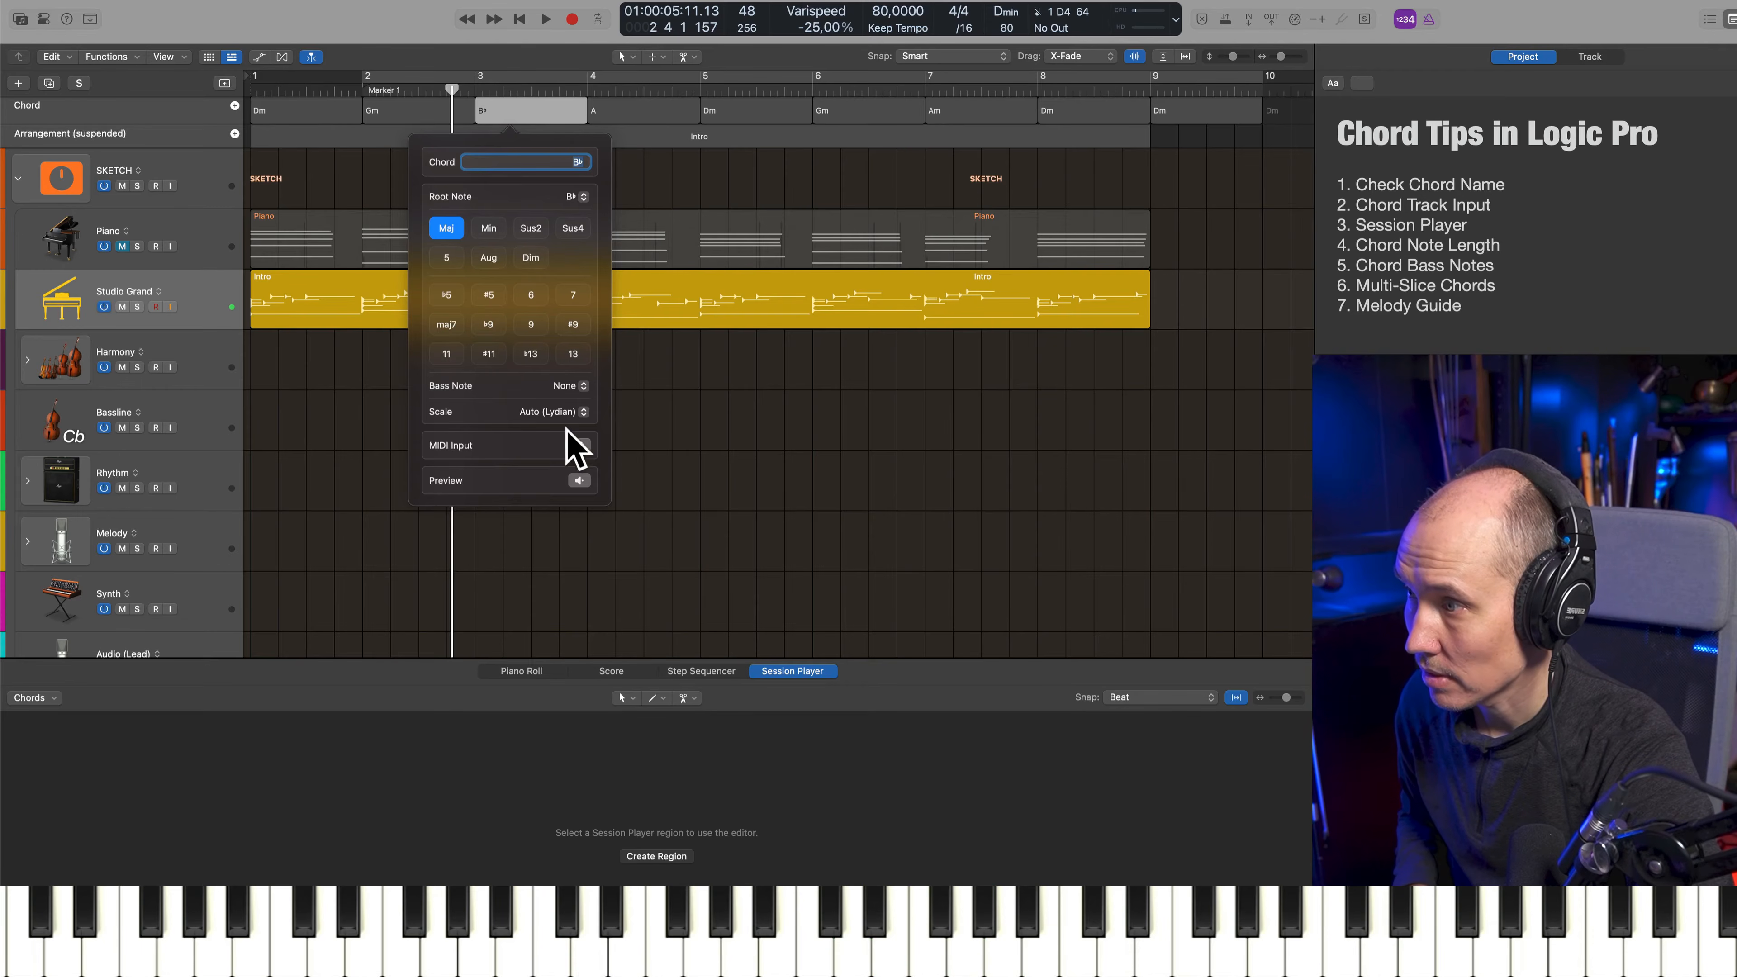
click(457, 335)
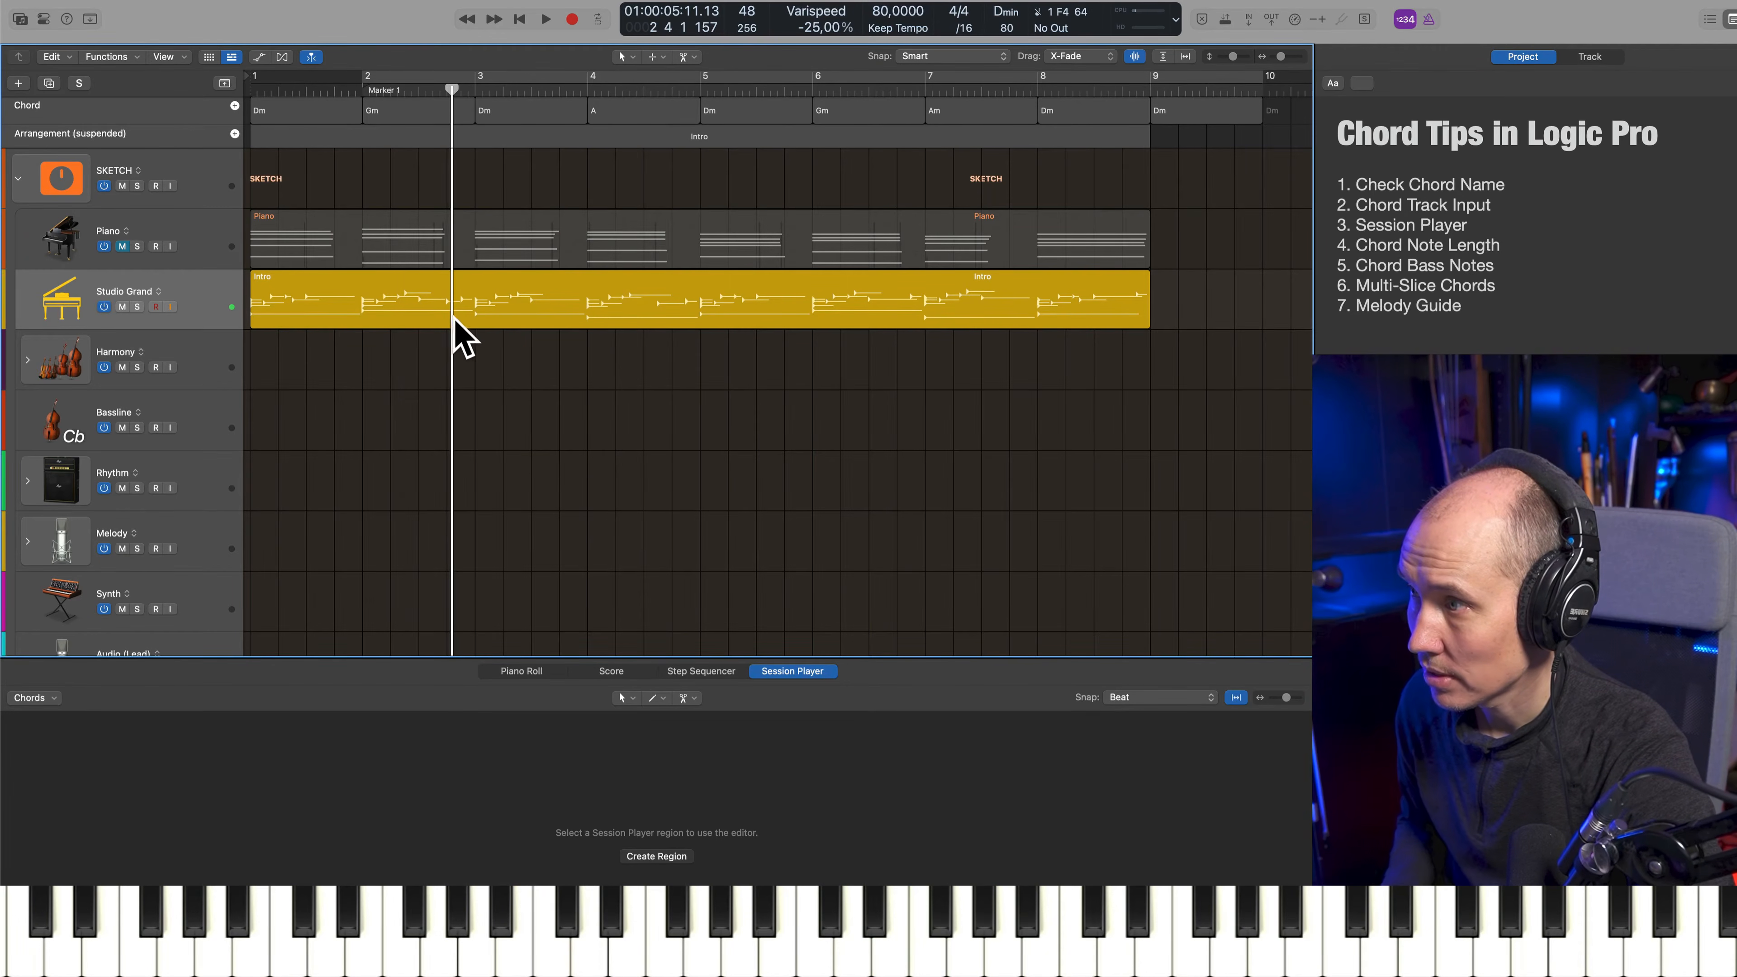
key(space)
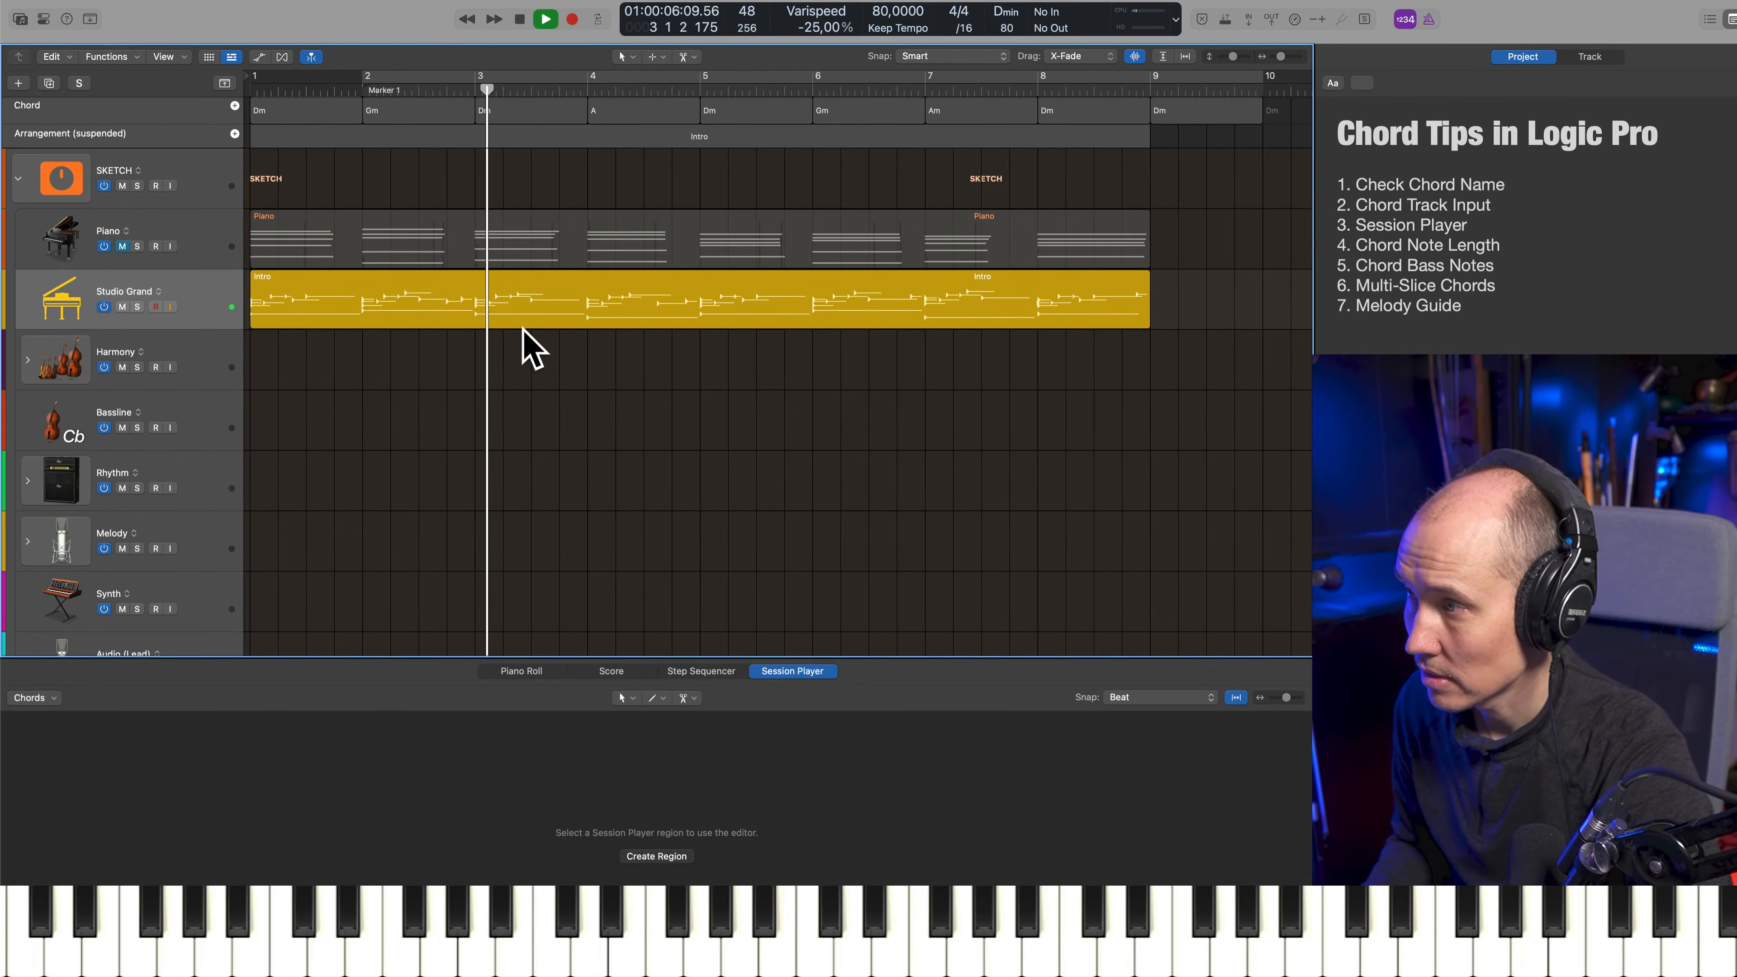
key(space)
Enter B♭ major for the bar 3 chord through MIDI Input, audition the passage, and return to the start
double_click(524, 121)
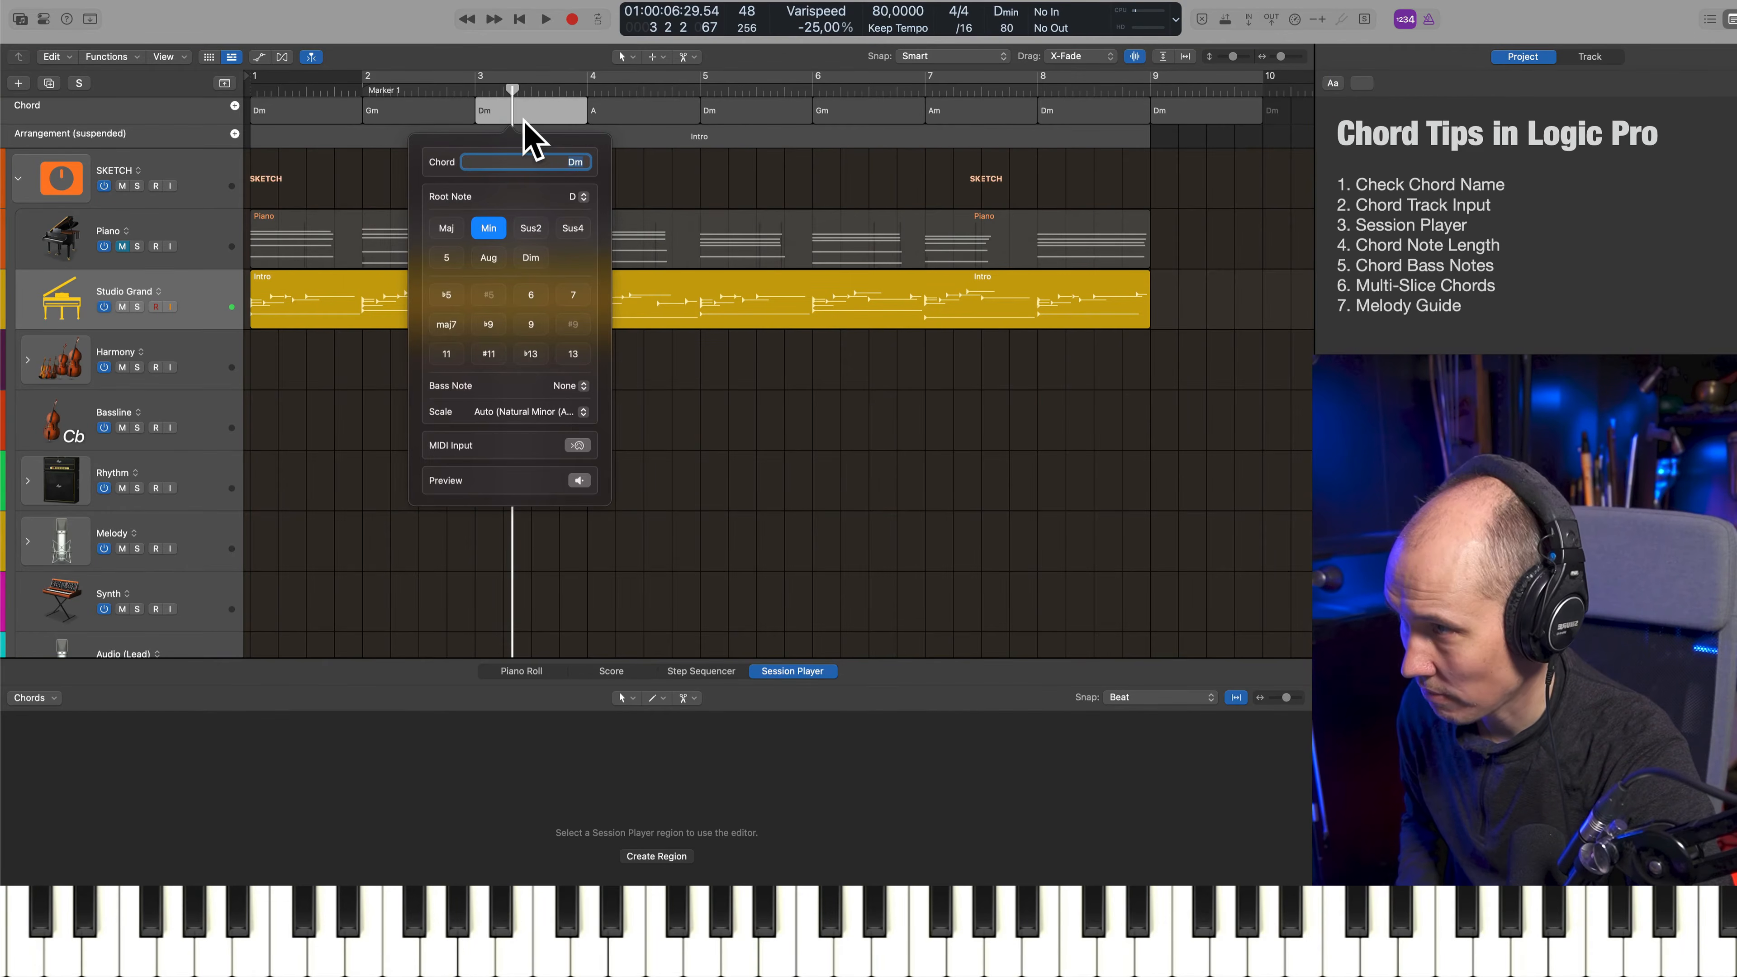
click(740, 479)
click(462, 366)
key(space)
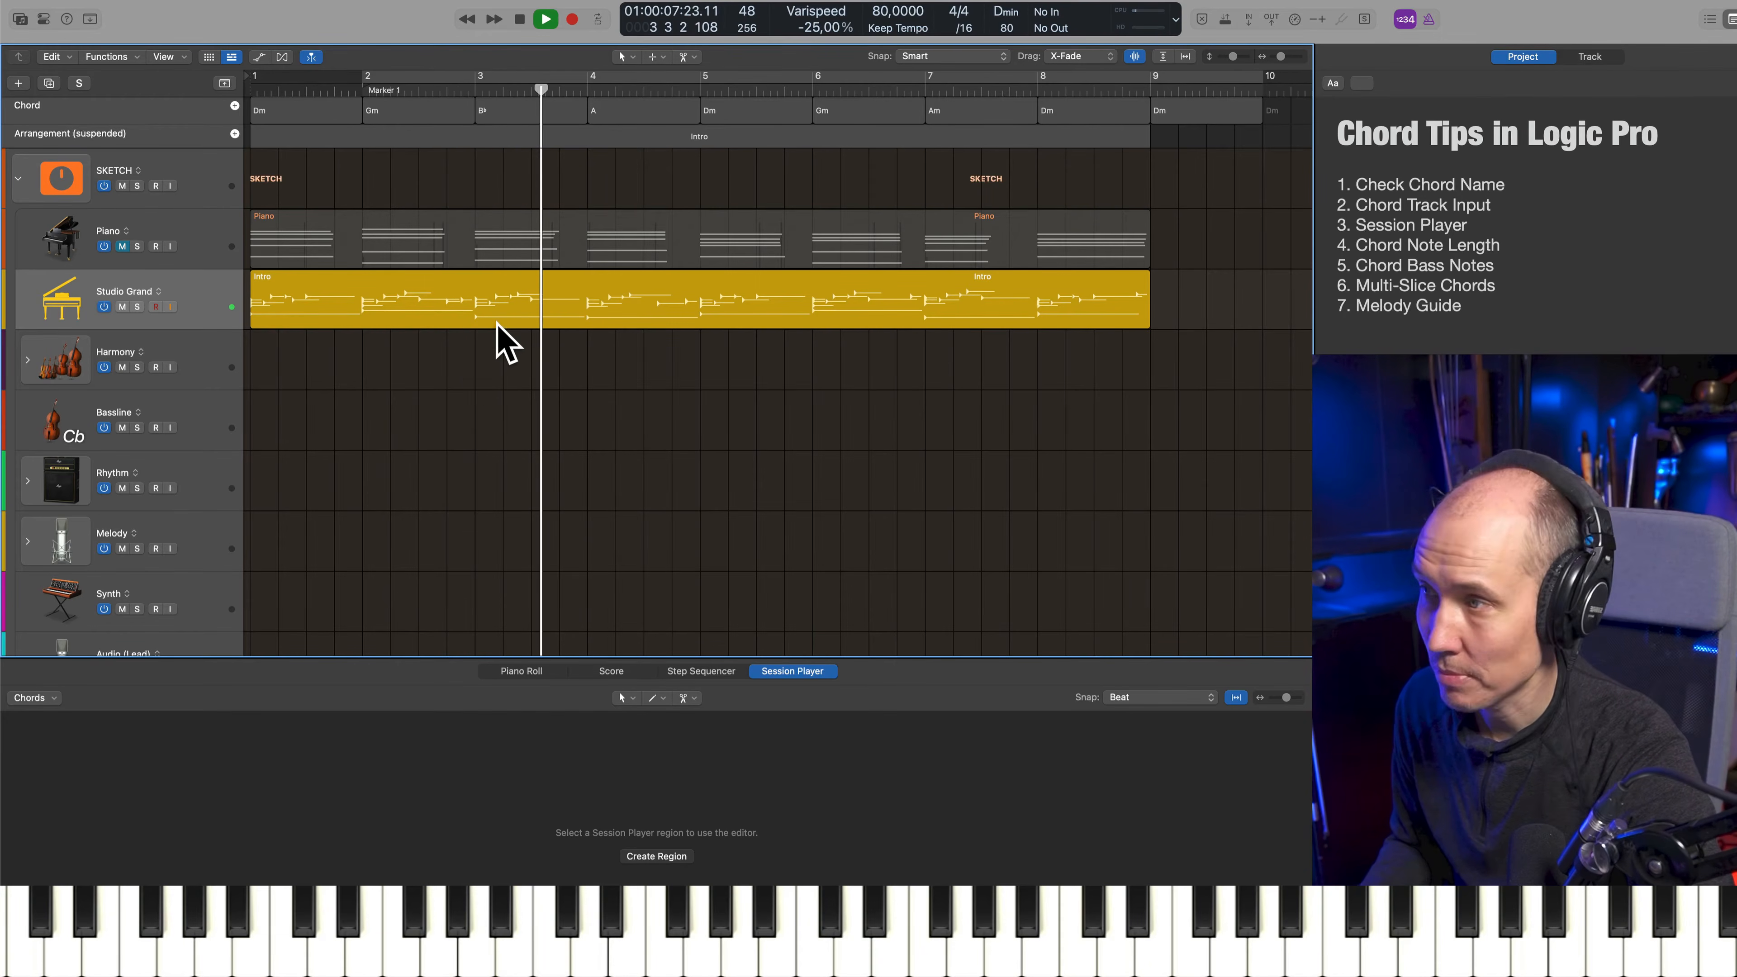
key(space)
key(Return)
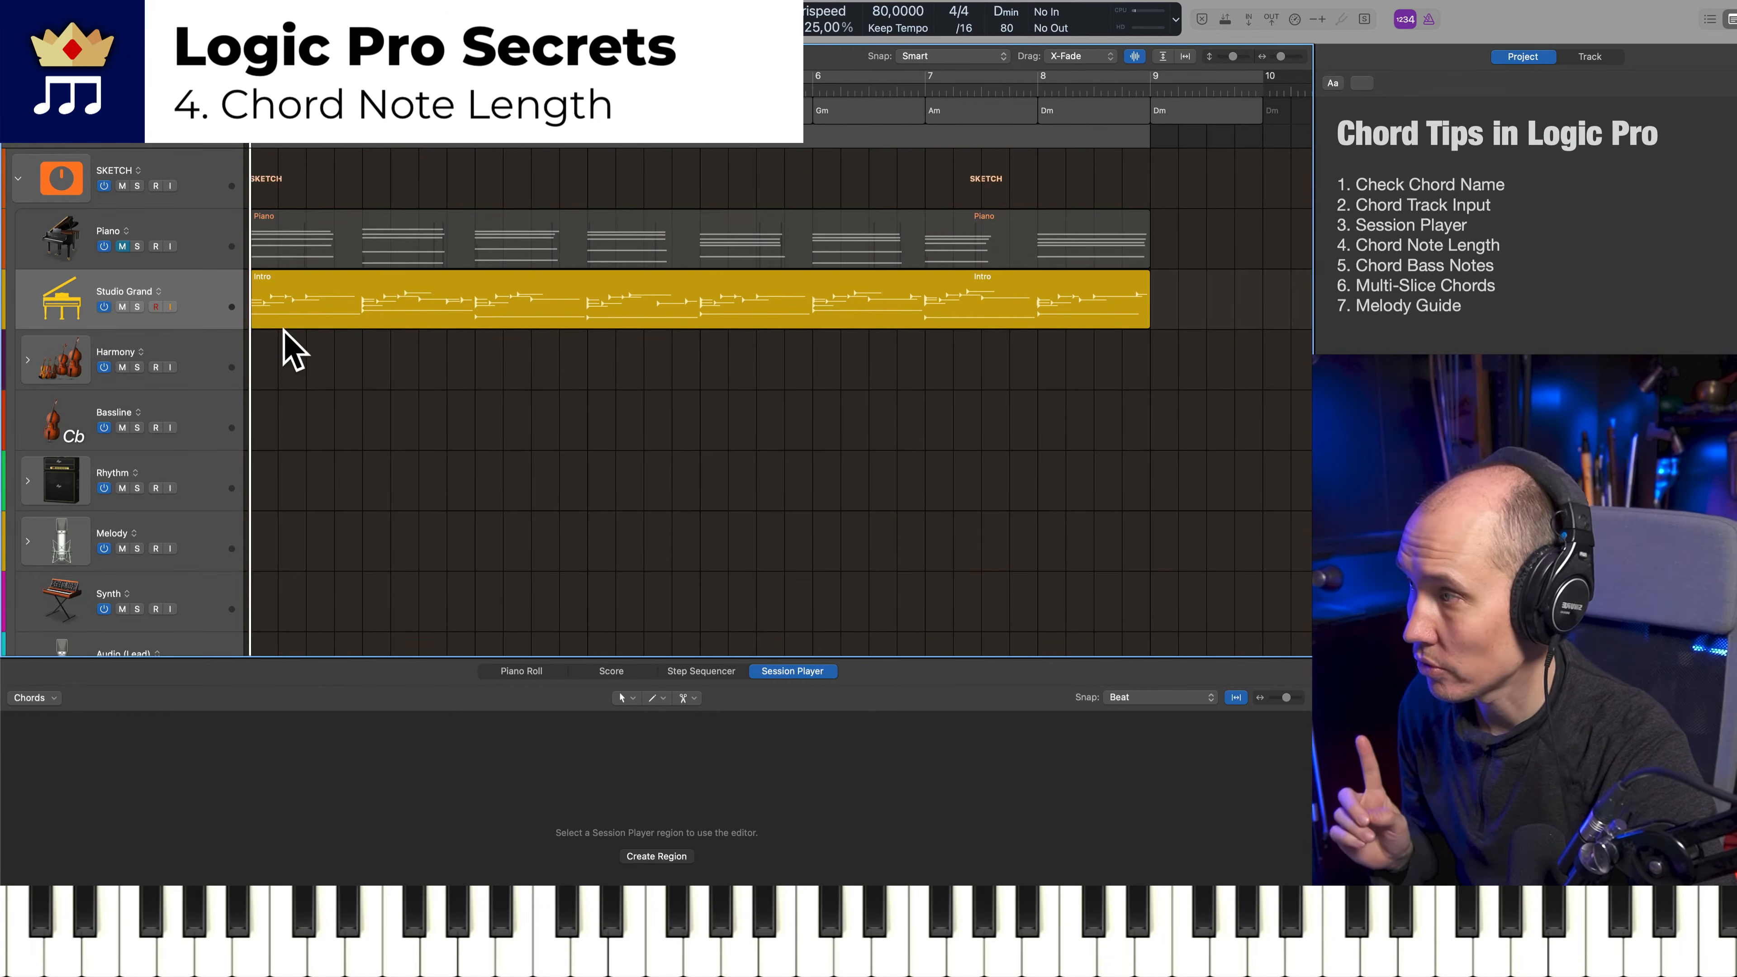
Mute the Studio Grand track and unmute the Piano track
click(217, 306)
click(227, 248)
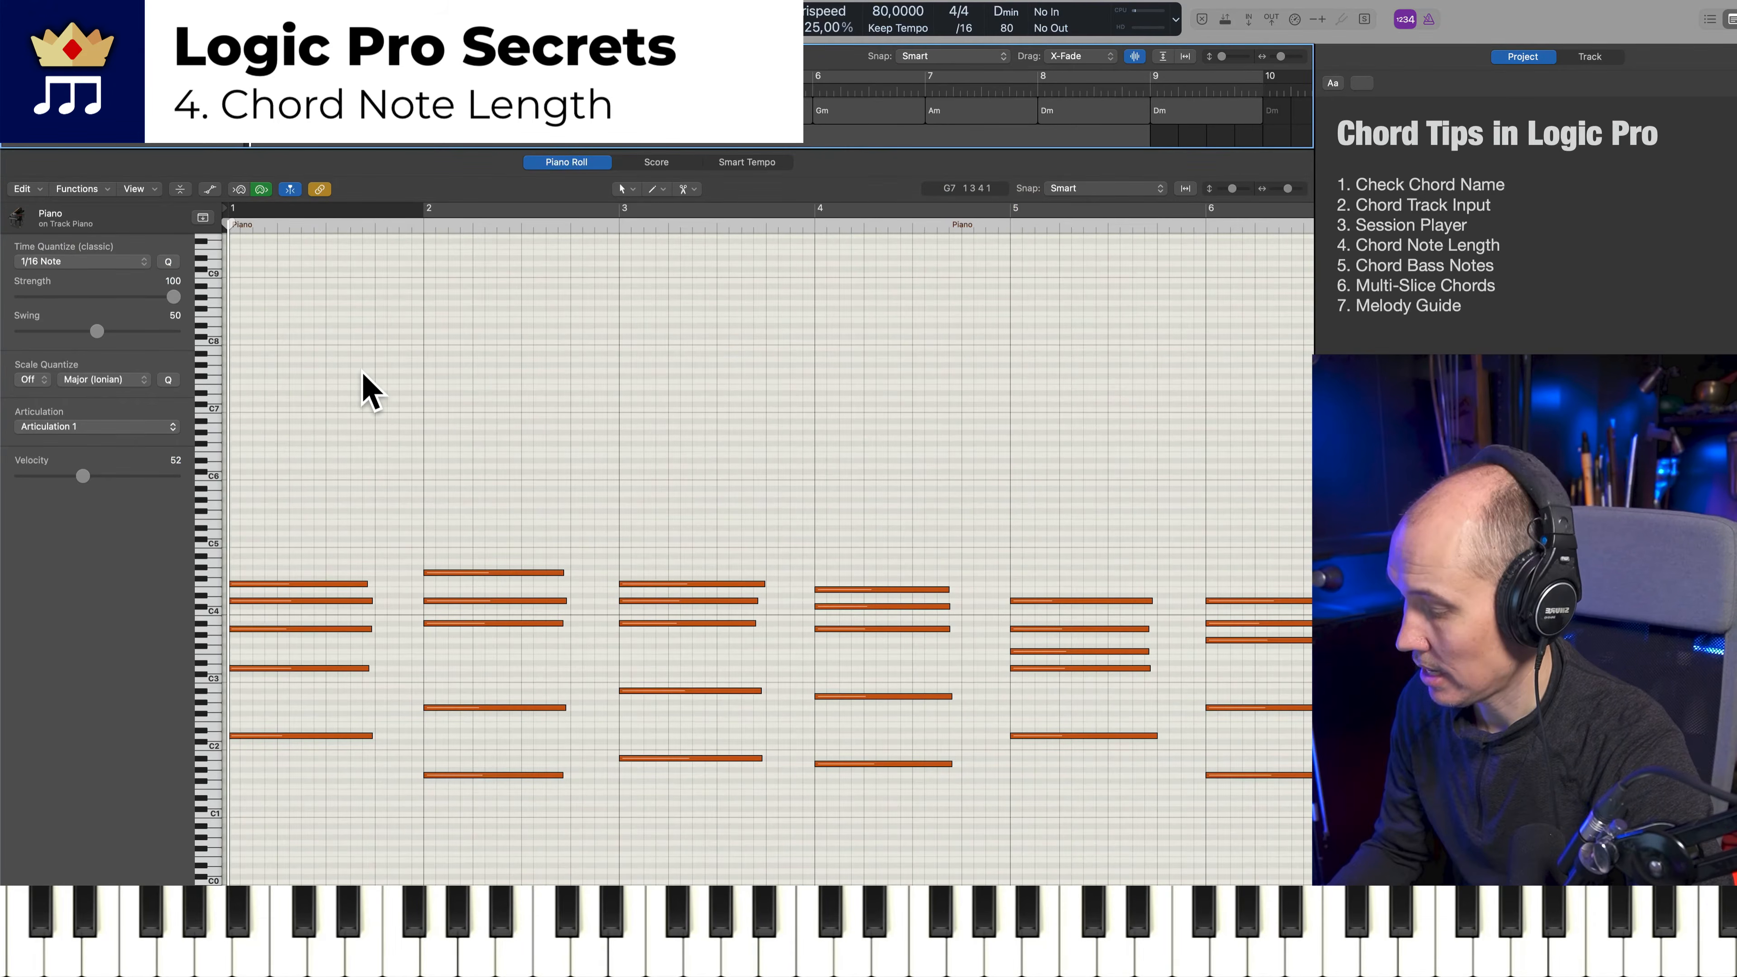
key(p)
scroll(206, 239, up, 3)
click(122, 312)
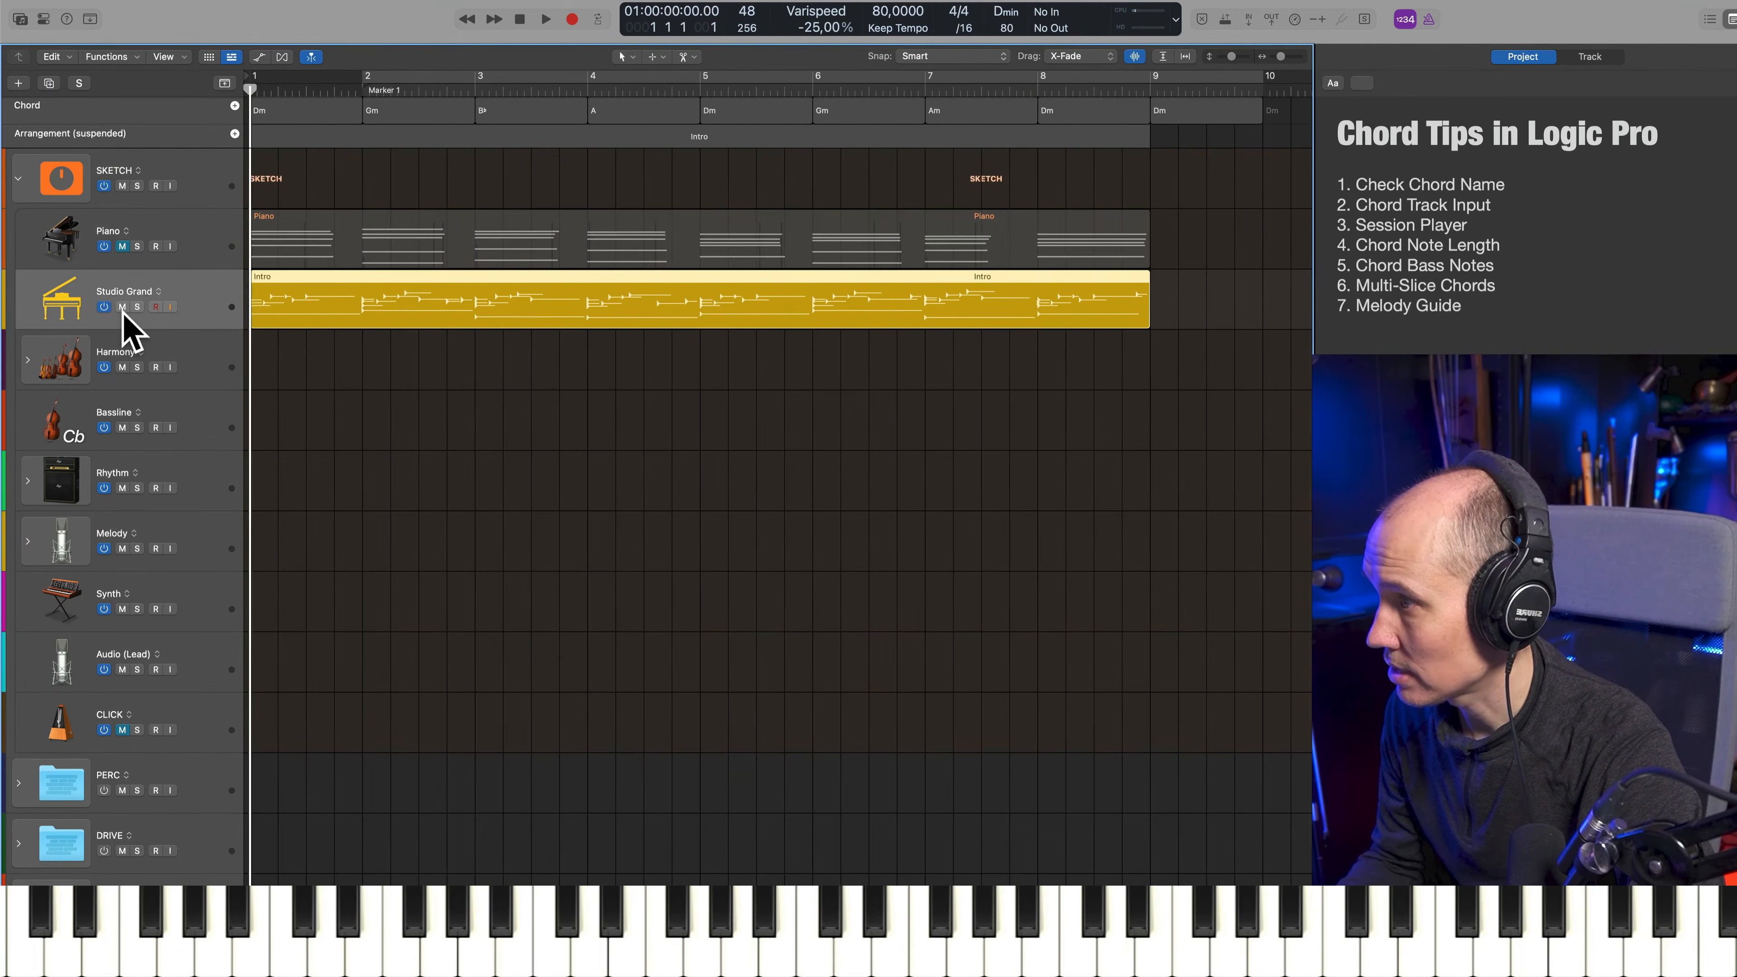
click(130, 259)
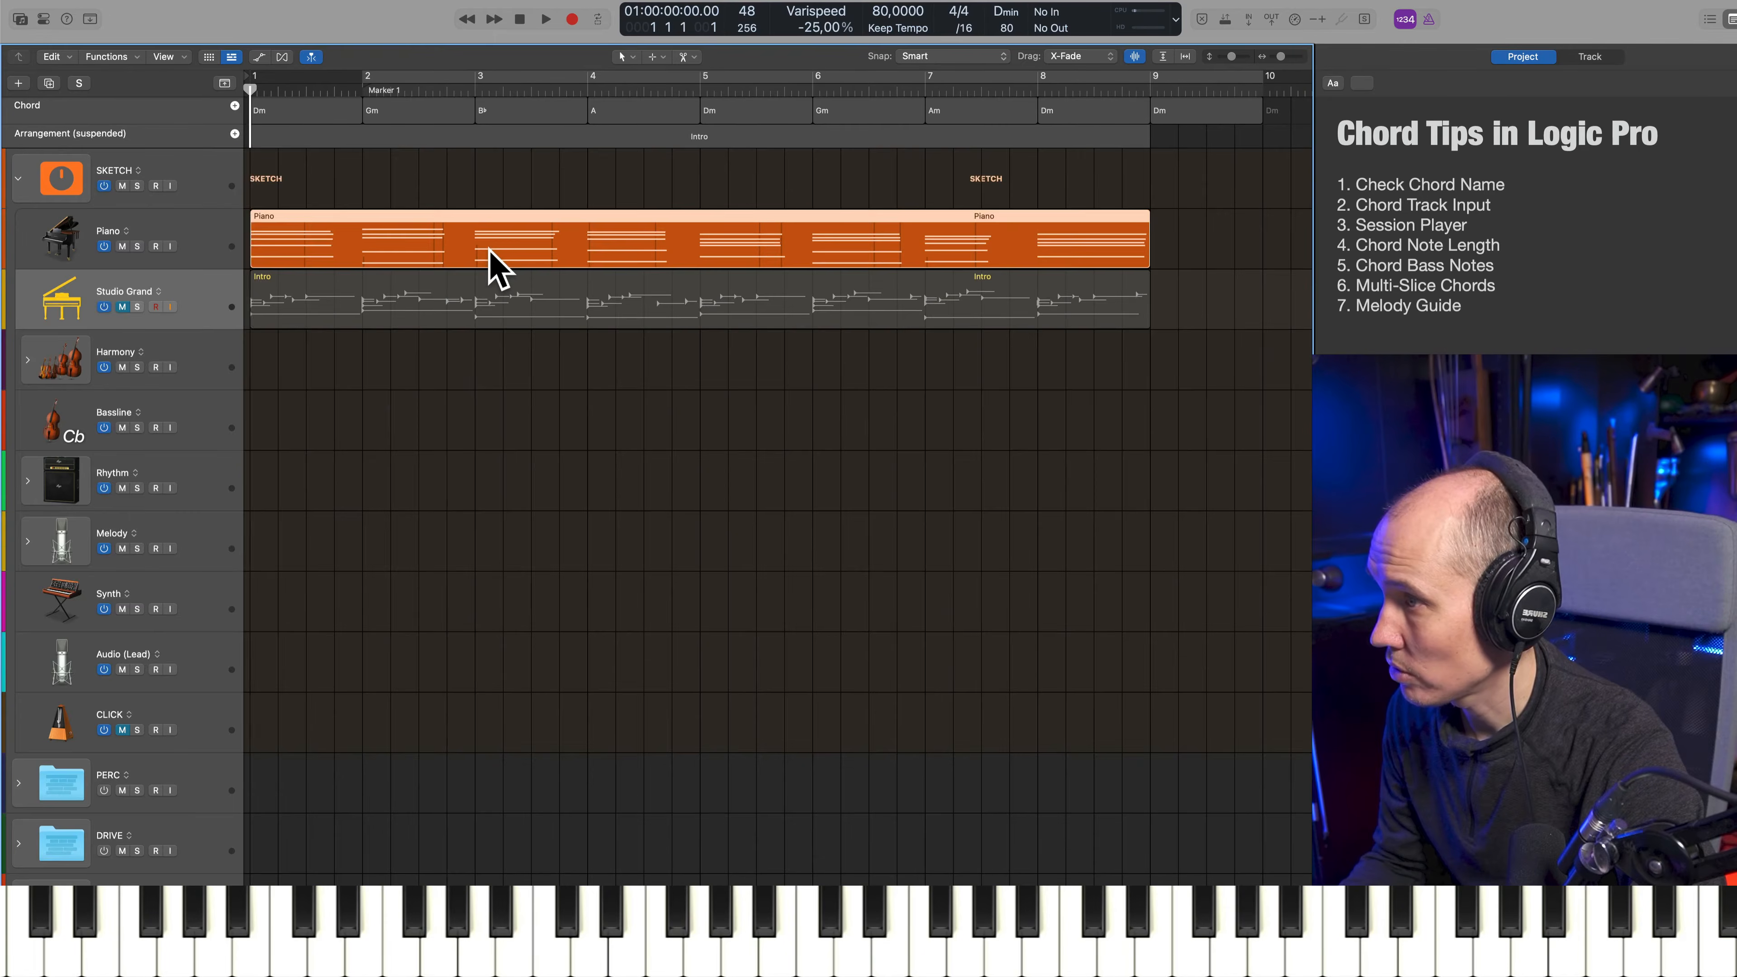
Play the Piano region's first chord in the Piano Roll and inspect the region's Sustain (Ch. 1: 64) data
double_click(497, 268)
key(space)
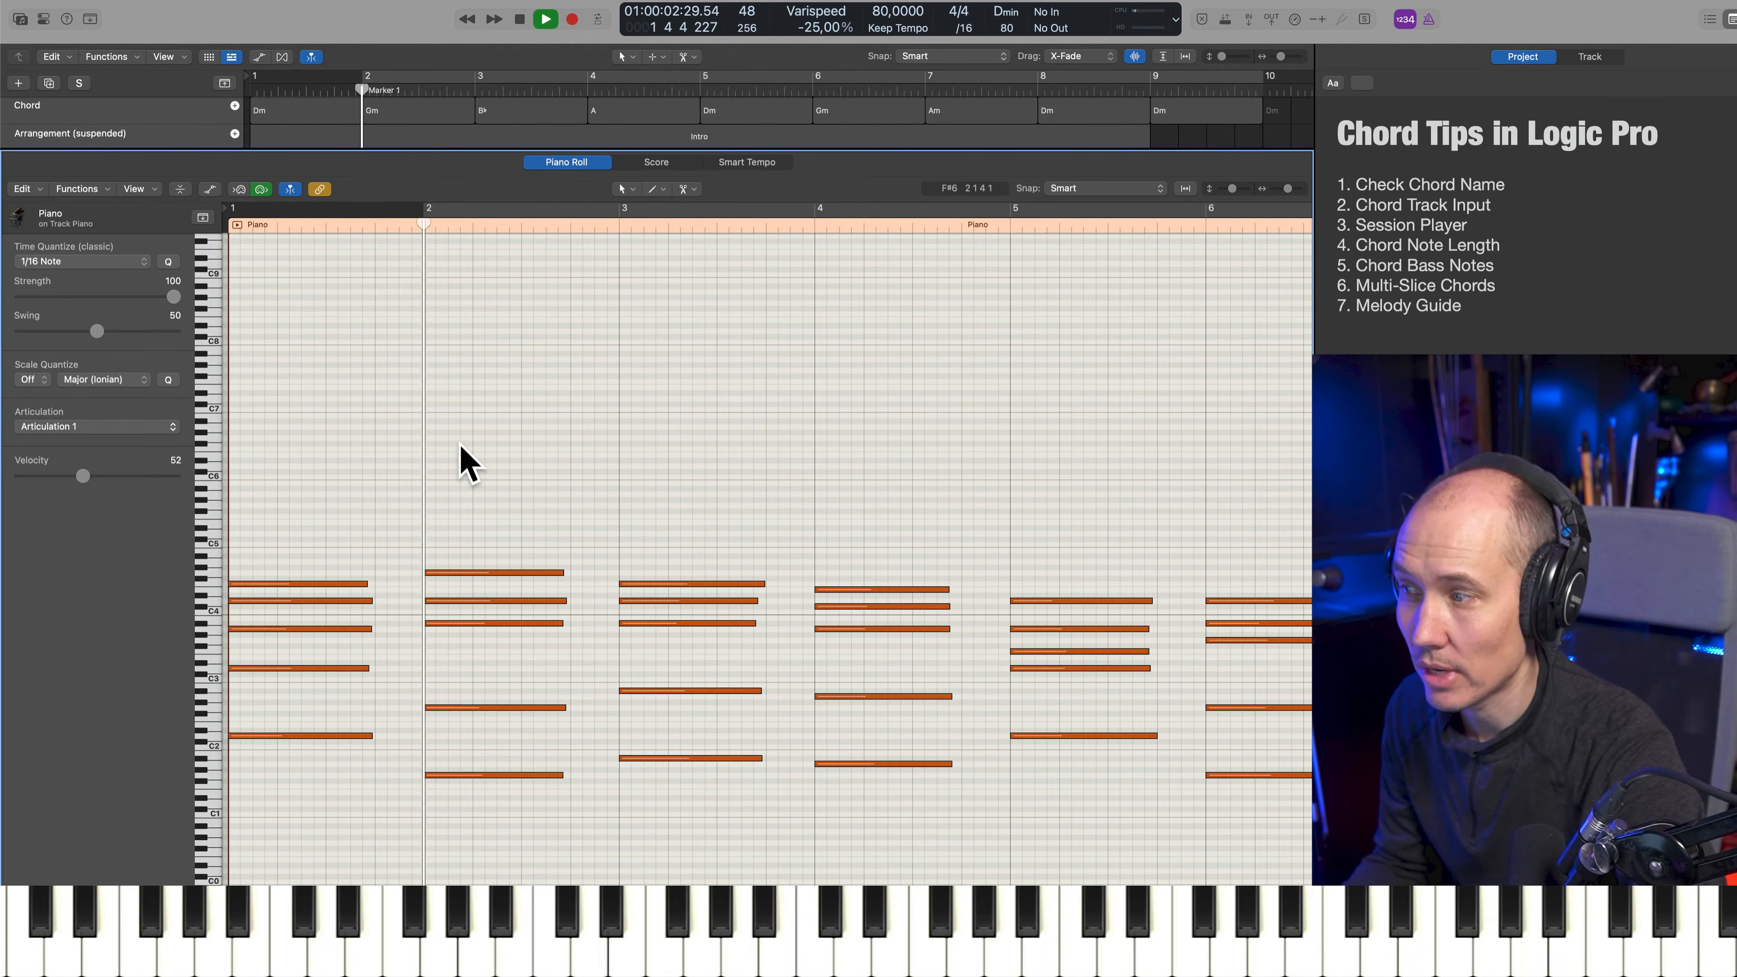
key(space)
key(a)
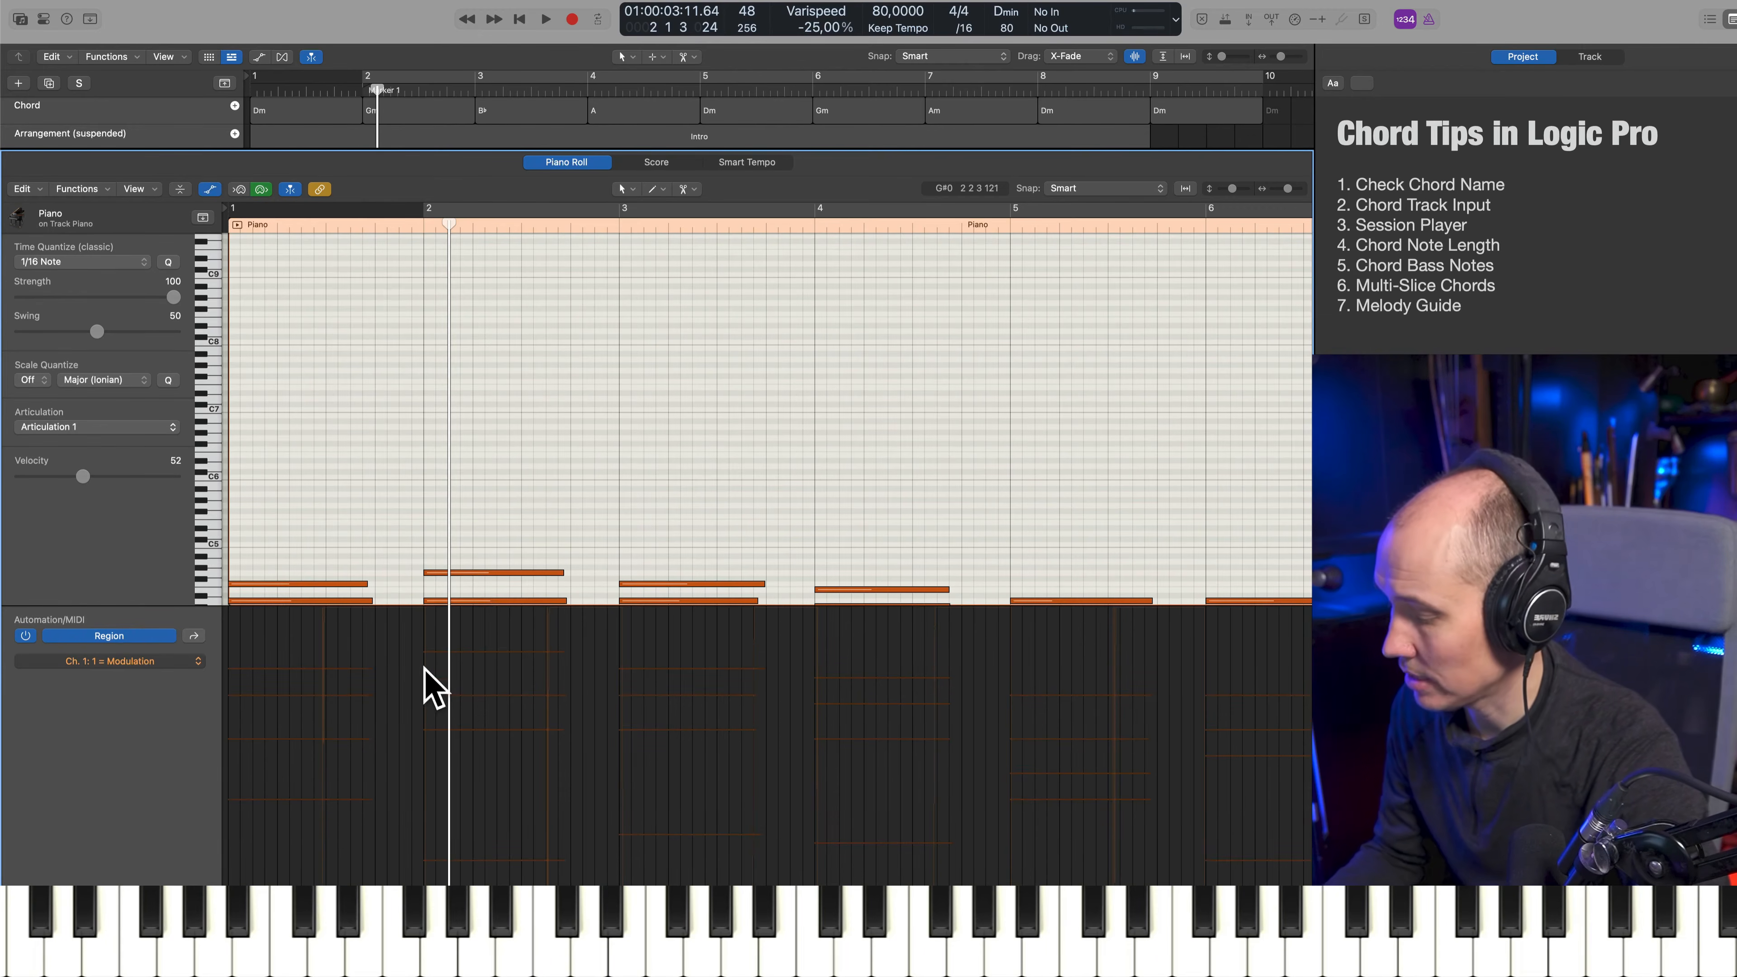
key(s)
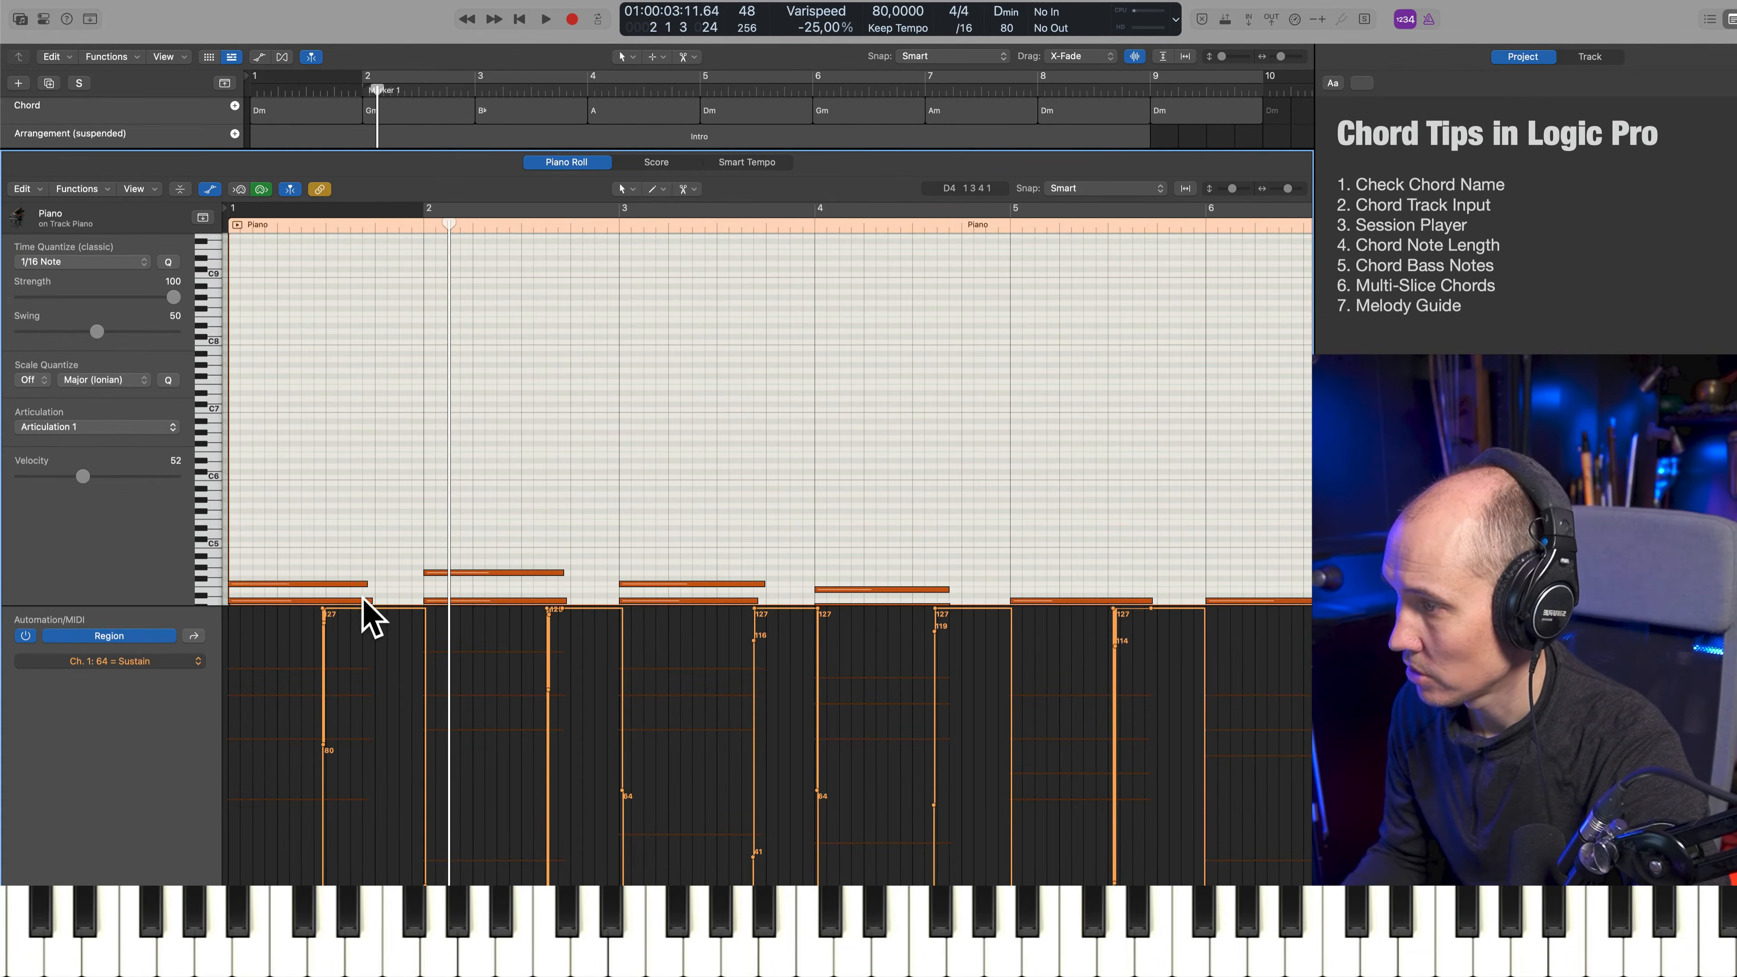
key(p)
key(p)
key(p)
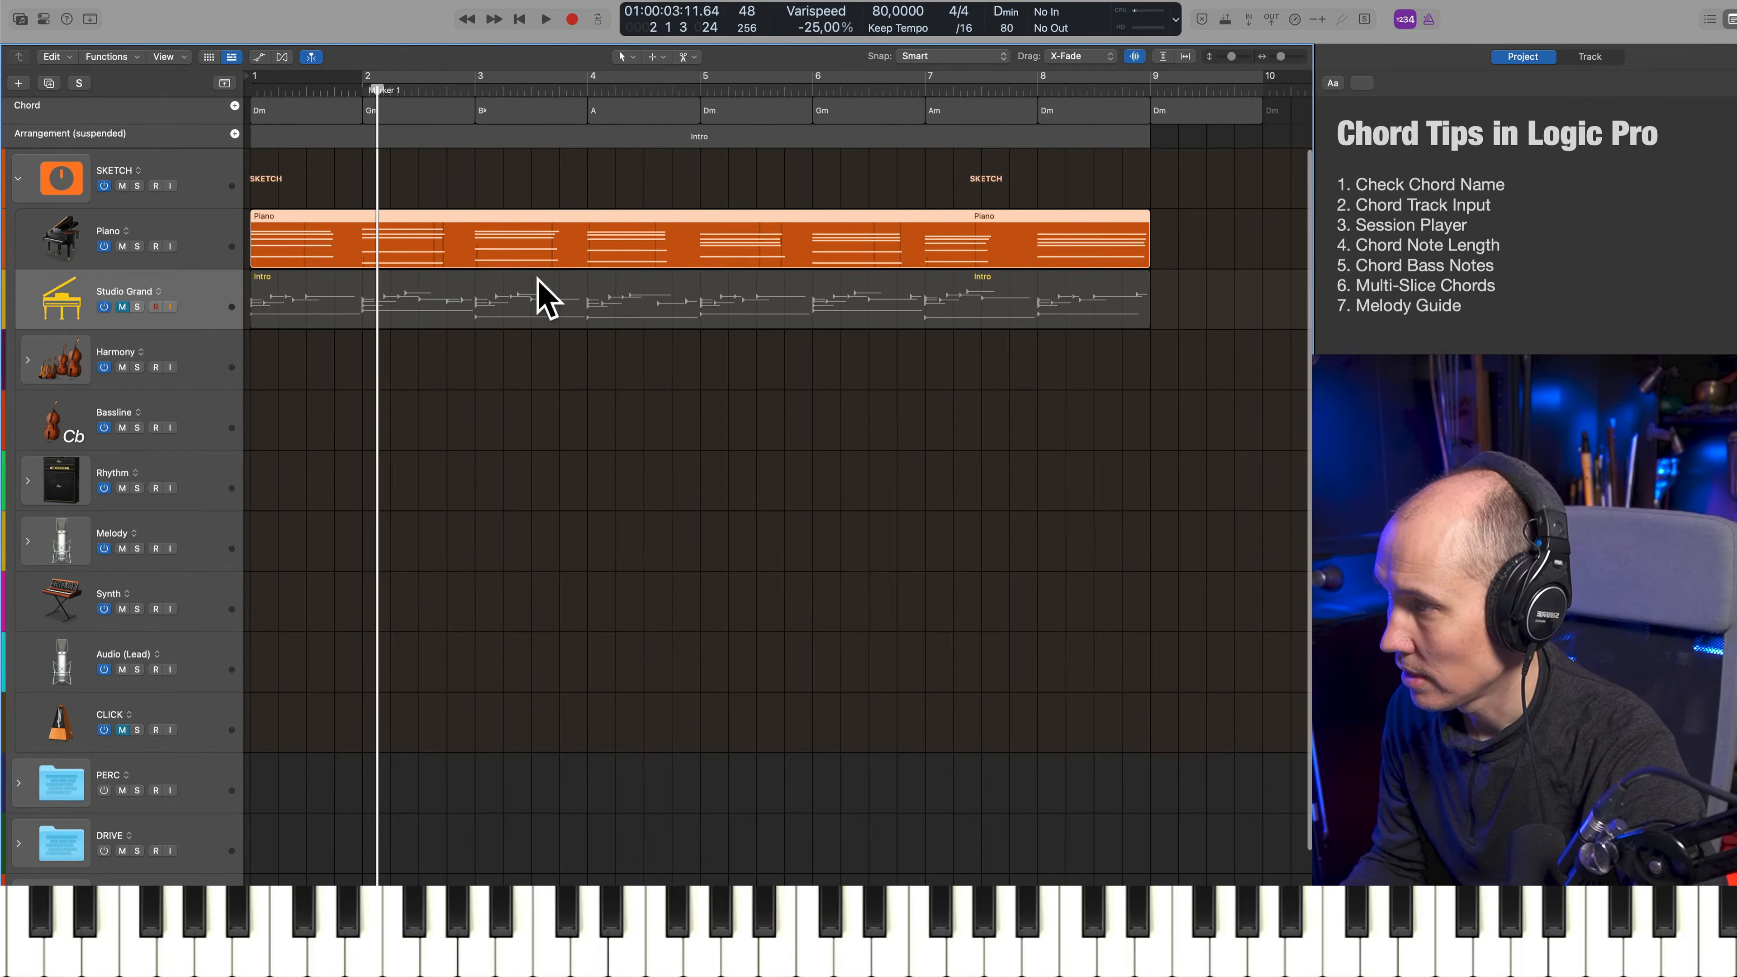
Select all notes in the Piano region and convert the sustain pedal to note length
double_click(558, 264)
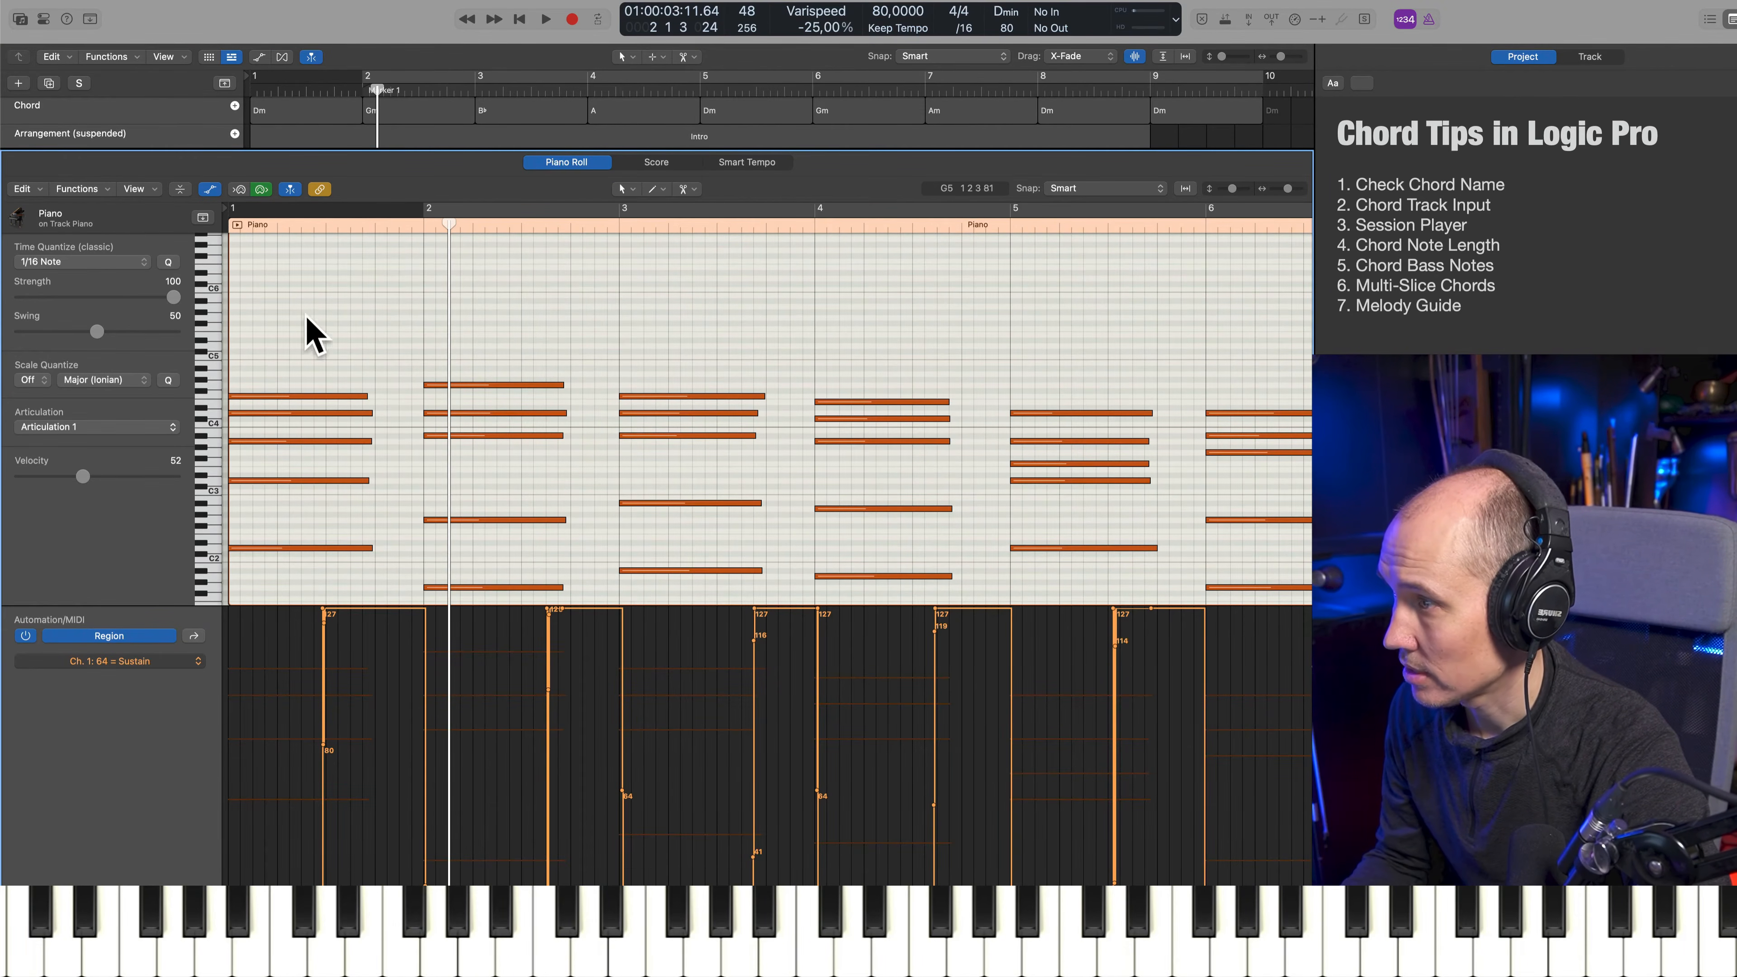
key(super+a)
click(91, 184)
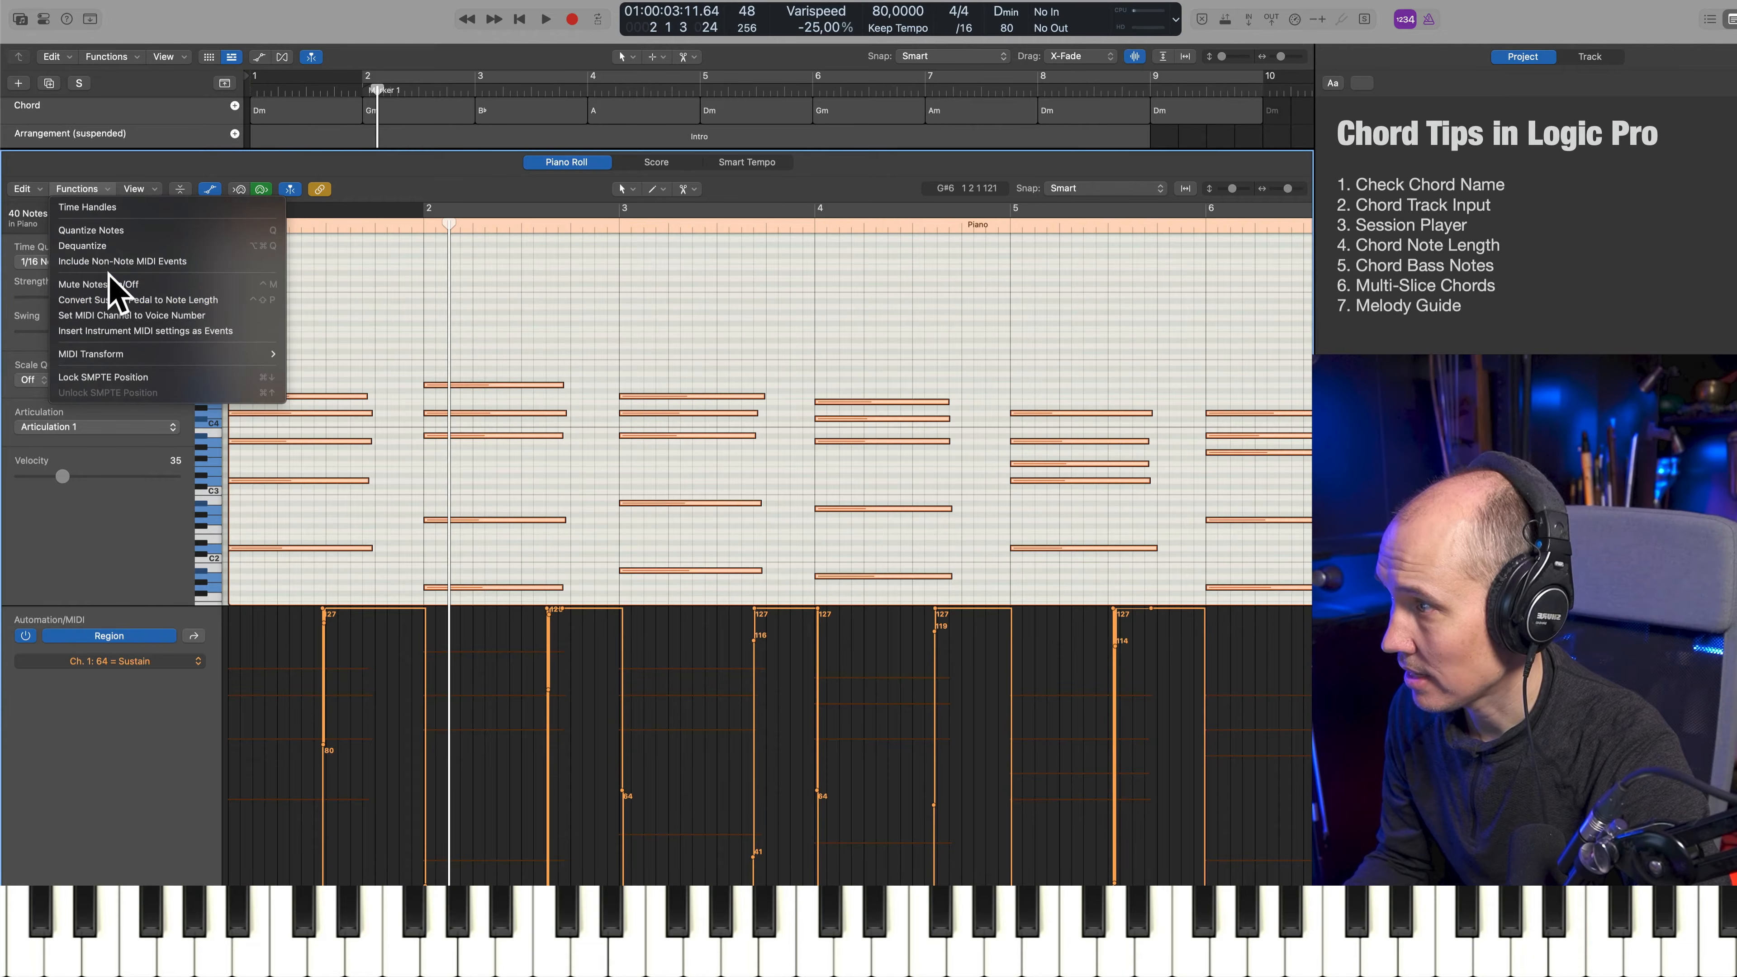
click(137, 300)
scroll(766, 411, right, 5)
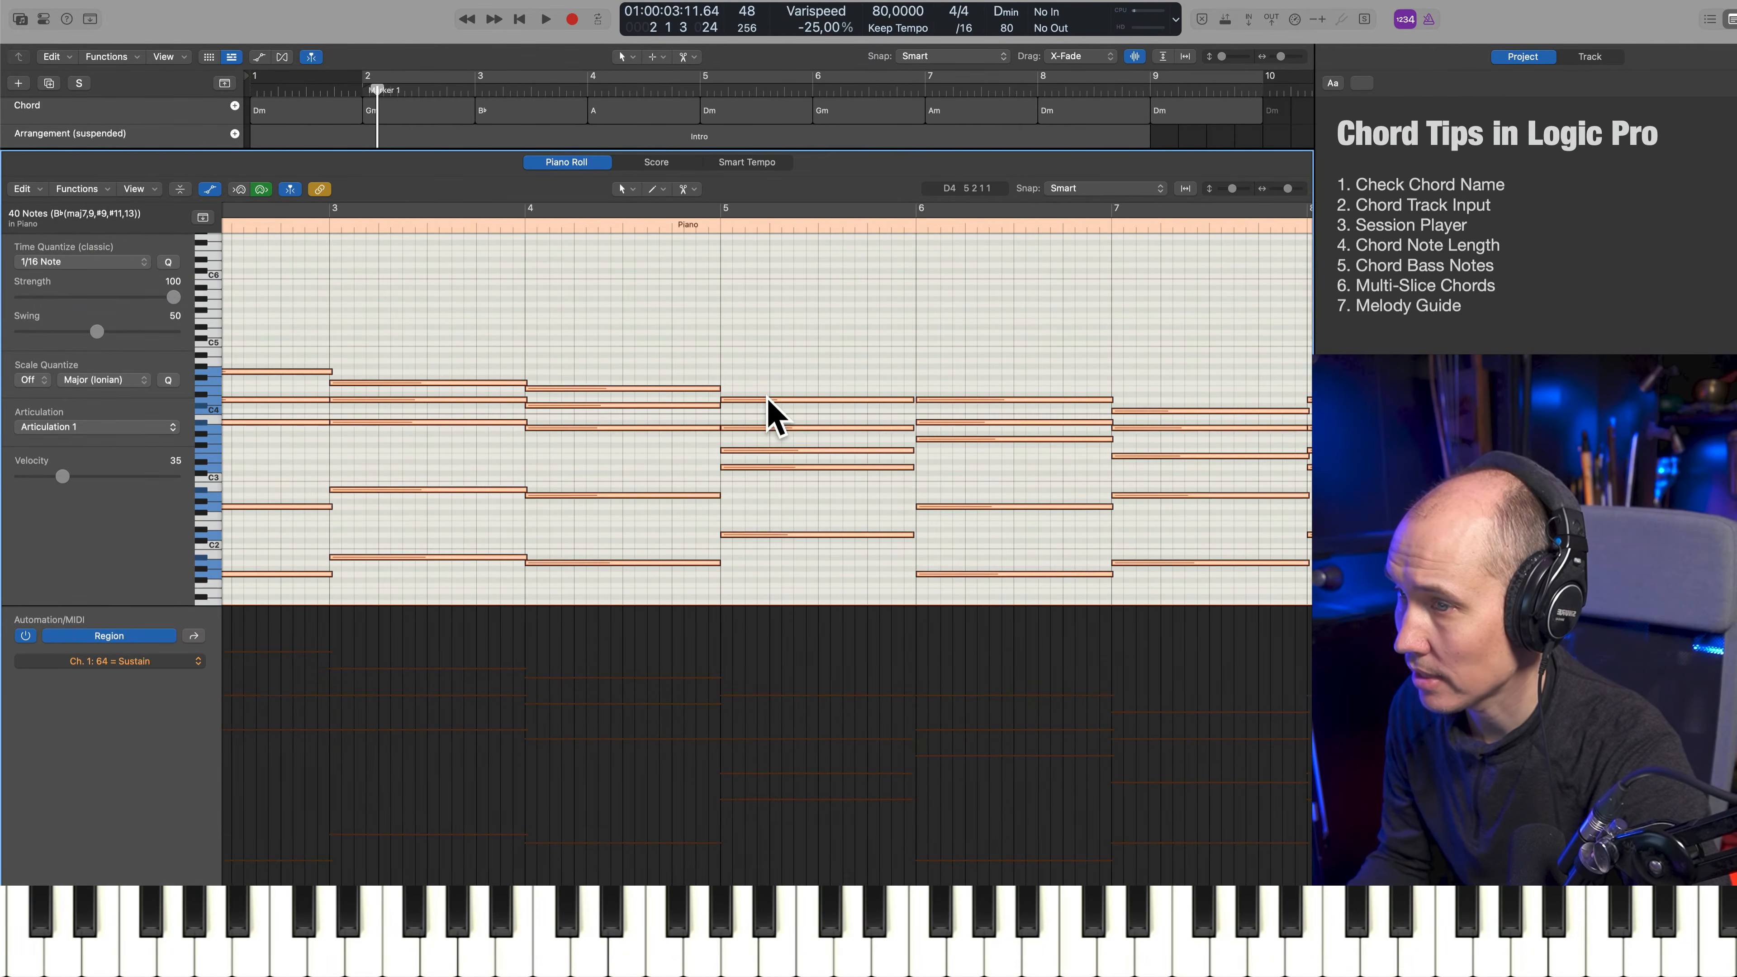
scroll(767, 400, right, 2)
scroll(767, 401, left, 1)
Play the converted piano chords from the start and undo the sustain pedal conversion
key(Return)
scroll(762, 402, up, 5)
key(space)
scroll(748, 404, down, 7)
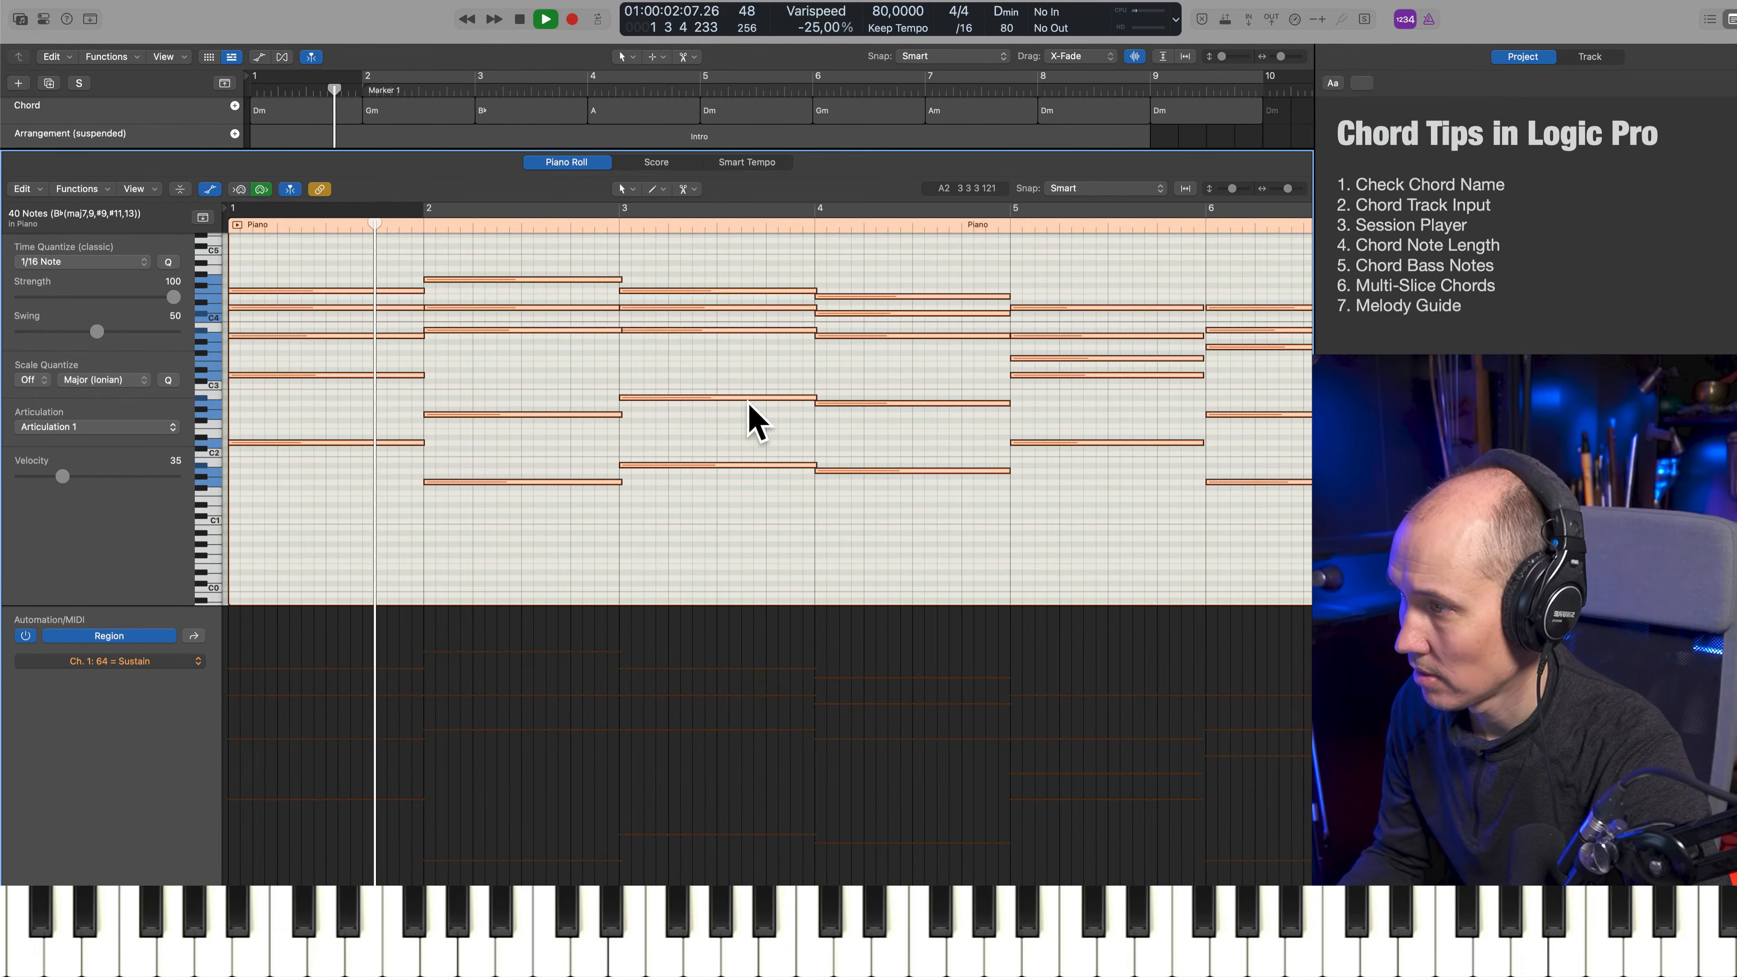
key(space)
key(super+z)
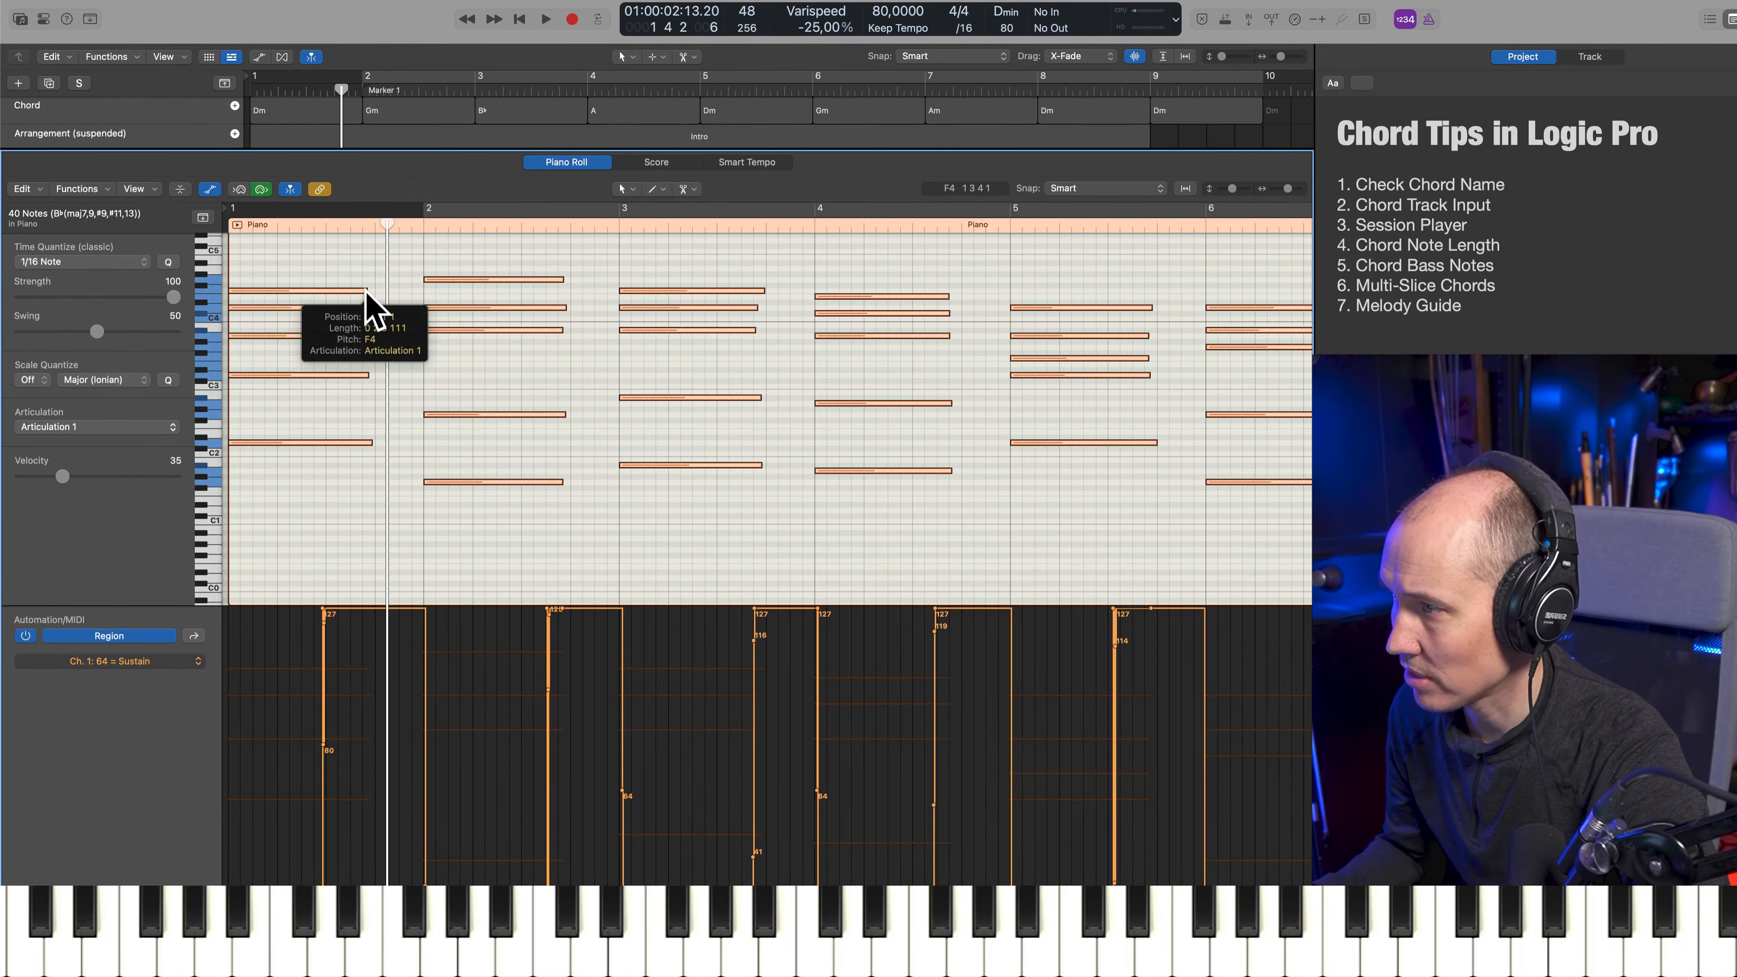
Lengthen all selected piano chord notes to fill their full bars and play the first chord
drag(369, 293, 421, 410)
key(space)
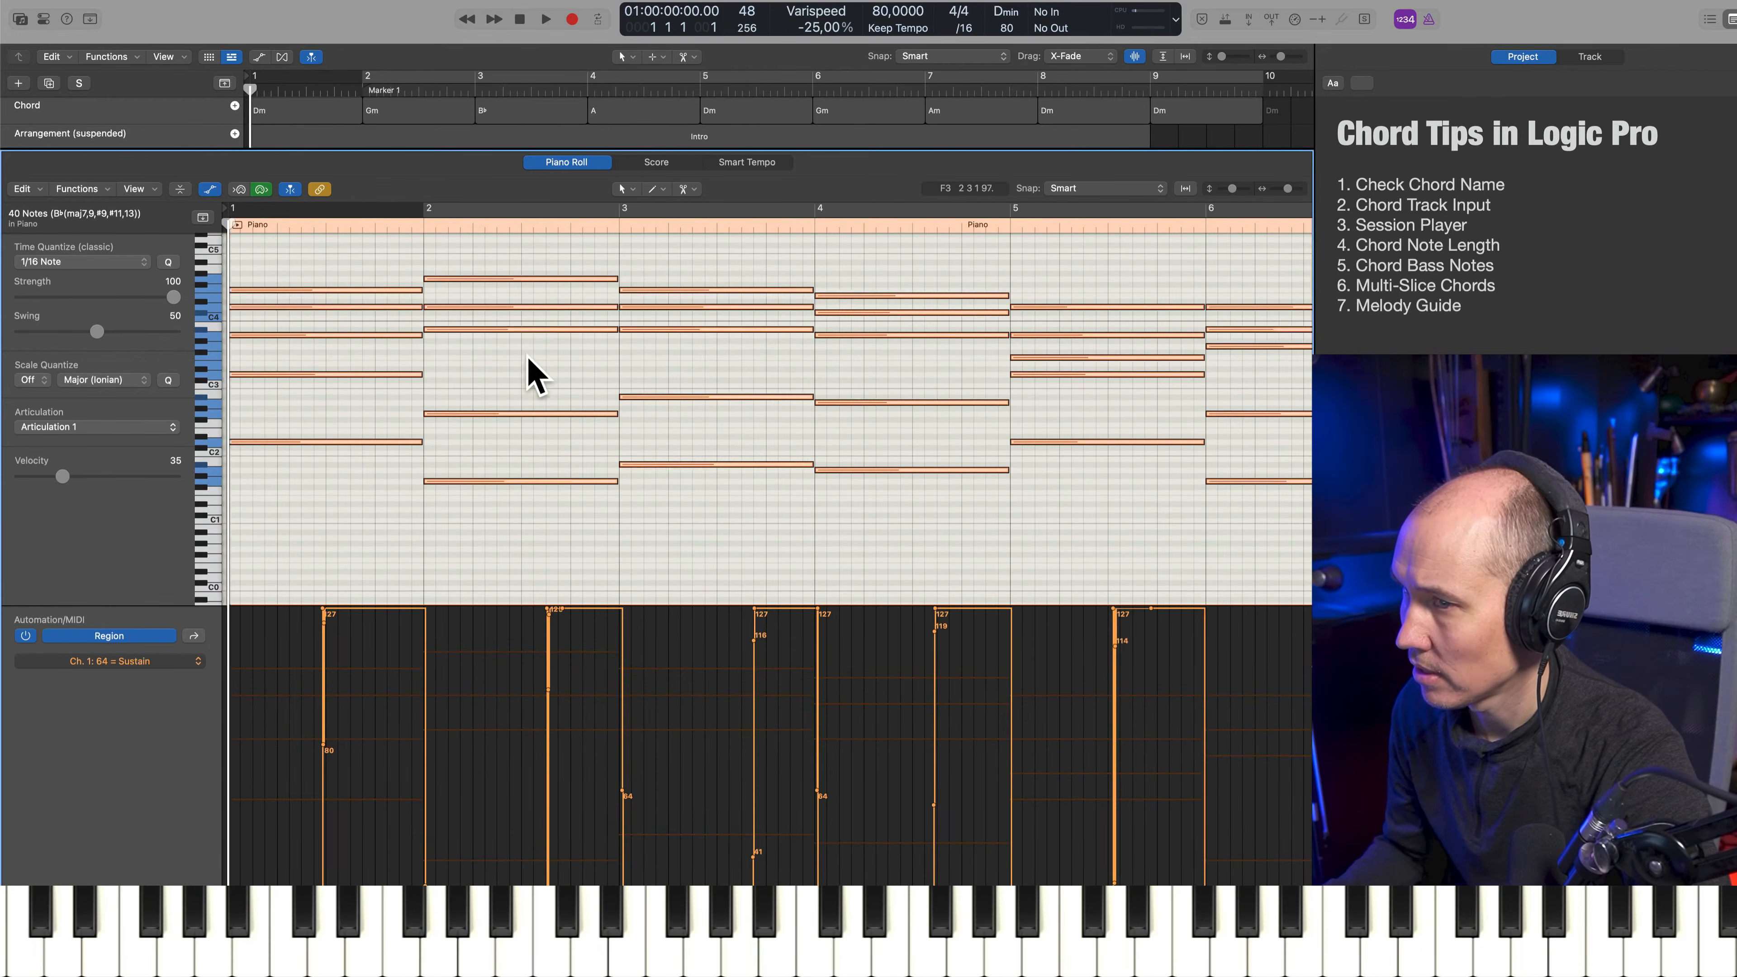
key(space)
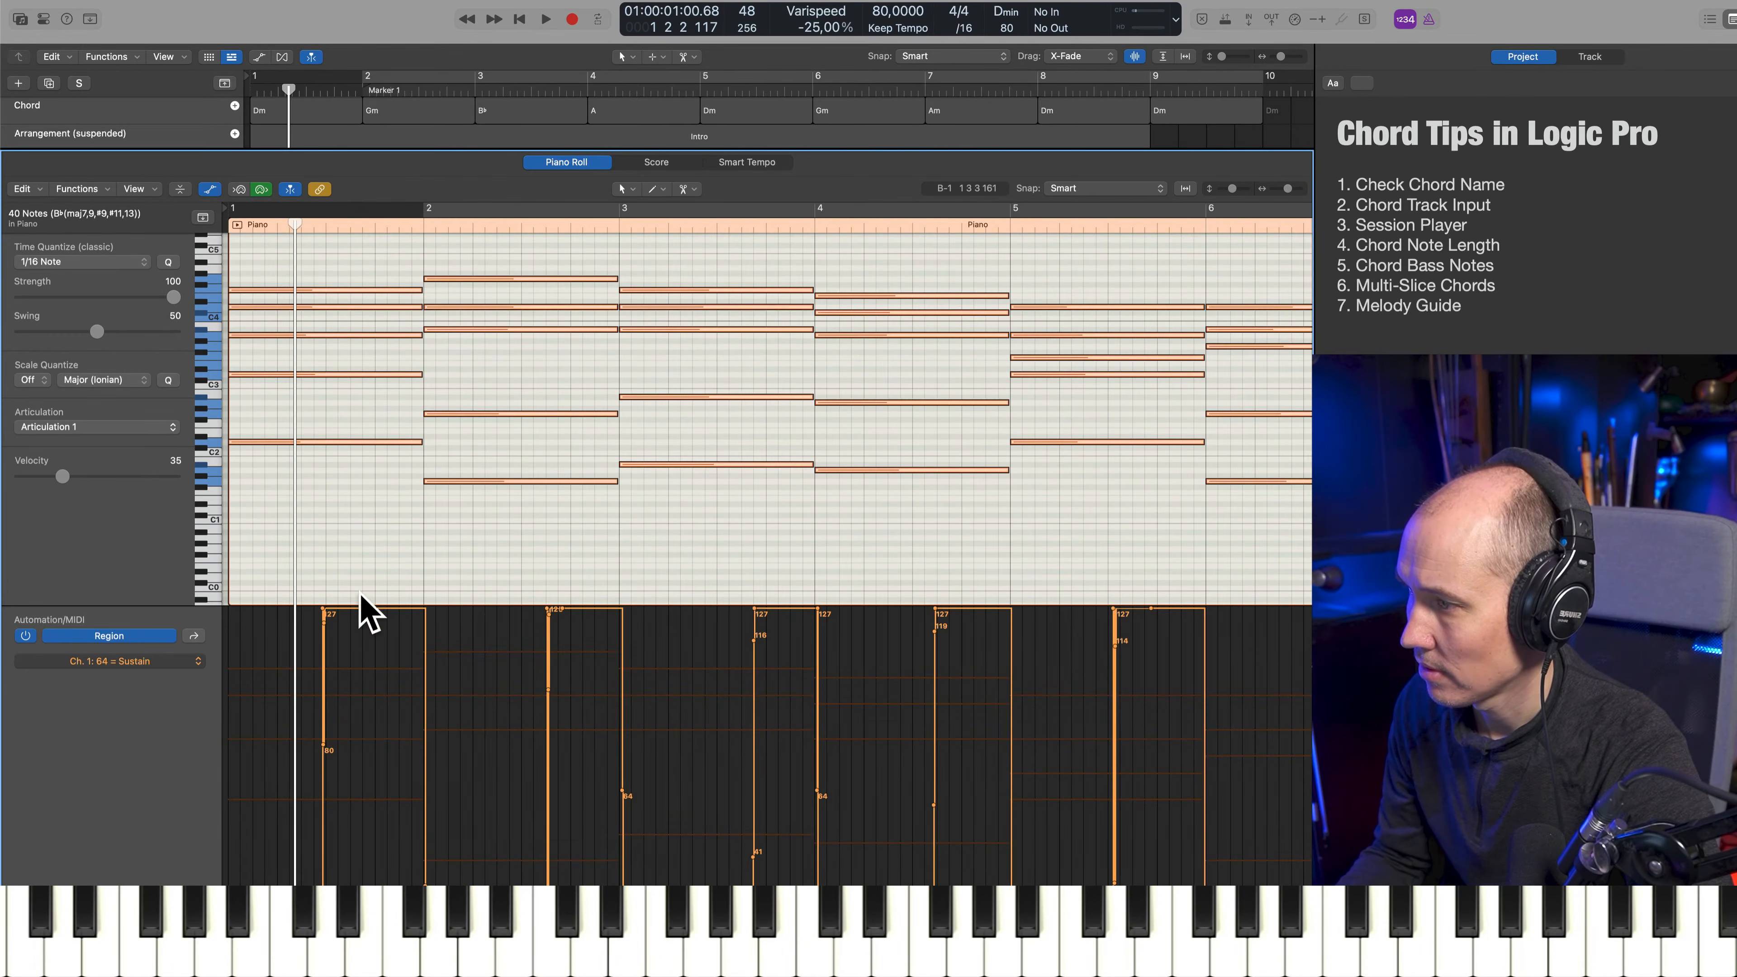
Delete all Sustain points from the Piano region and play it from the start
click(325, 621)
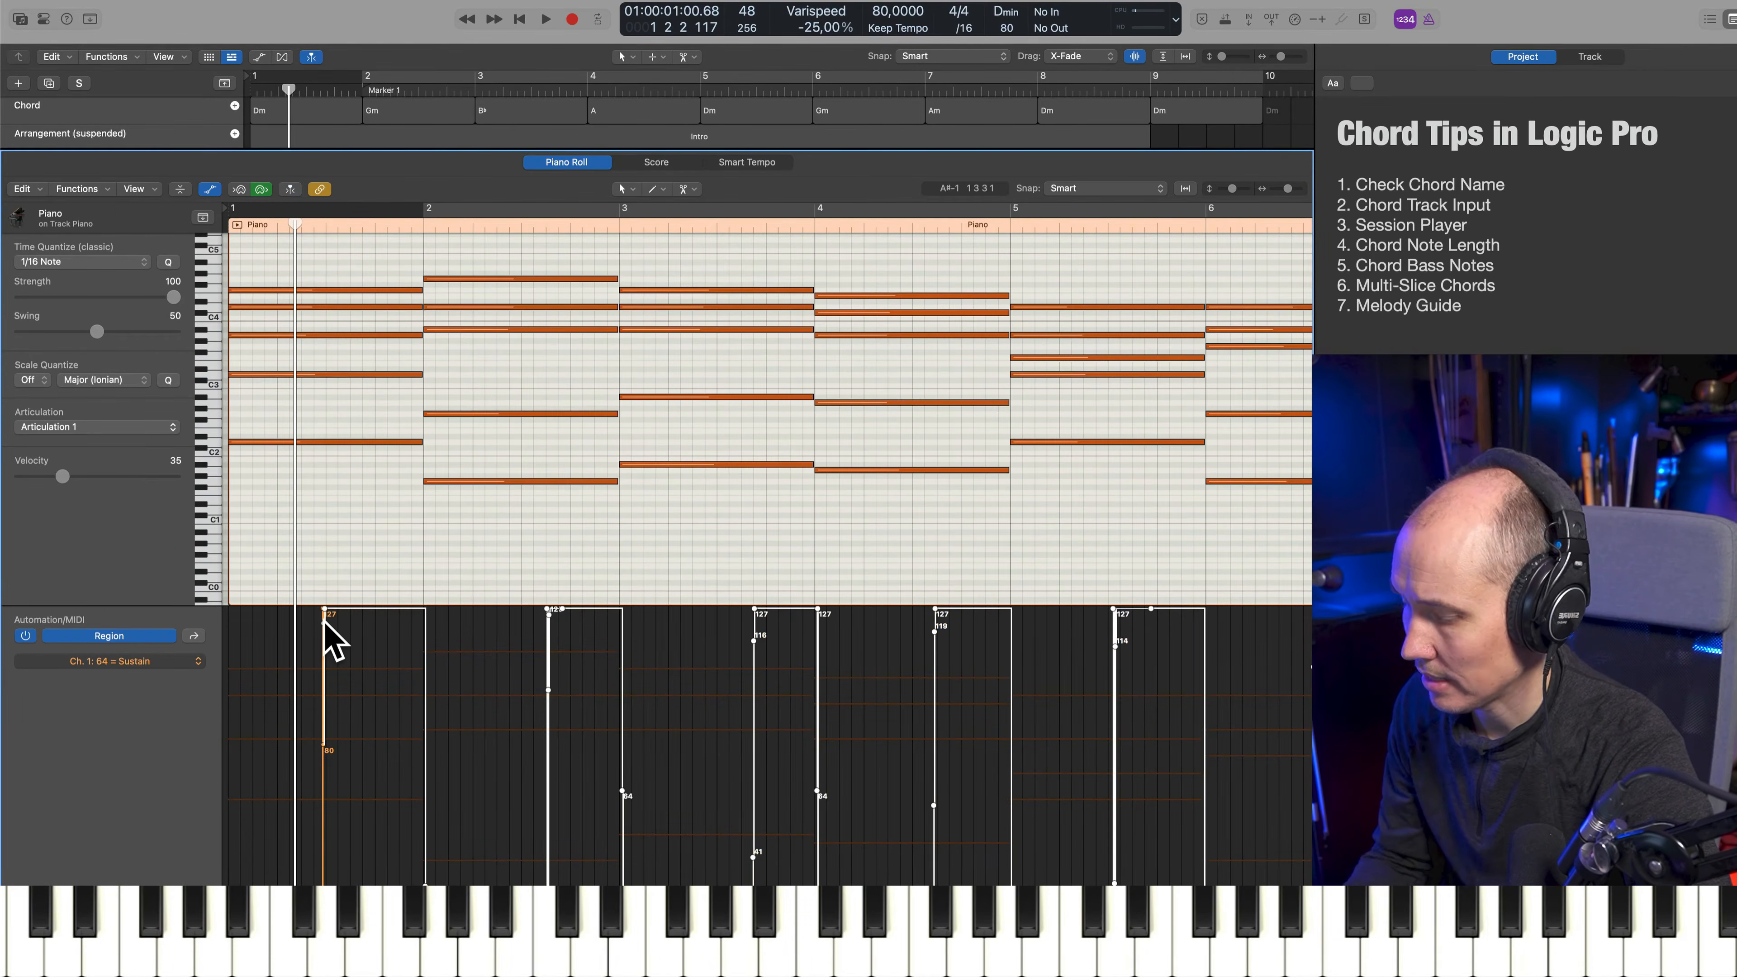
key(Delete)
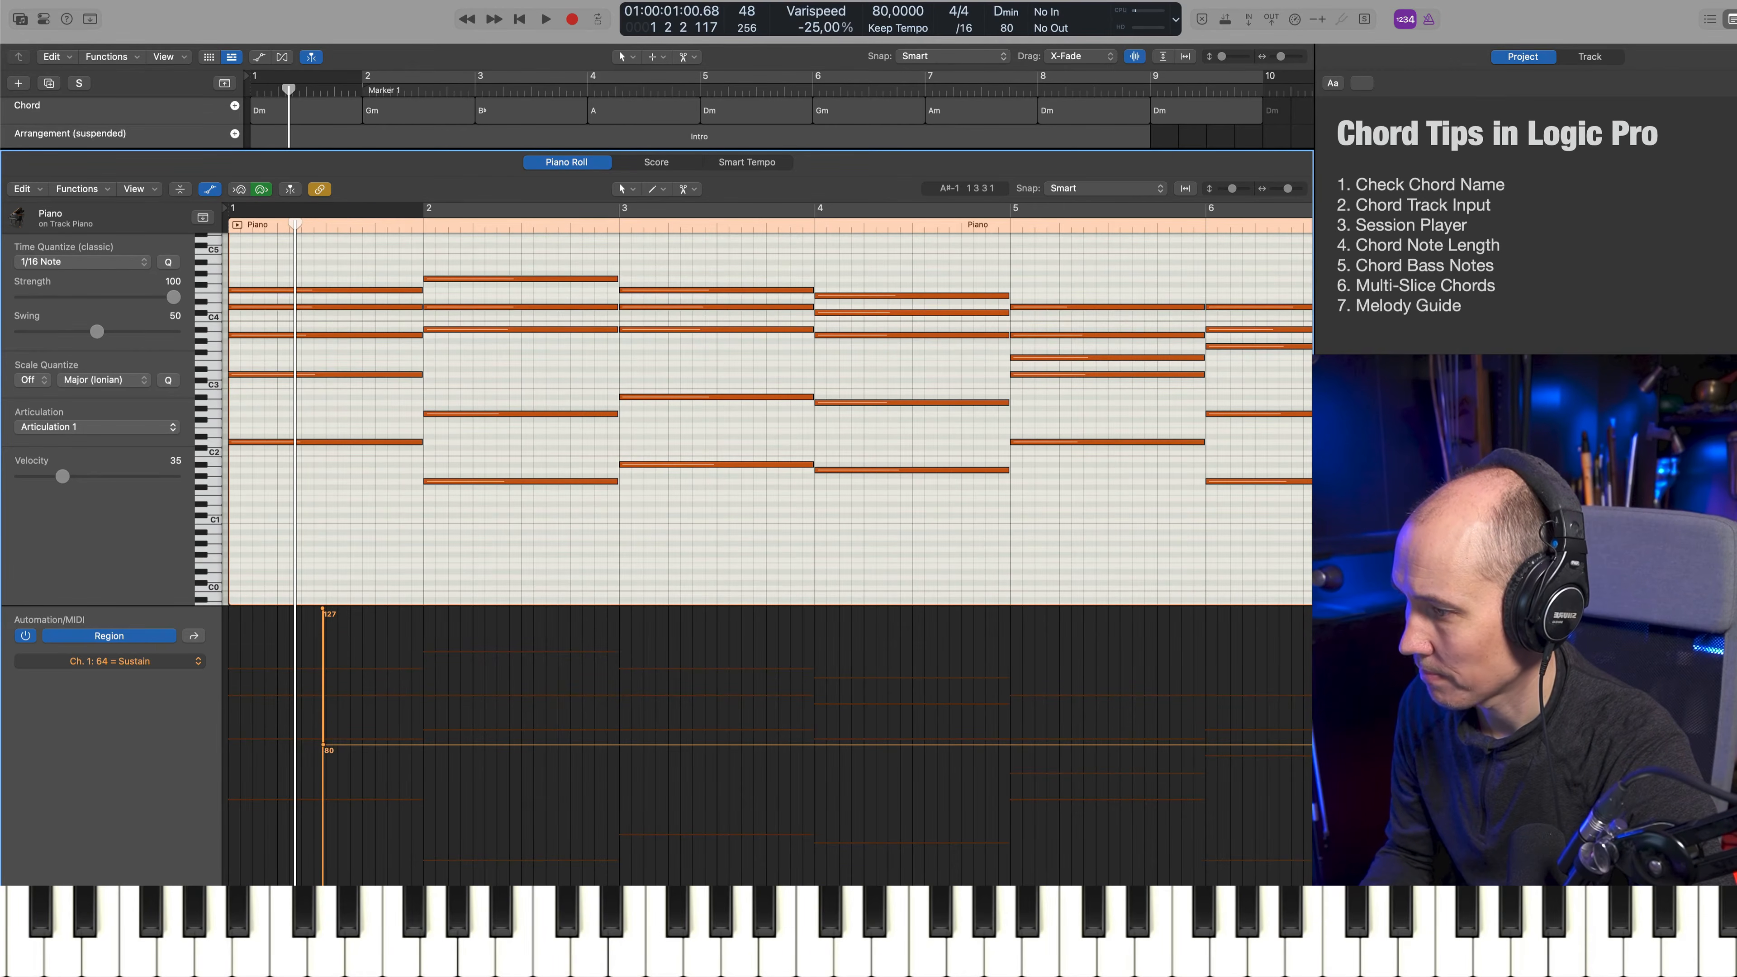
drag(393, 648, 264, 647)
key(Delete)
key(Return)
key(space)
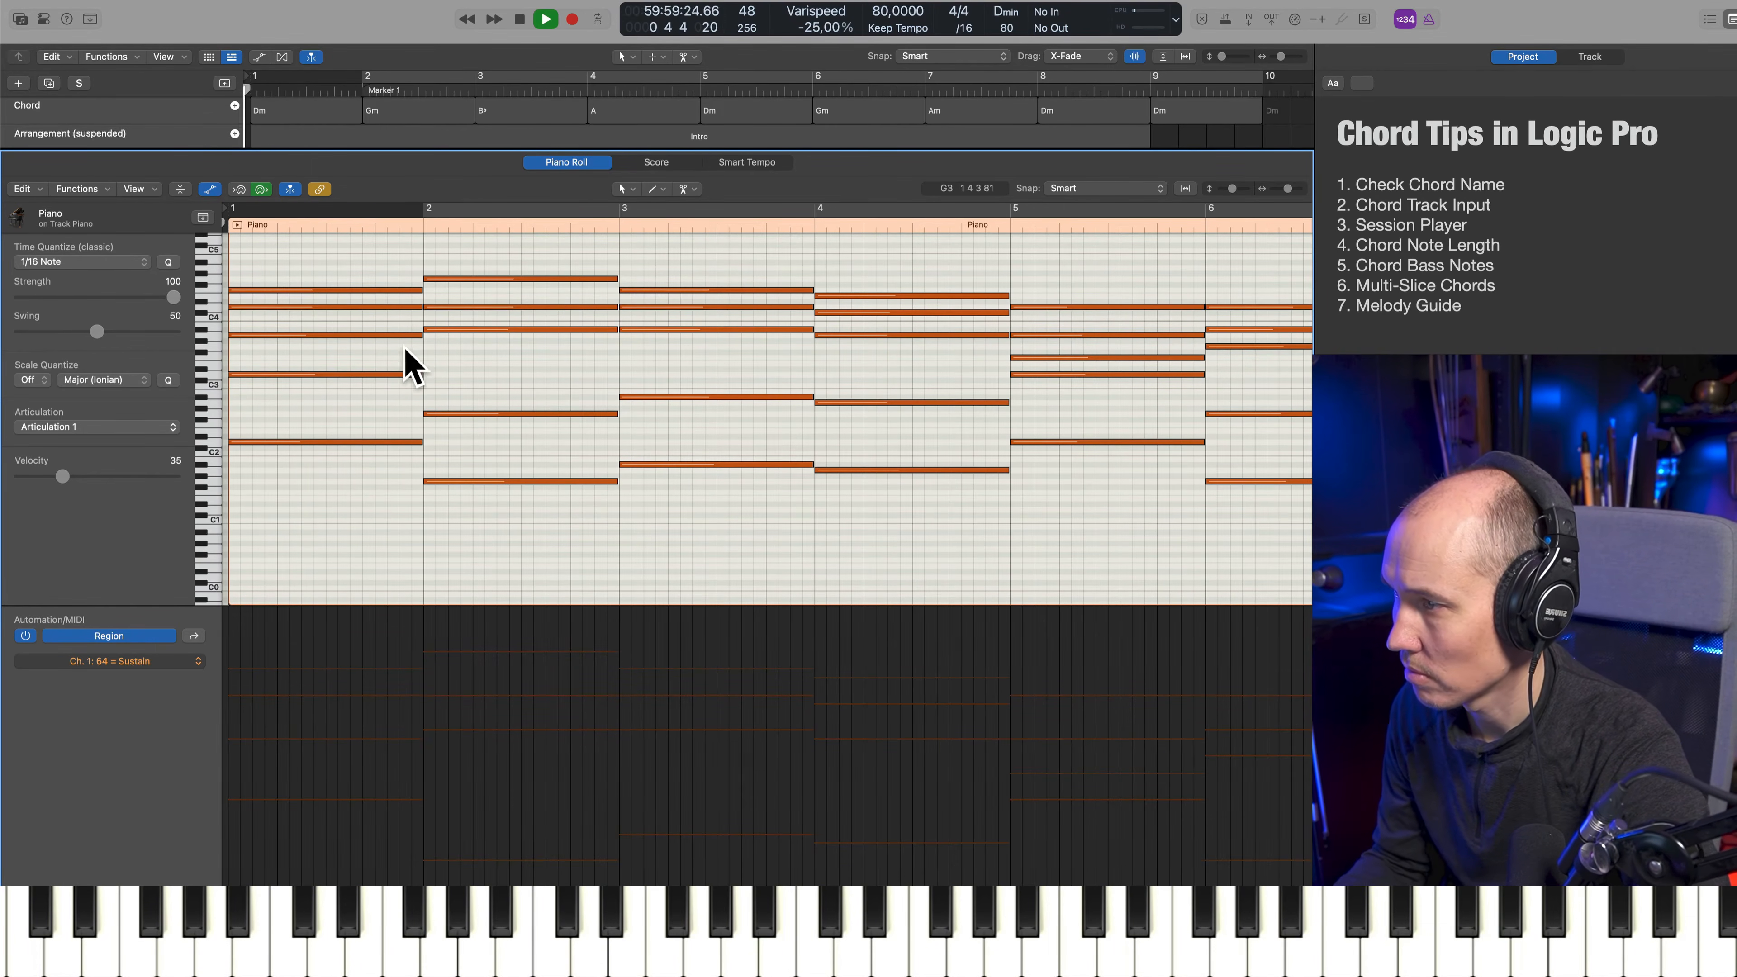
Stop playback and copy the Piano region from the Piano track onto the Bassline track
key(e)
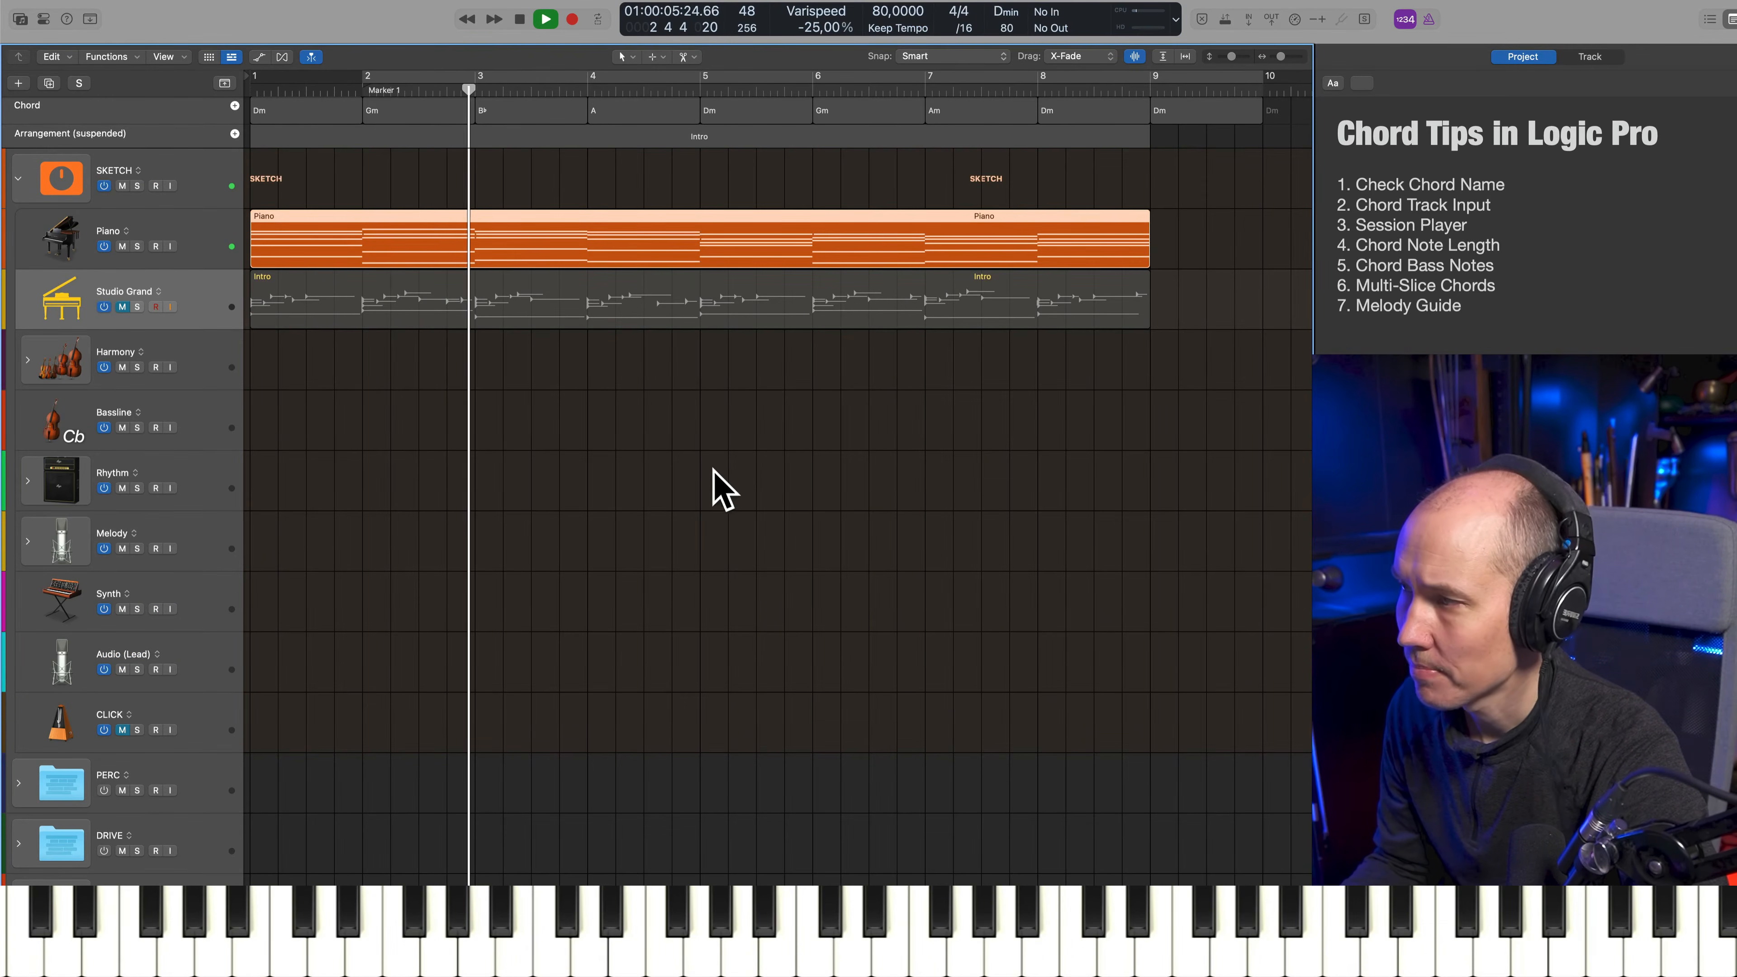
click(226, 263)
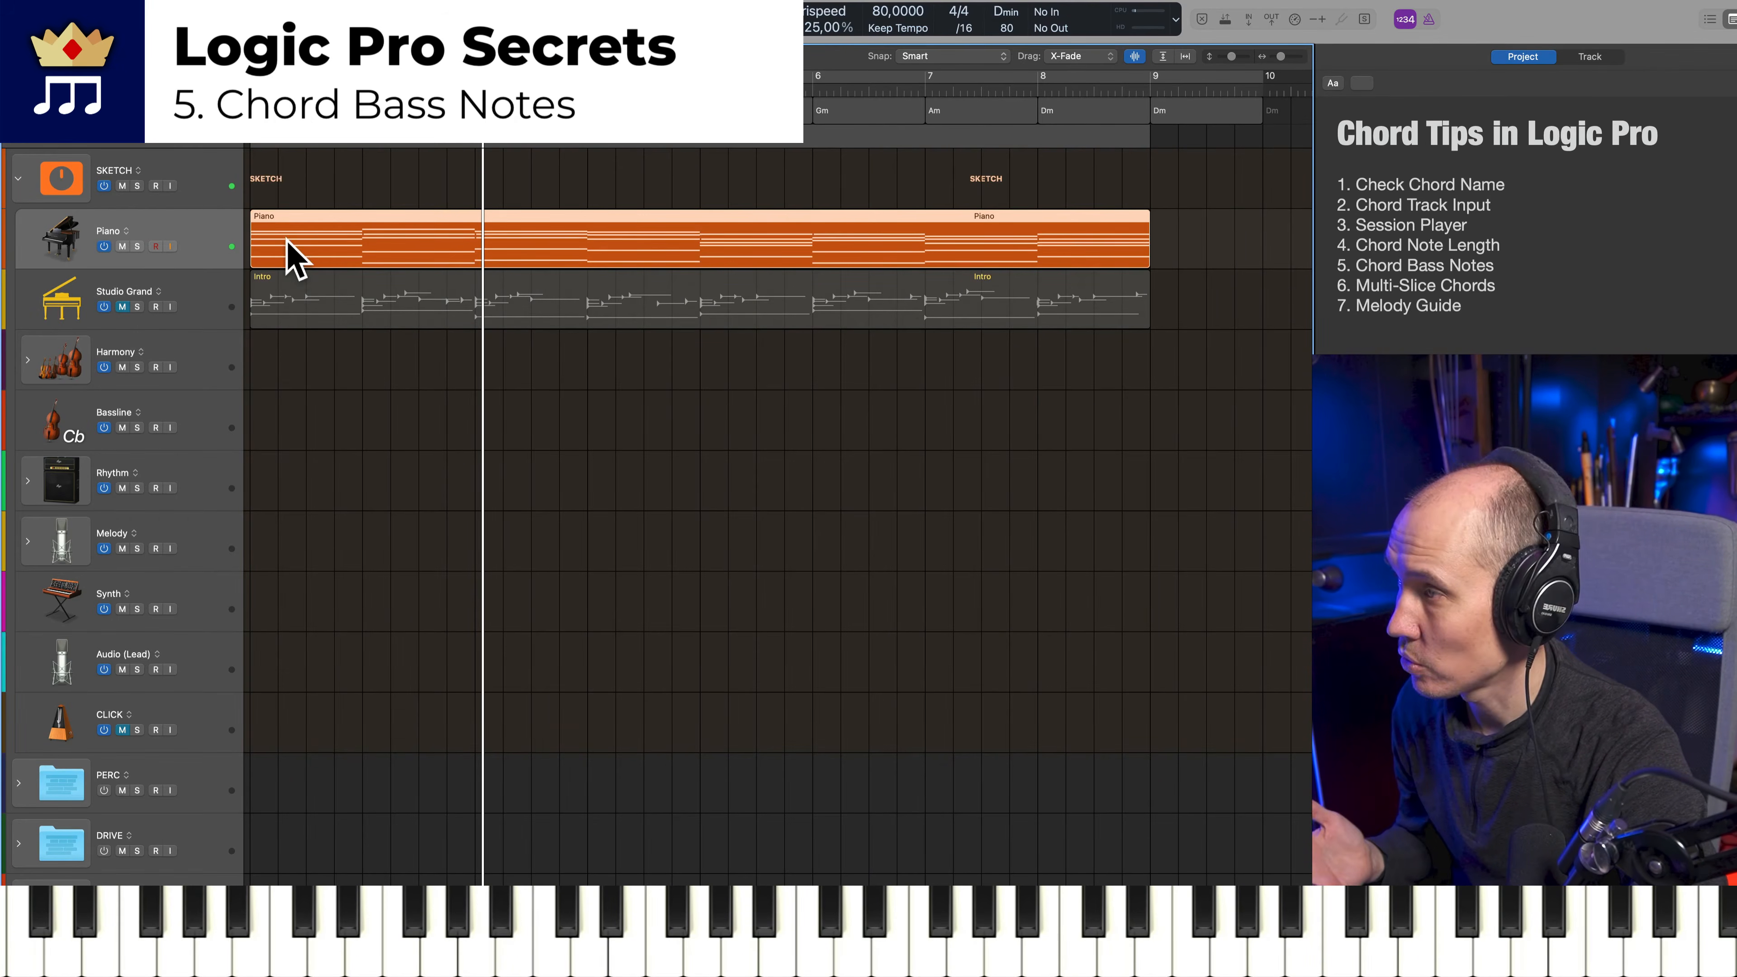
key(space)
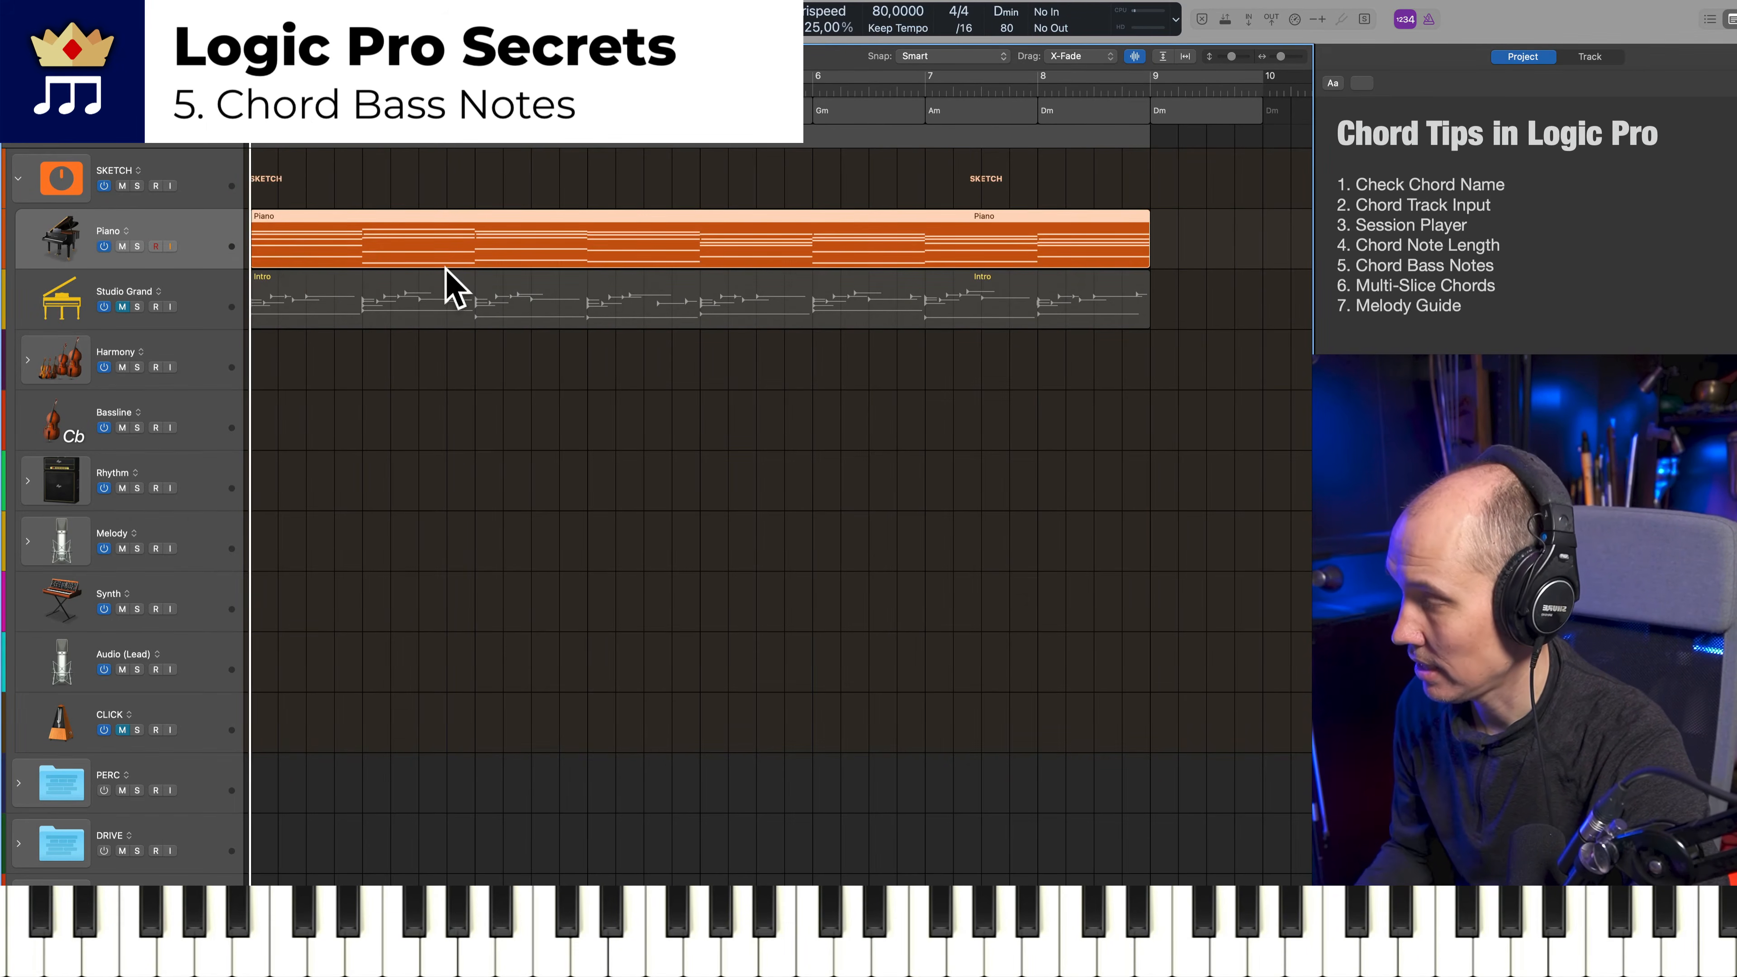
drag(448, 280, 427, 458)
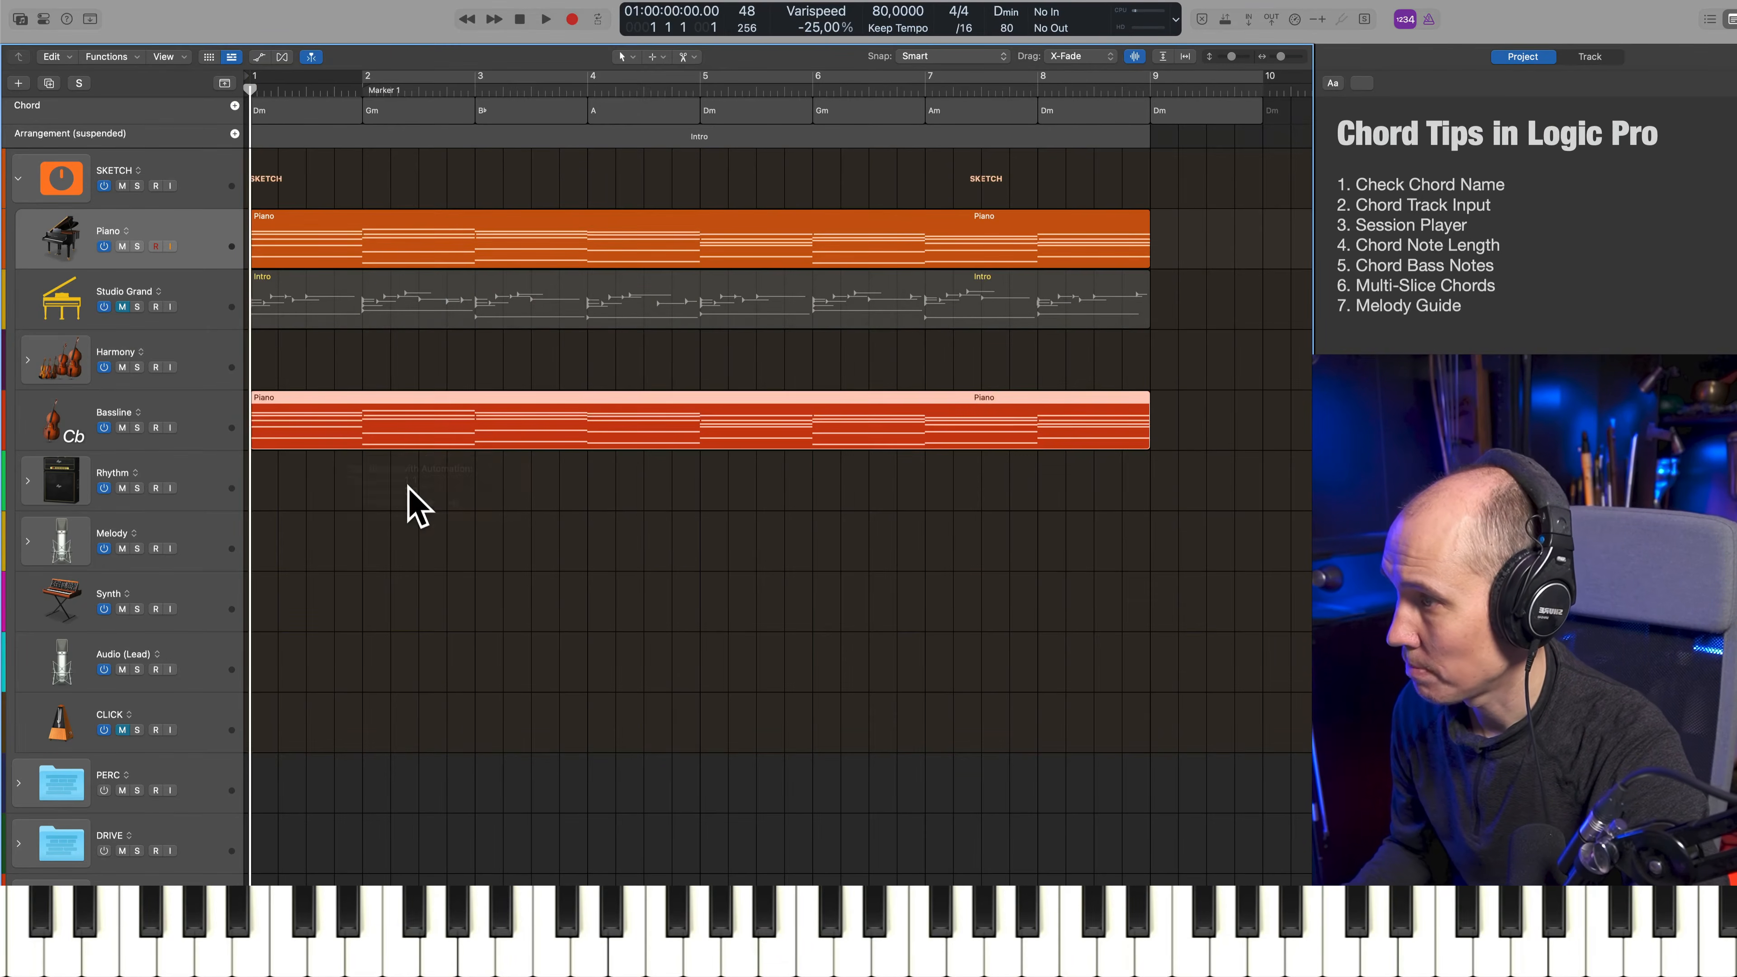
click(420, 577)
click(368, 428)
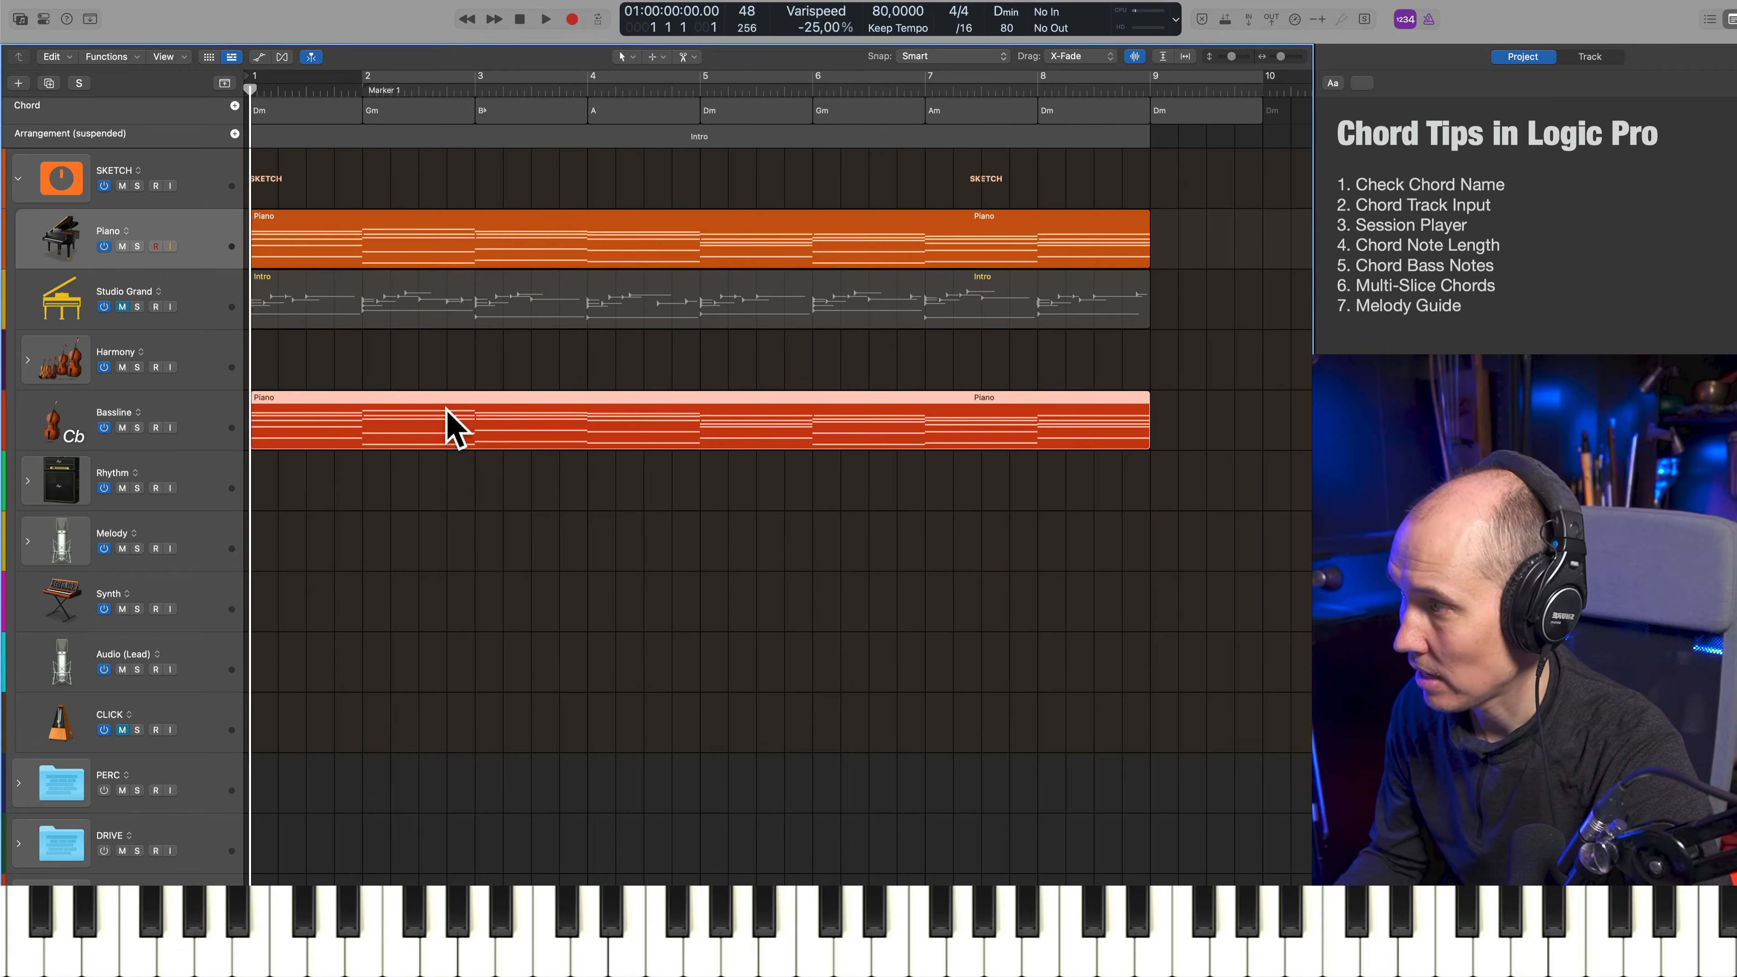
Delete every note except the lowest of each chord in the Bassline track's region
double_click(365, 442)
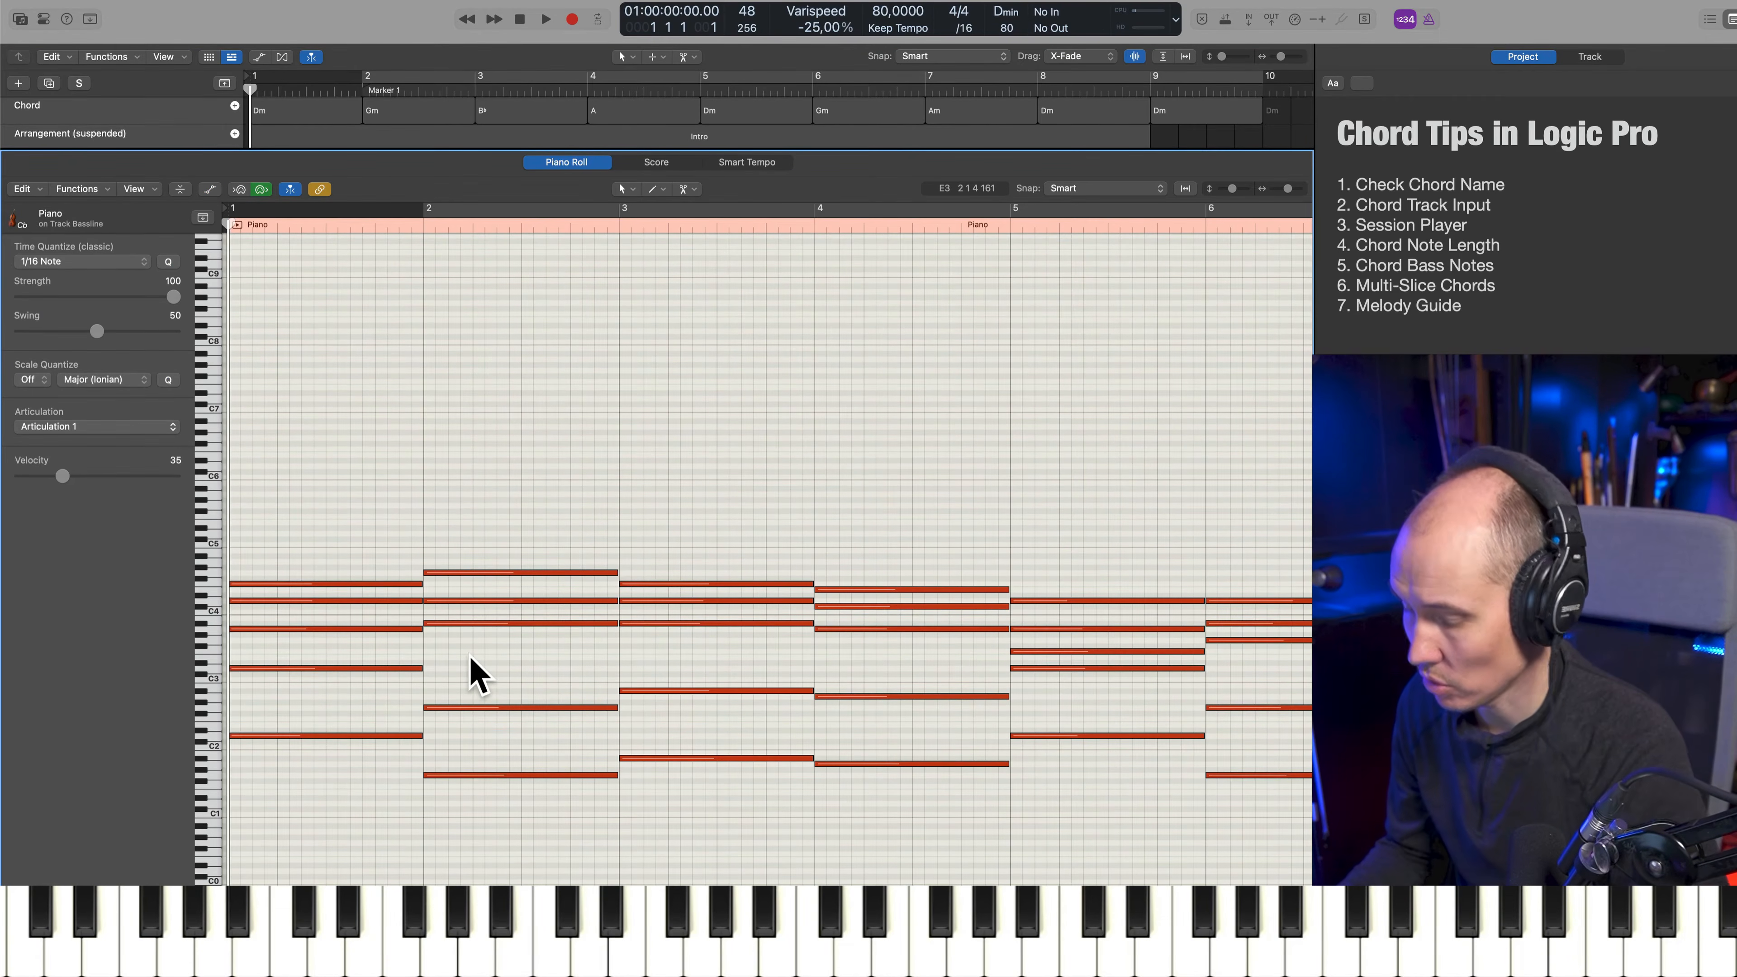
key(super+Left)
key(super+Left)
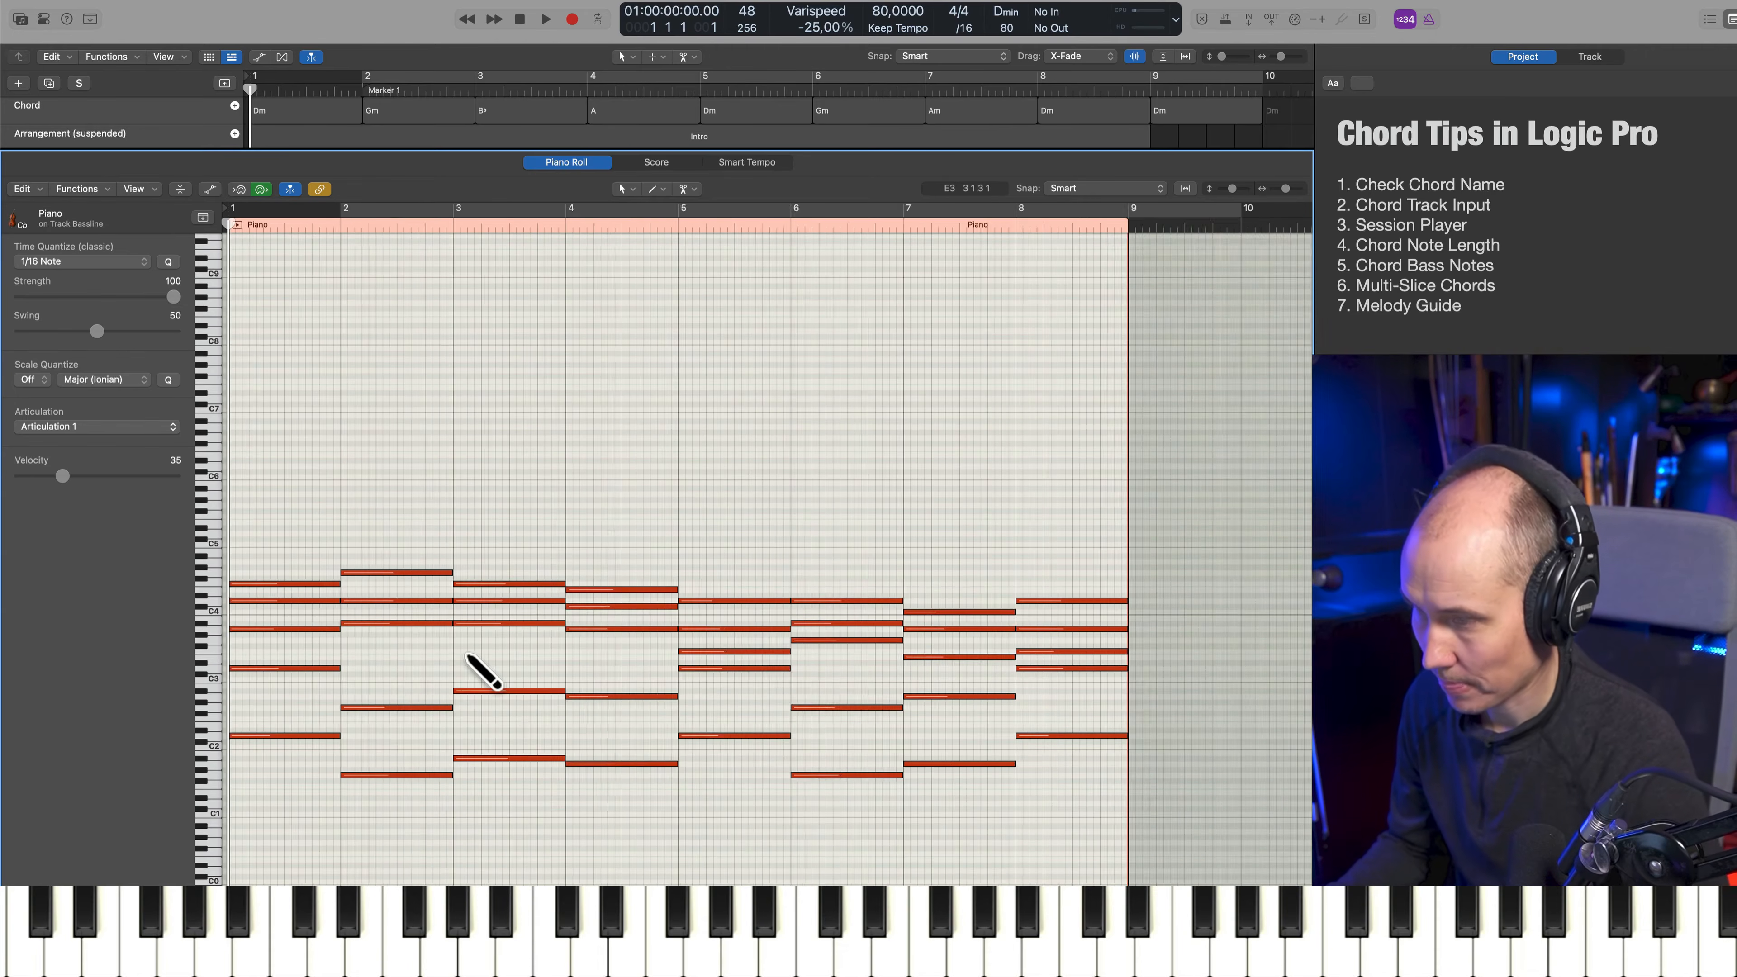
key(shift+Down)
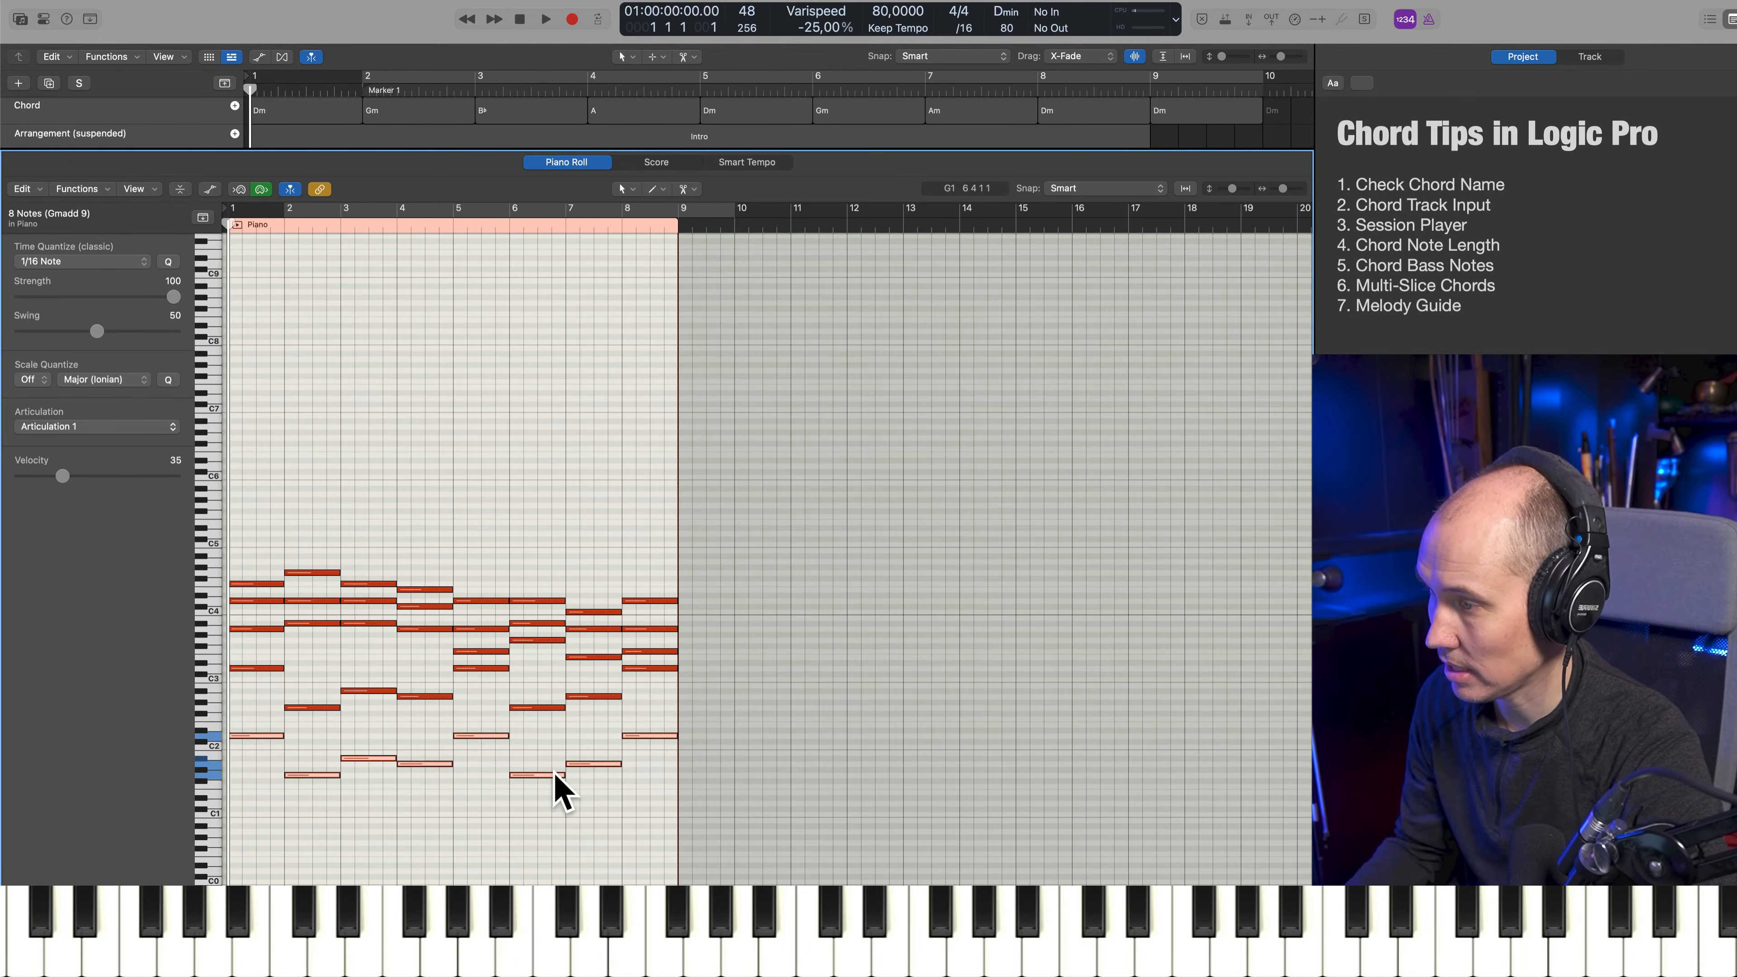
key(super+Right)
key(super+Right)
key(super+Down)
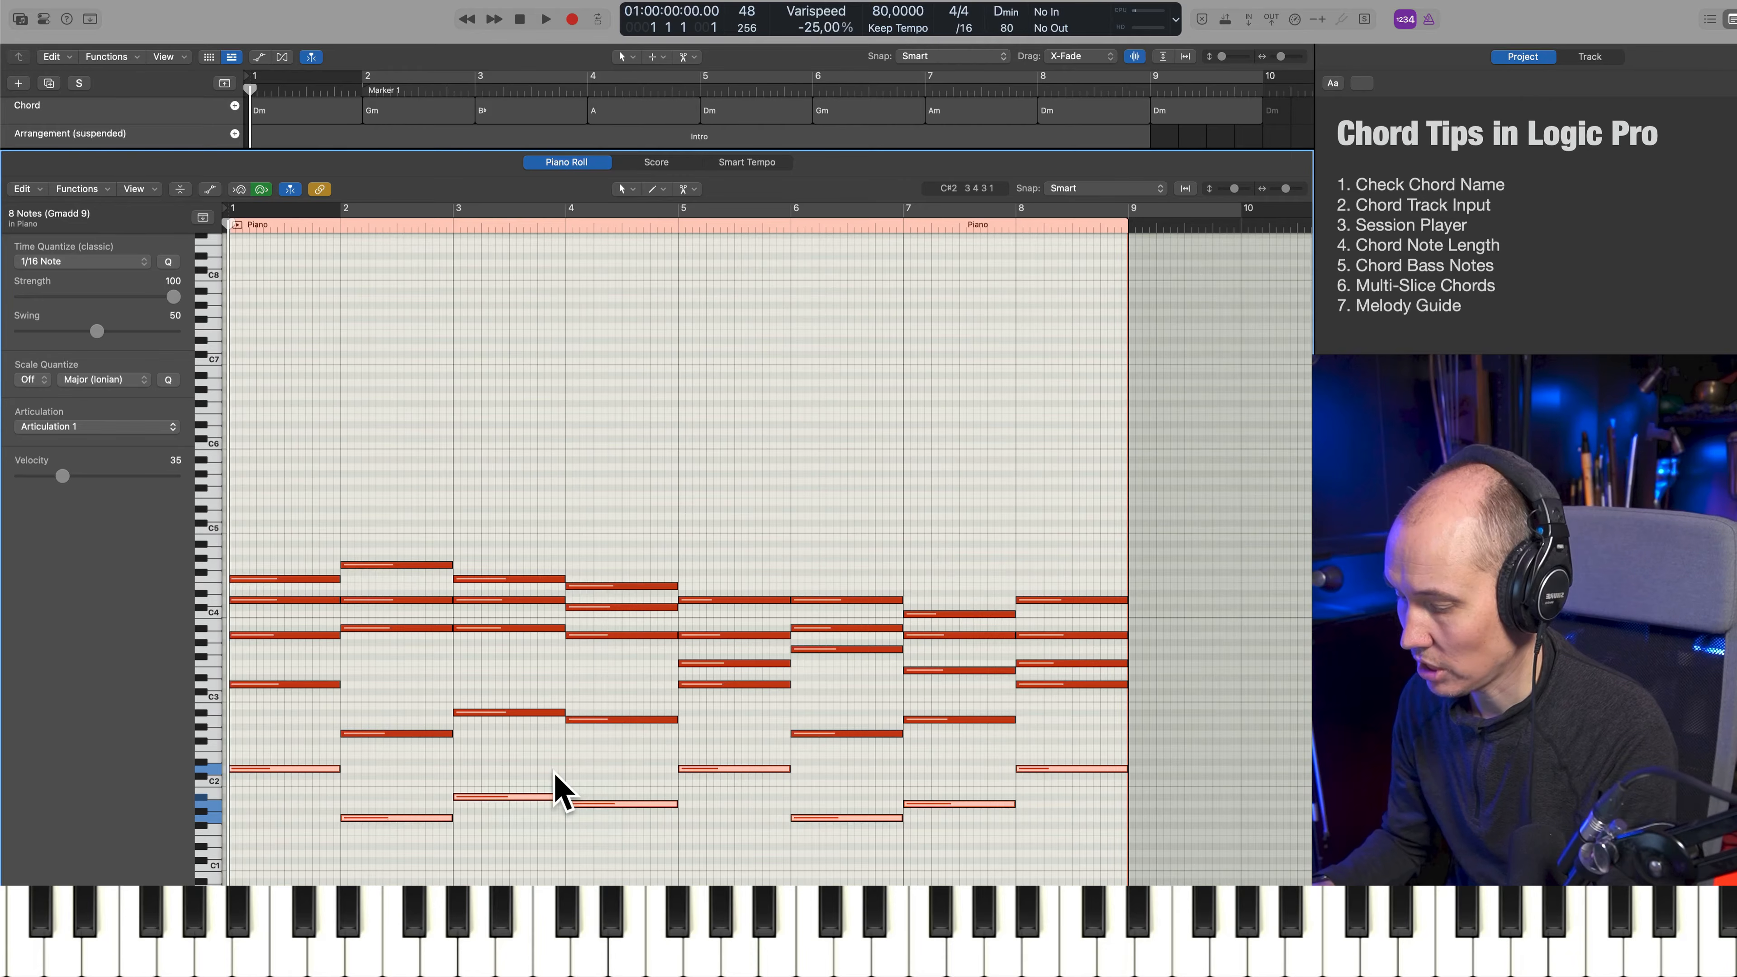
key(shift+i)
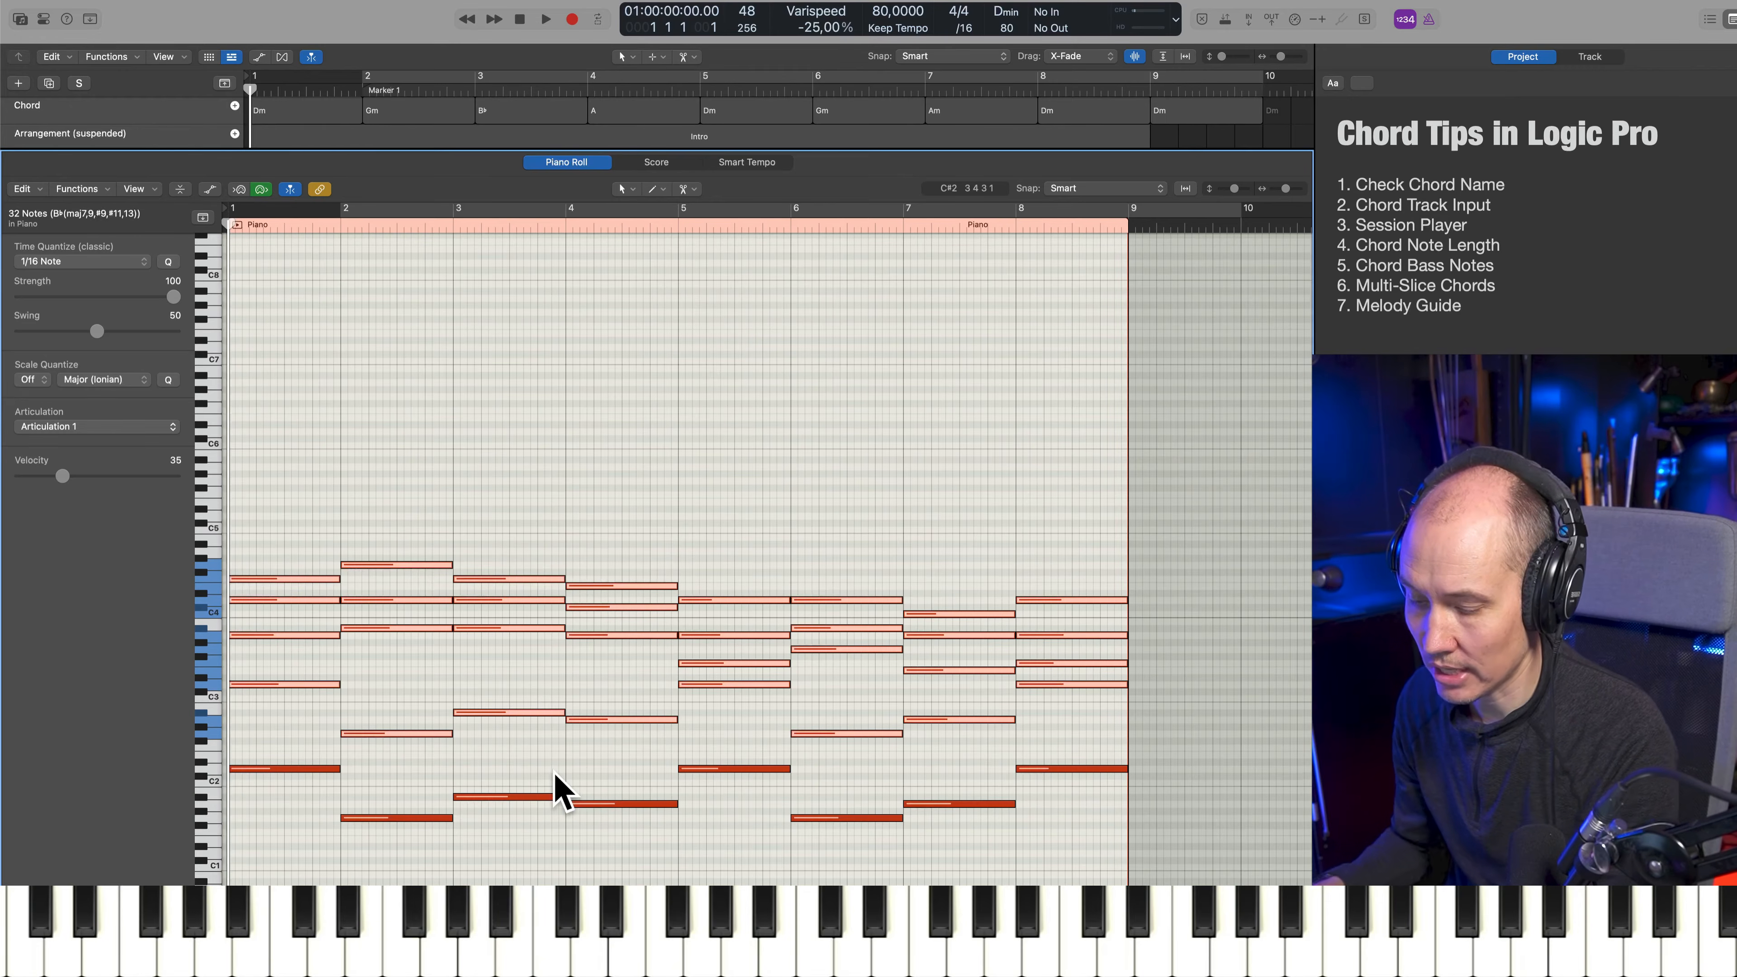
key(Delete)
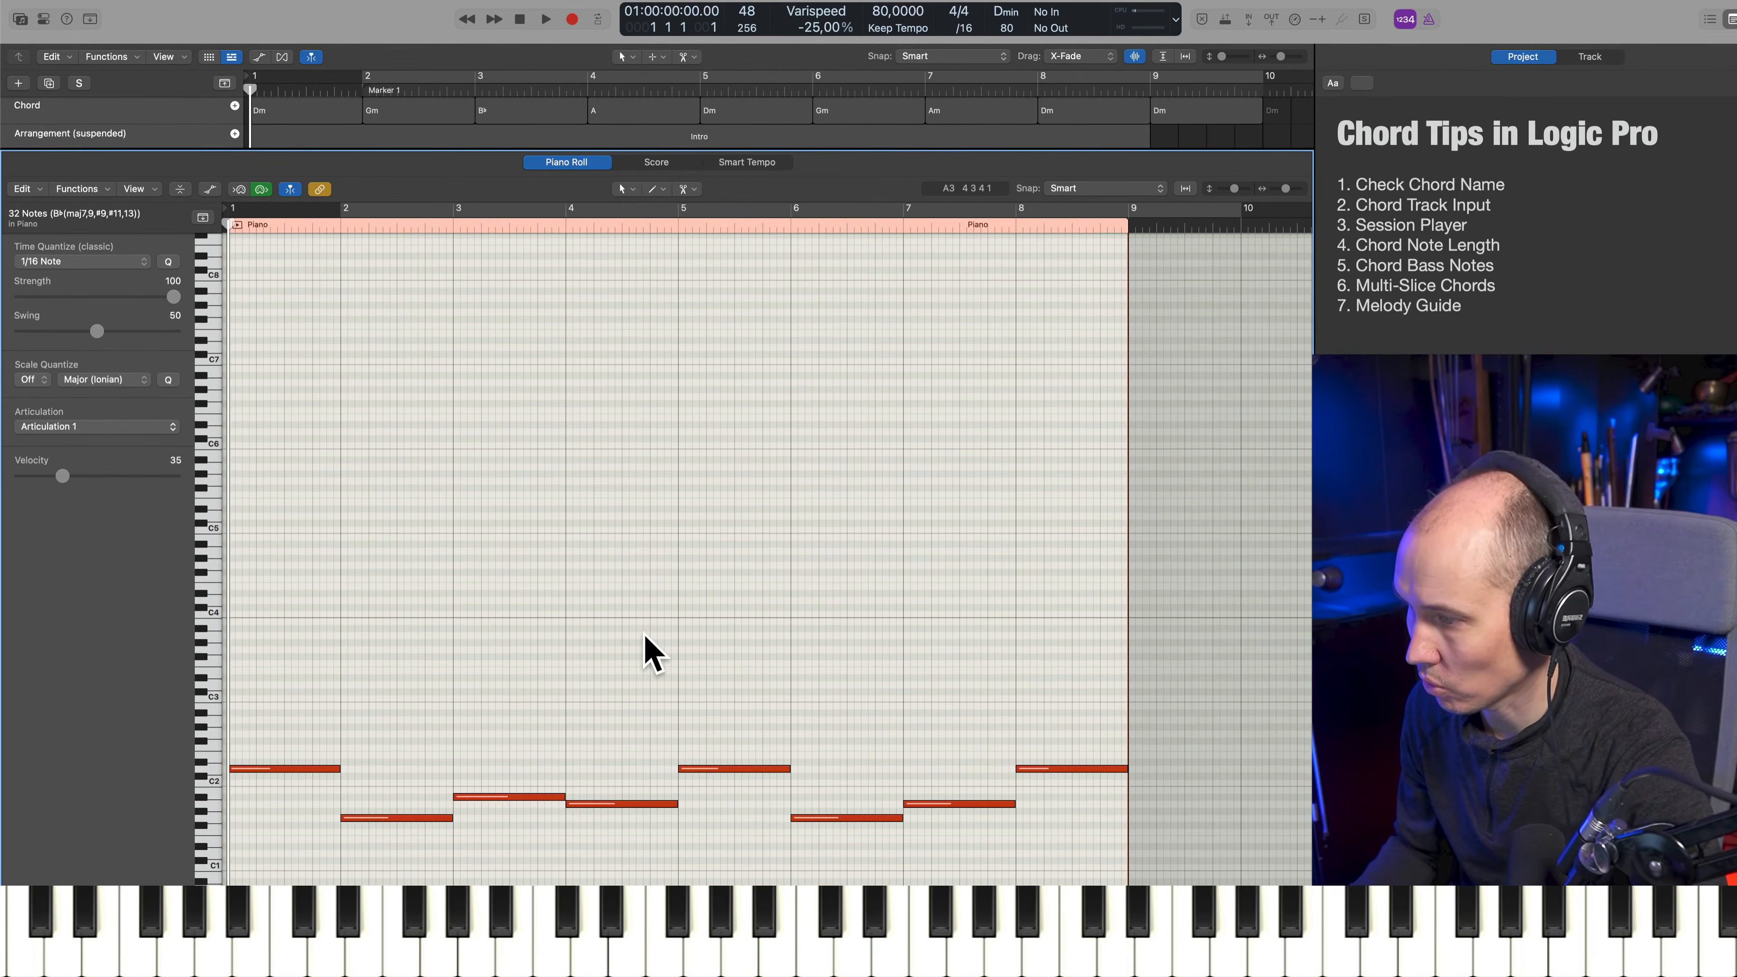
Solo the Bassline track to audition its bass notes from the start, then return to the beginning and unsolo it
key(p)
key(s)
key(s)
click(225, 430)
key(s)
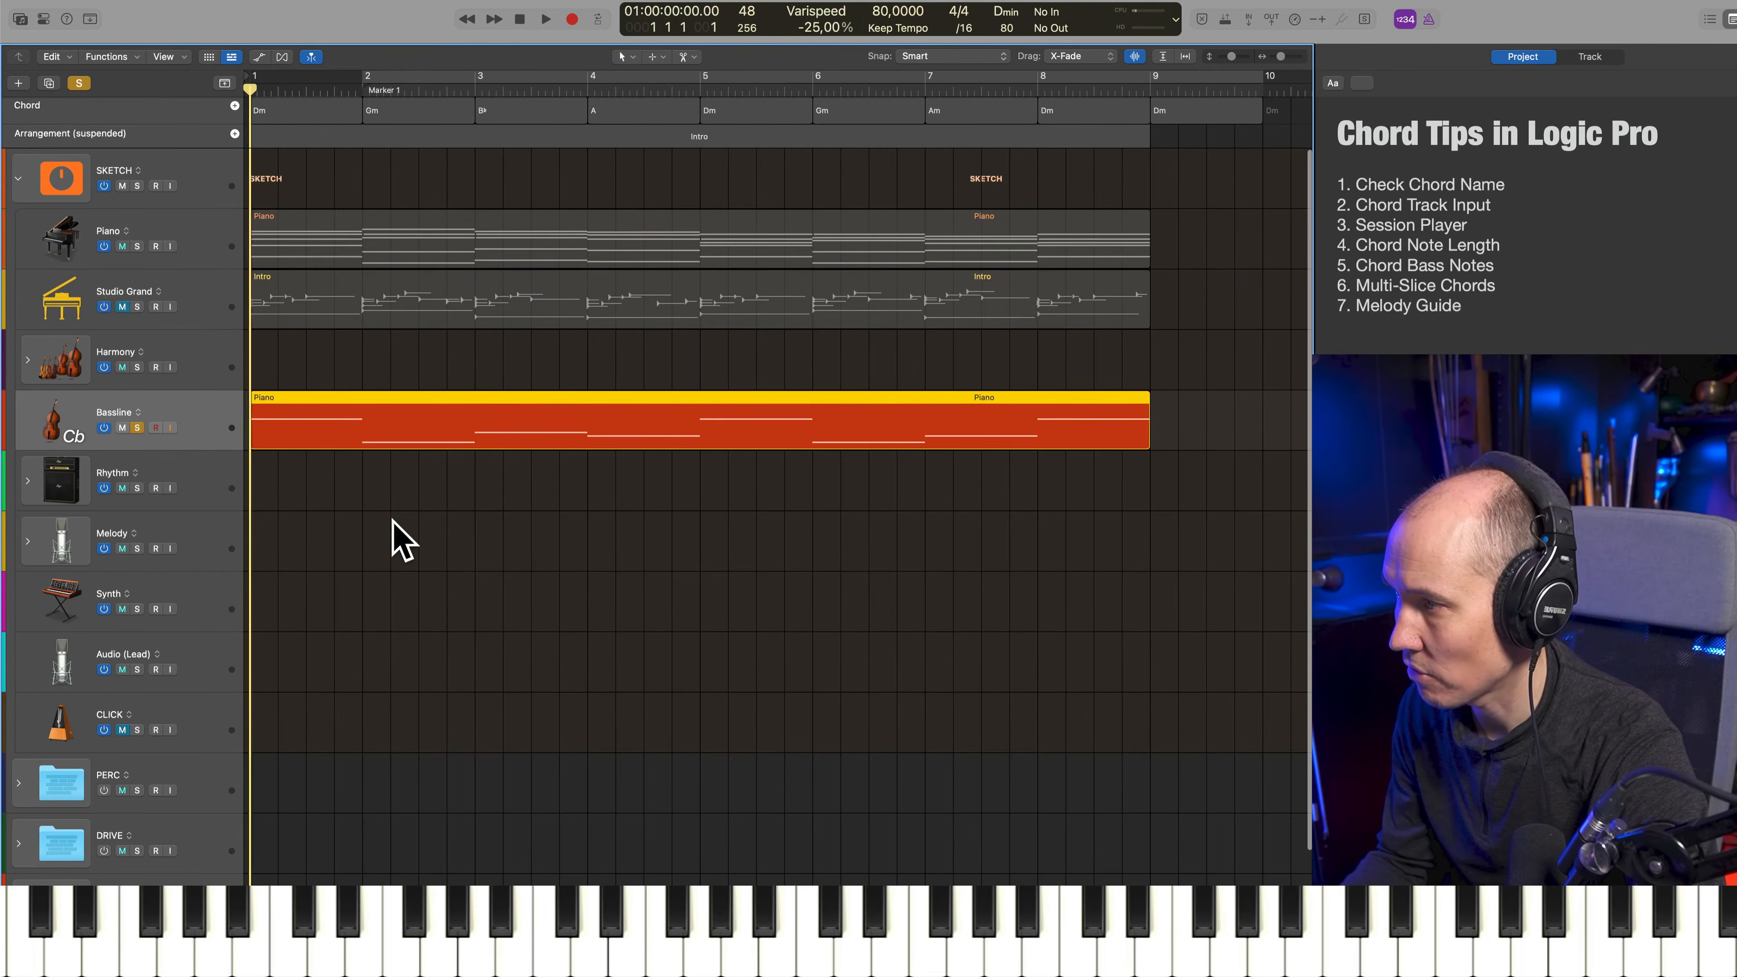
key(space)
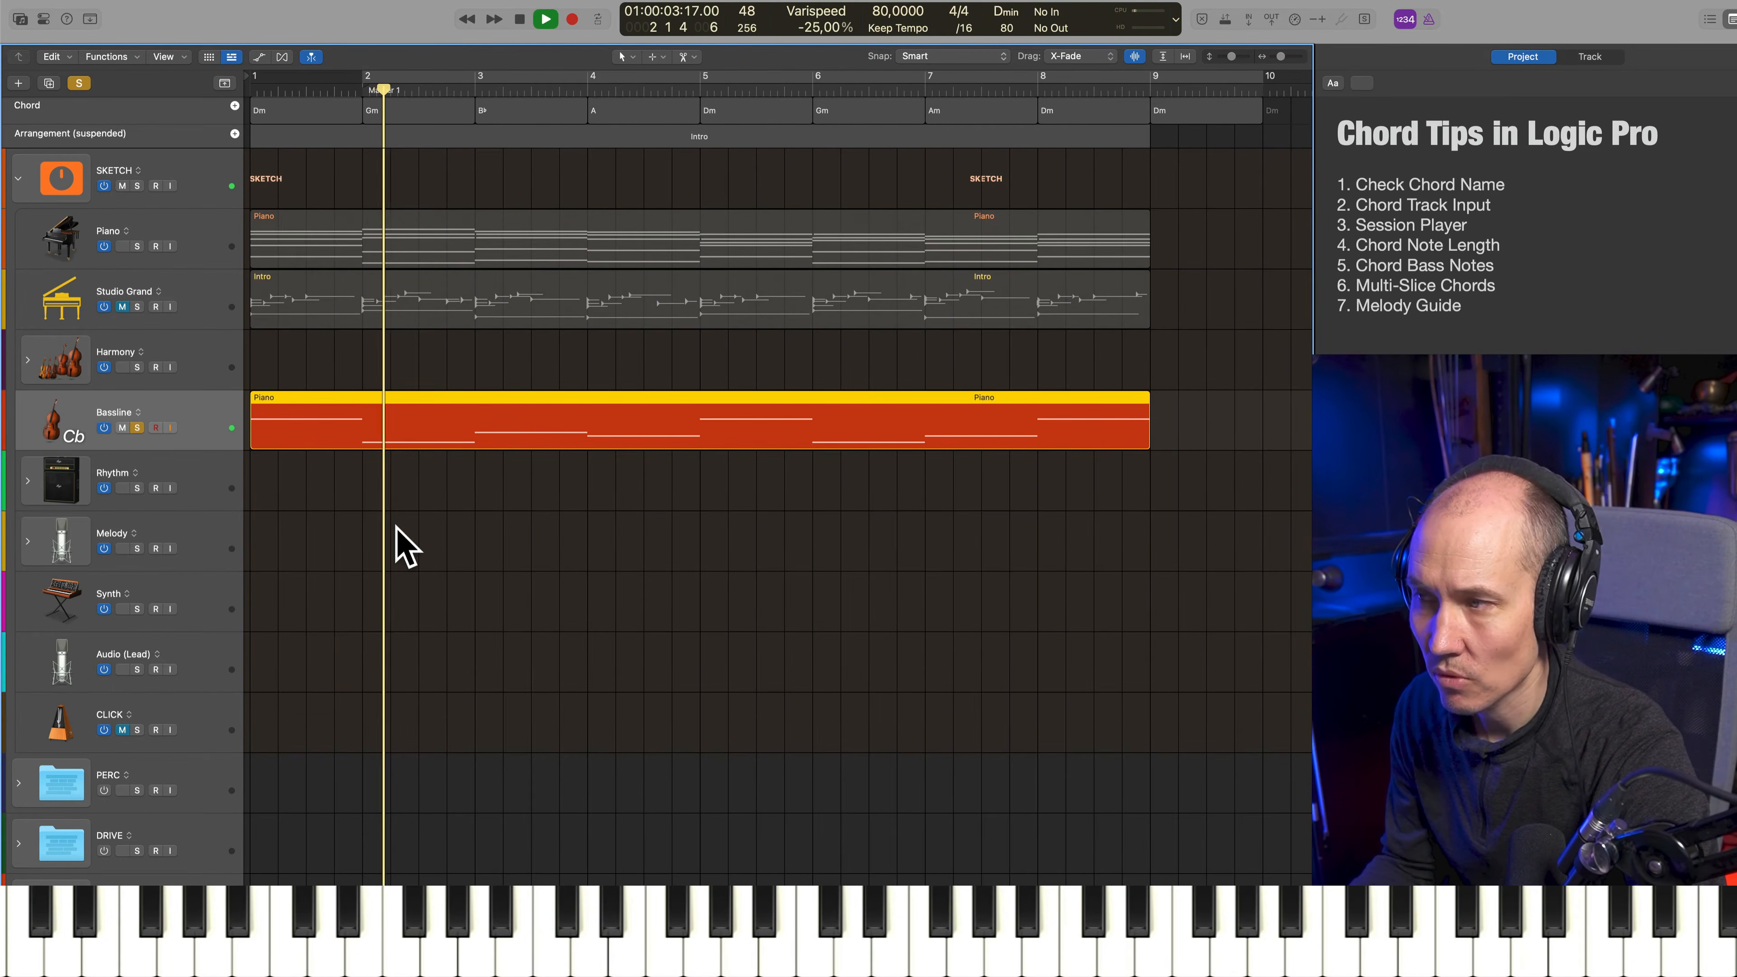
key(p)
key(space)
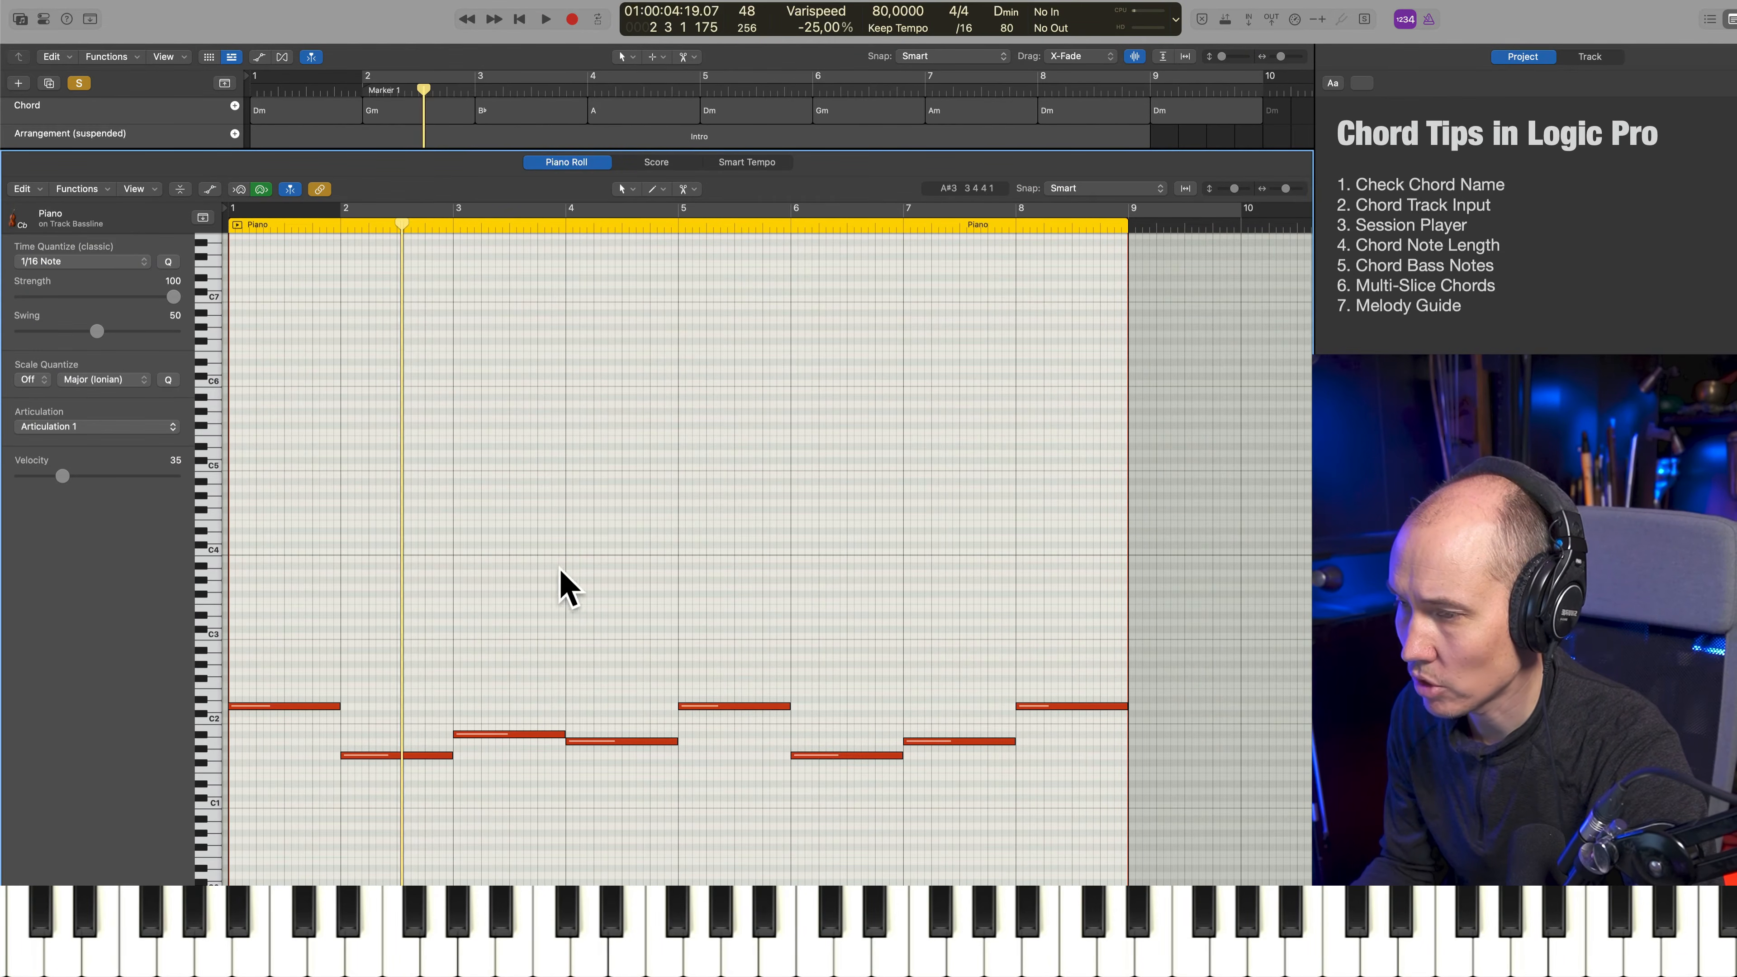
key(p)
key(Return)
click(136, 428)
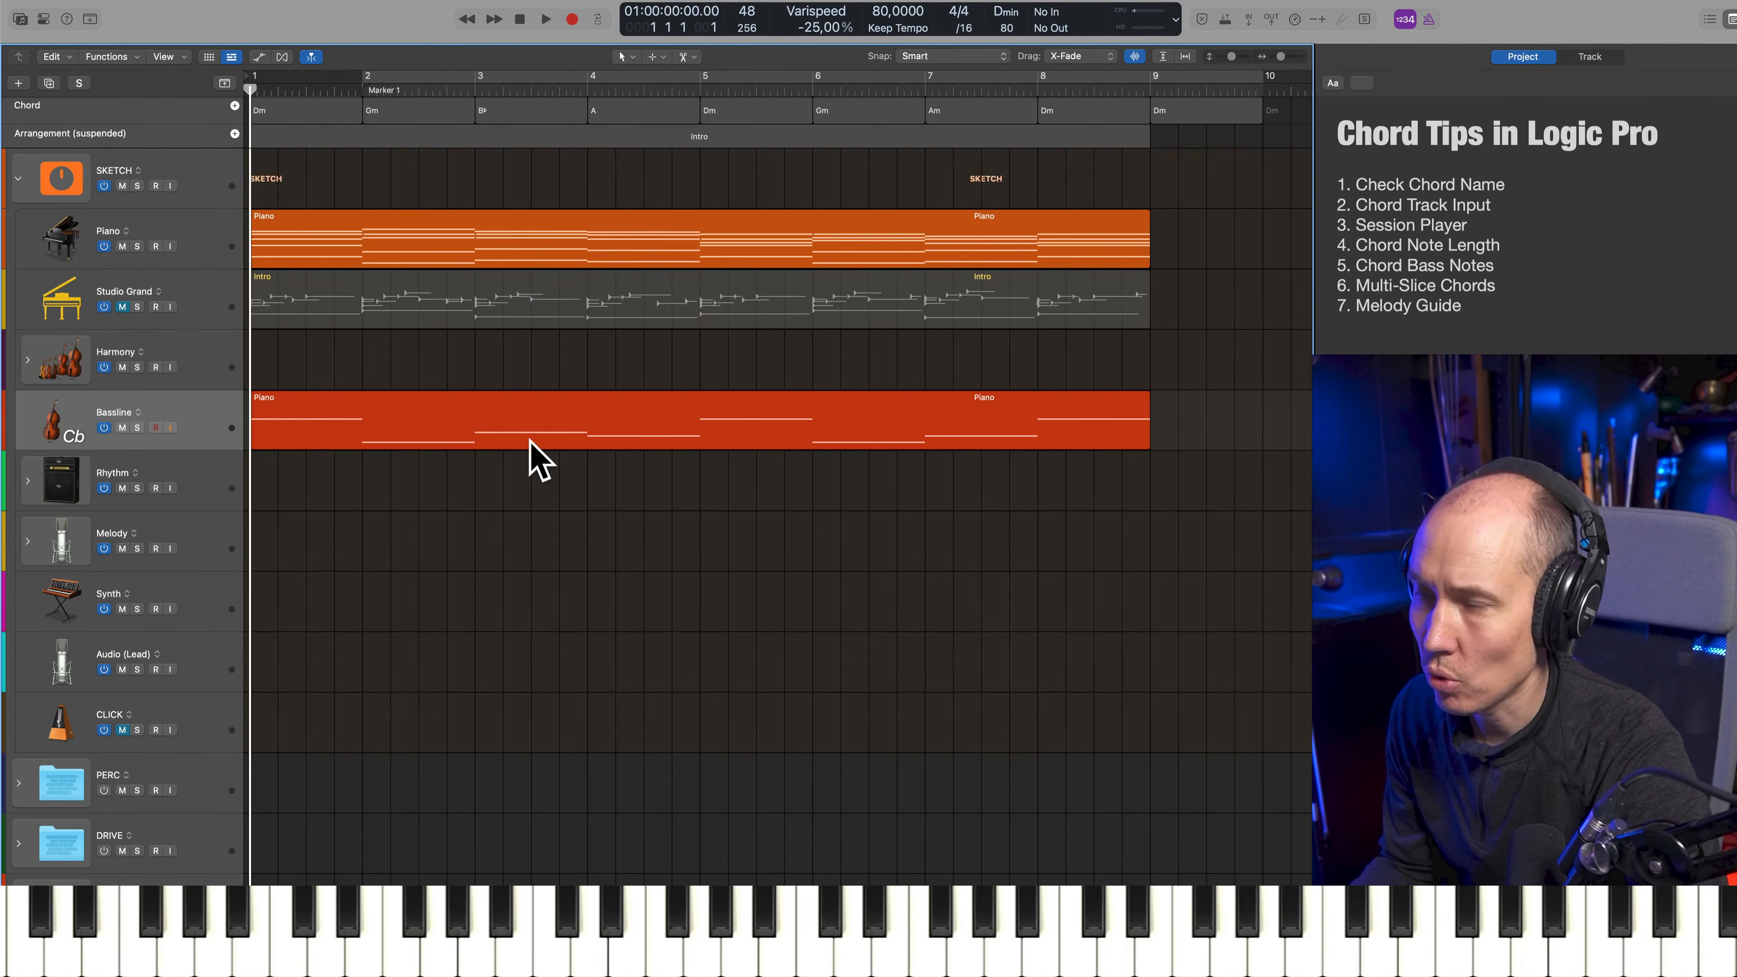
Copy the Piano region onto the Harmony track and delete the lowest note of each chord in the copy
drag(449, 235, 450, 369)
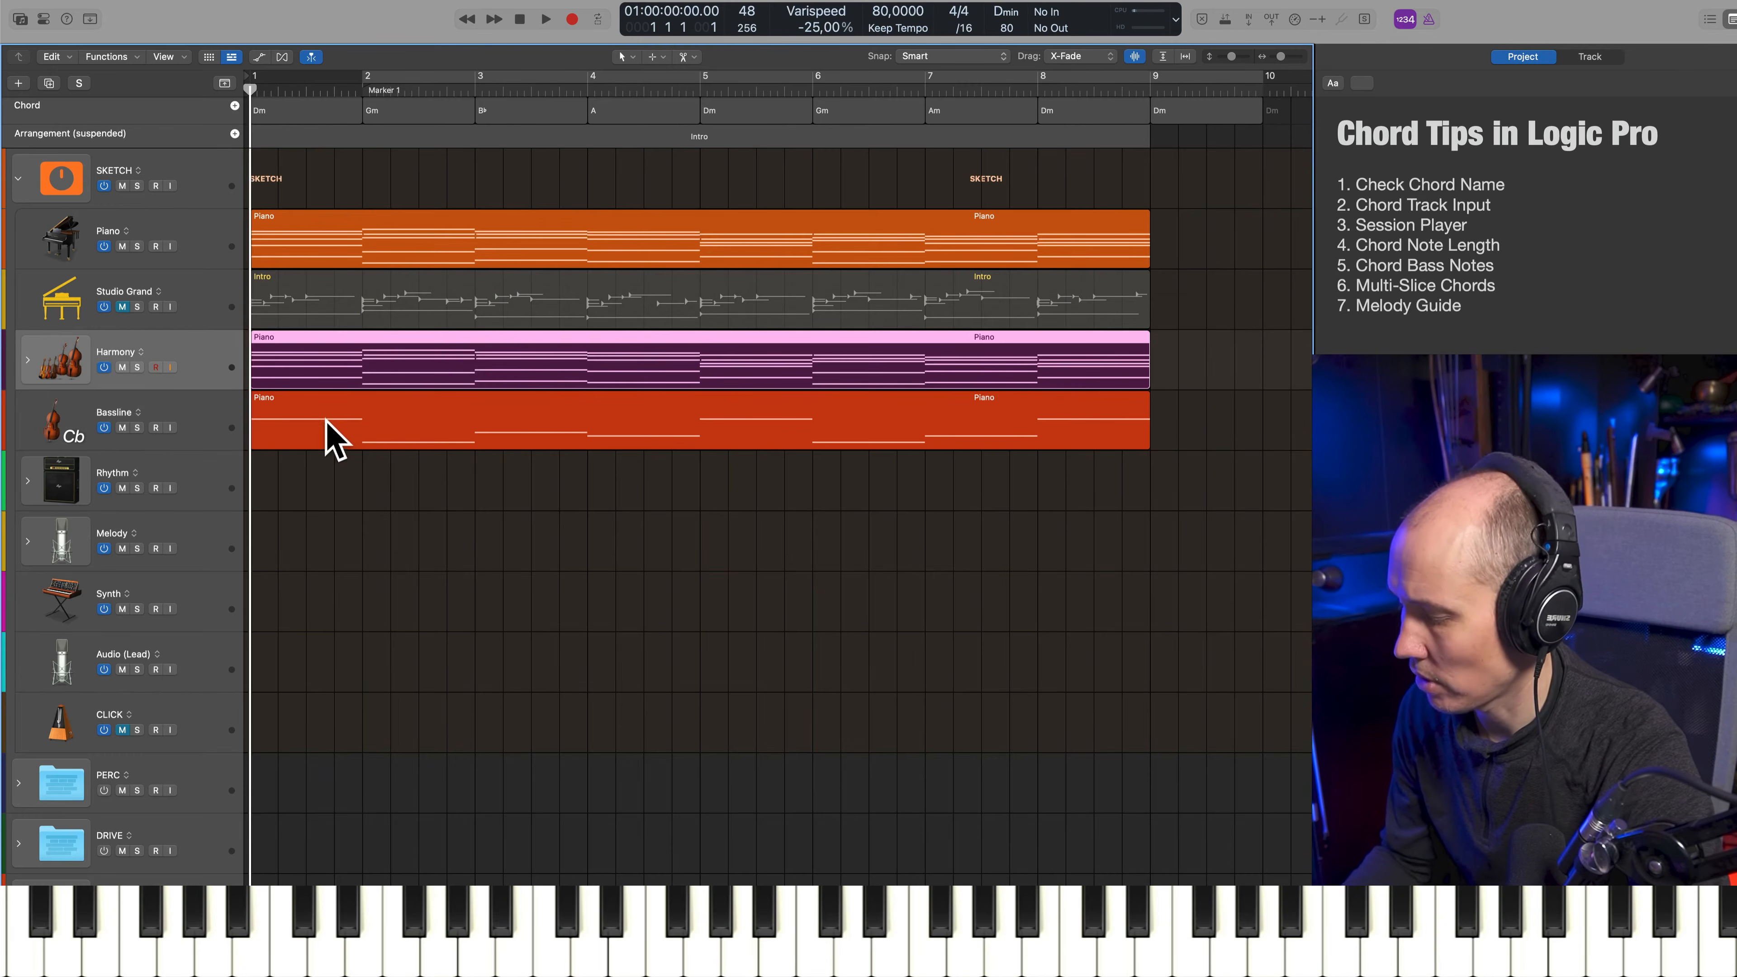
key(e)
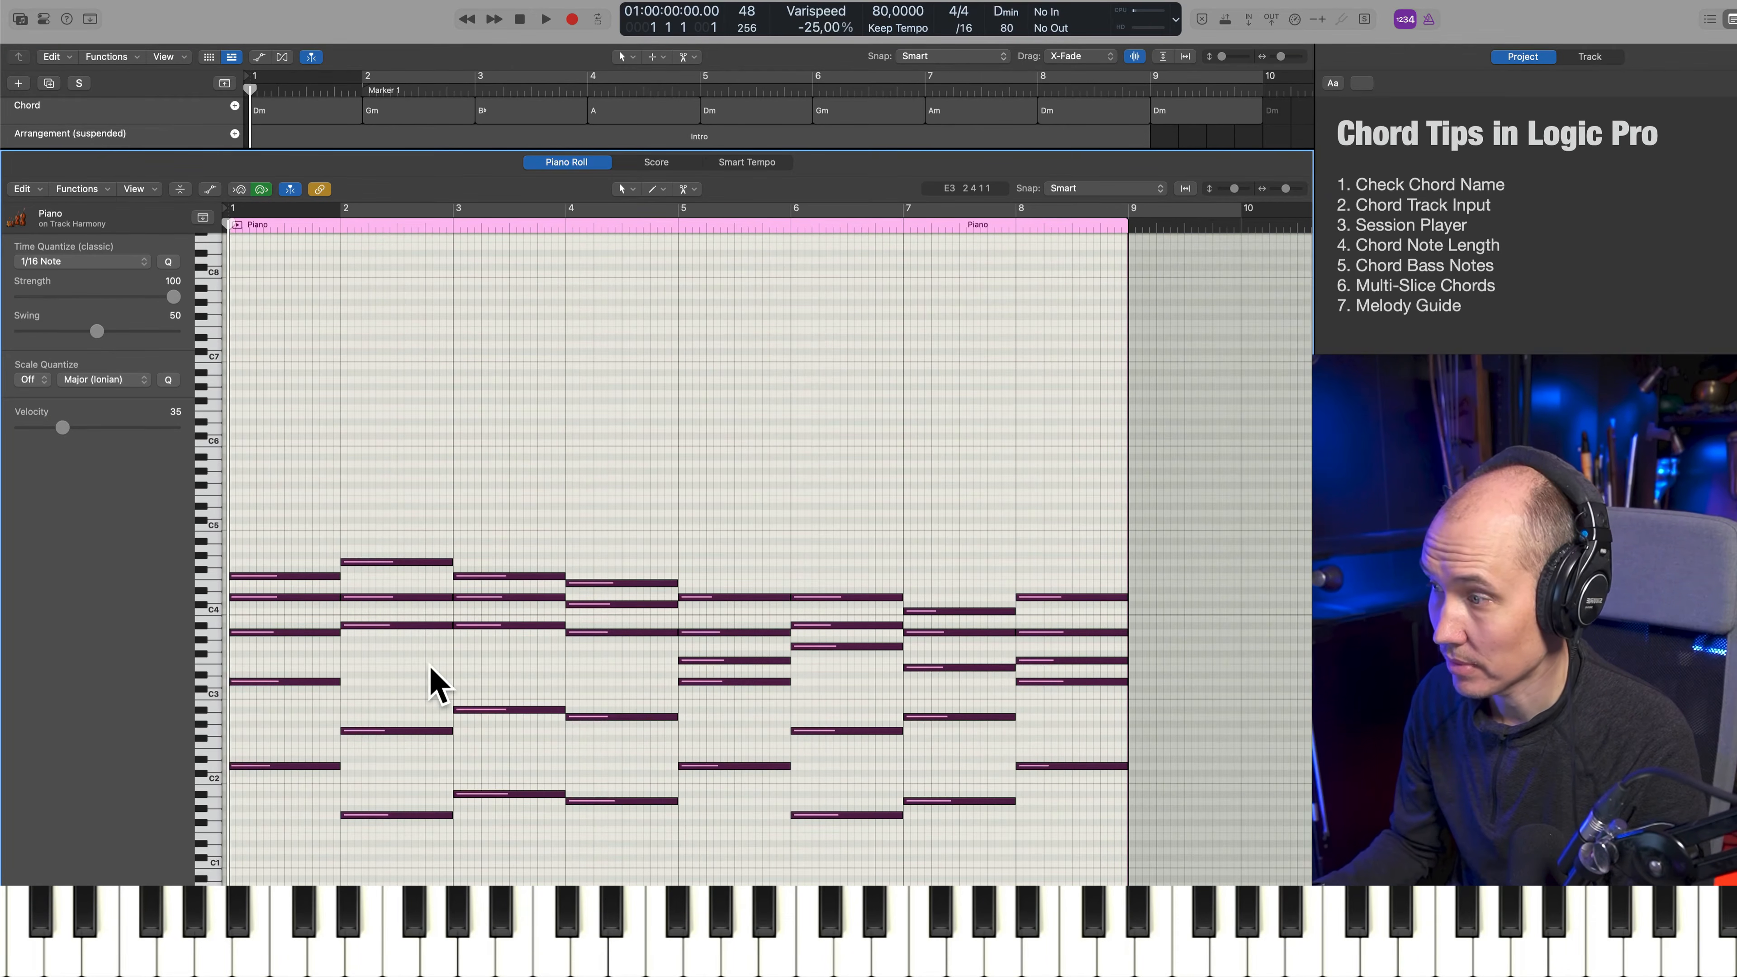
key(shift+Down)
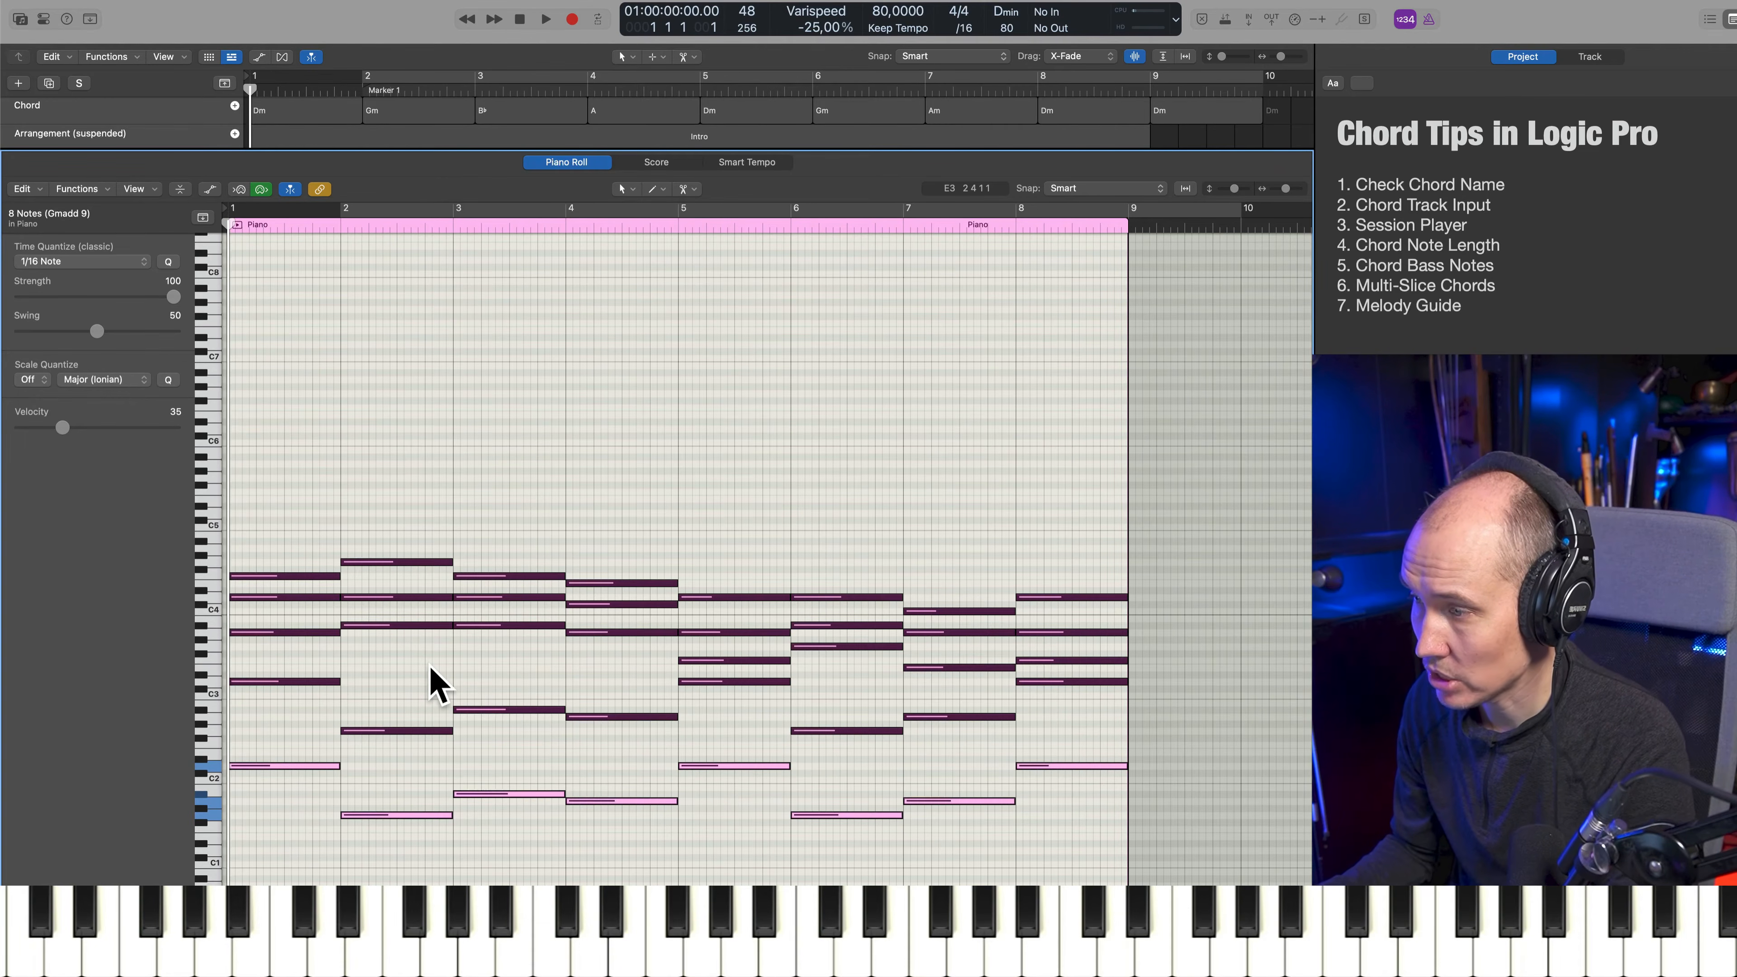
key(Delete)
scroll(428, 674, up, 2)
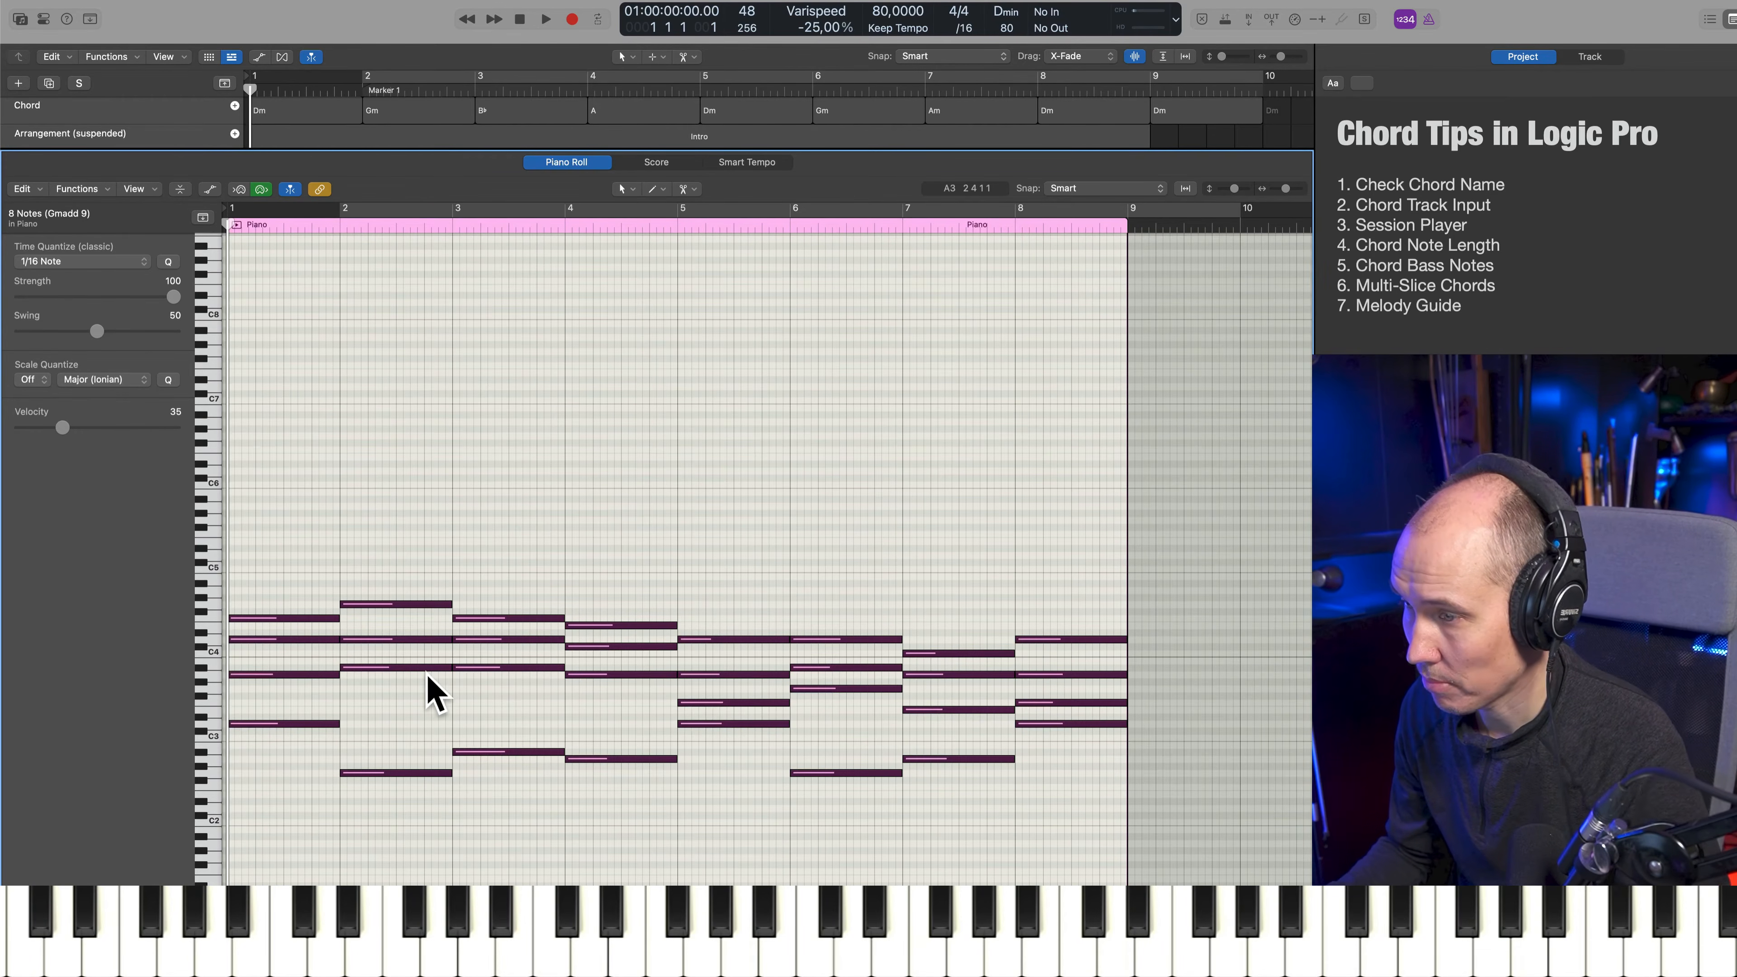
Try to lower the top note of every Harmony chord by one octave
key(shift+Up)
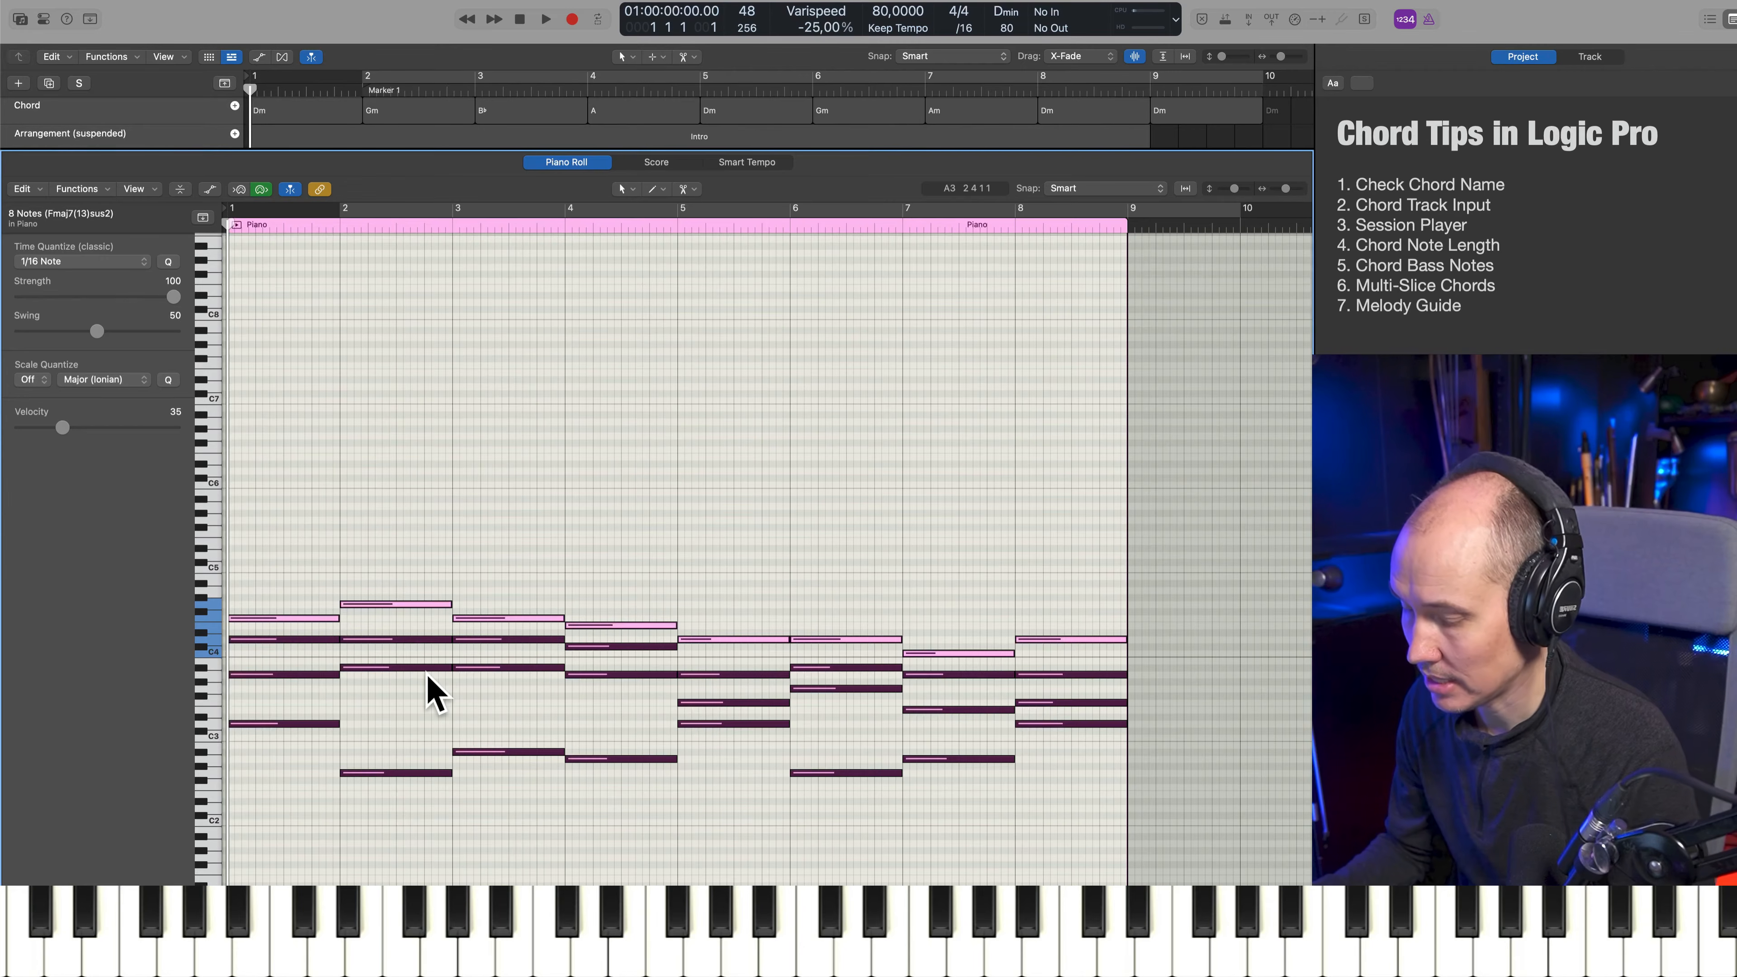
key(alt+shift+Down)
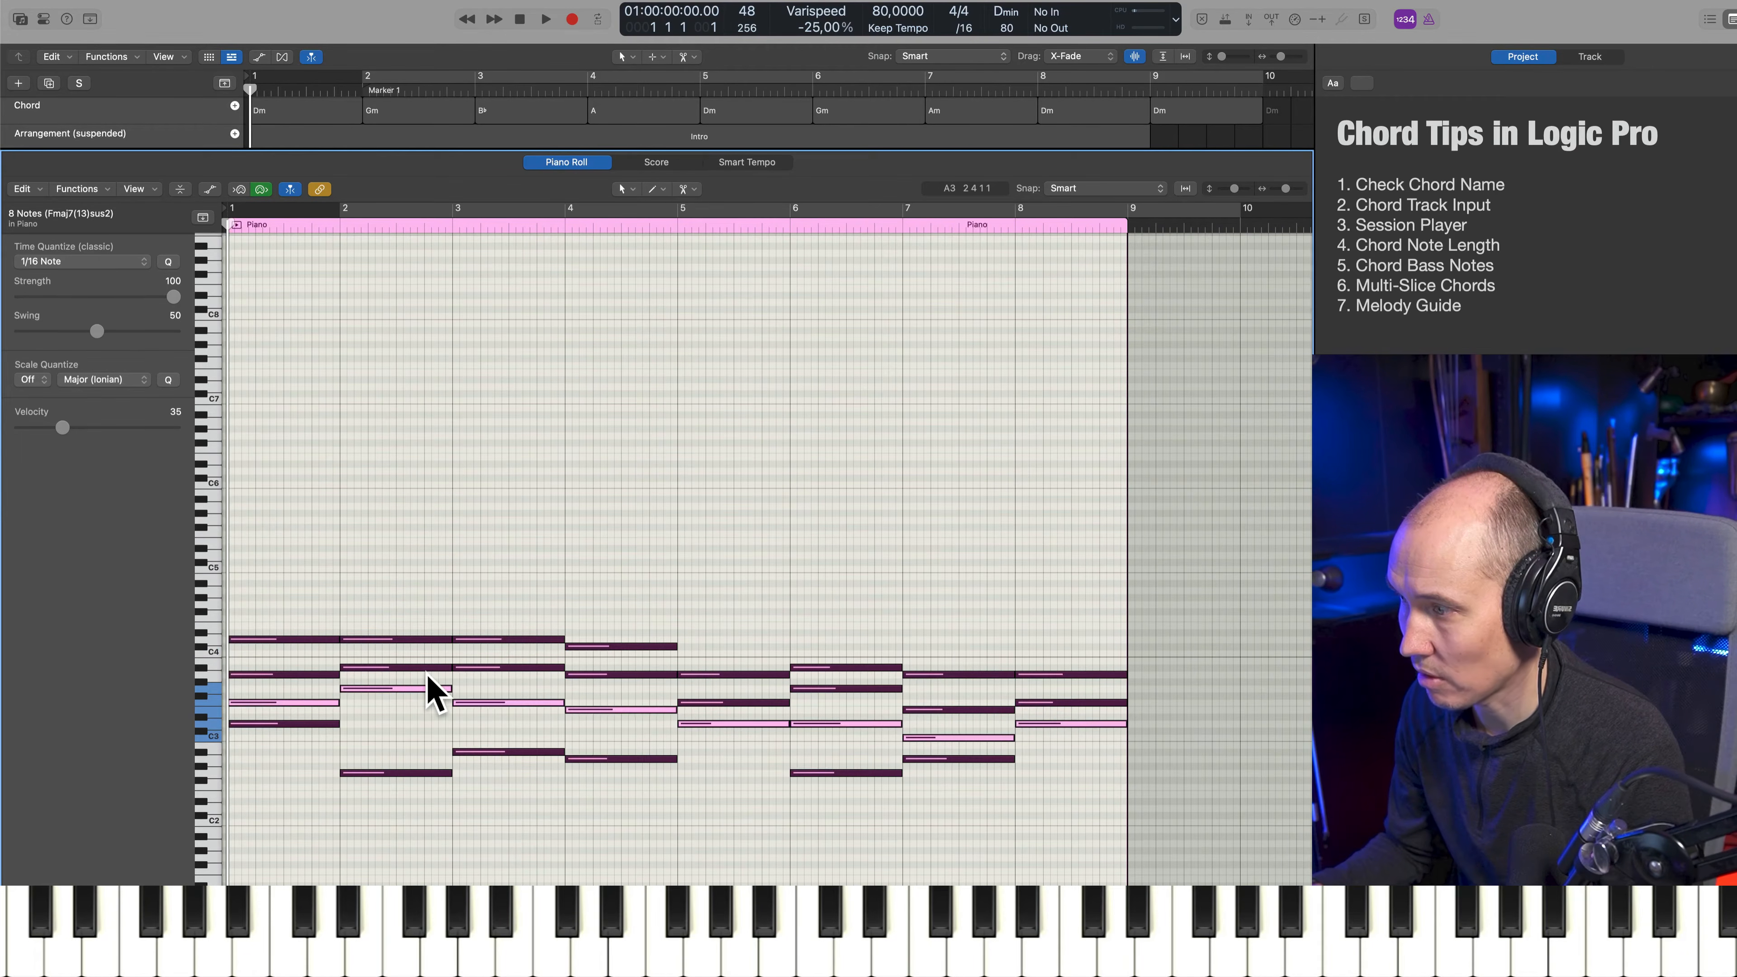
key(alt+shift+Up)
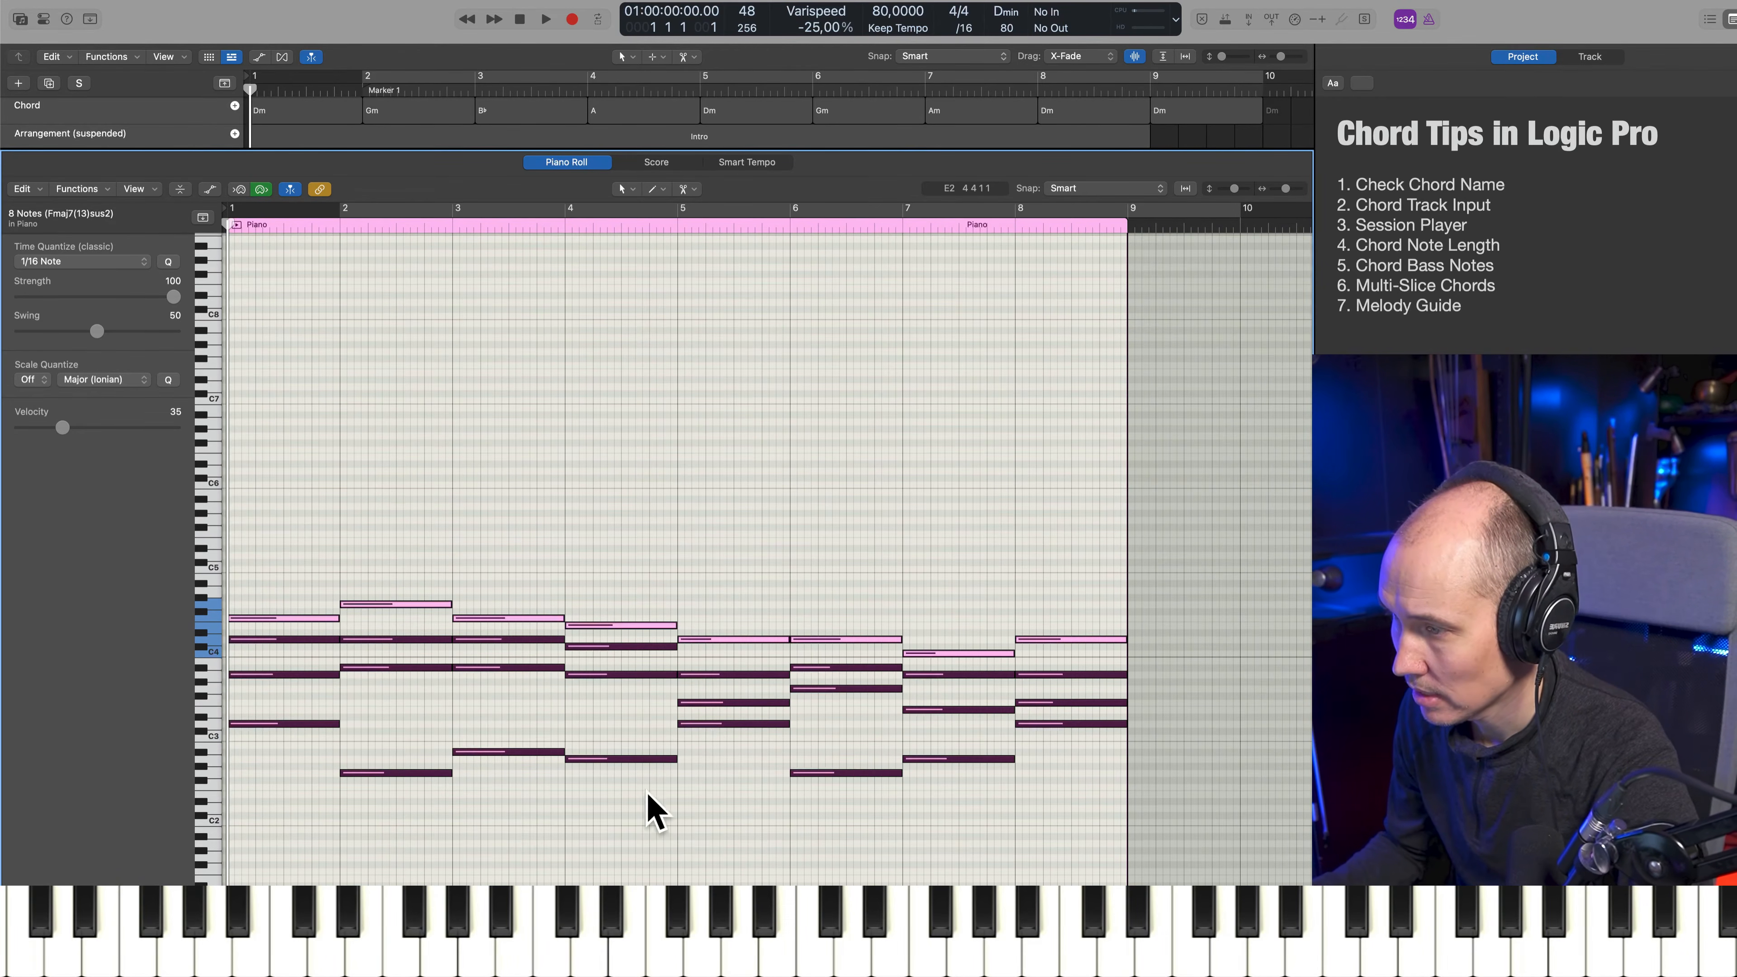
Lower the lowest Harmony notes in bars 5, 8 and 1 by one octave each
click(756, 723)
key(alt+shift+Down)
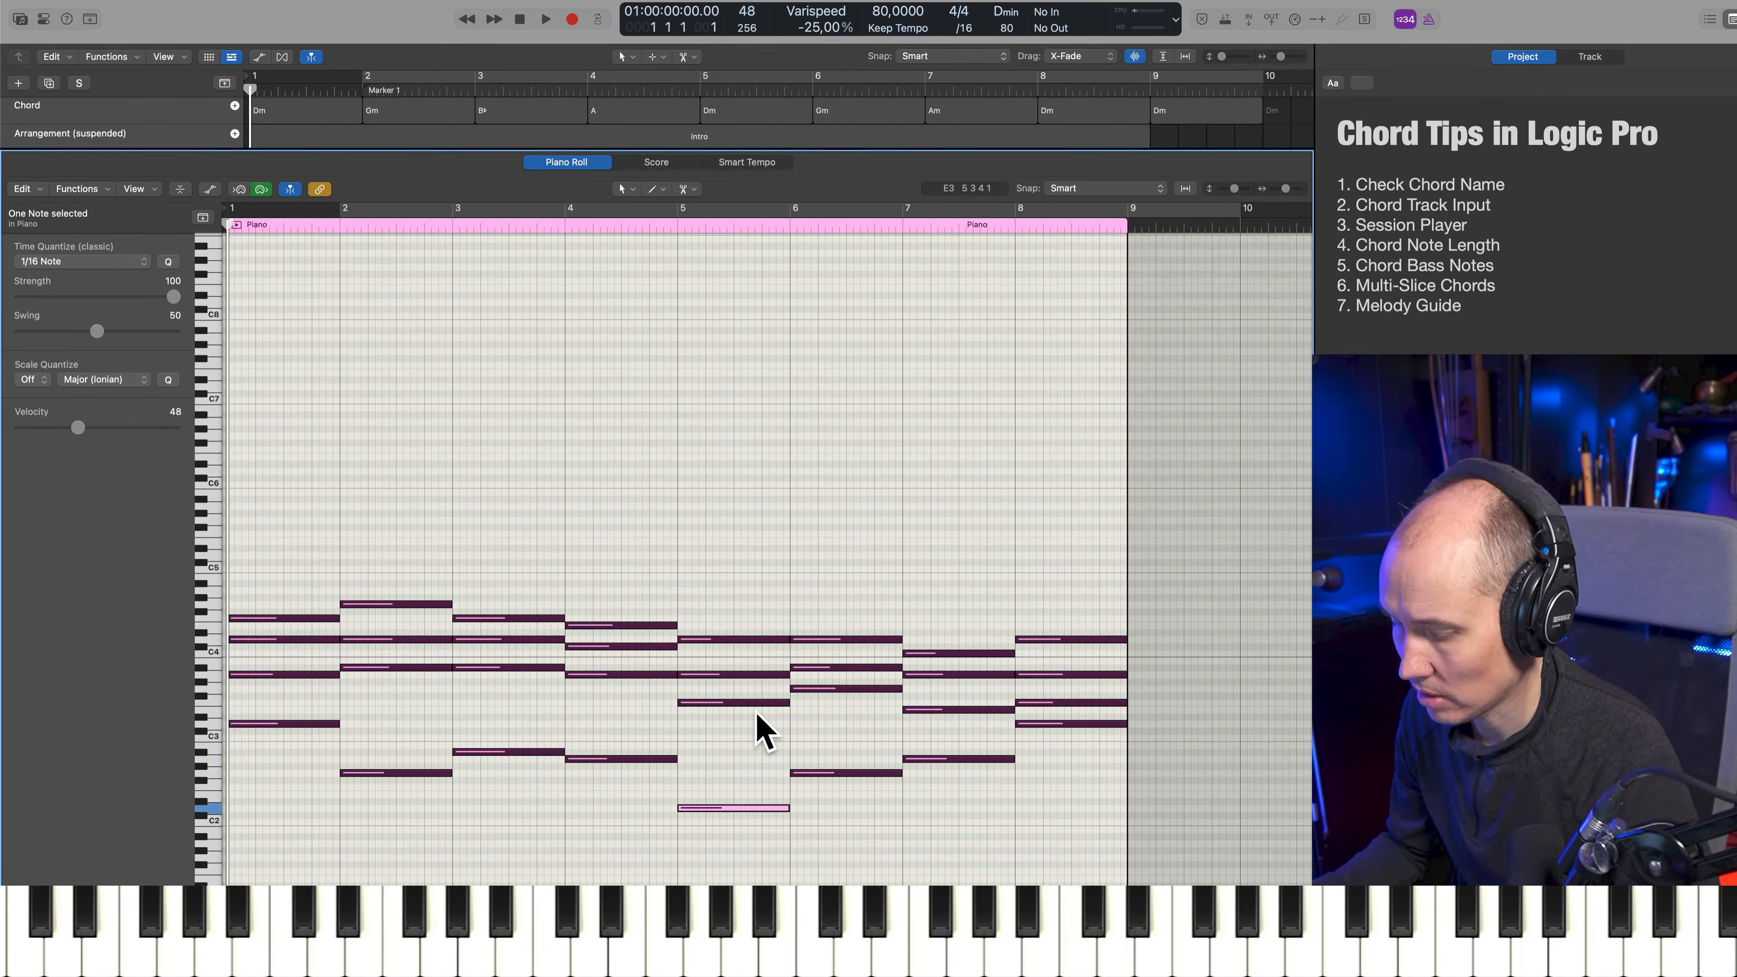
key(shift+Up)
key(alt+shift+Down)
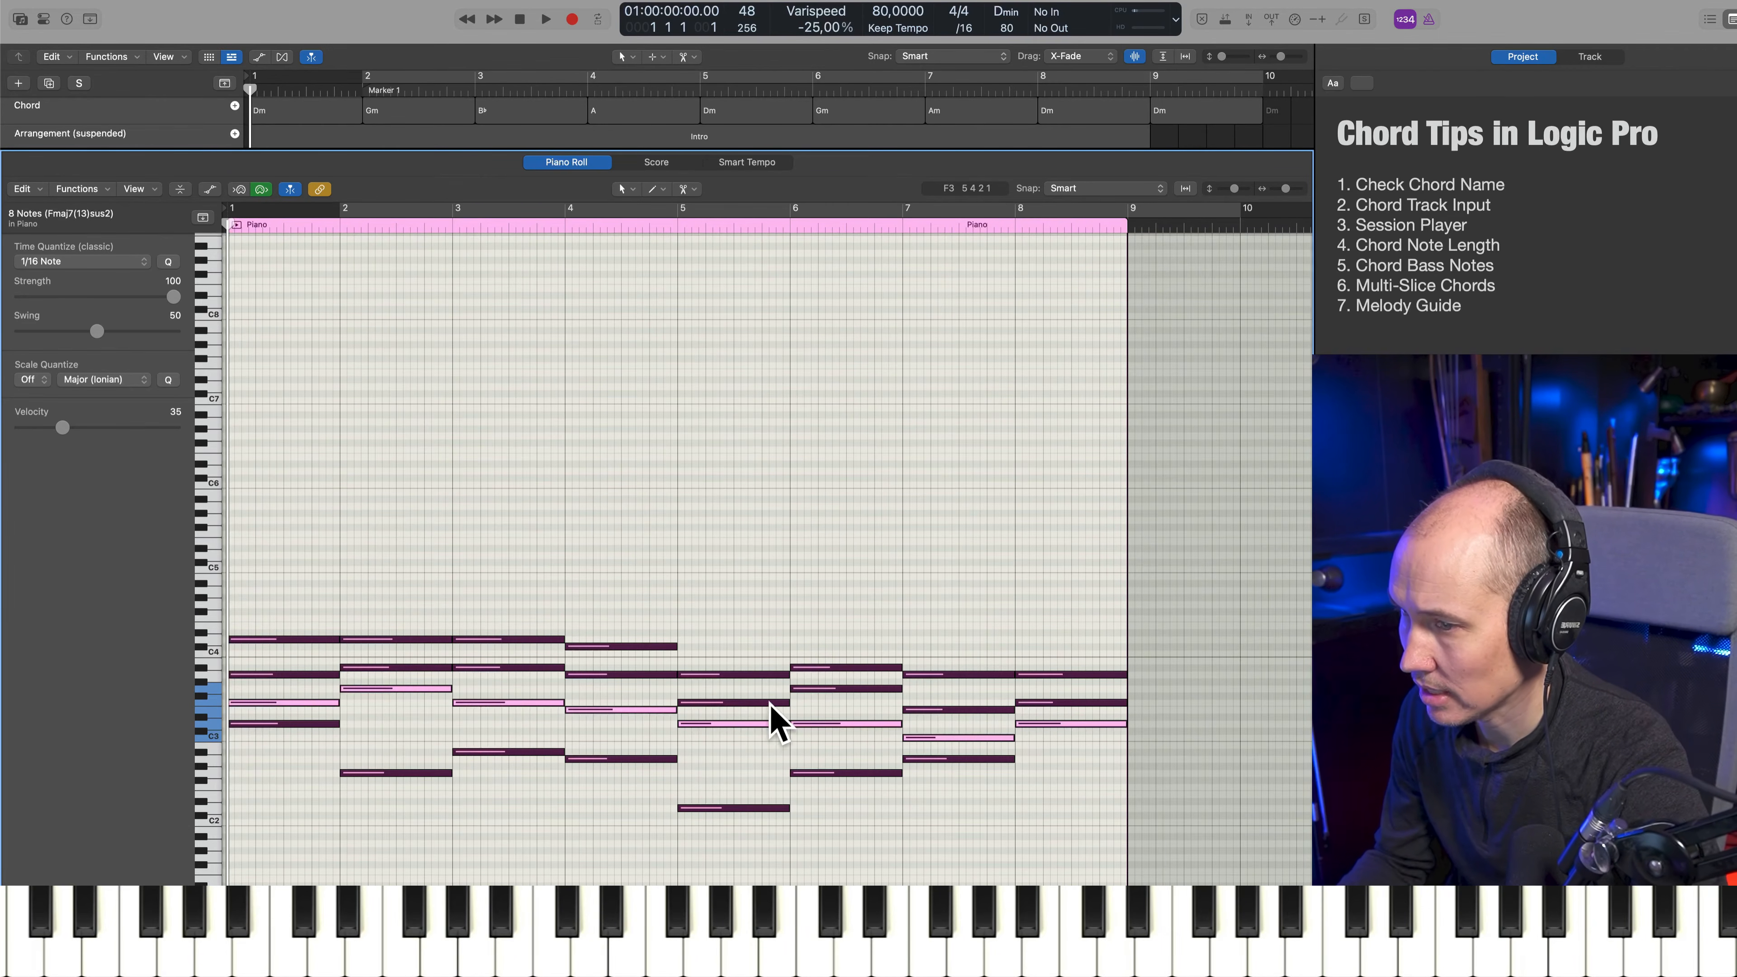
key(alt+shift+Up)
click(1072, 723)
key(alt+shift+Down)
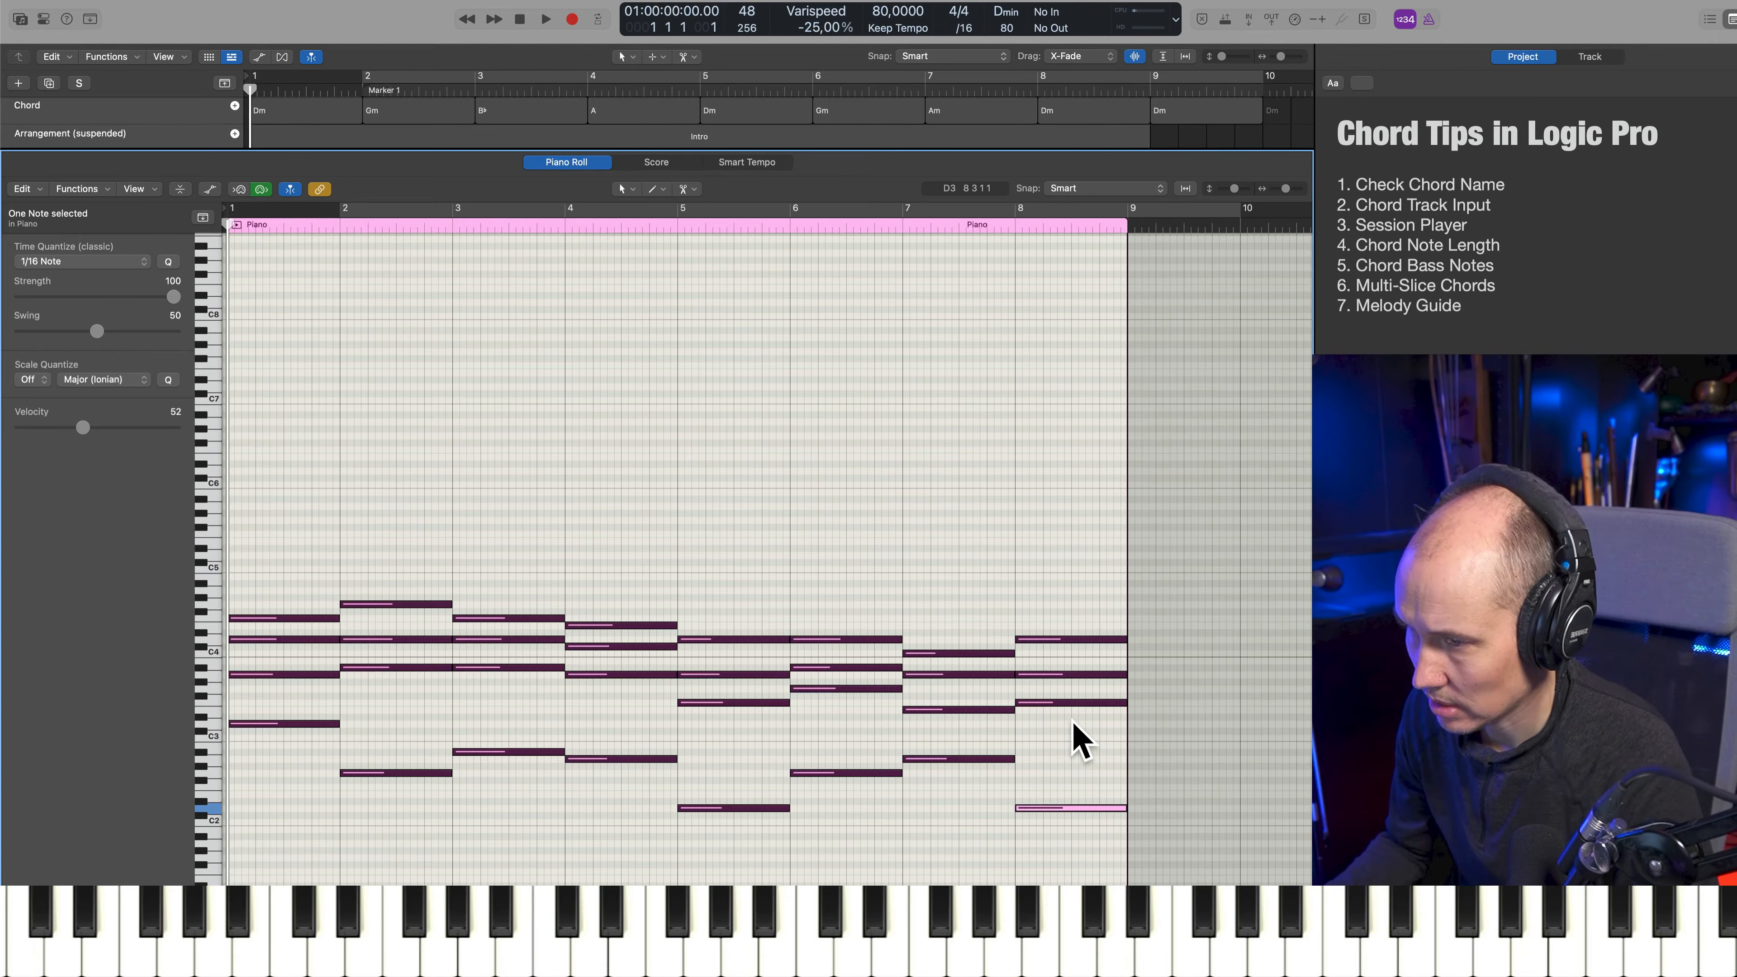
click(325, 724)
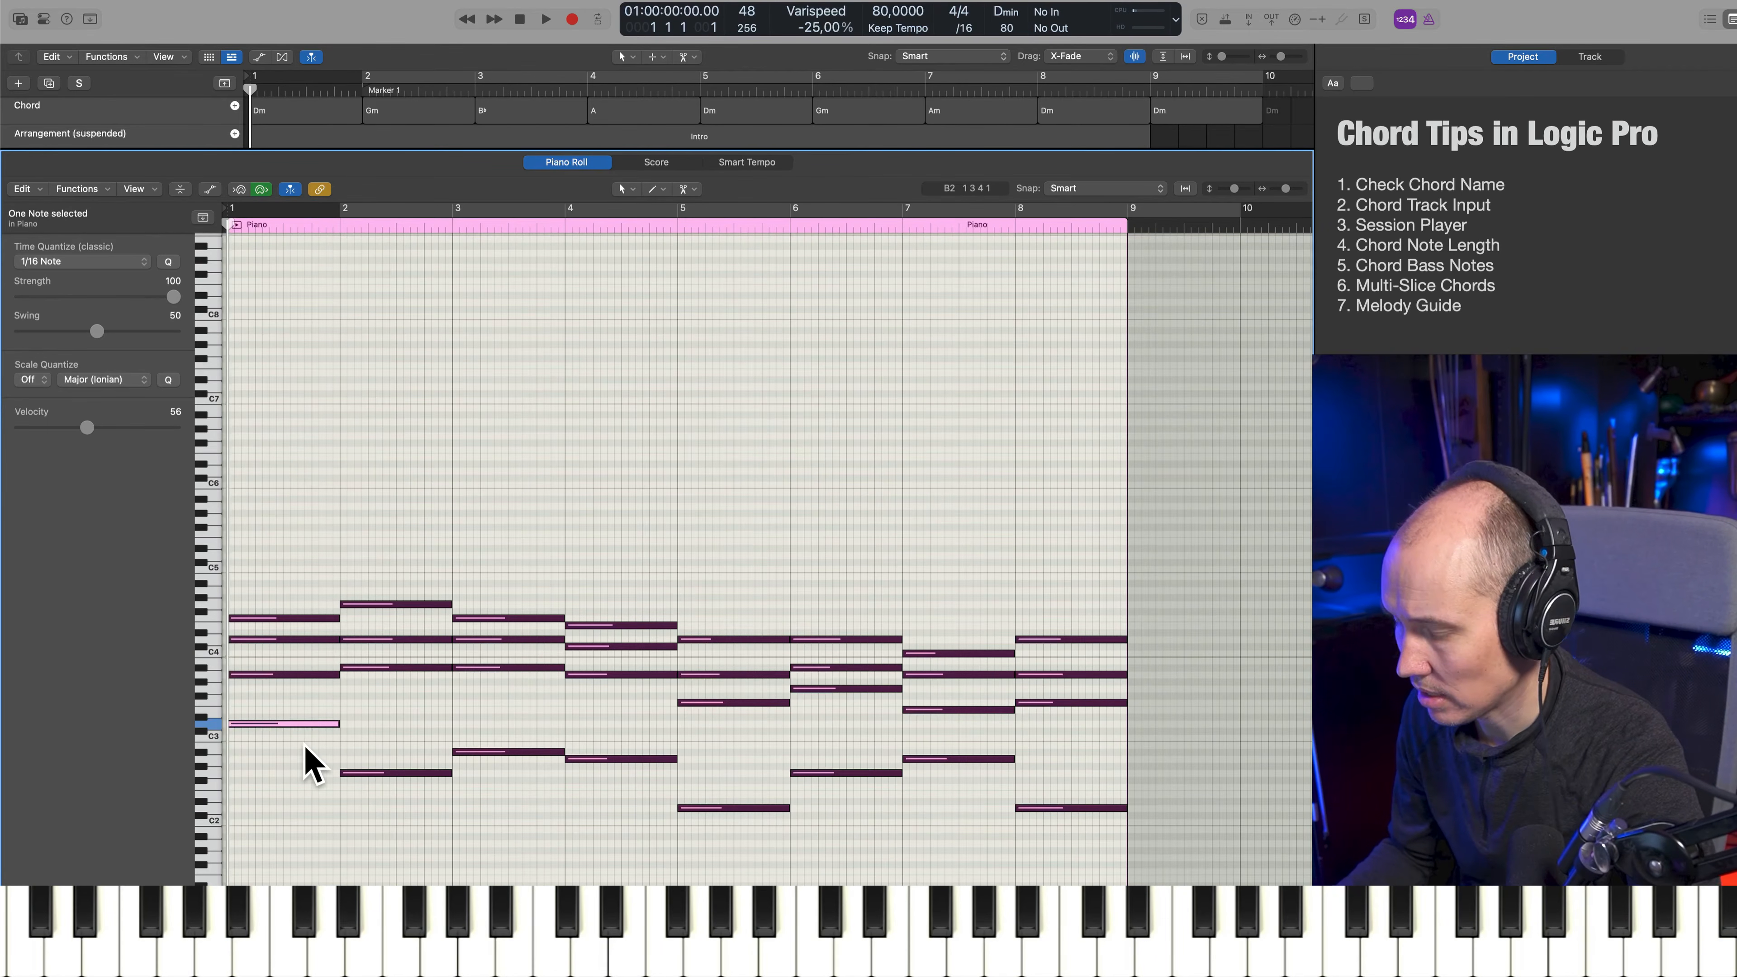
key(alt+shift+Down)
click(373, 586)
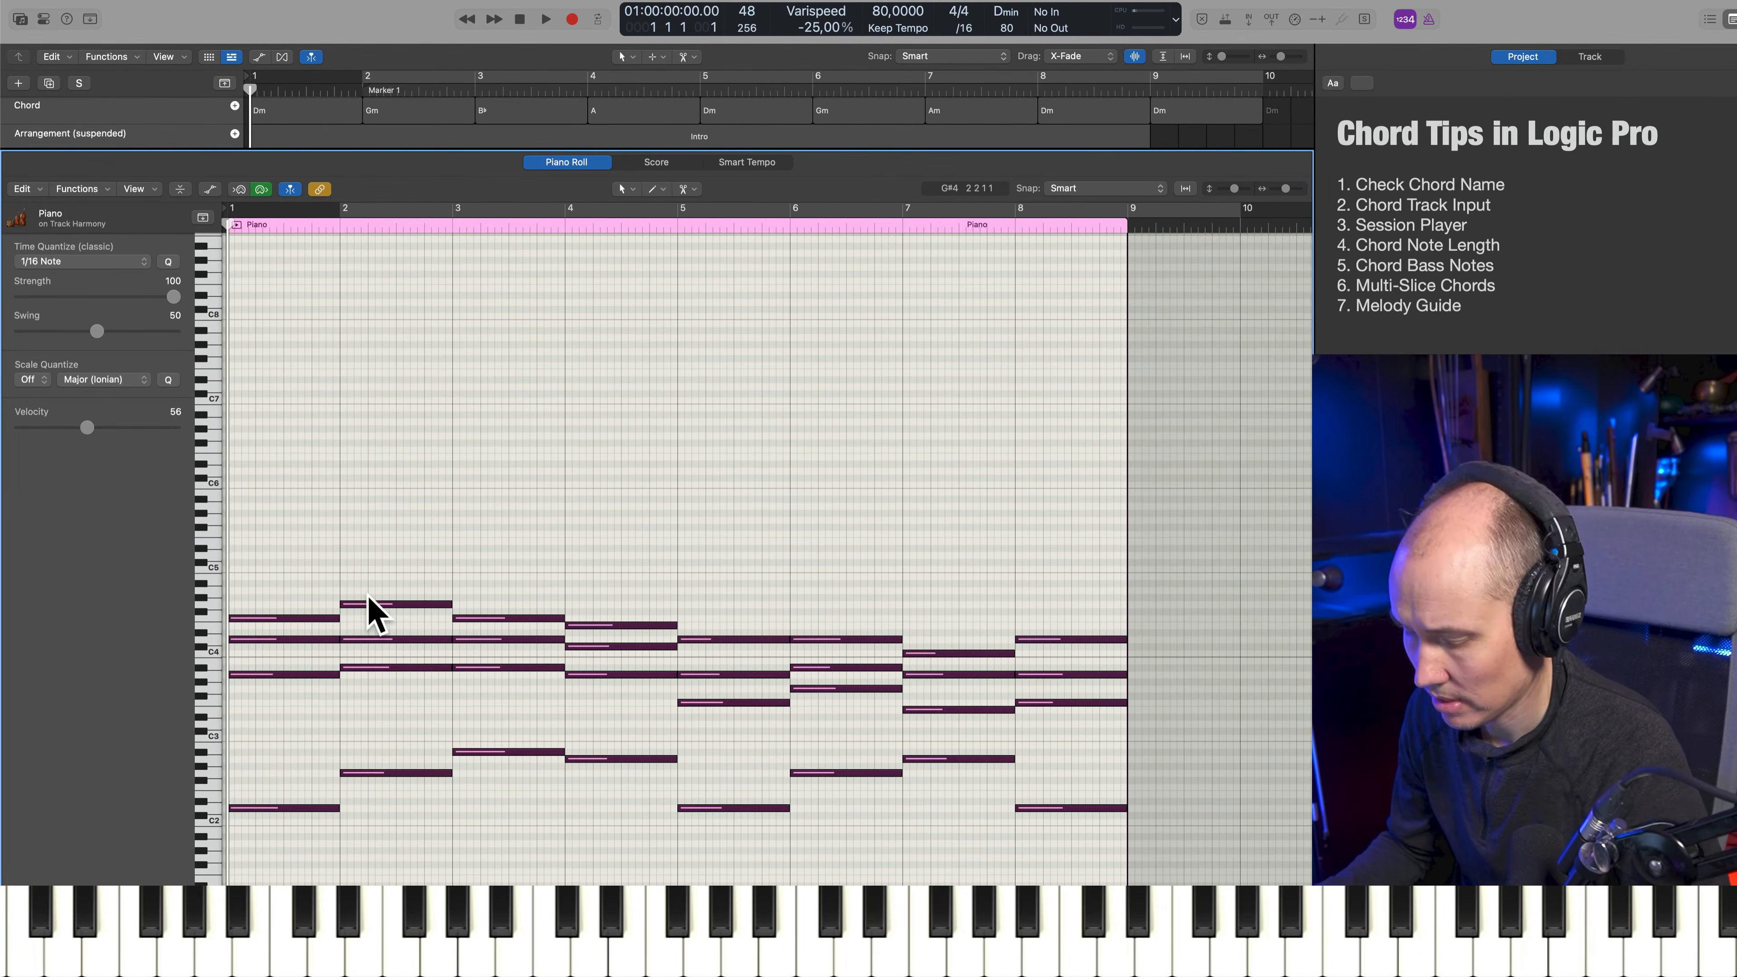
Transpose the top note of every Harmony chord down one octave and start playback
key(shift+Up)
key(alt+shift+Down)
key(space)
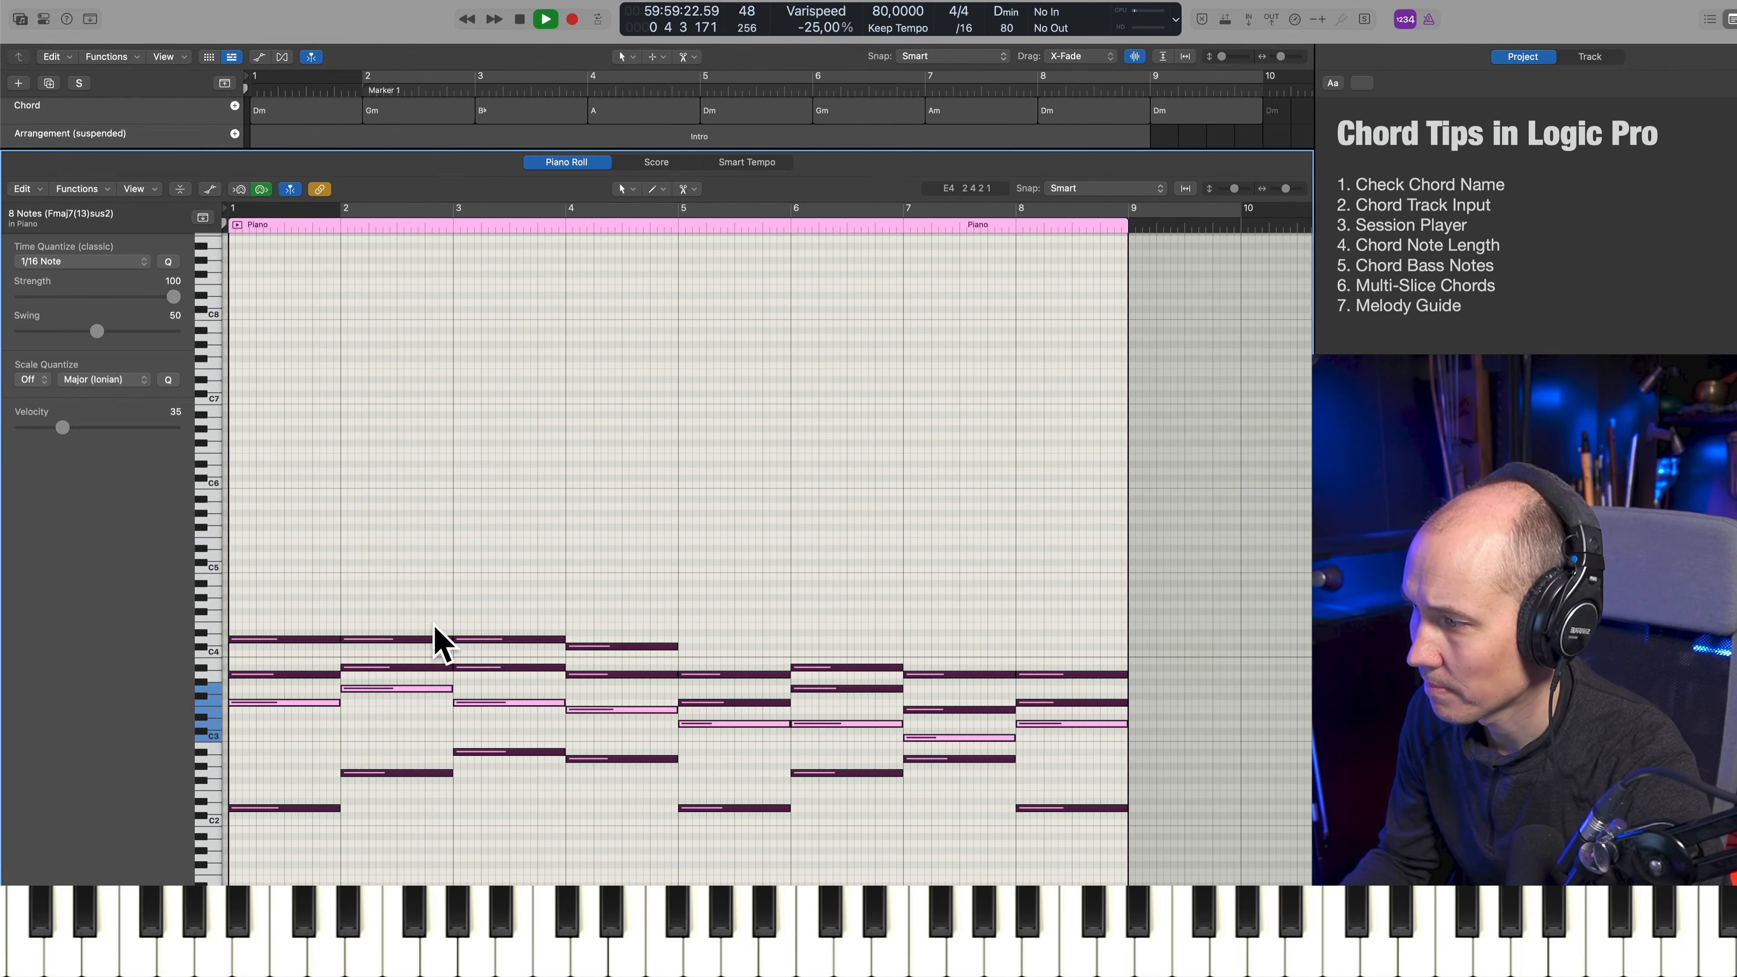
Name all regions after their tracks, then stop playback and clear the selection
key(e)
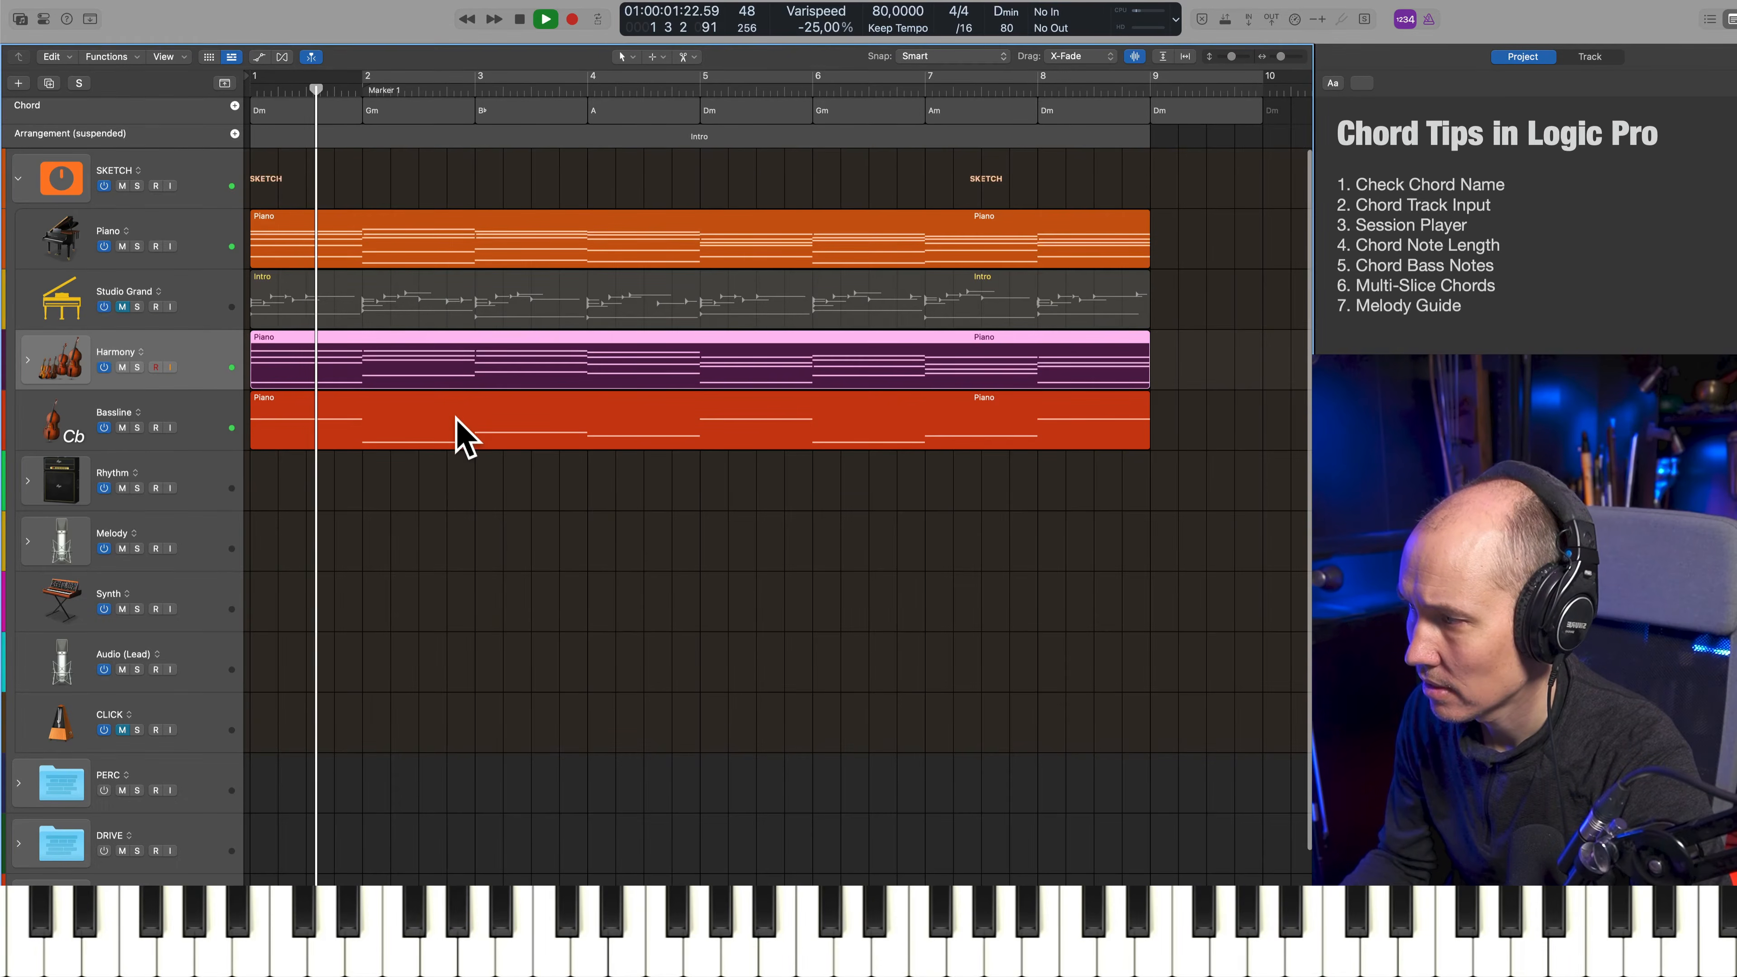
key(super+a)
key(alt+shift+n)
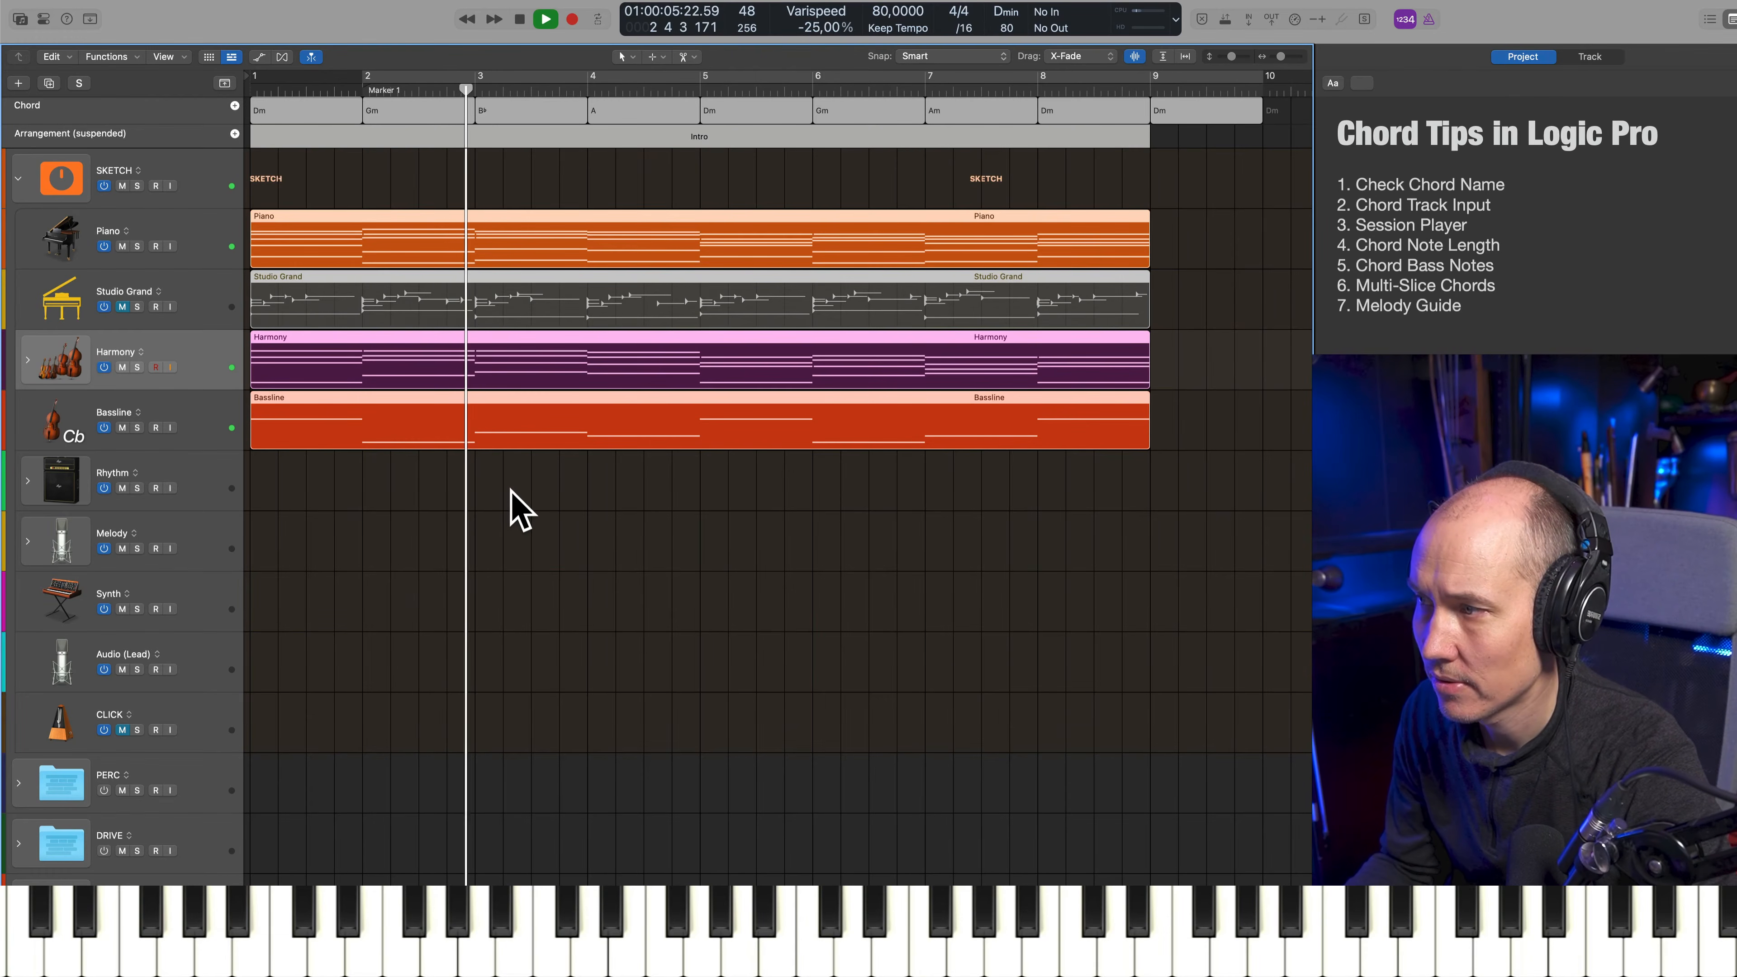
key(space)
click(515, 456)
Join repeated notes in the Harmony region: D4 across bars 1–3, A3 across bars 4–5, and D3 across bars 5–6
click(542, 381)
key(e)
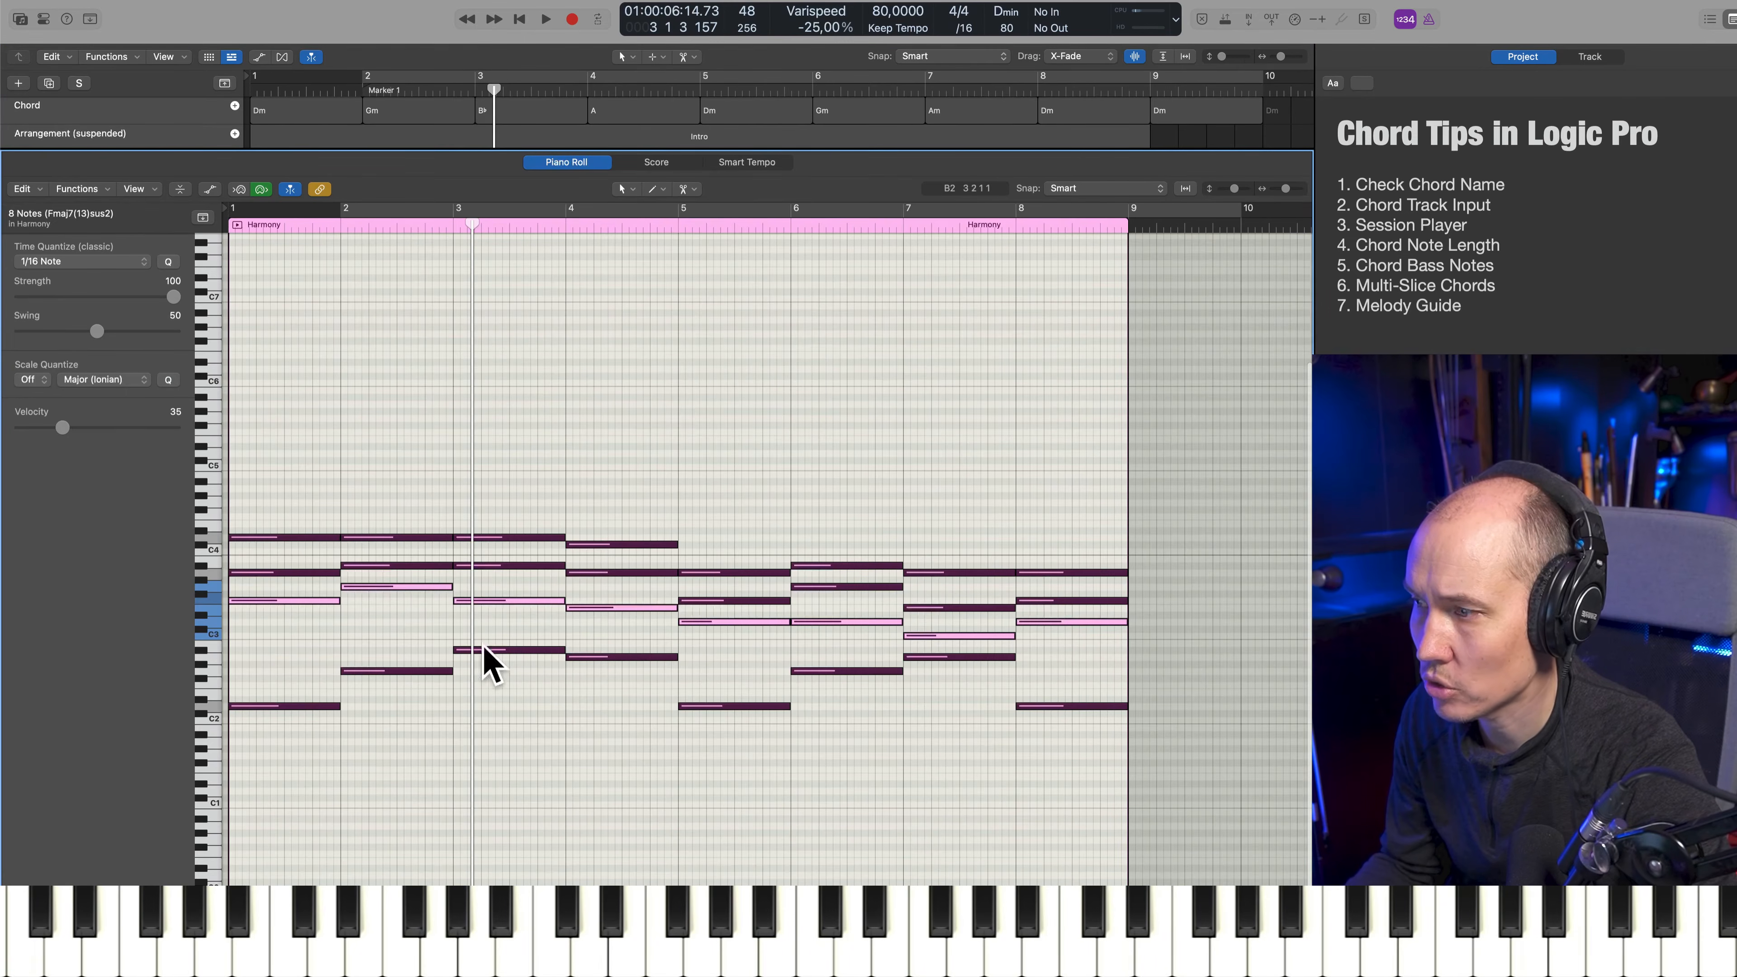
drag(329, 505, 397, 560)
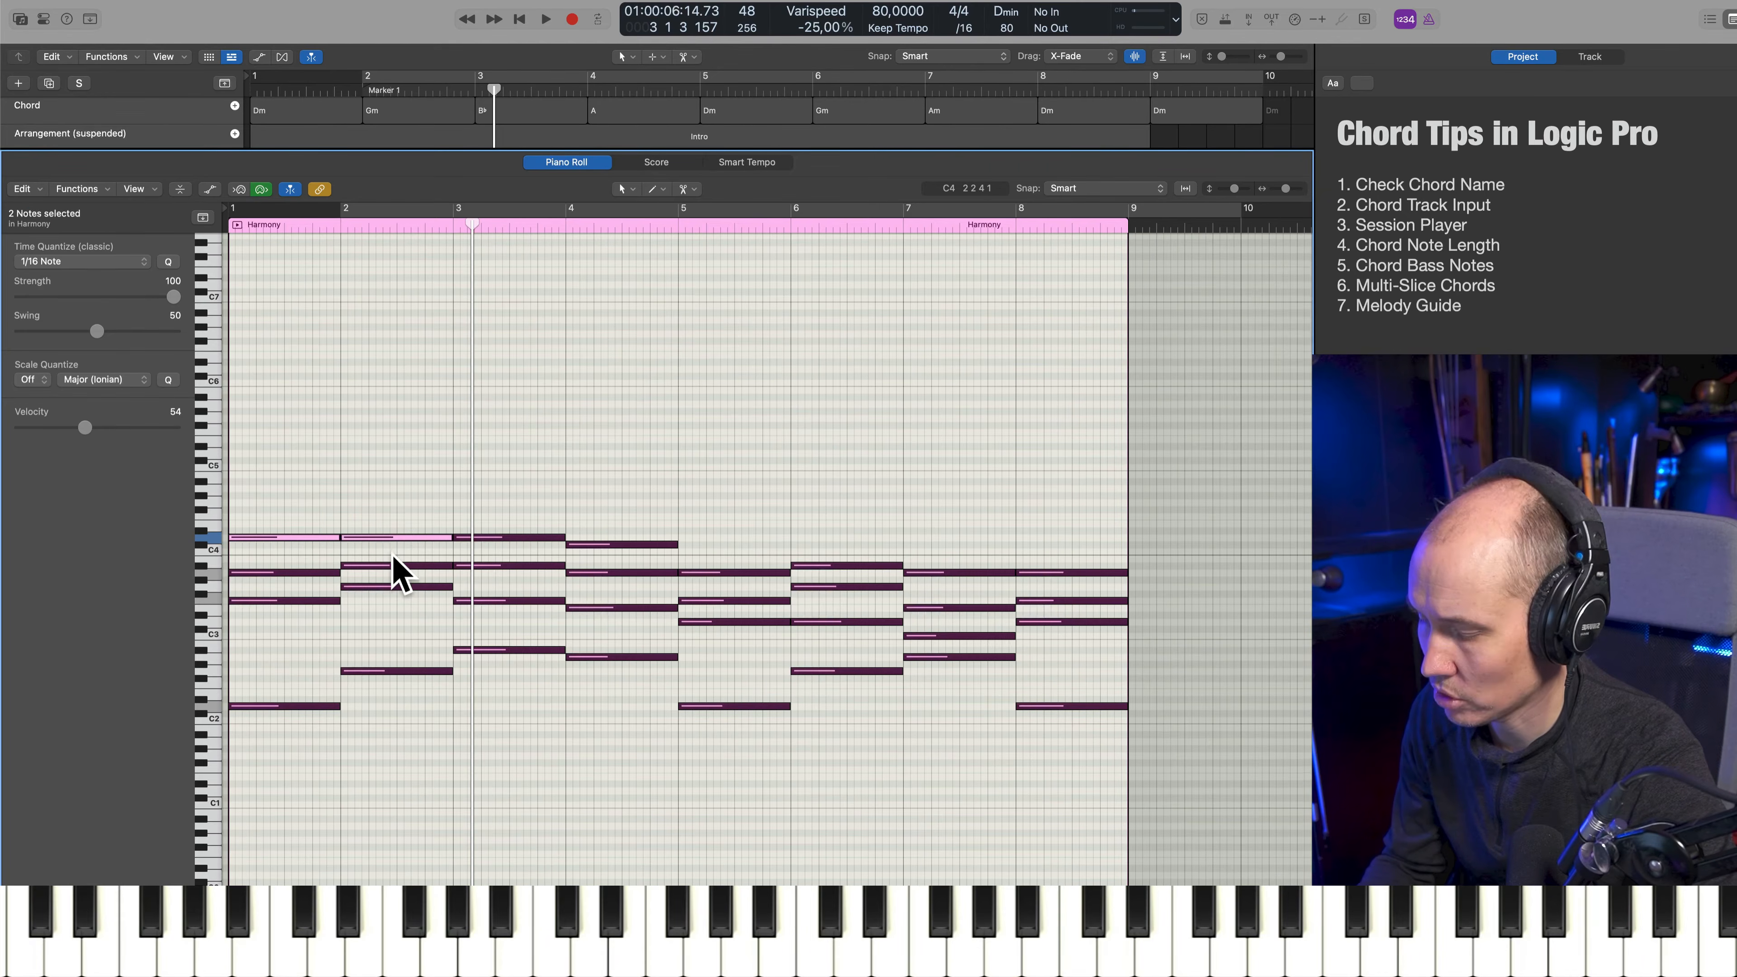
key(super+j)
drag(430, 505, 500, 545)
key(super+j)
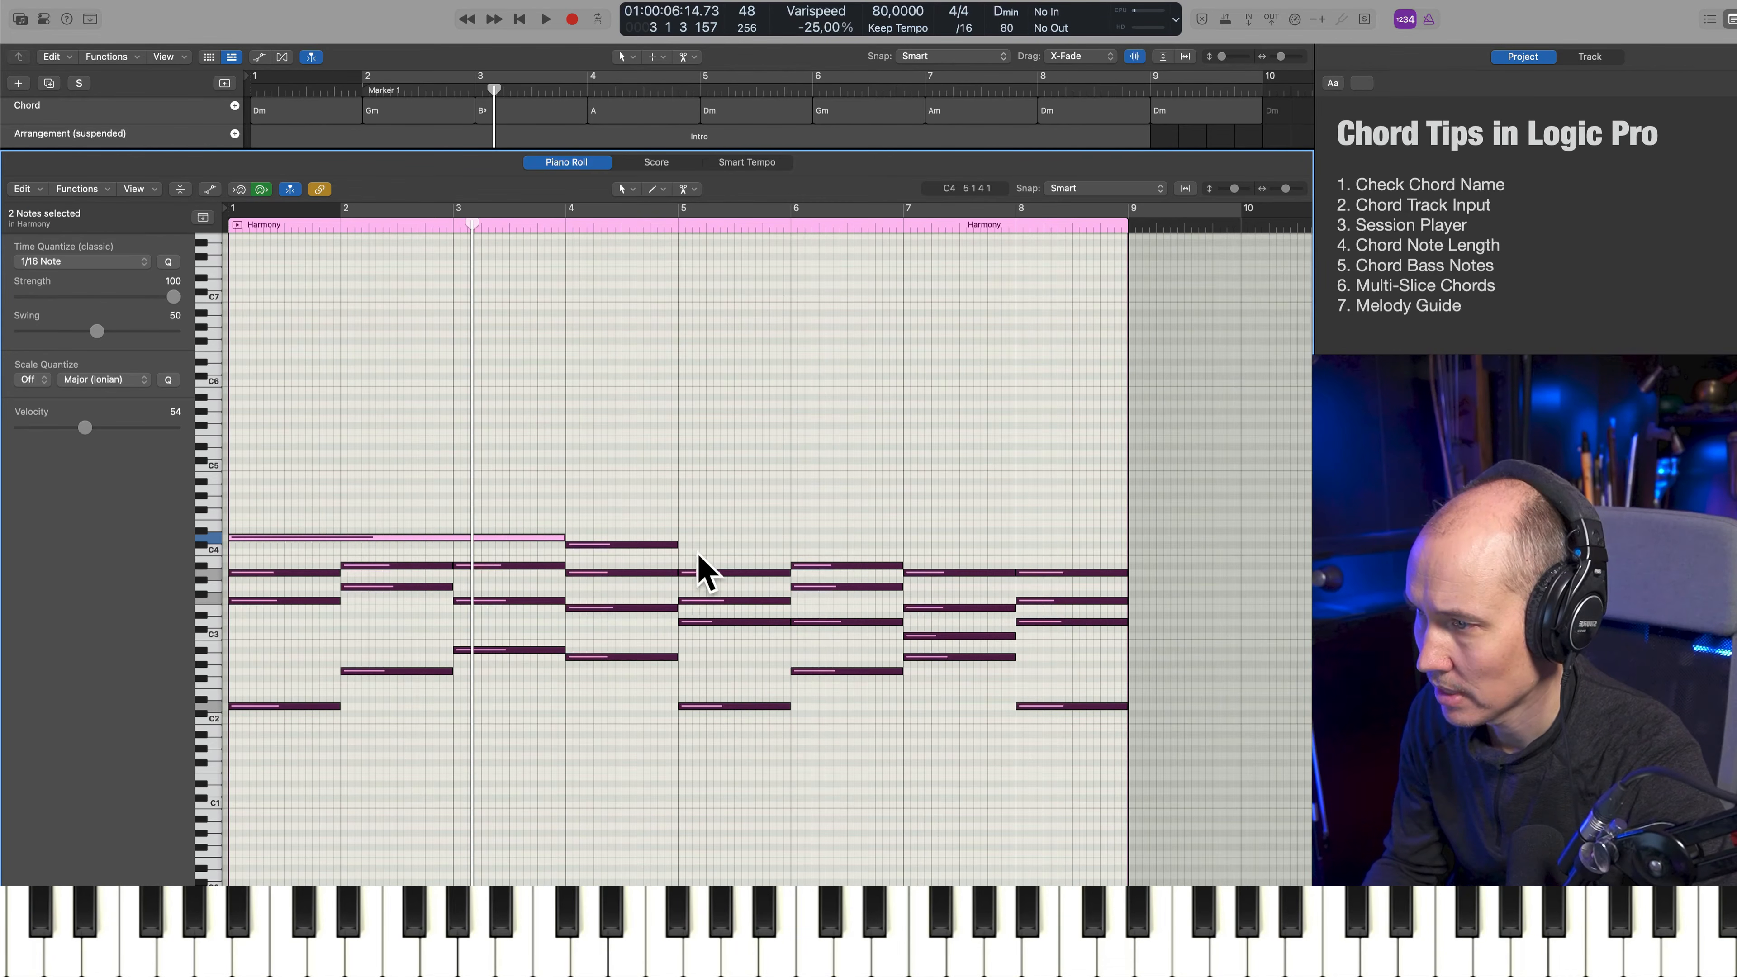
drag(697, 552, 660, 579)
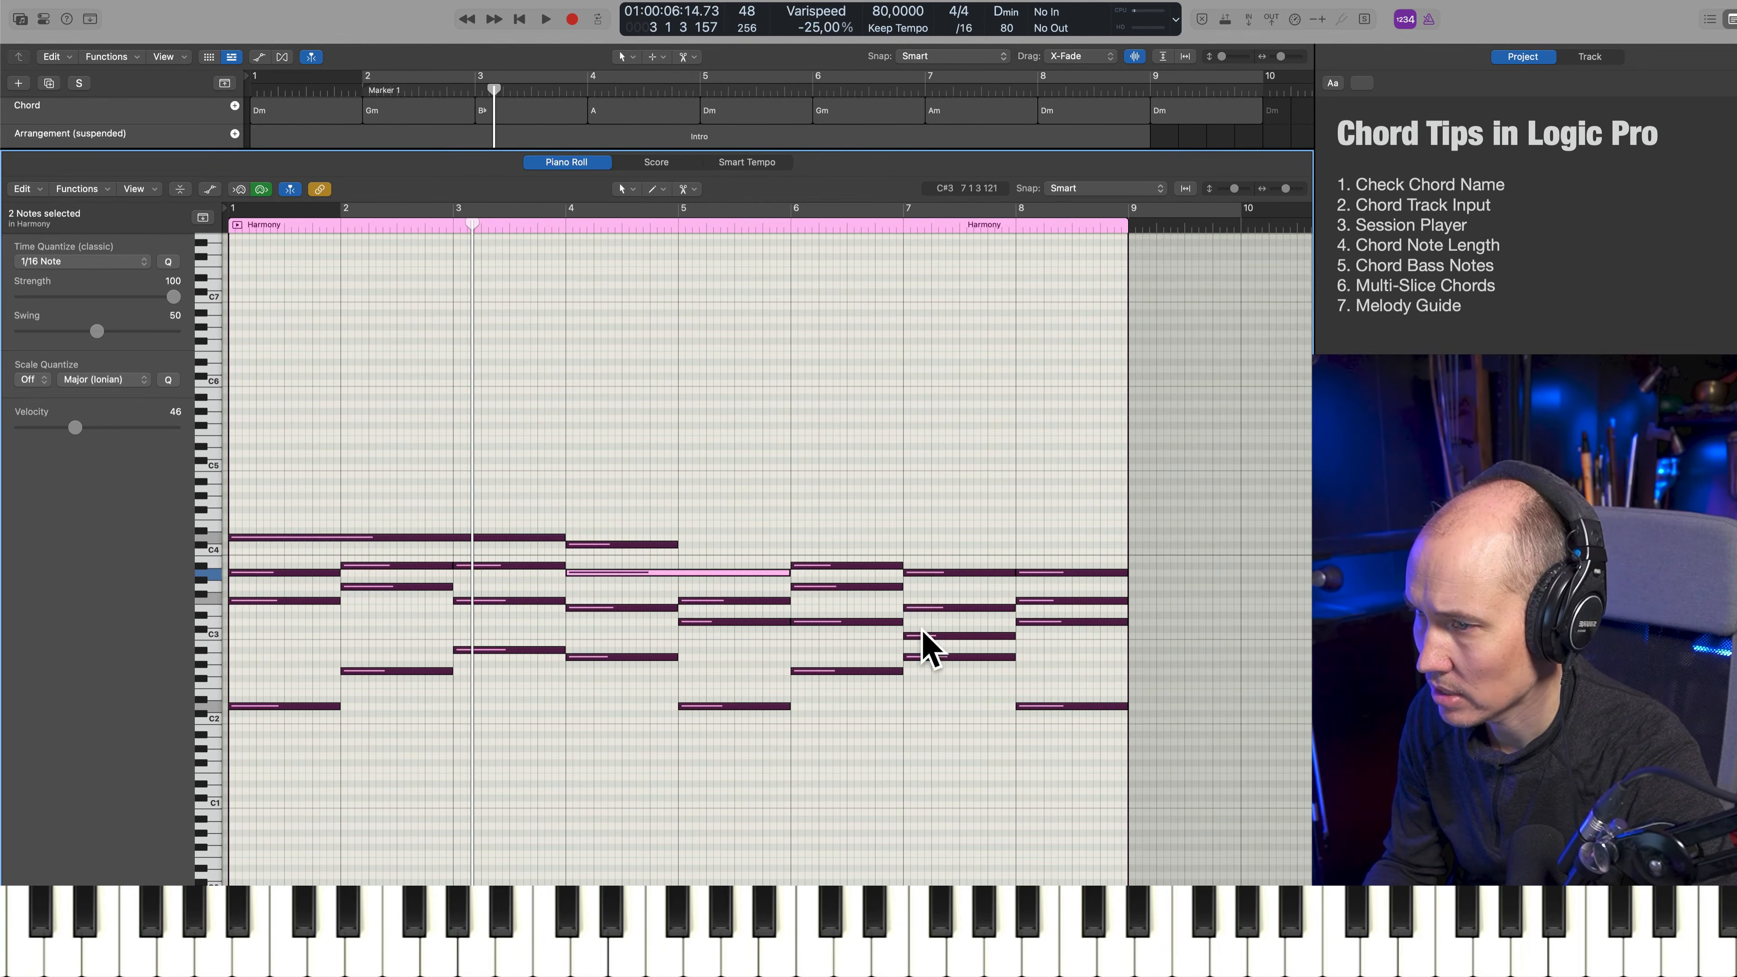
drag(791, 602, 777, 630)
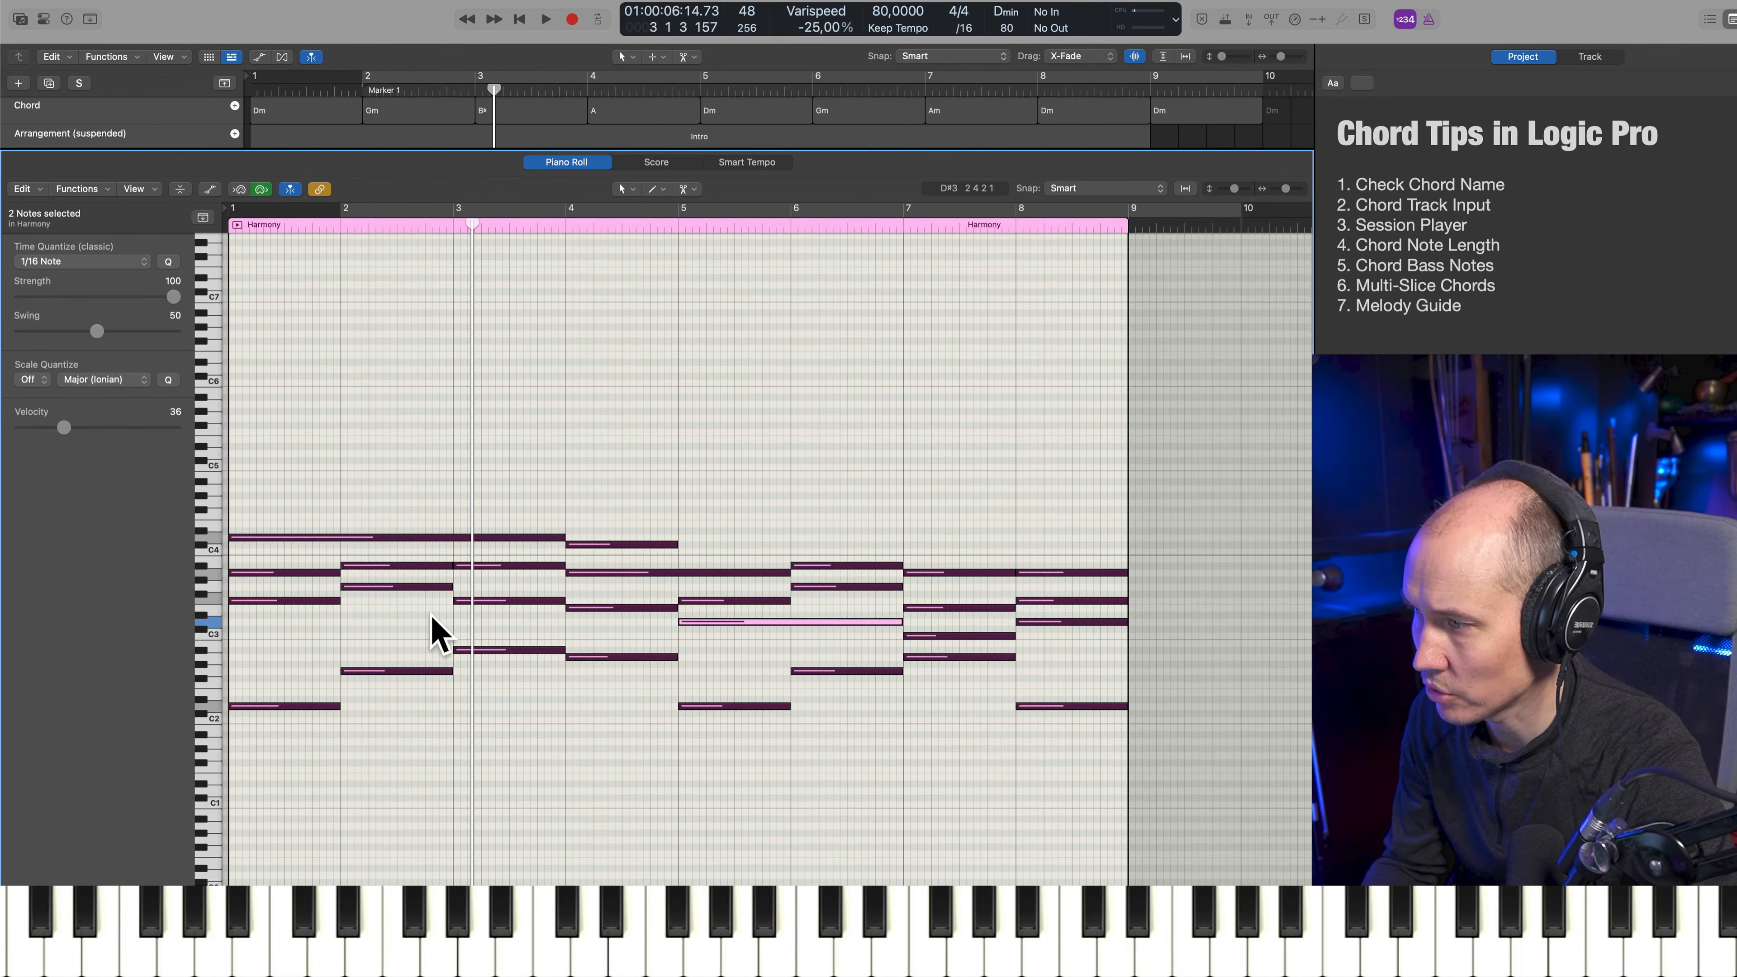
Join repeated Harmony notes, B♭3 across bars 2–3 and A3 across bars 7–8, and play back the result from bar 2
drag(467, 555, 445, 571)
key(super+j)
key(comma)
key(comma)
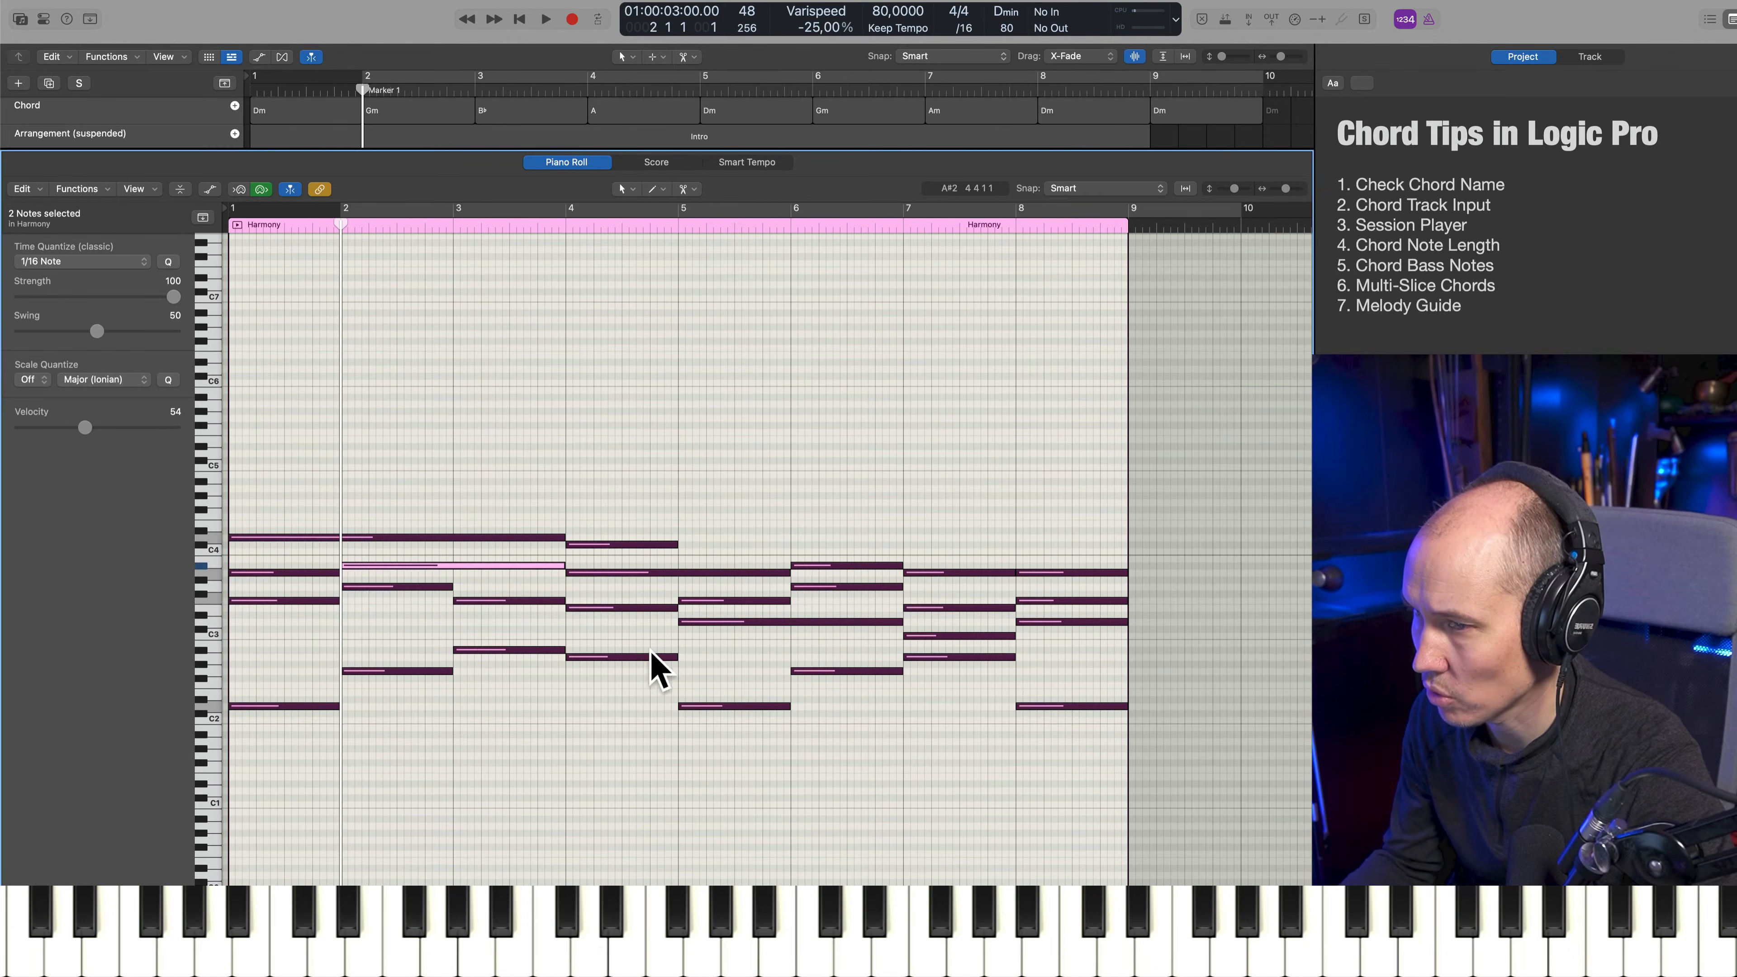
key(space)
drag(969, 517, 1053, 593)
key(super+j)
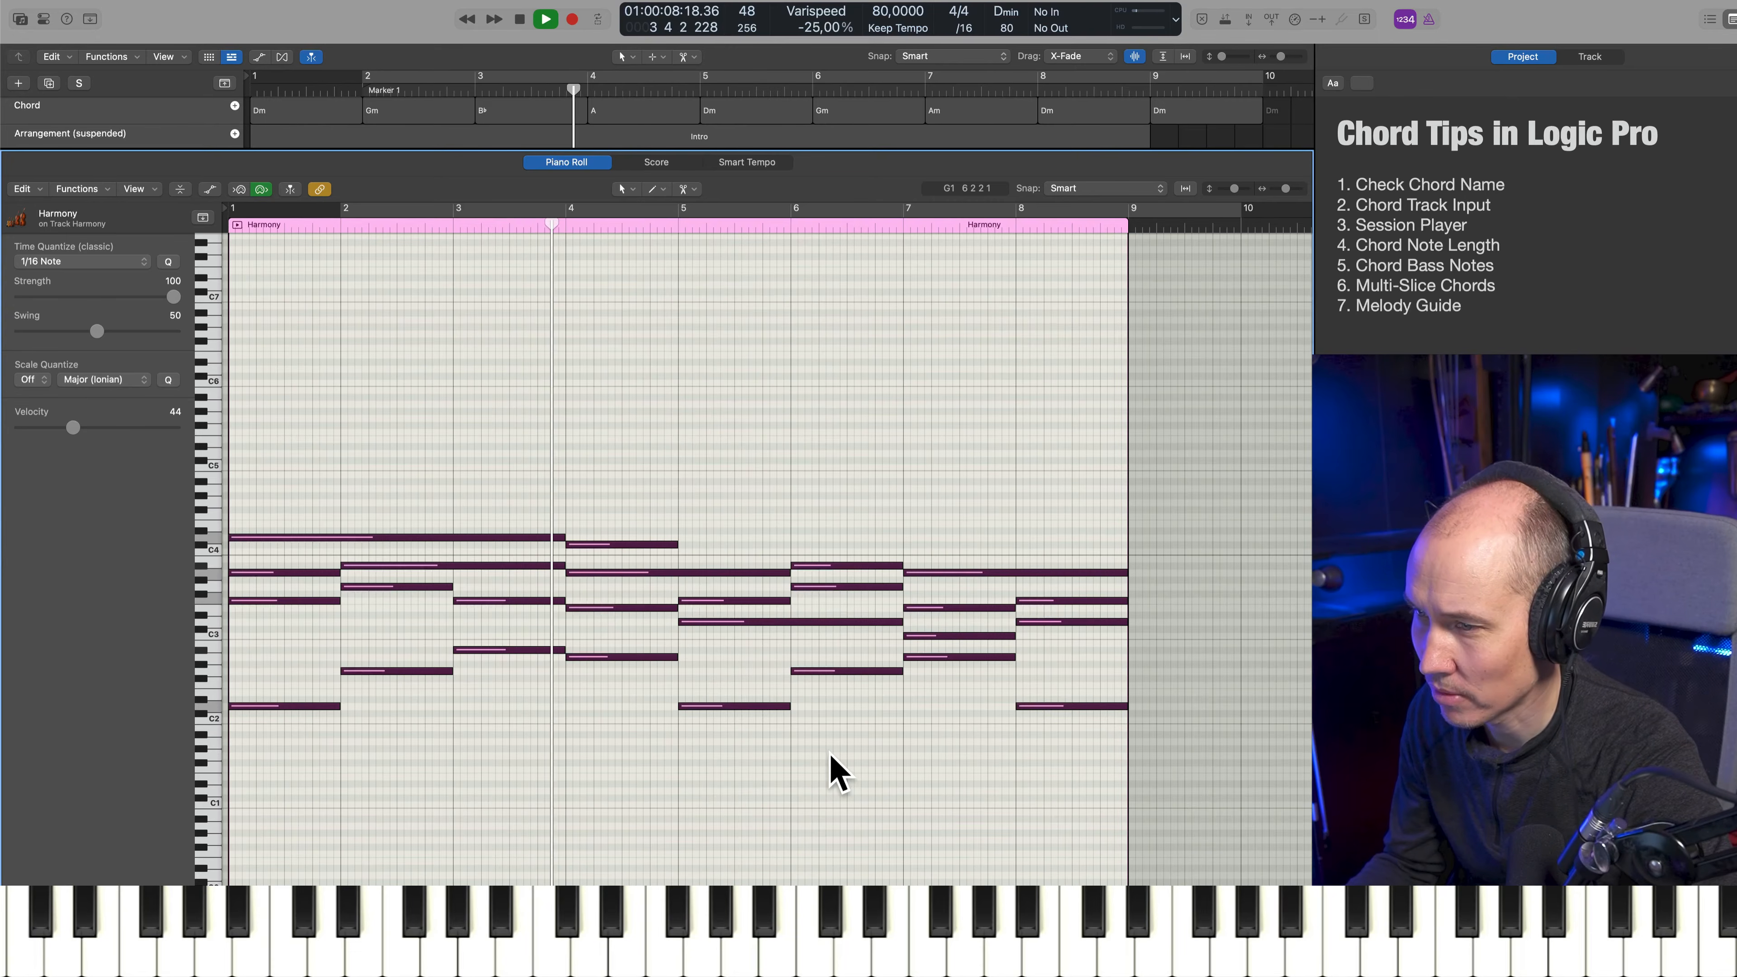
key(space)
key(e)
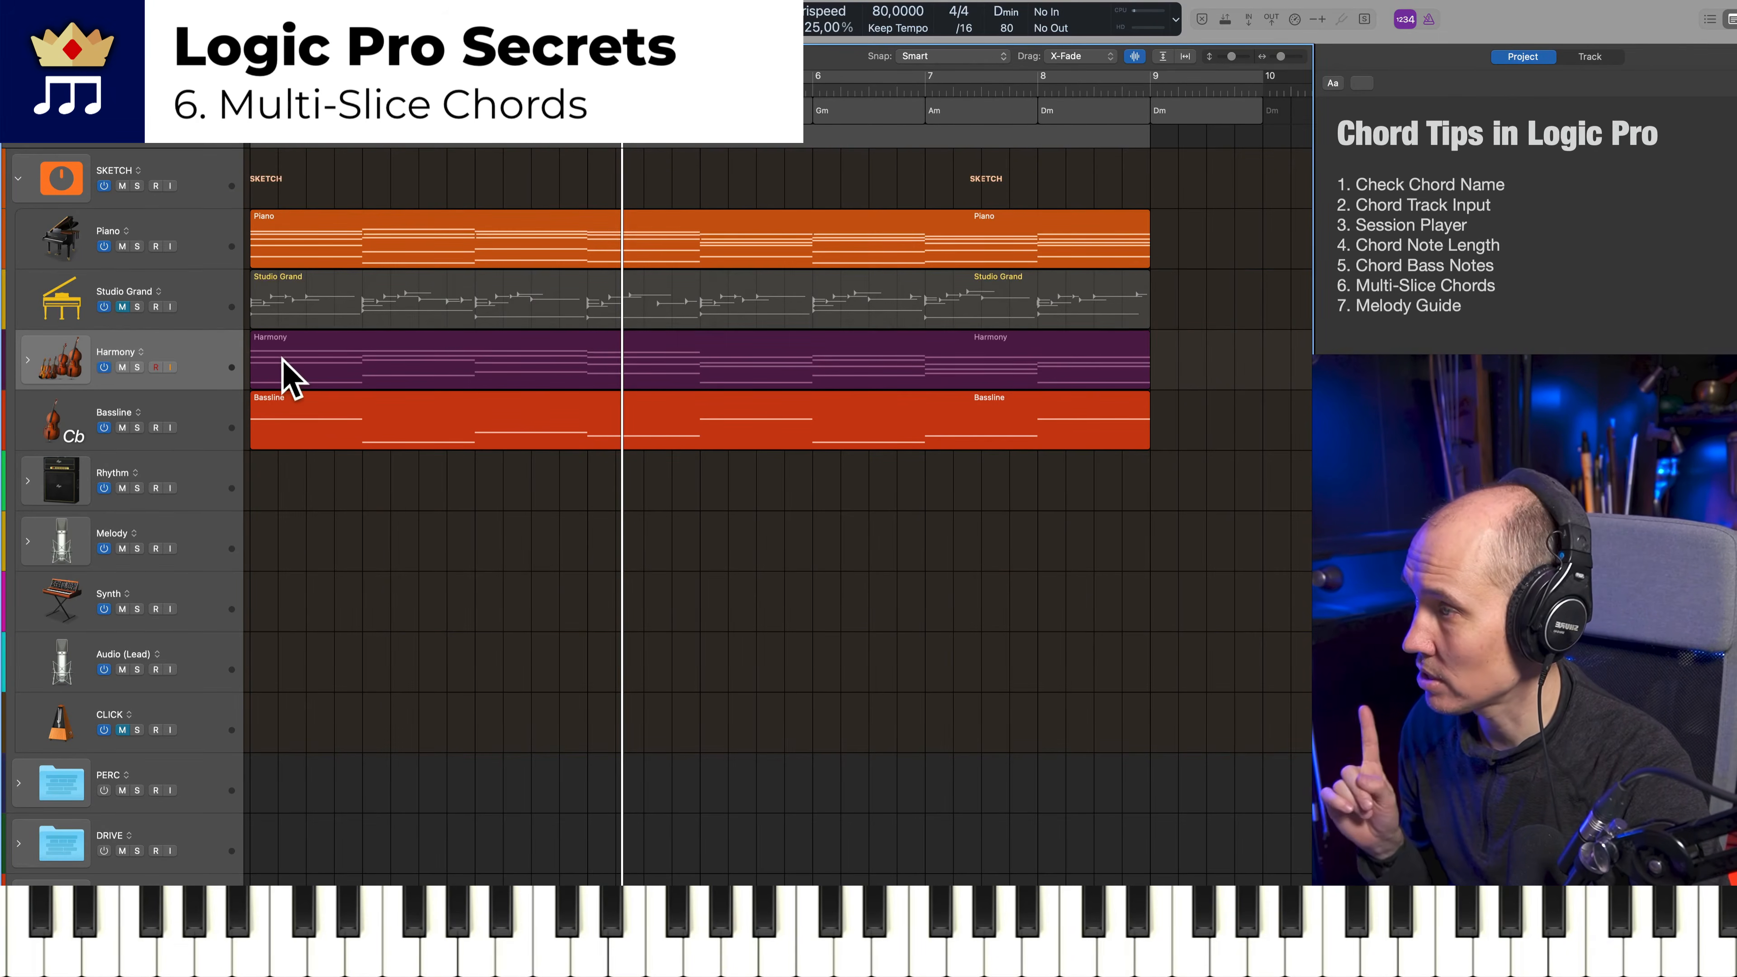
Copy the Piano region to the Rhythm track and audition it soloed from the project start
click(371, 244)
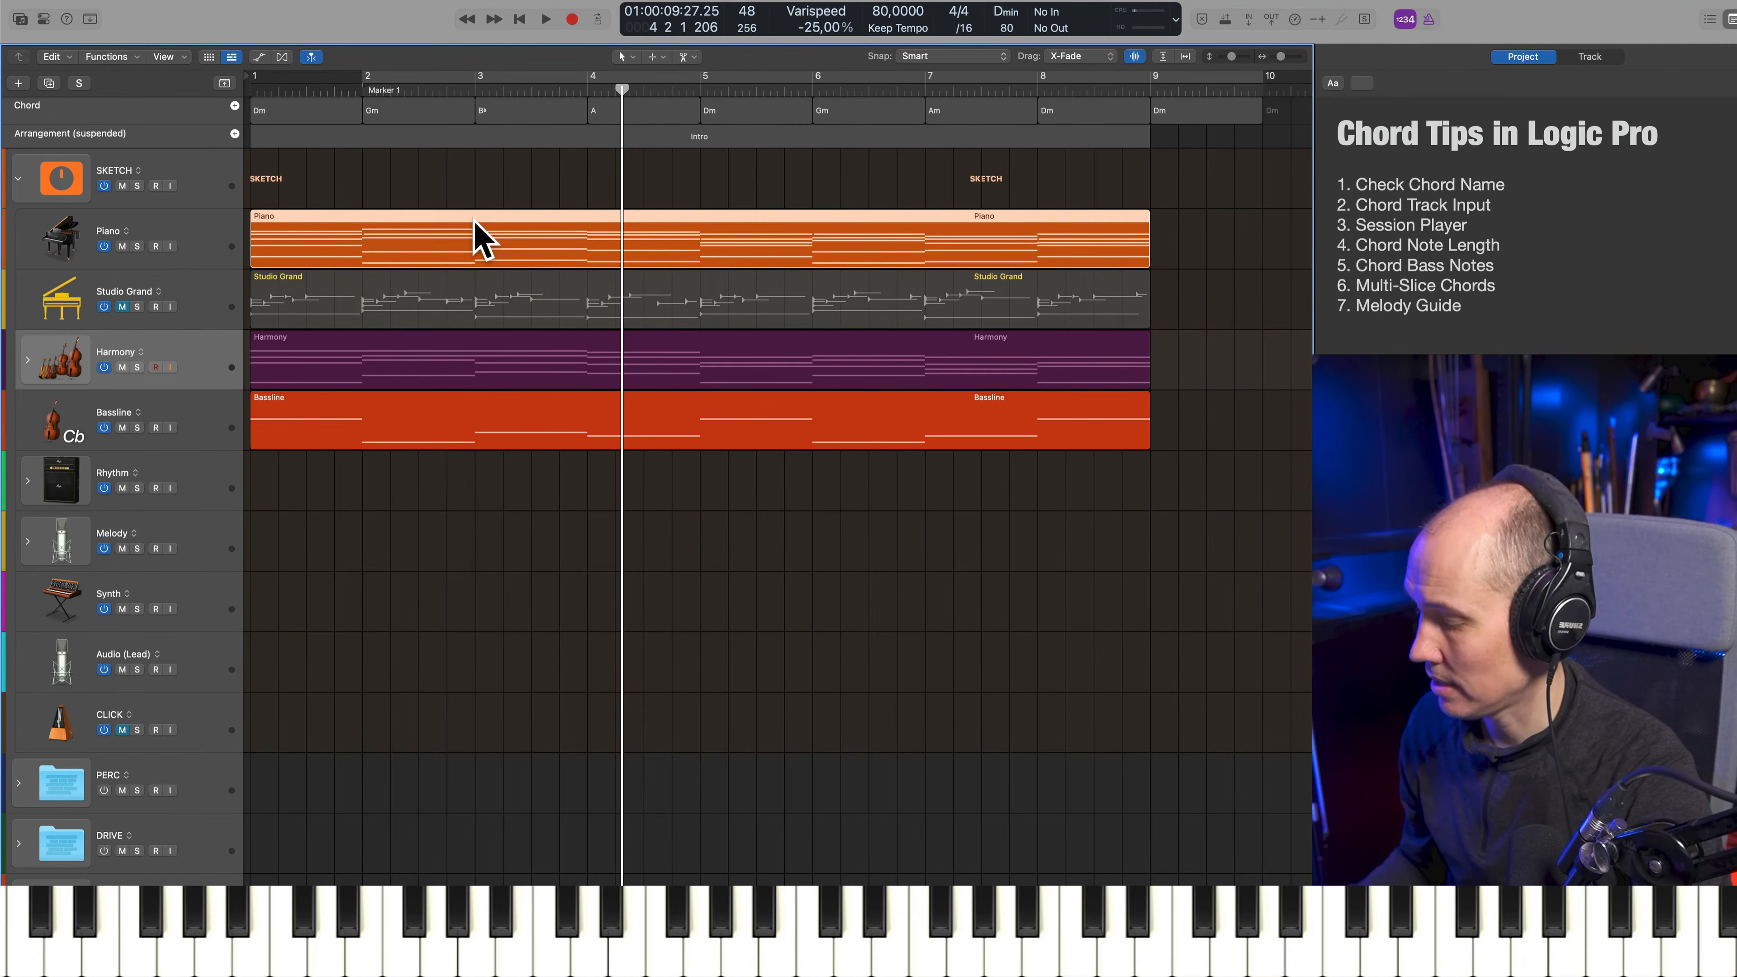
drag(443, 256, 441, 483)
key(Return)
click(187, 456)
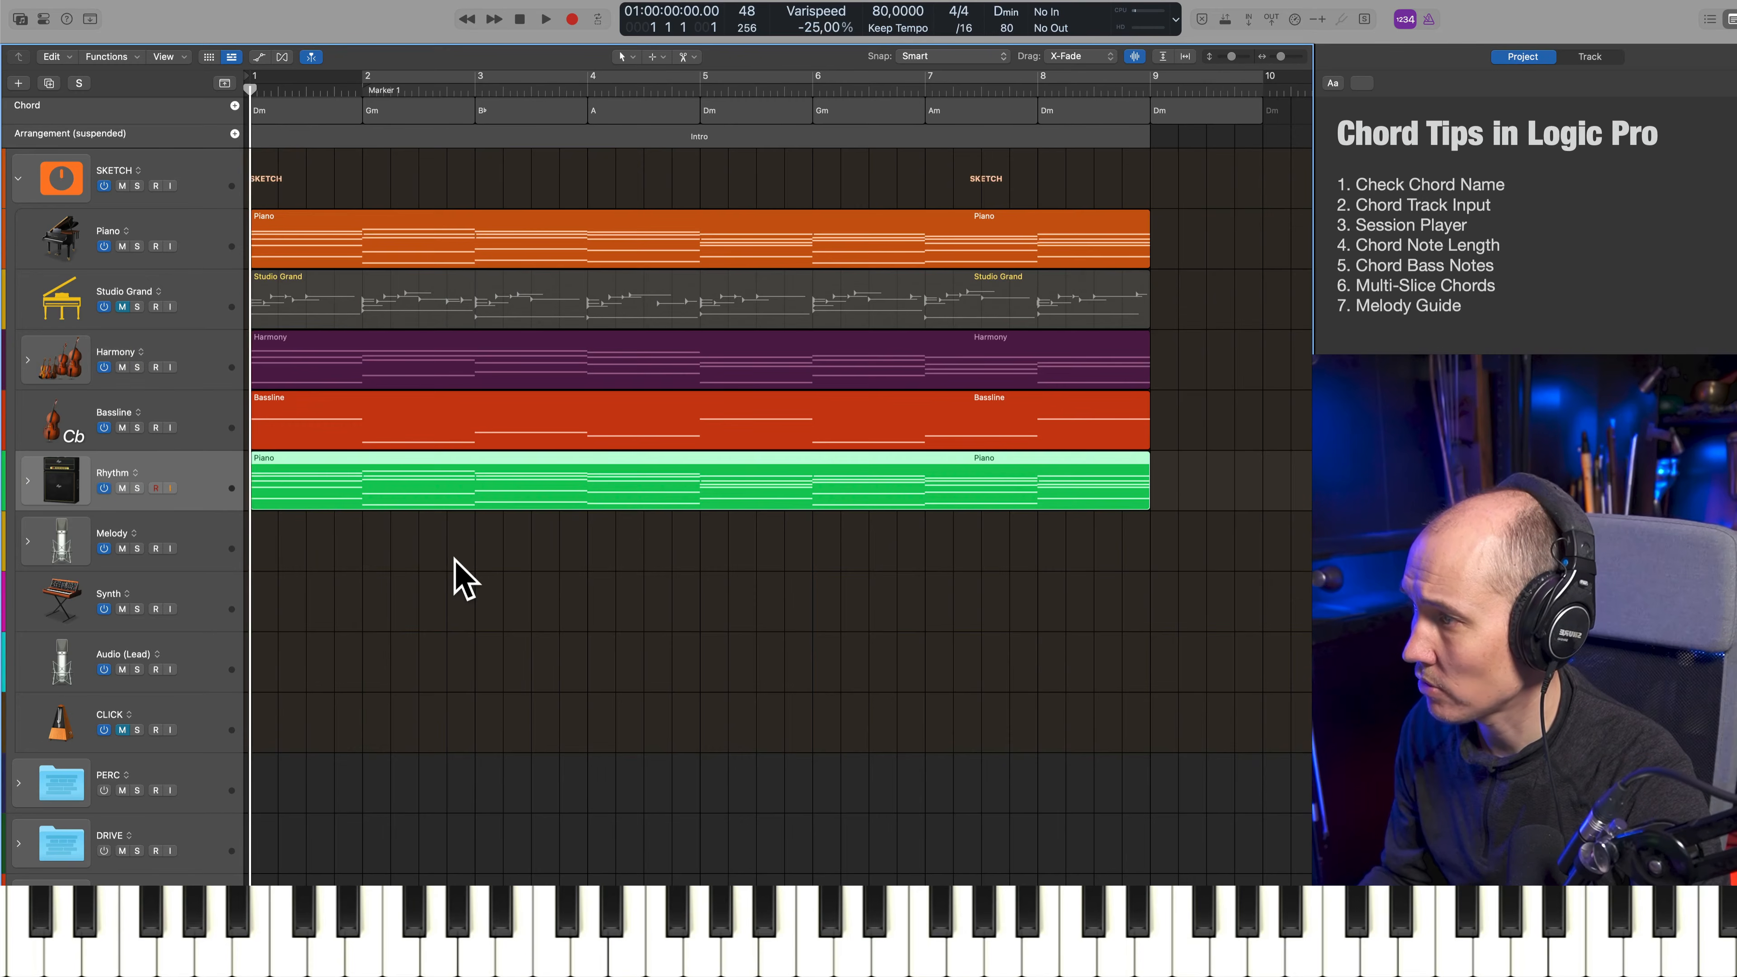
key(s)
key(space)
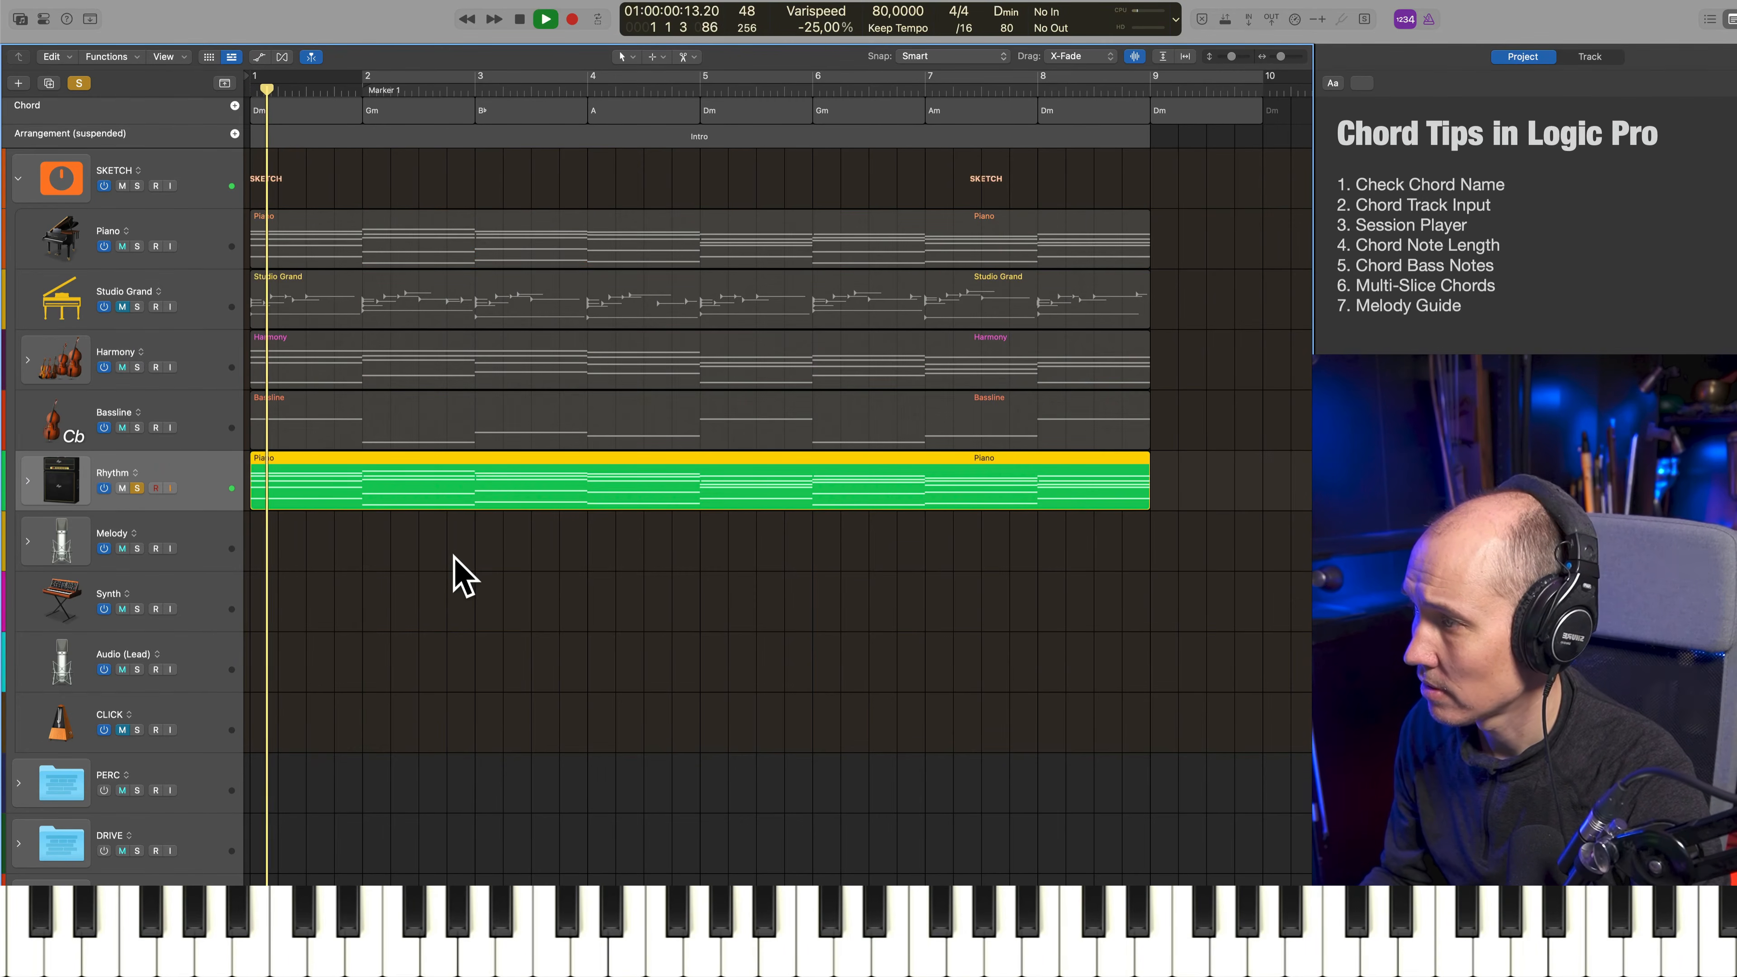
key(e)
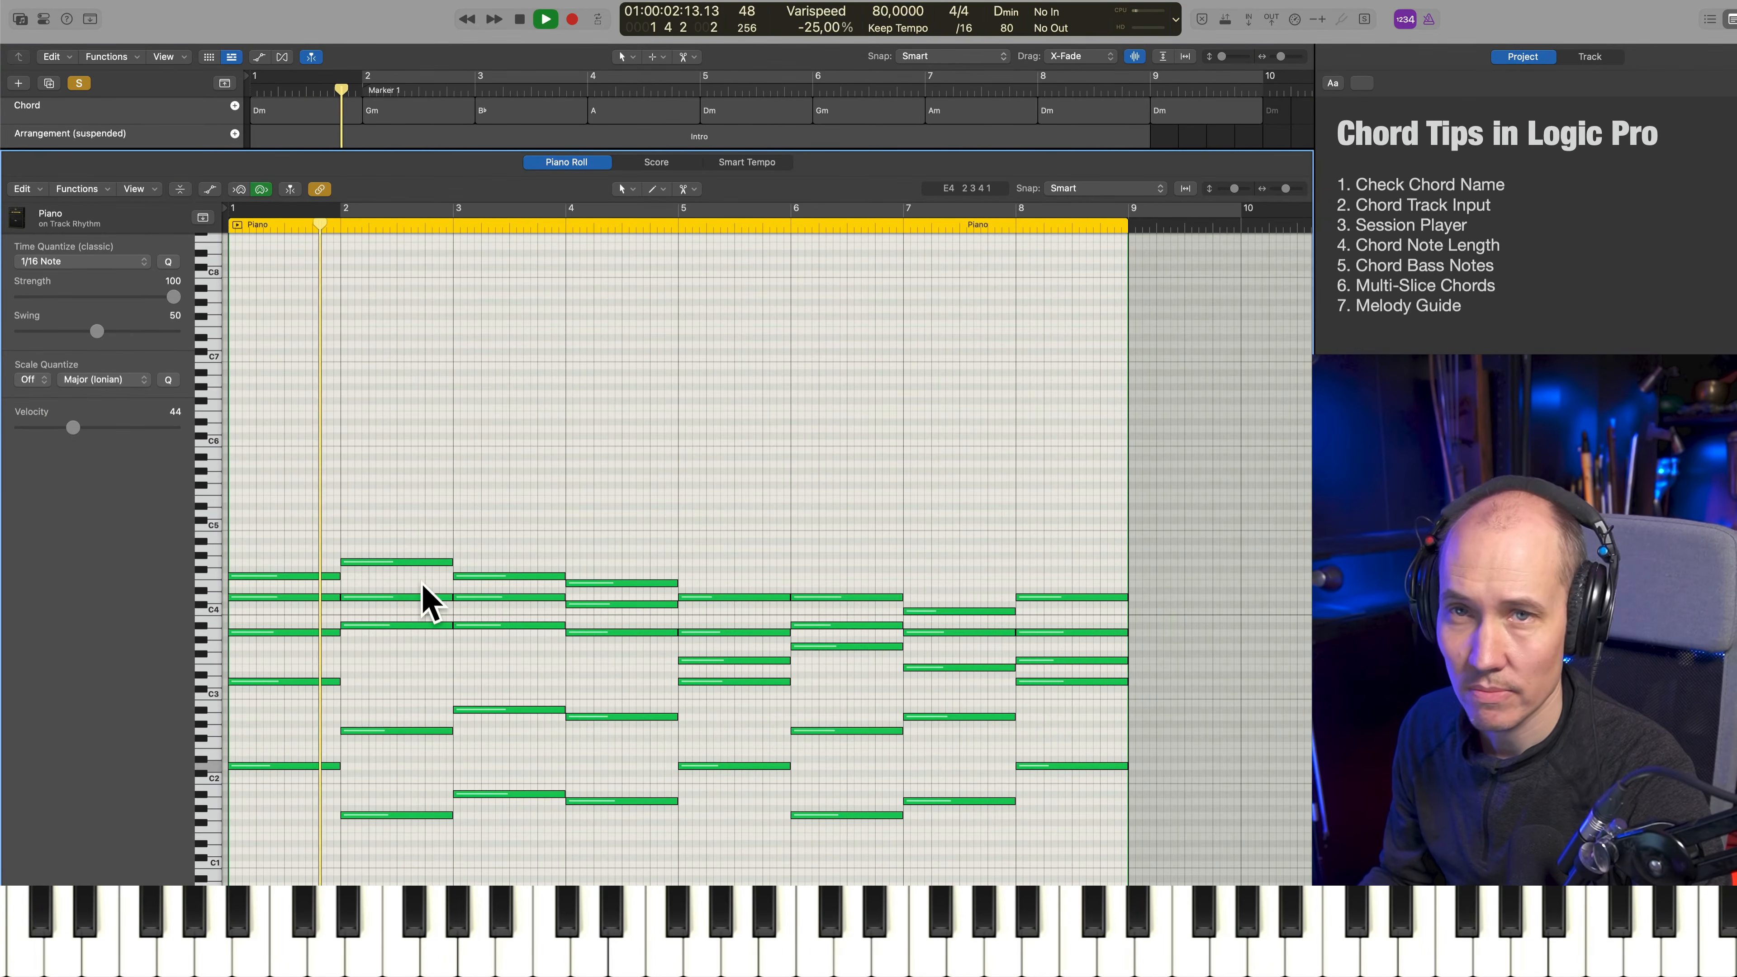
key(space)
Open the Rhythm track's region in the Piano Roll, select all five notes of the bar 1 chord and bring up the Scissors tool
key(e)
drag(410, 692, 561, 494)
key(e)
drag(294, 527, 283, 795)
scroll(283, 607, left, 1)
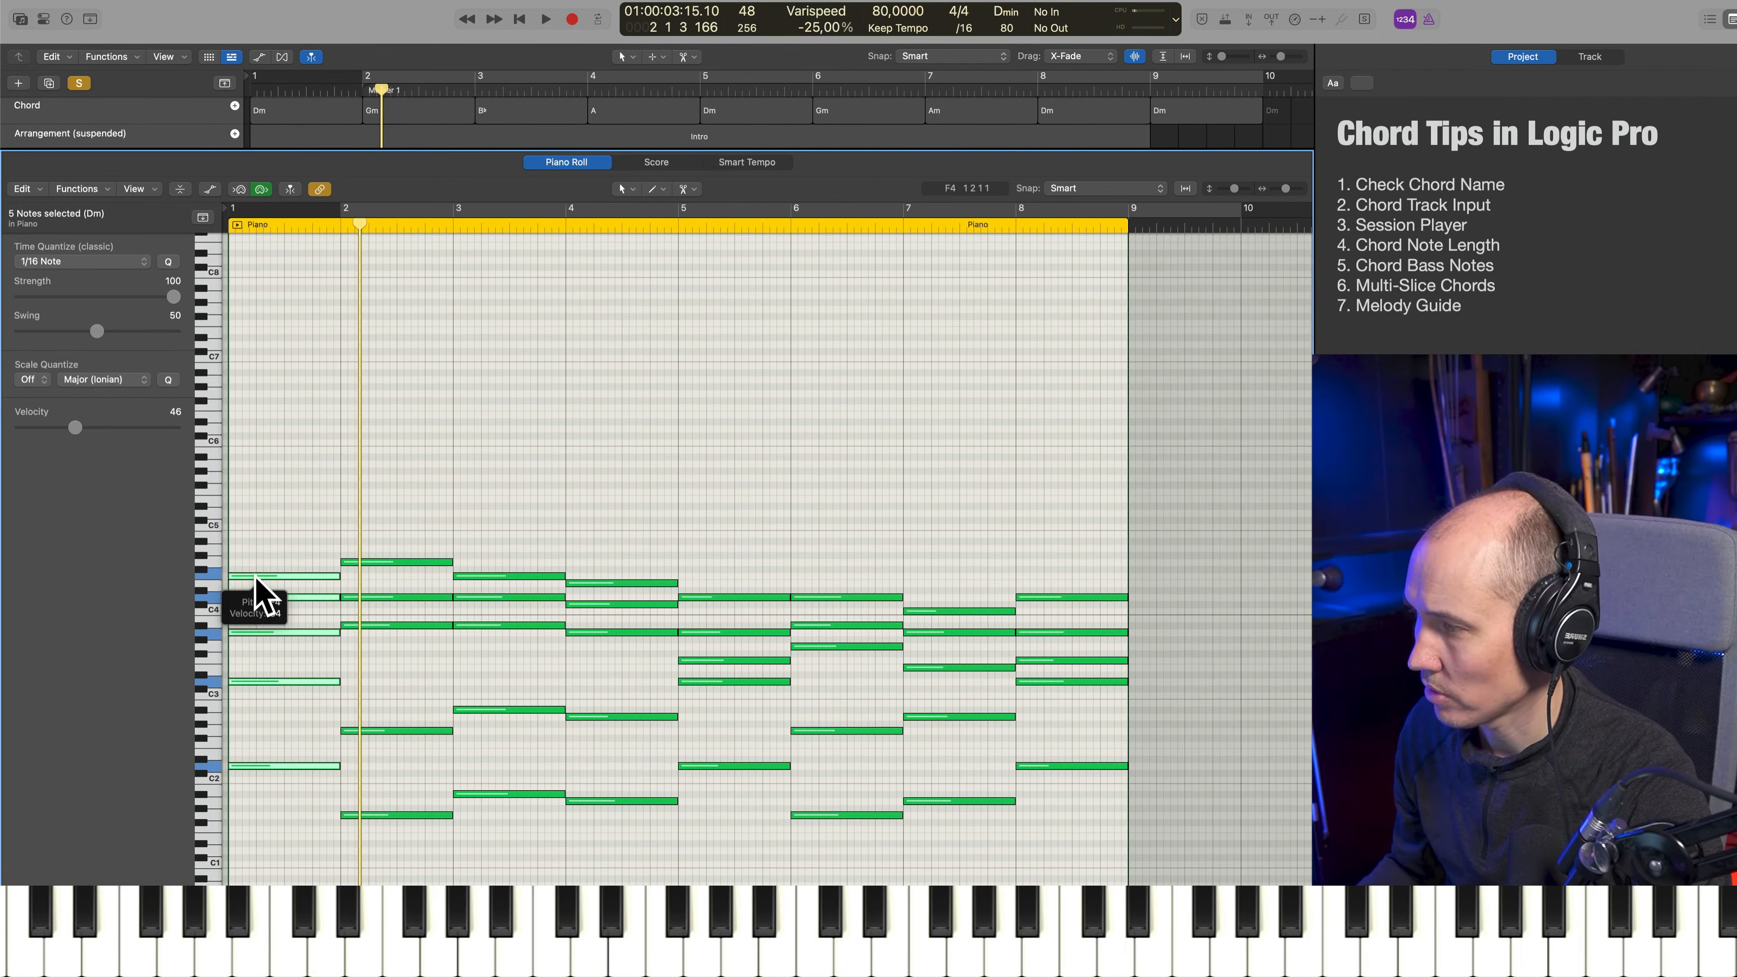
click(690, 189)
click(894, 173)
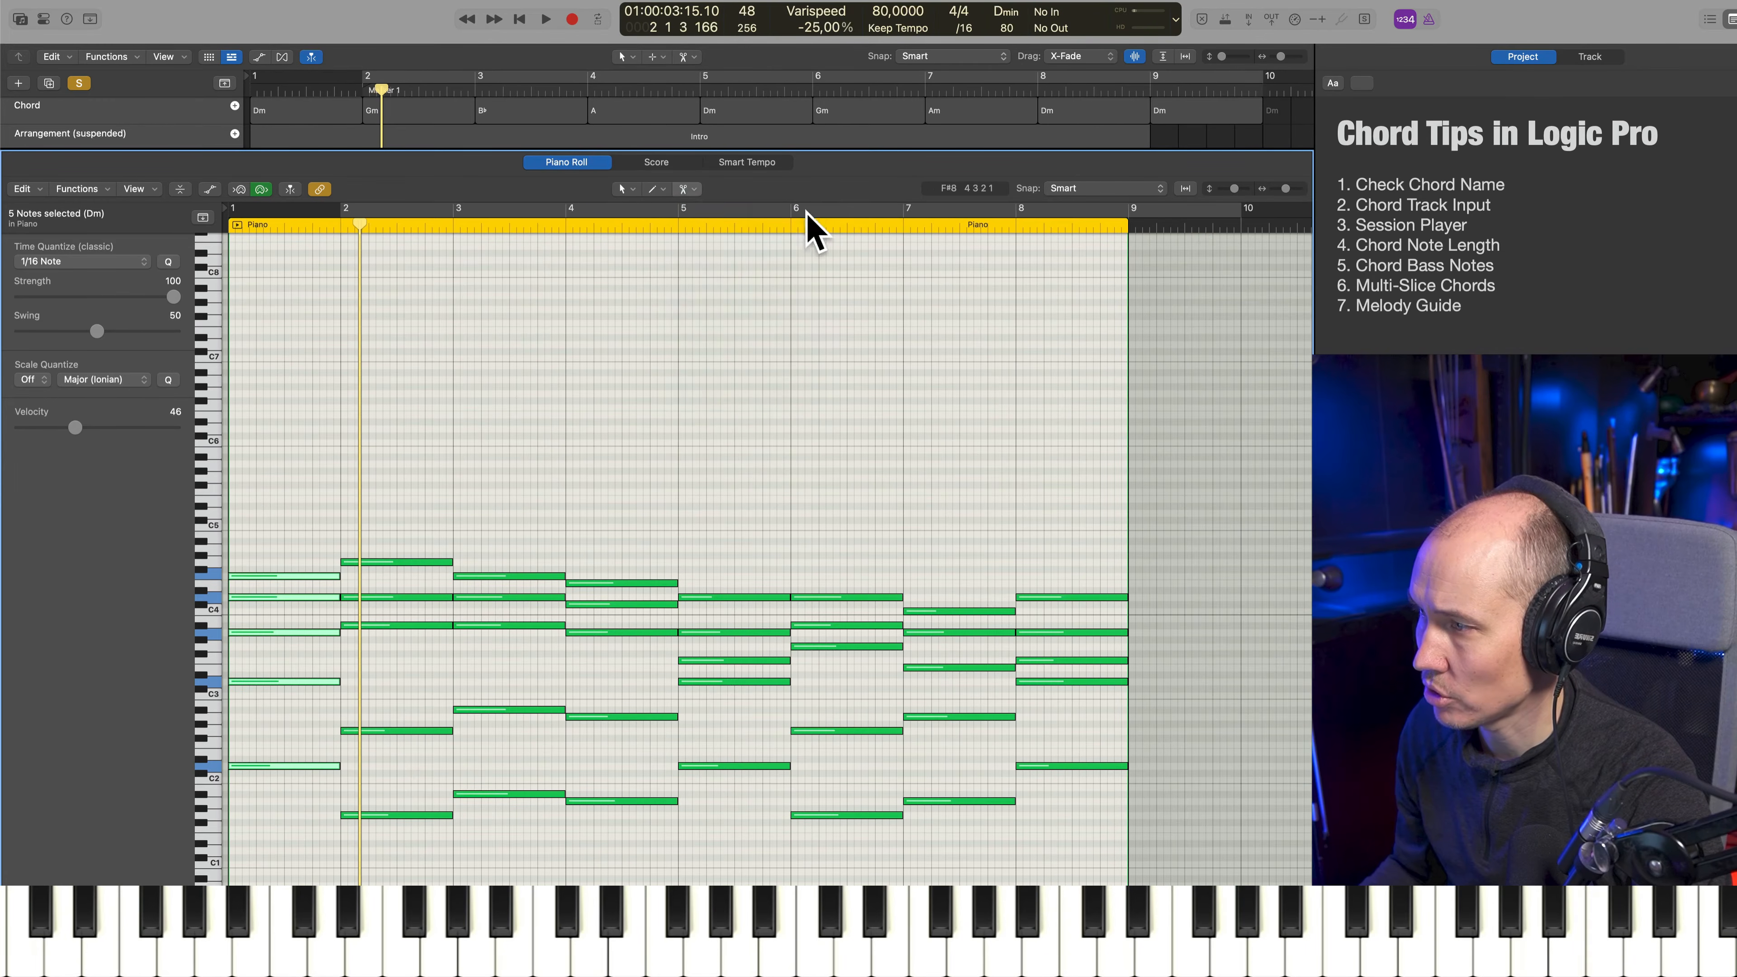
Try slicing the bar 1 chord with the Scissors tool, into four equal parts and into two halves, undoing each attempt
alt+super+click(254, 575)
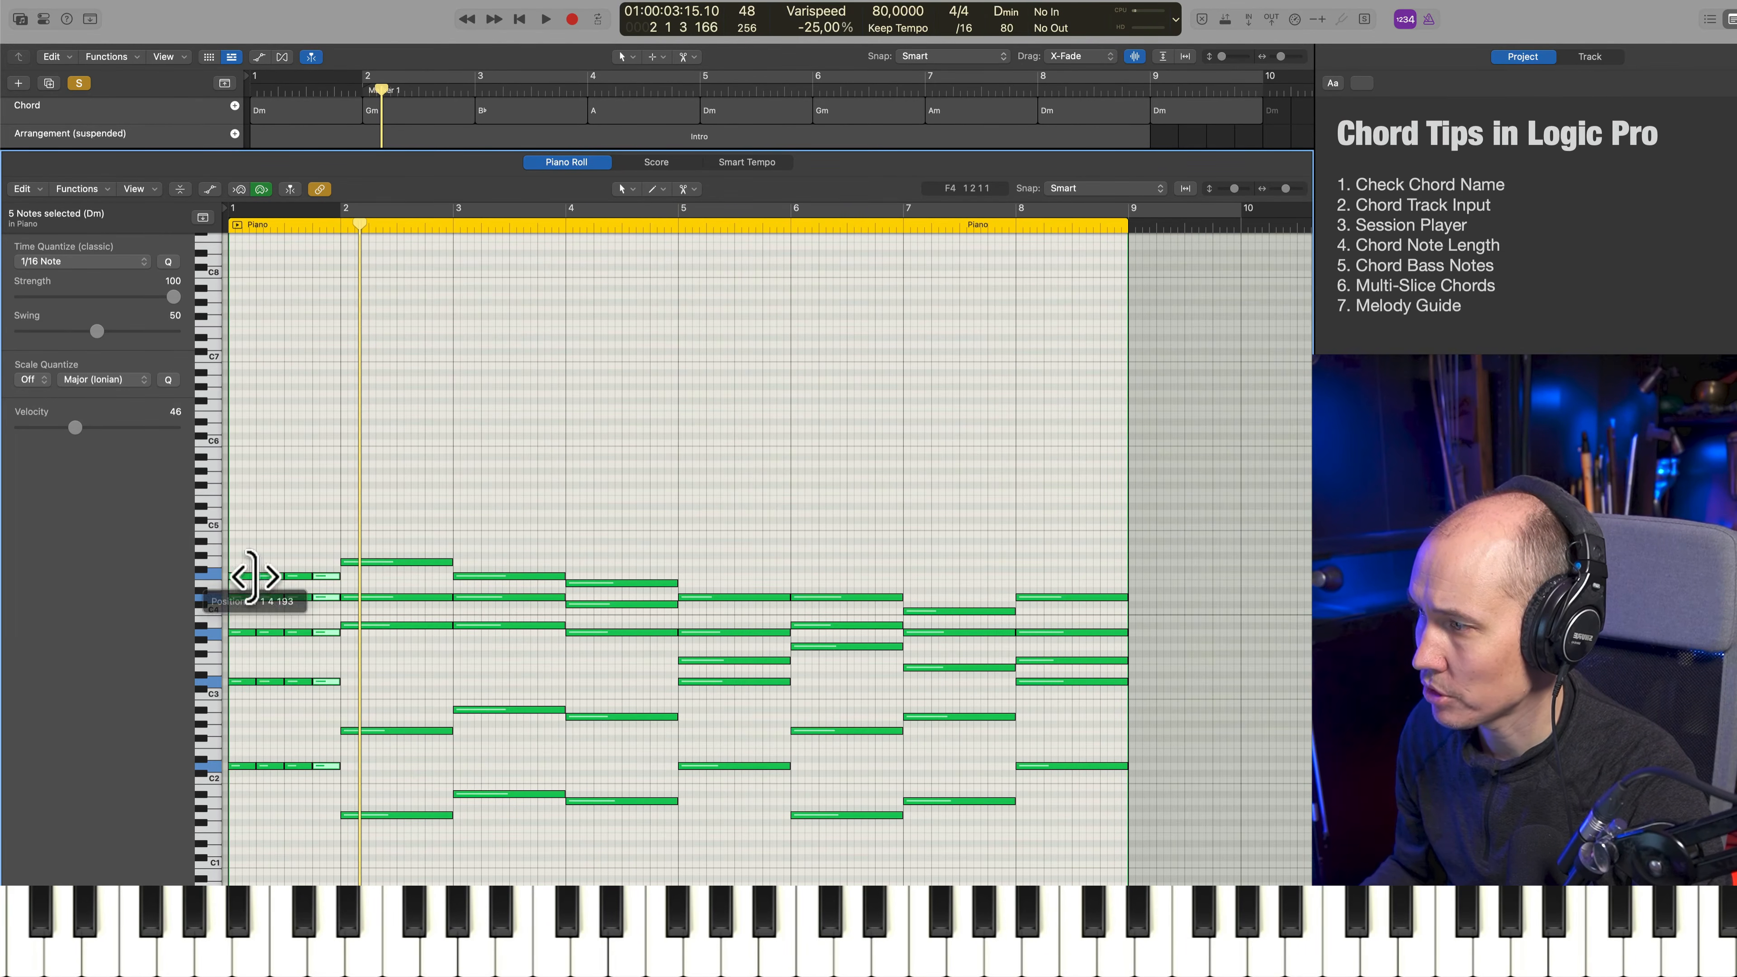
key(super+Right)
key(super+Right)
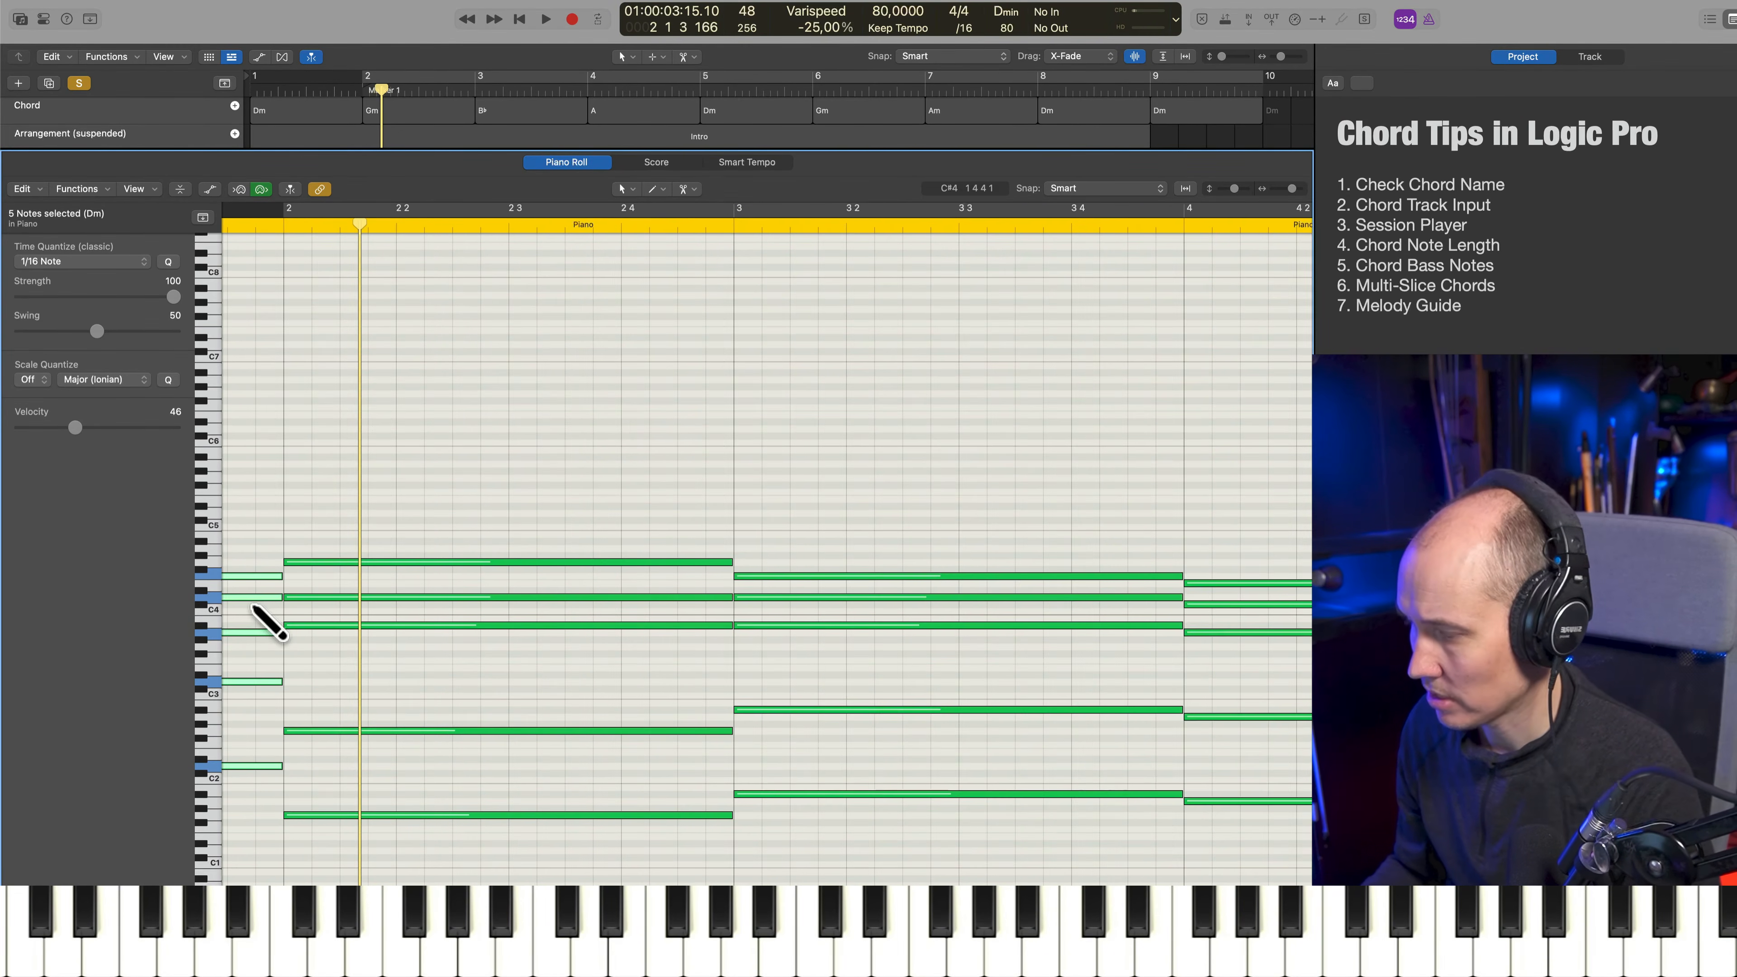
key(Return)
key(super+z)
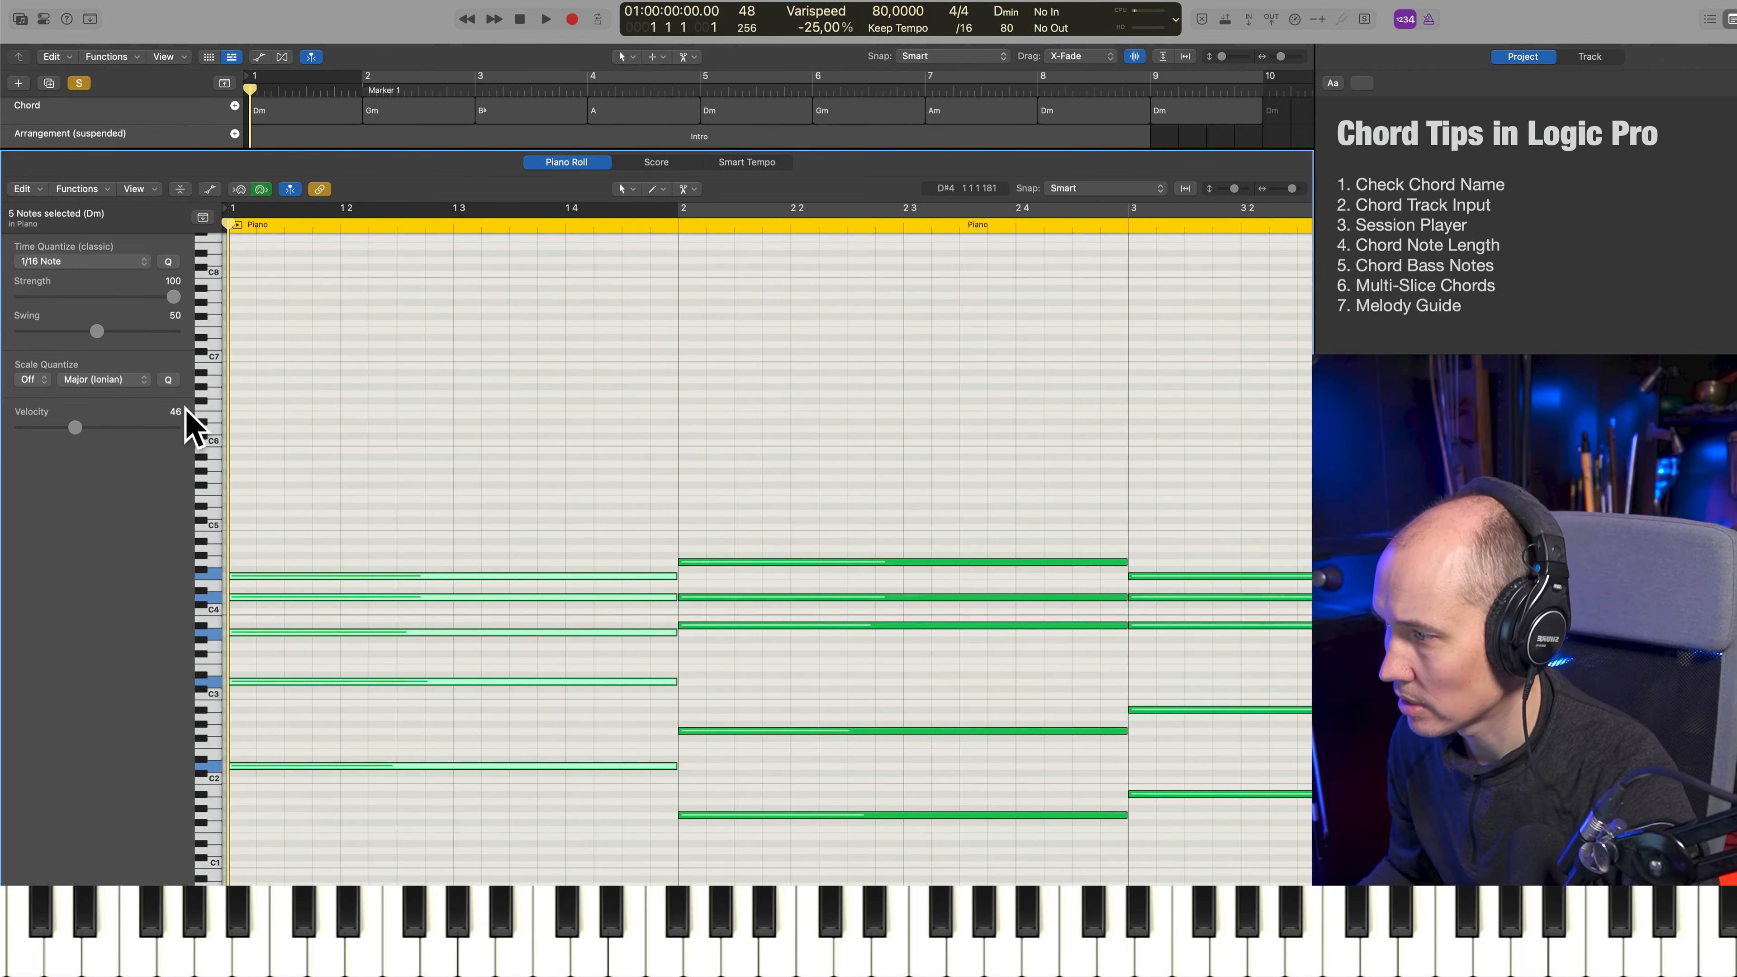
super+click(453, 575)
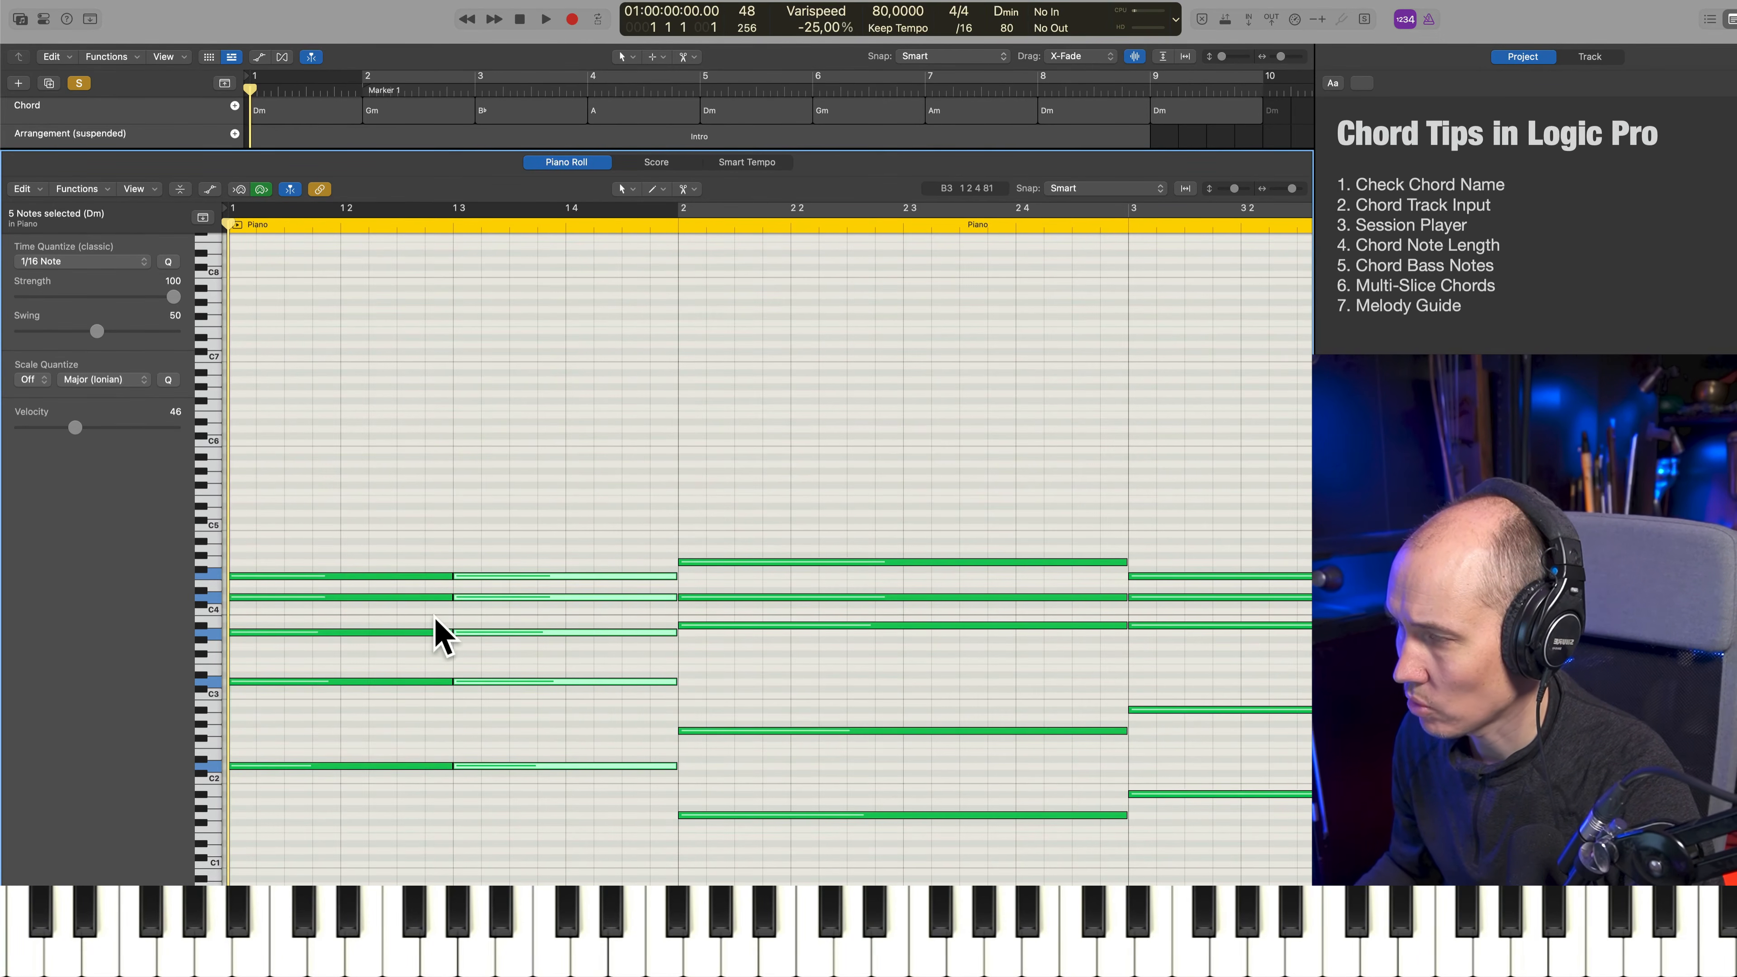
key(super+z)
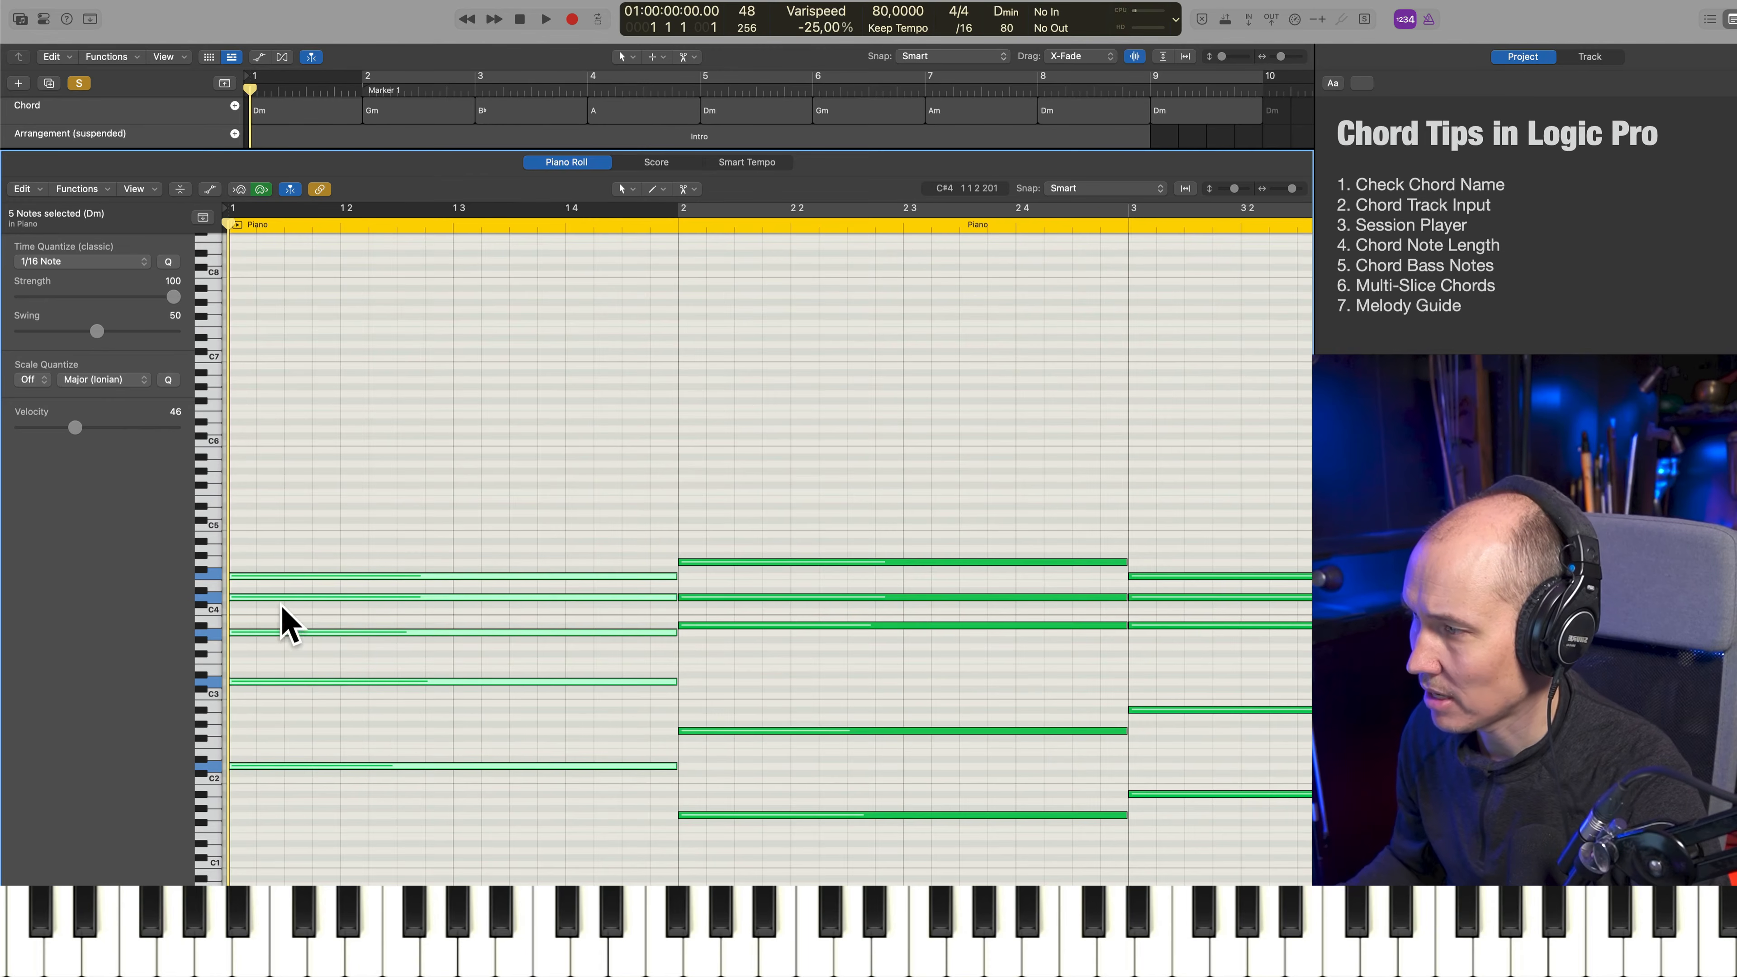
Try multi-slicing the bar 1 chord into four beats, select each slice in turn to inspect it, and undo the slicing
alt+super+click(341, 575)
drag(280, 545, 275, 787)
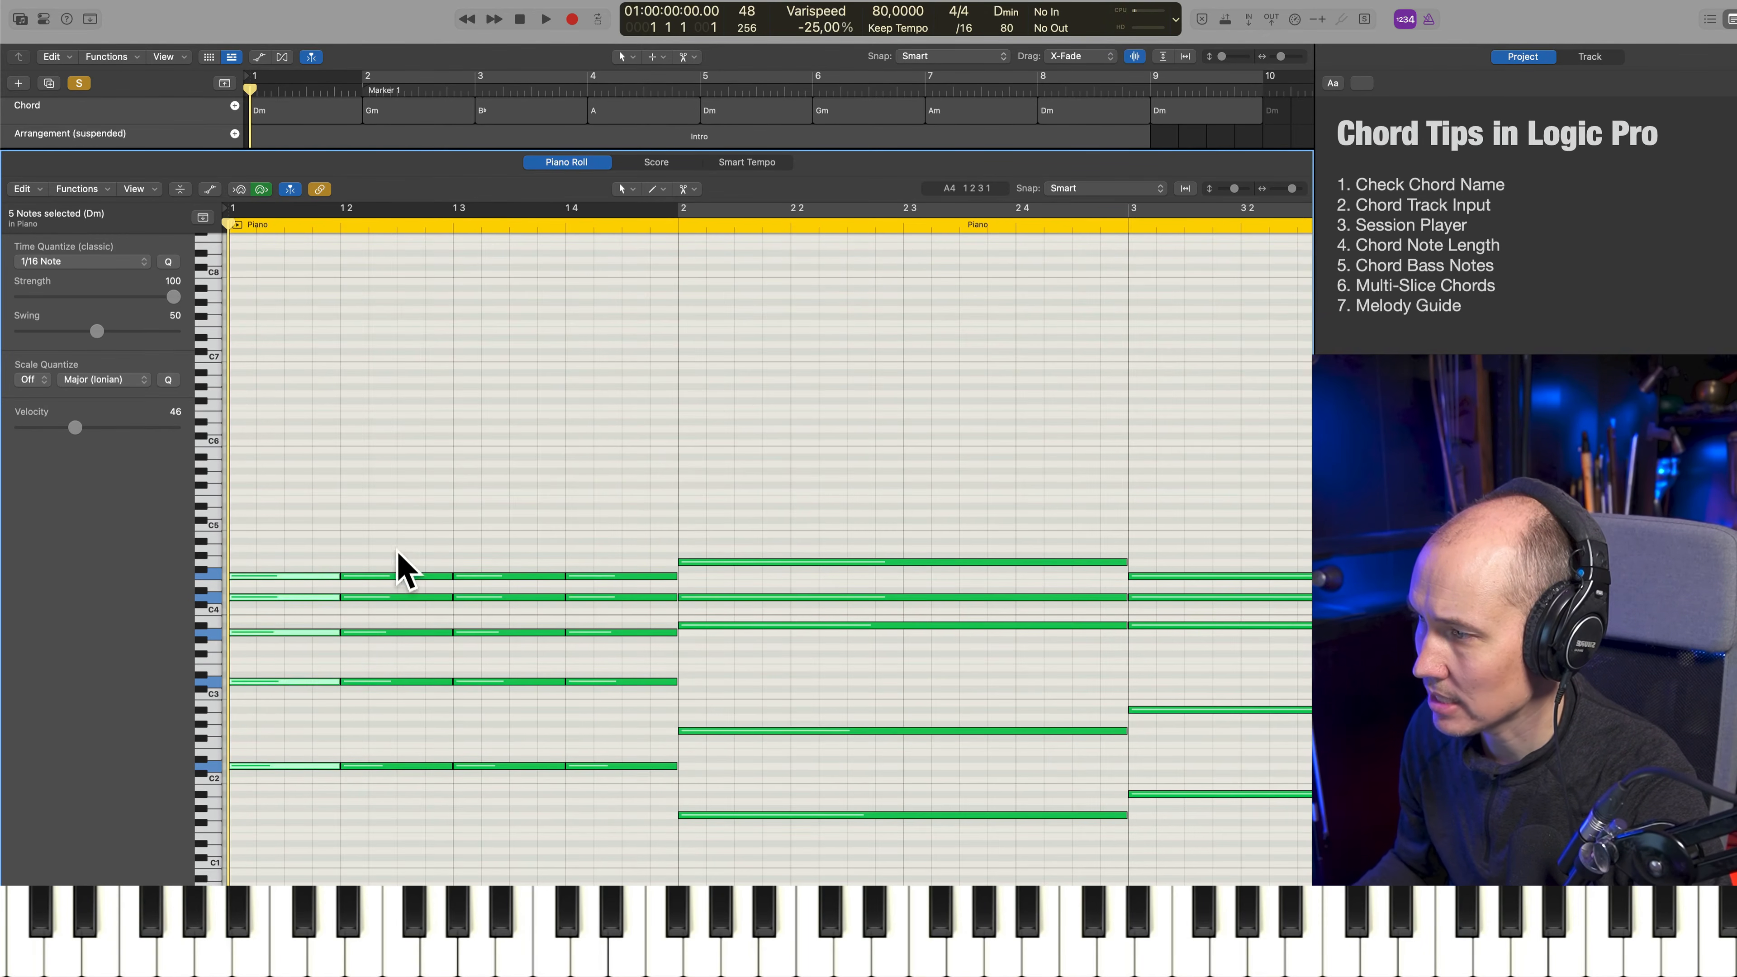
drag(396, 546, 420, 799)
drag(536, 514, 540, 790)
drag(639, 537, 641, 774)
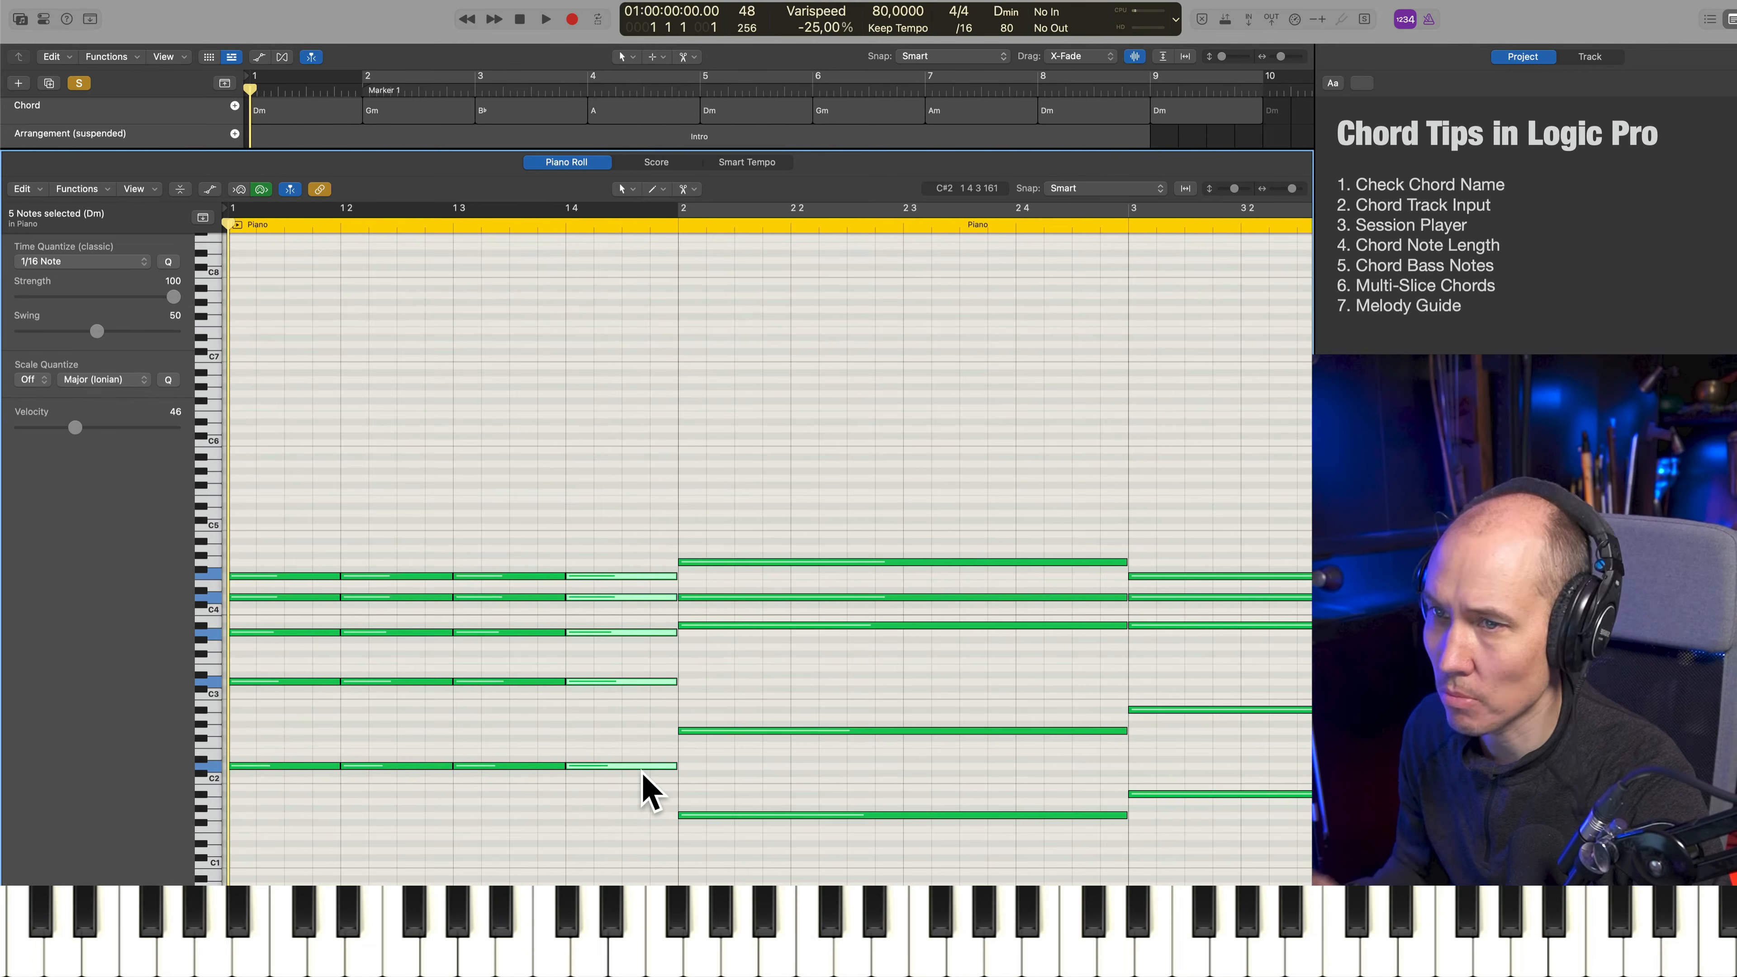
key(super+z)
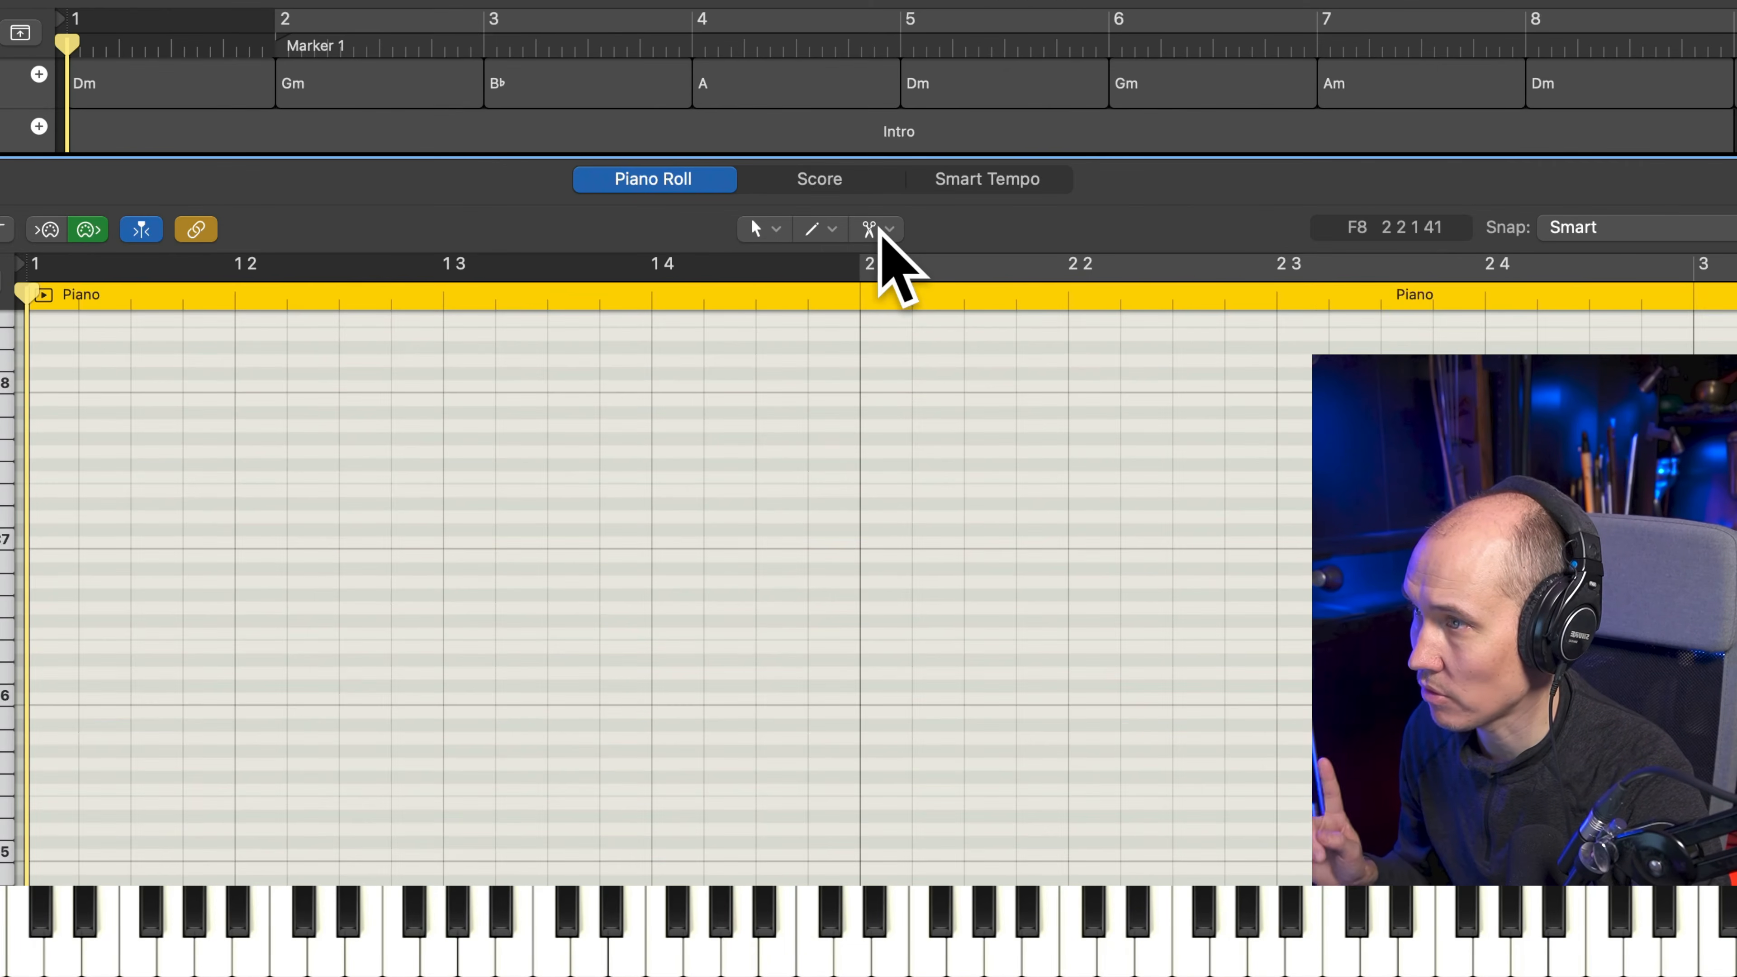
Multi-slice the selected bar 1 chord at beat 2 with the Scissors tool to get four equal quarter-note chords, and clear the selection
click(886, 228)
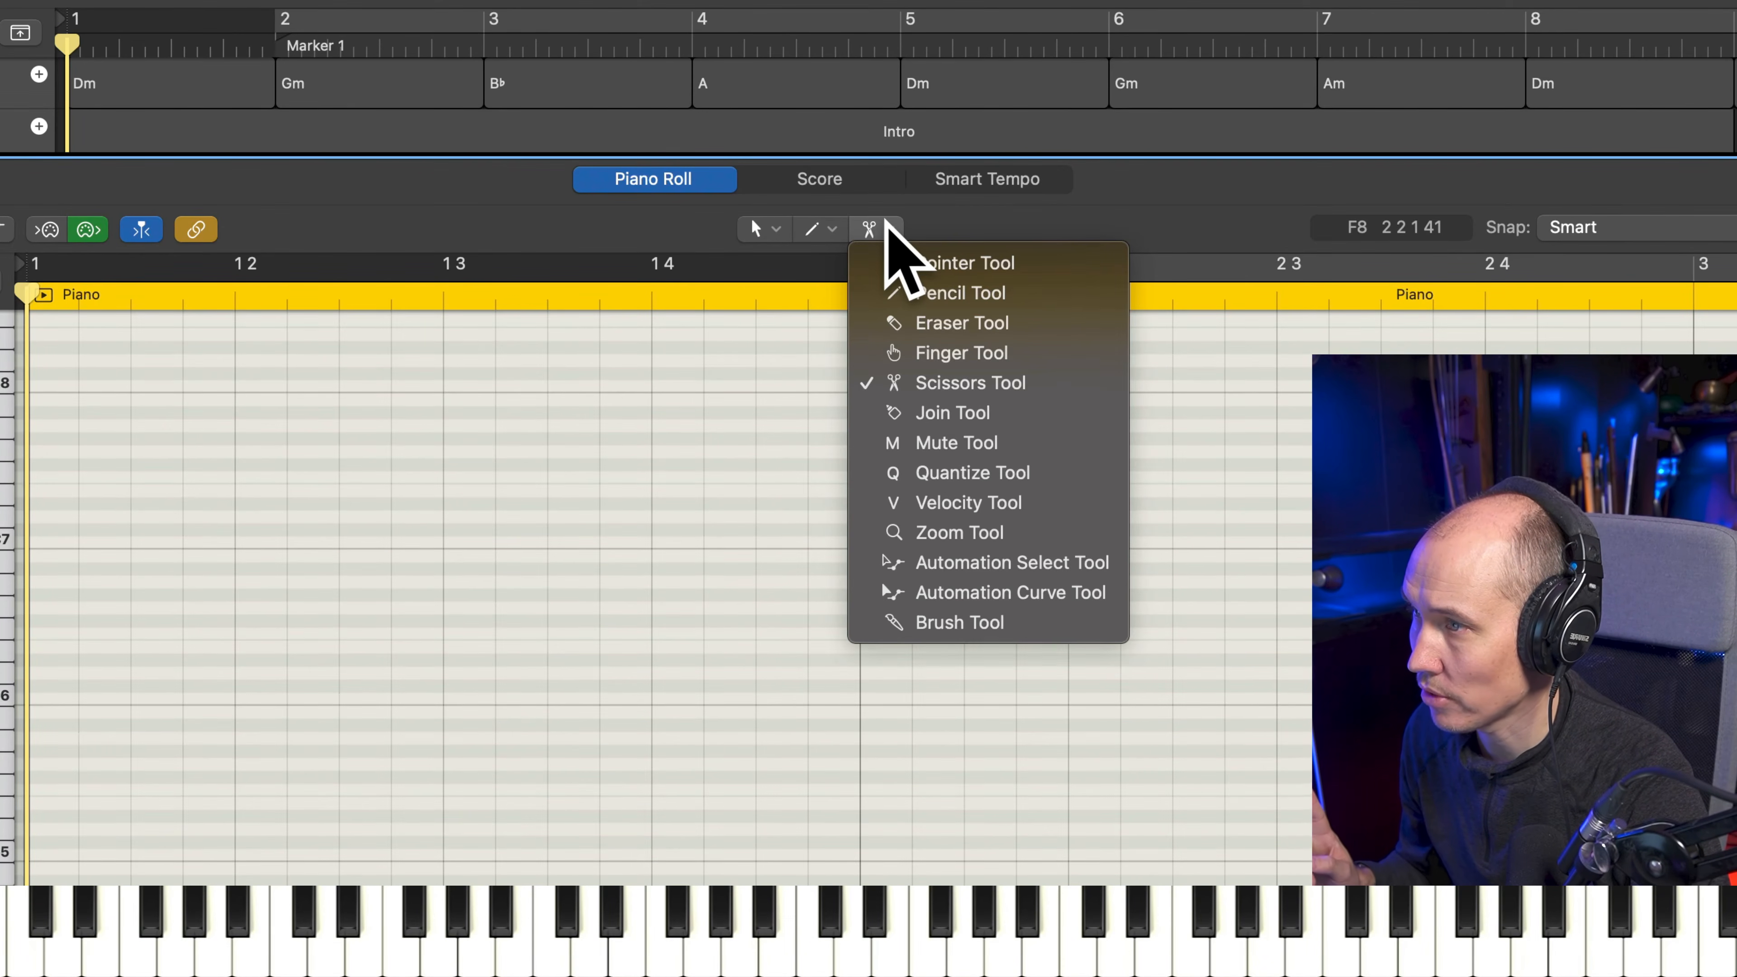
click(346, 539)
mouse_move(126, 771)
mouse_down()
mouse_move(201, 886)
mouse_move(327, 774)
mouse_up()
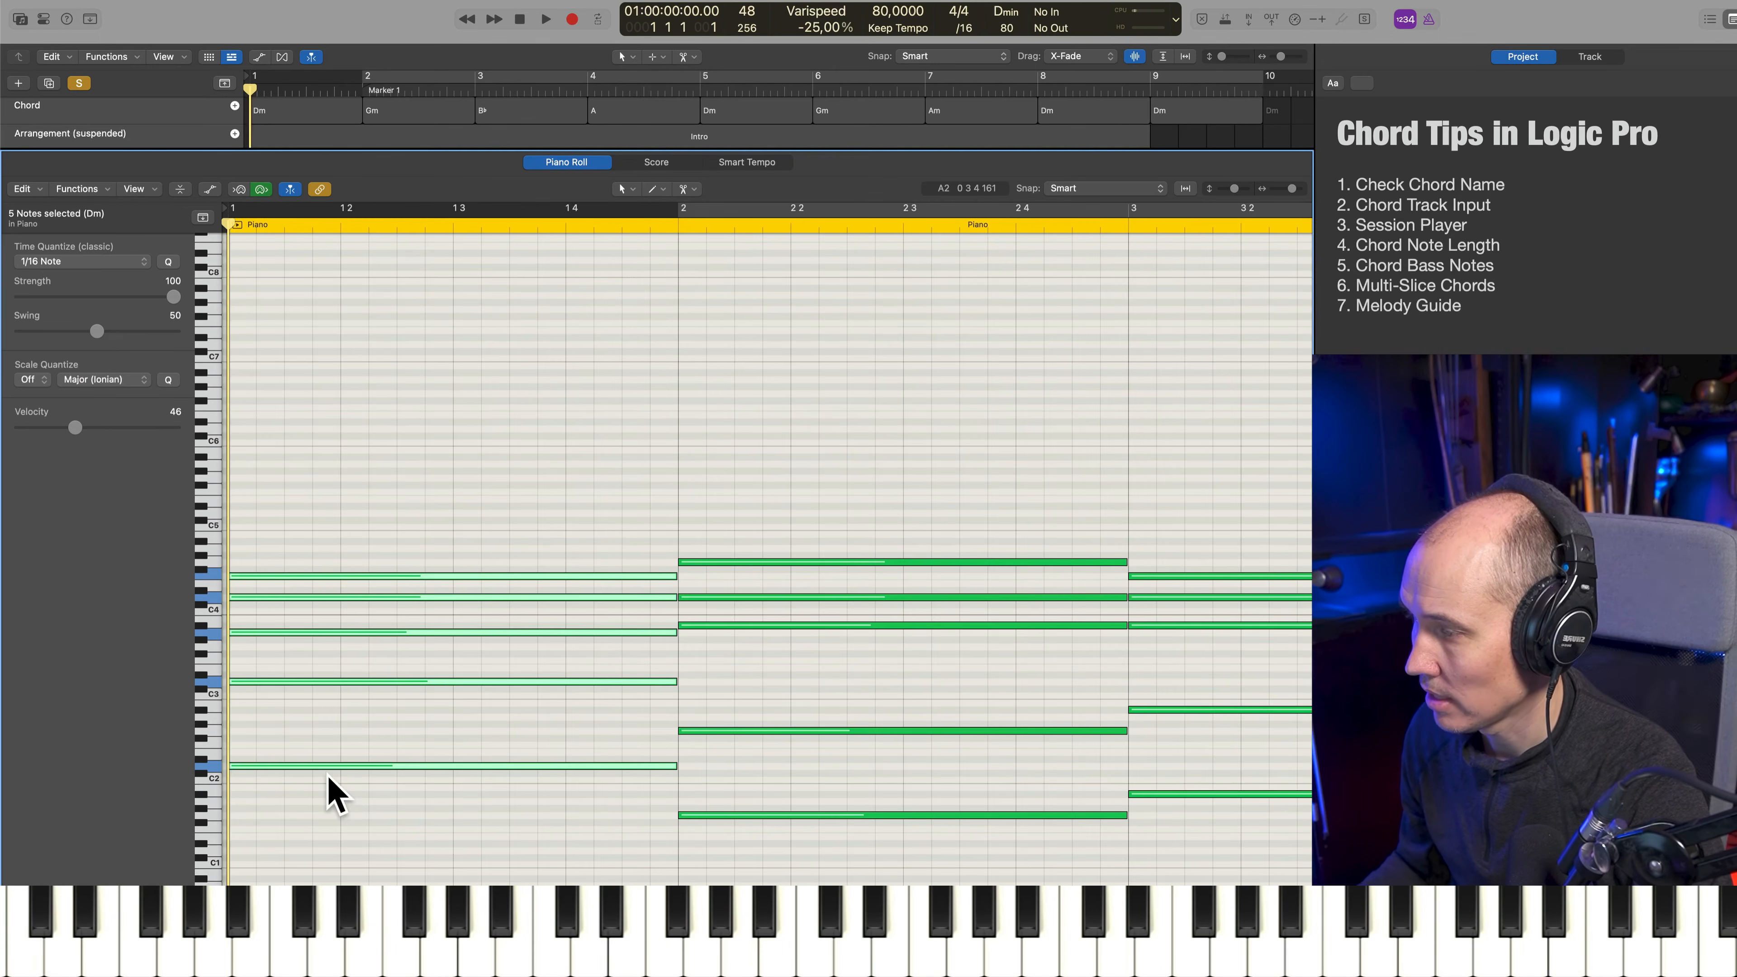
alt+right_click(340, 576)
click(450, 496)
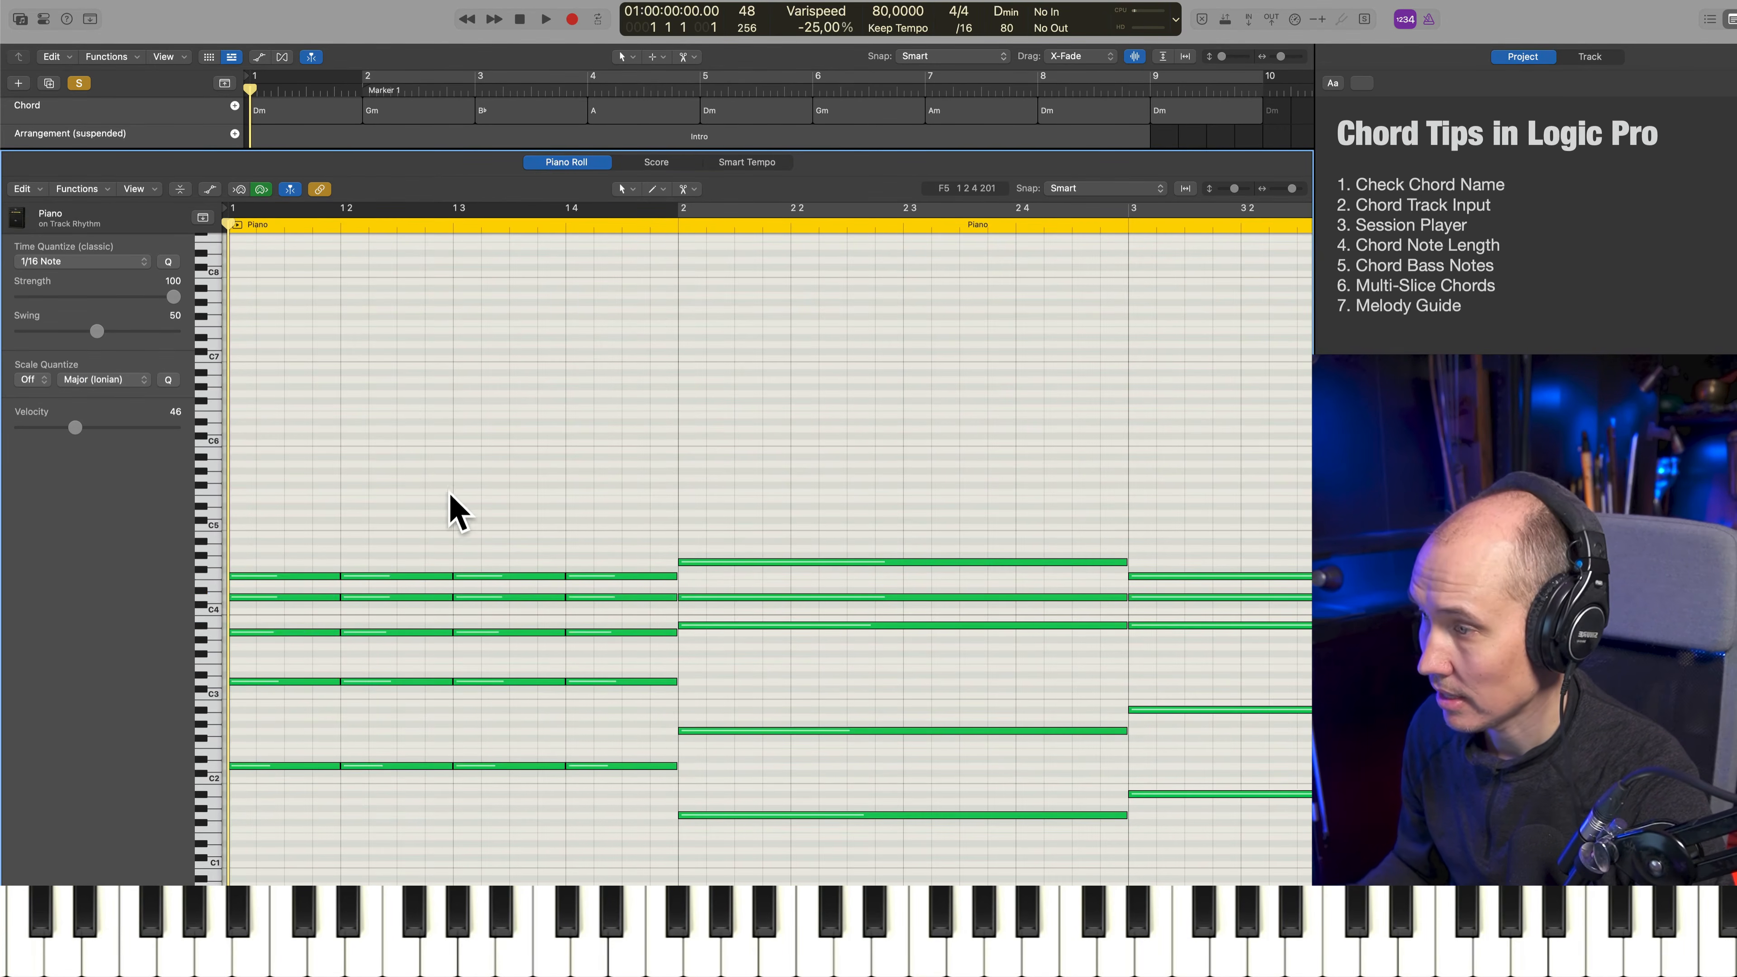
Multi-slice the chords in bars 2, 3 and 4 of the Rhythm region into four equal quarter-note chords each
key(super+Left)
key(super+Left)
key(super+Left)
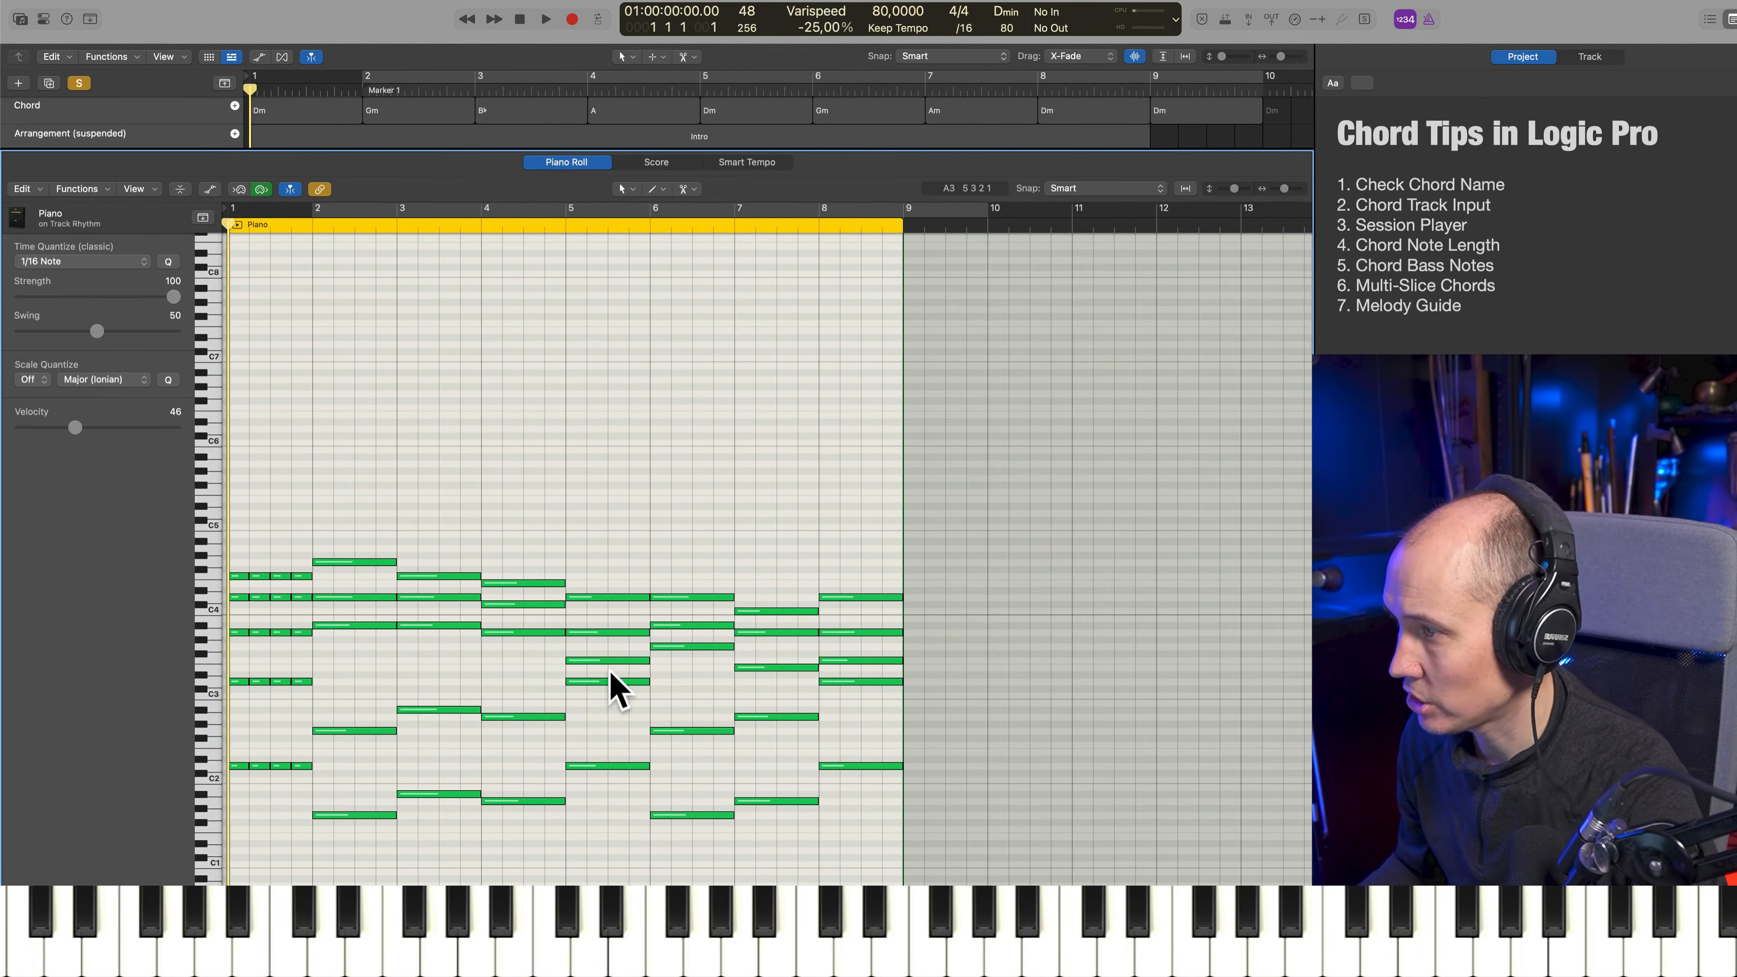
drag(358, 493, 349, 840)
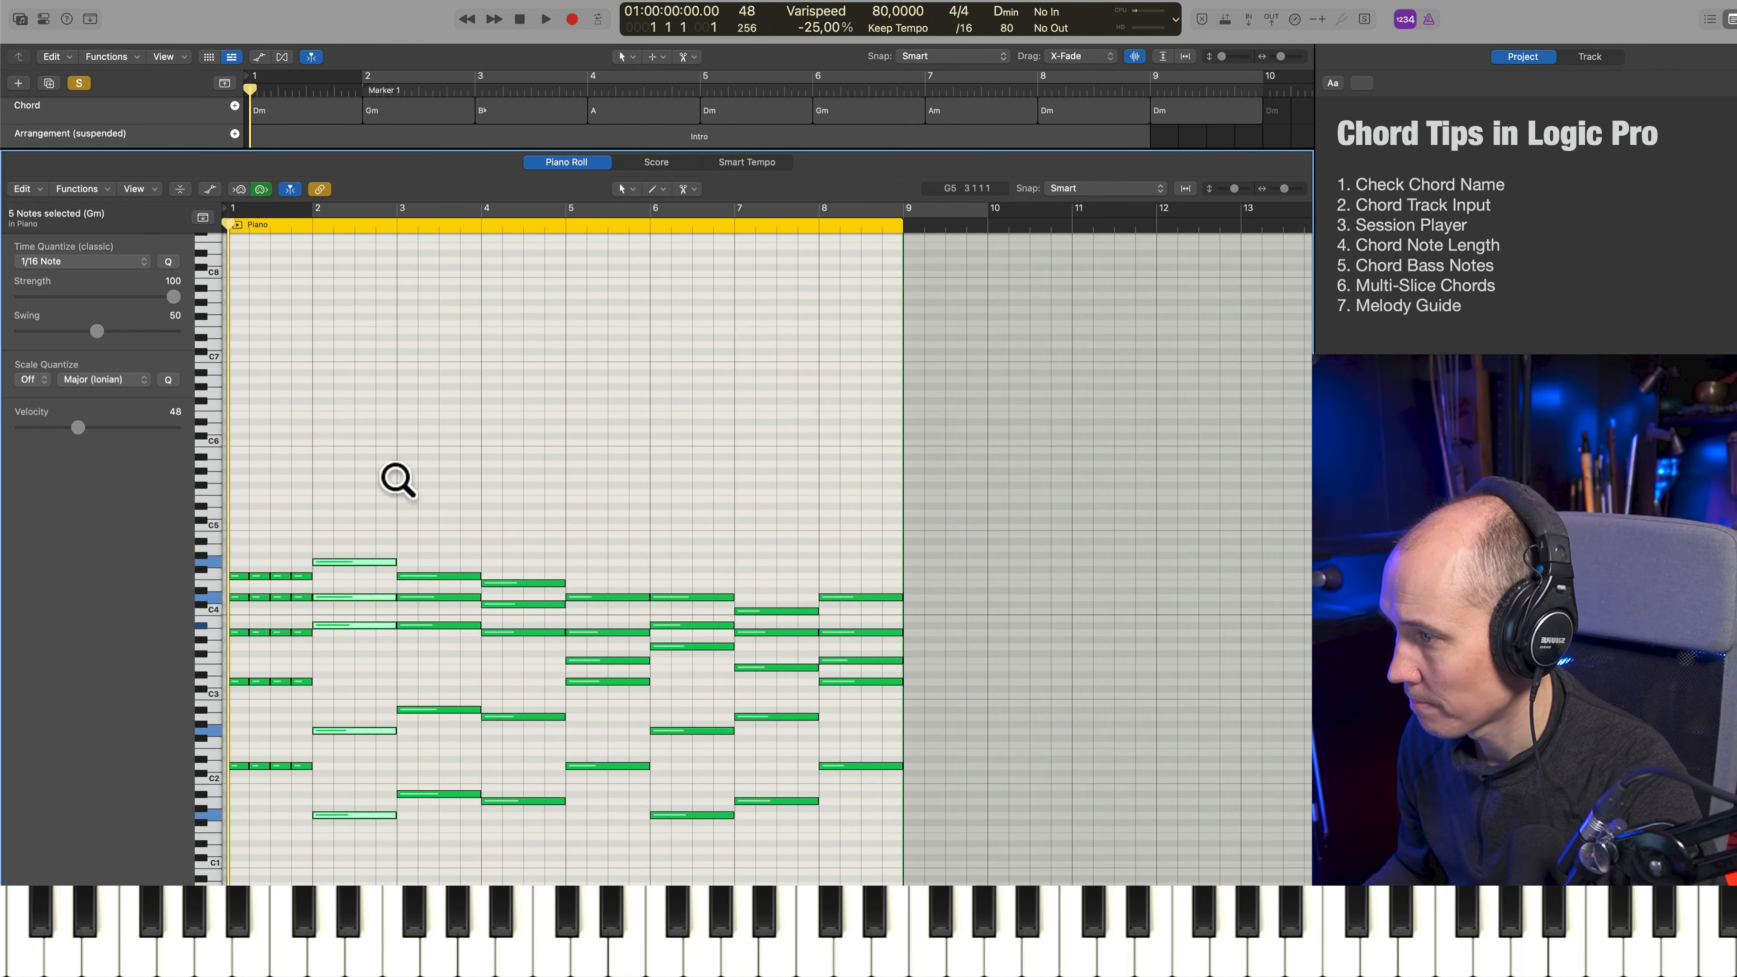
alt+right_click(340, 576)
drag(438, 523, 444, 851)
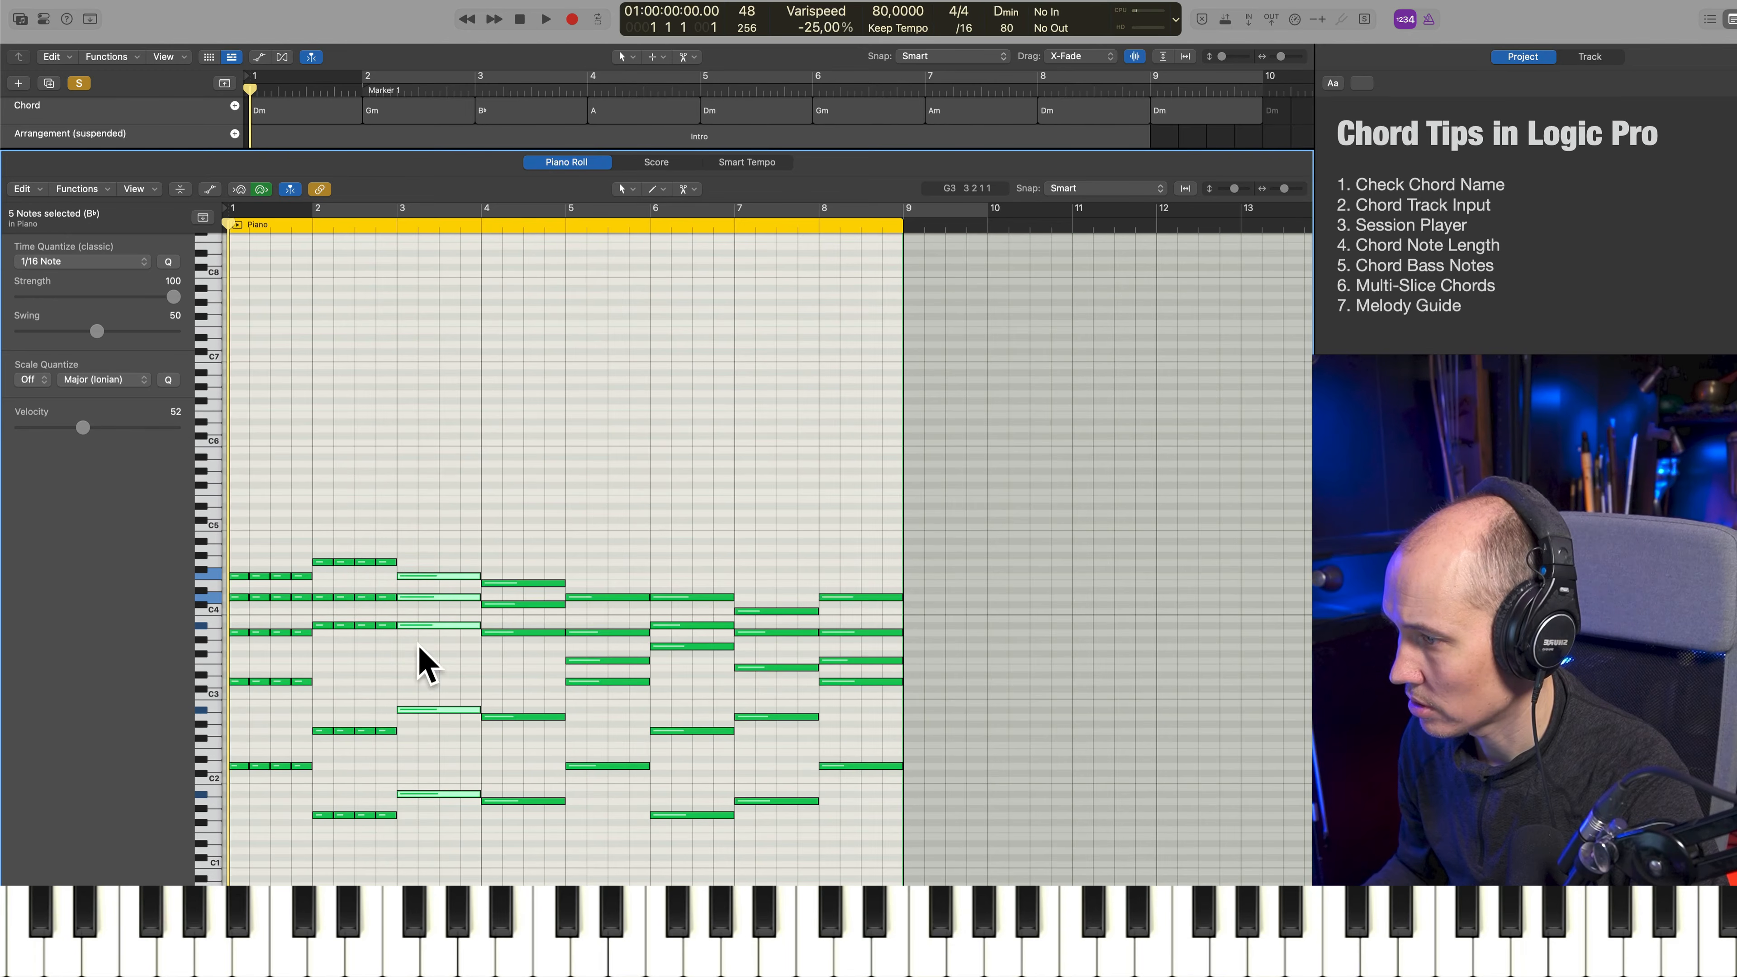
drag(440, 498, 981, 886)
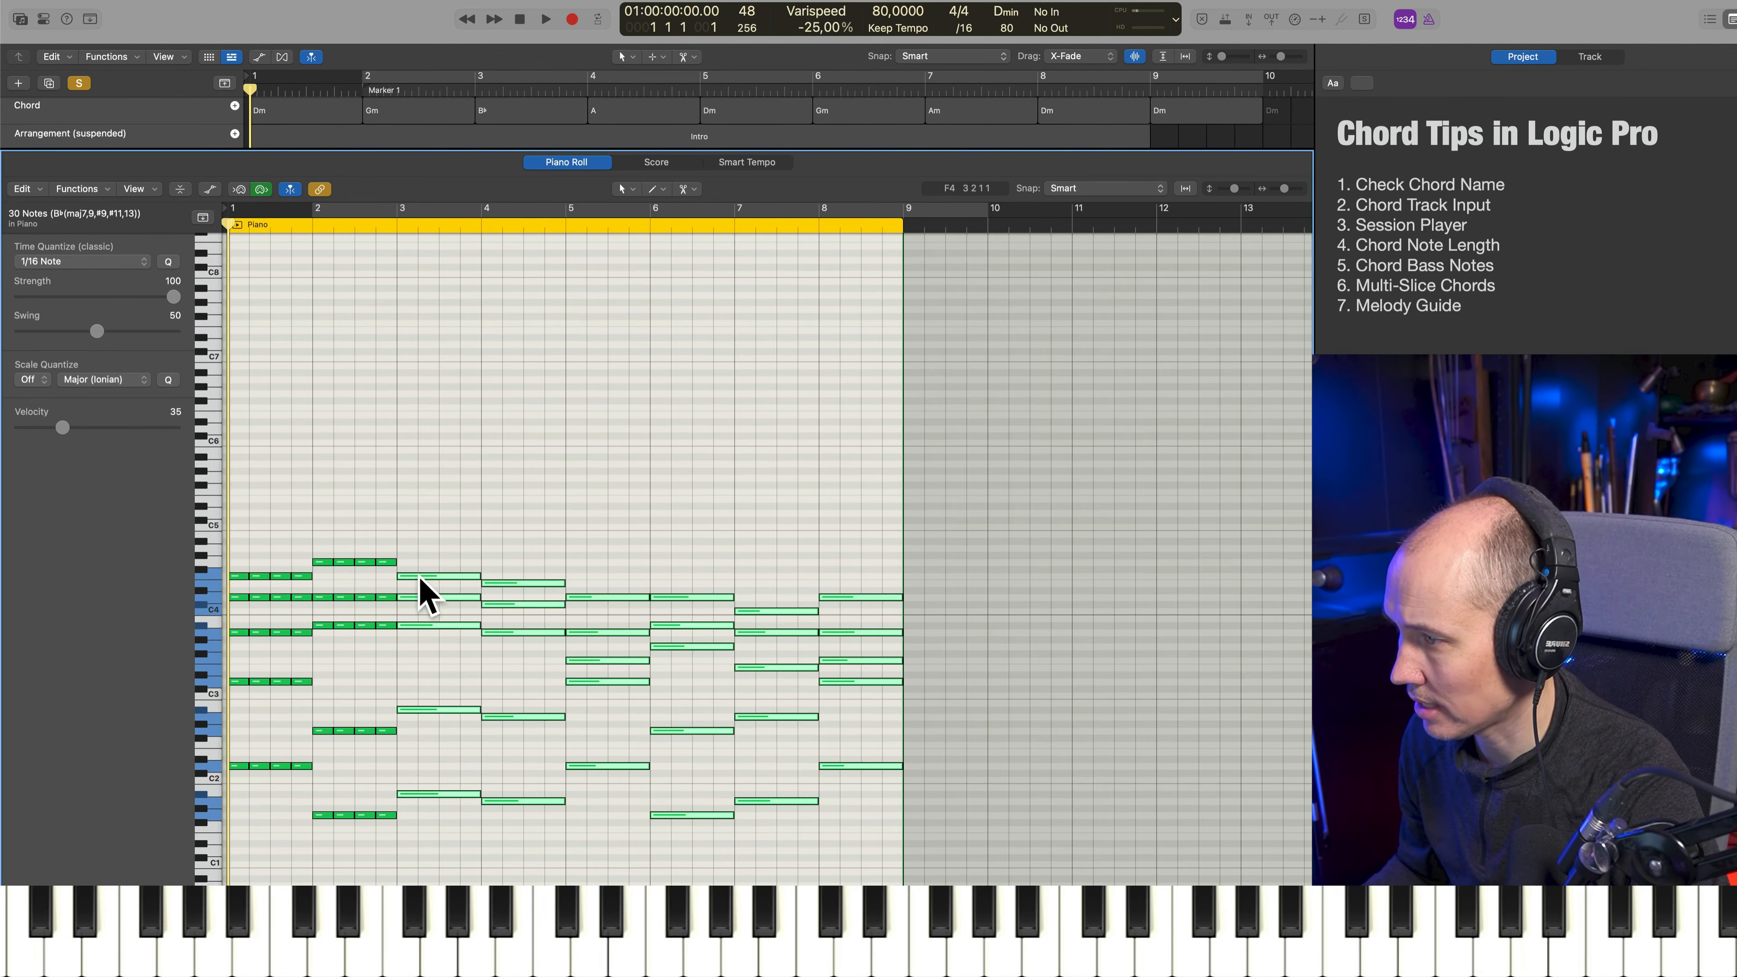
alt+right_click(419, 578)
drag(516, 513, 544, 869)
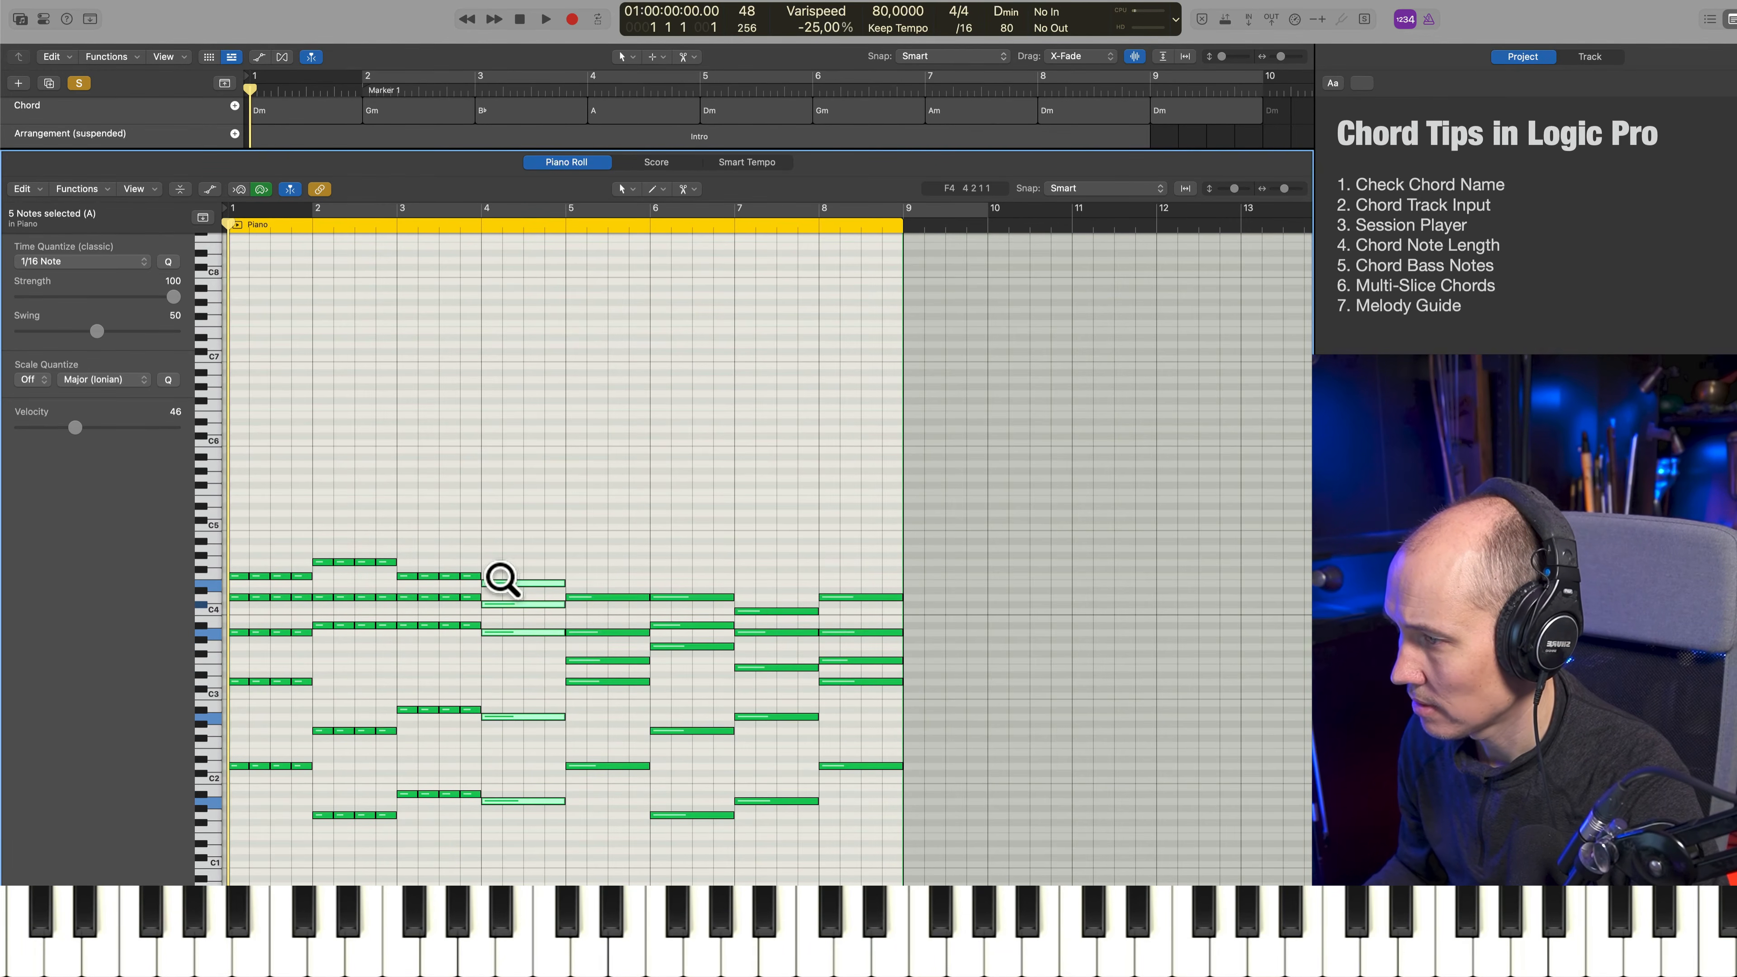
alt+right_click(506, 595)
Multi-slice the chords in bars 5 to 8 into four quarter-note chords each and play back the sliced part from bar 2
drag(595, 541, 615, 855)
alt+right_click(588, 602)
drag(687, 555, 710, 776)
alt+right_click(670, 602)
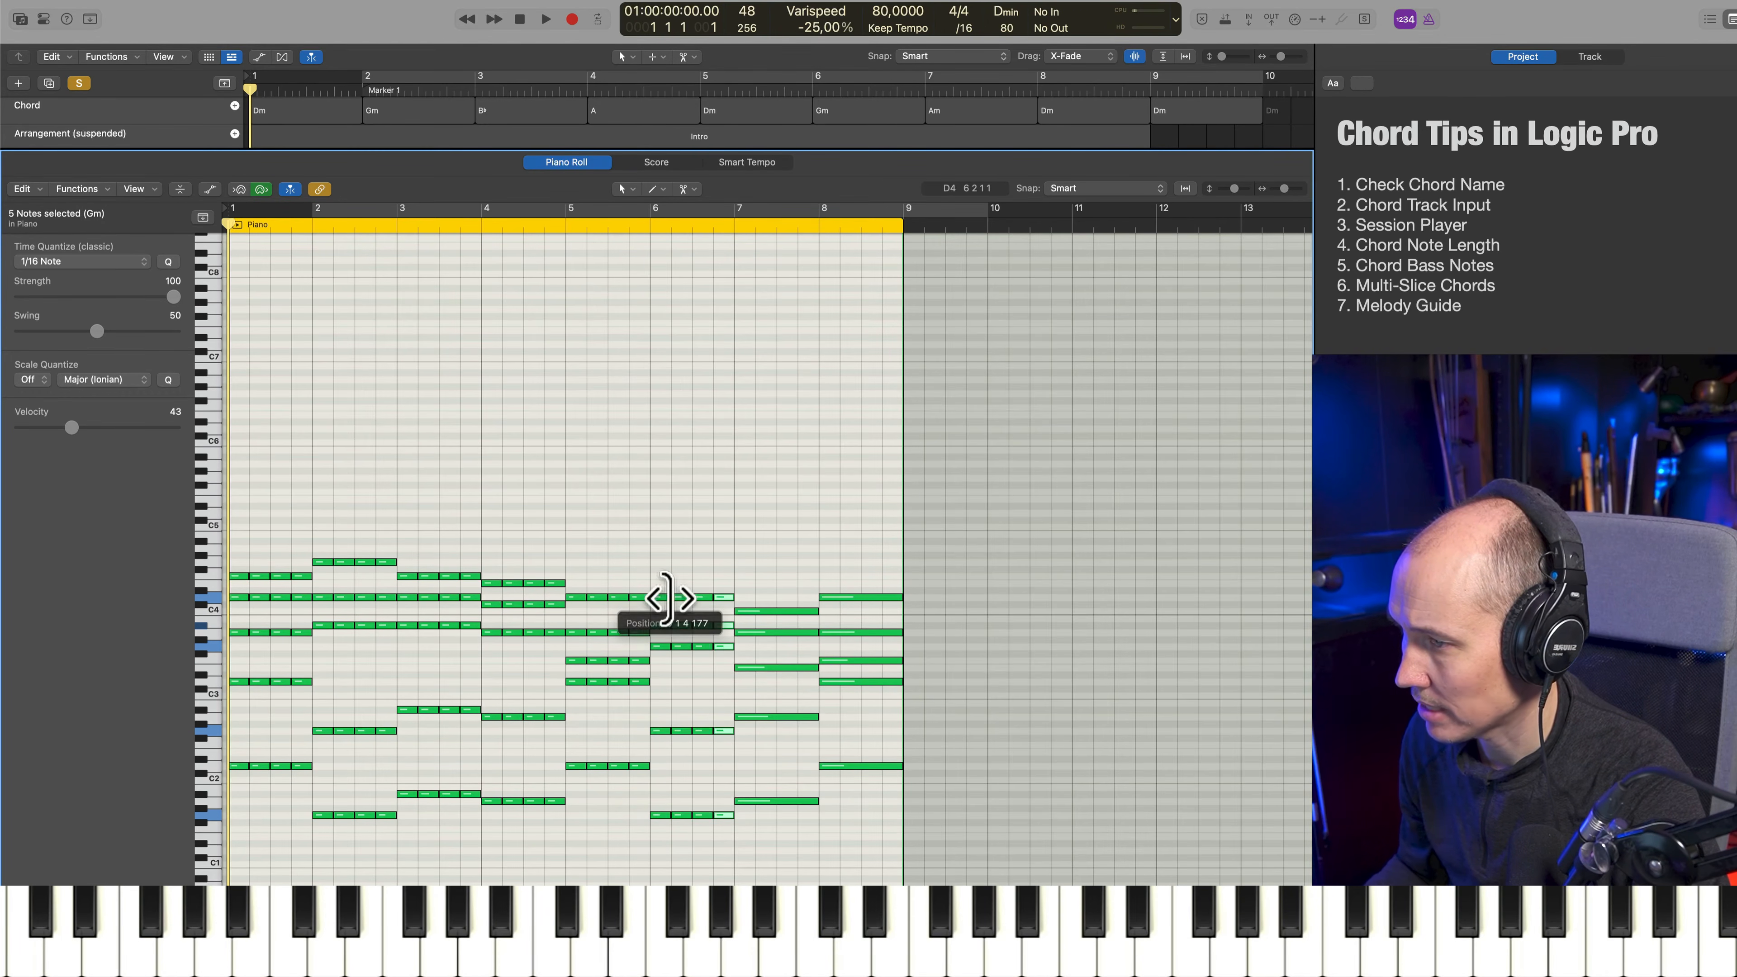
drag(746, 553, 771, 678)
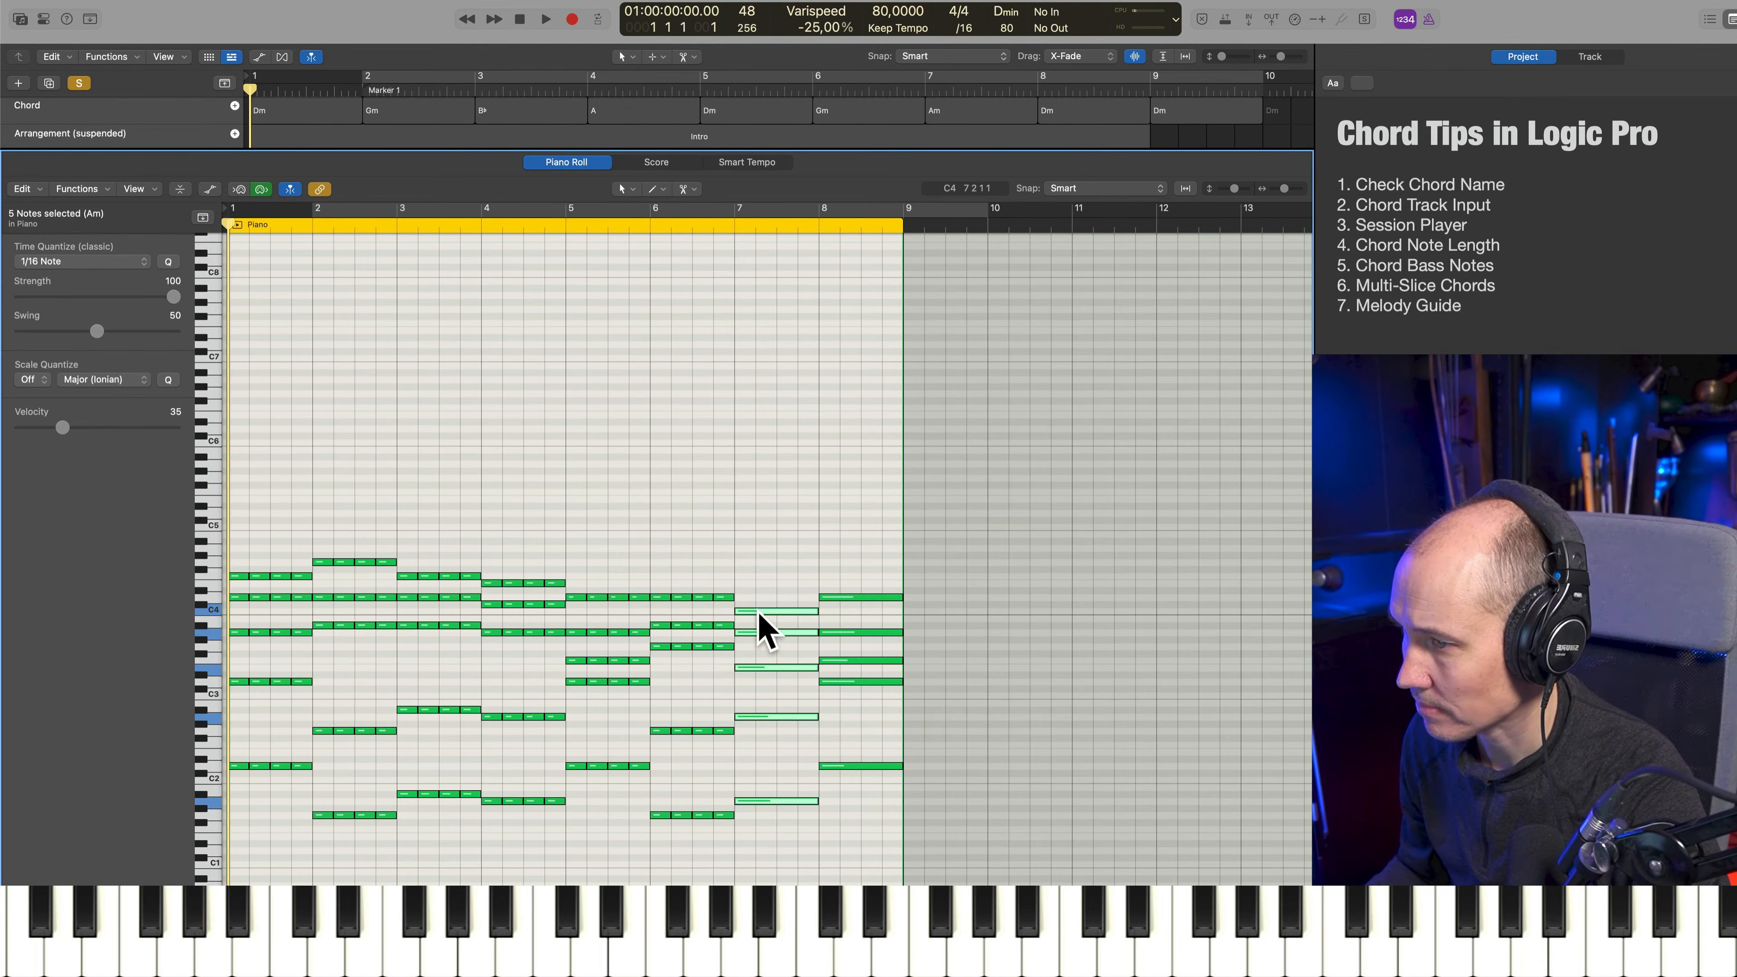
alt+right_click(764, 637)
drag(837, 542, 852, 606)
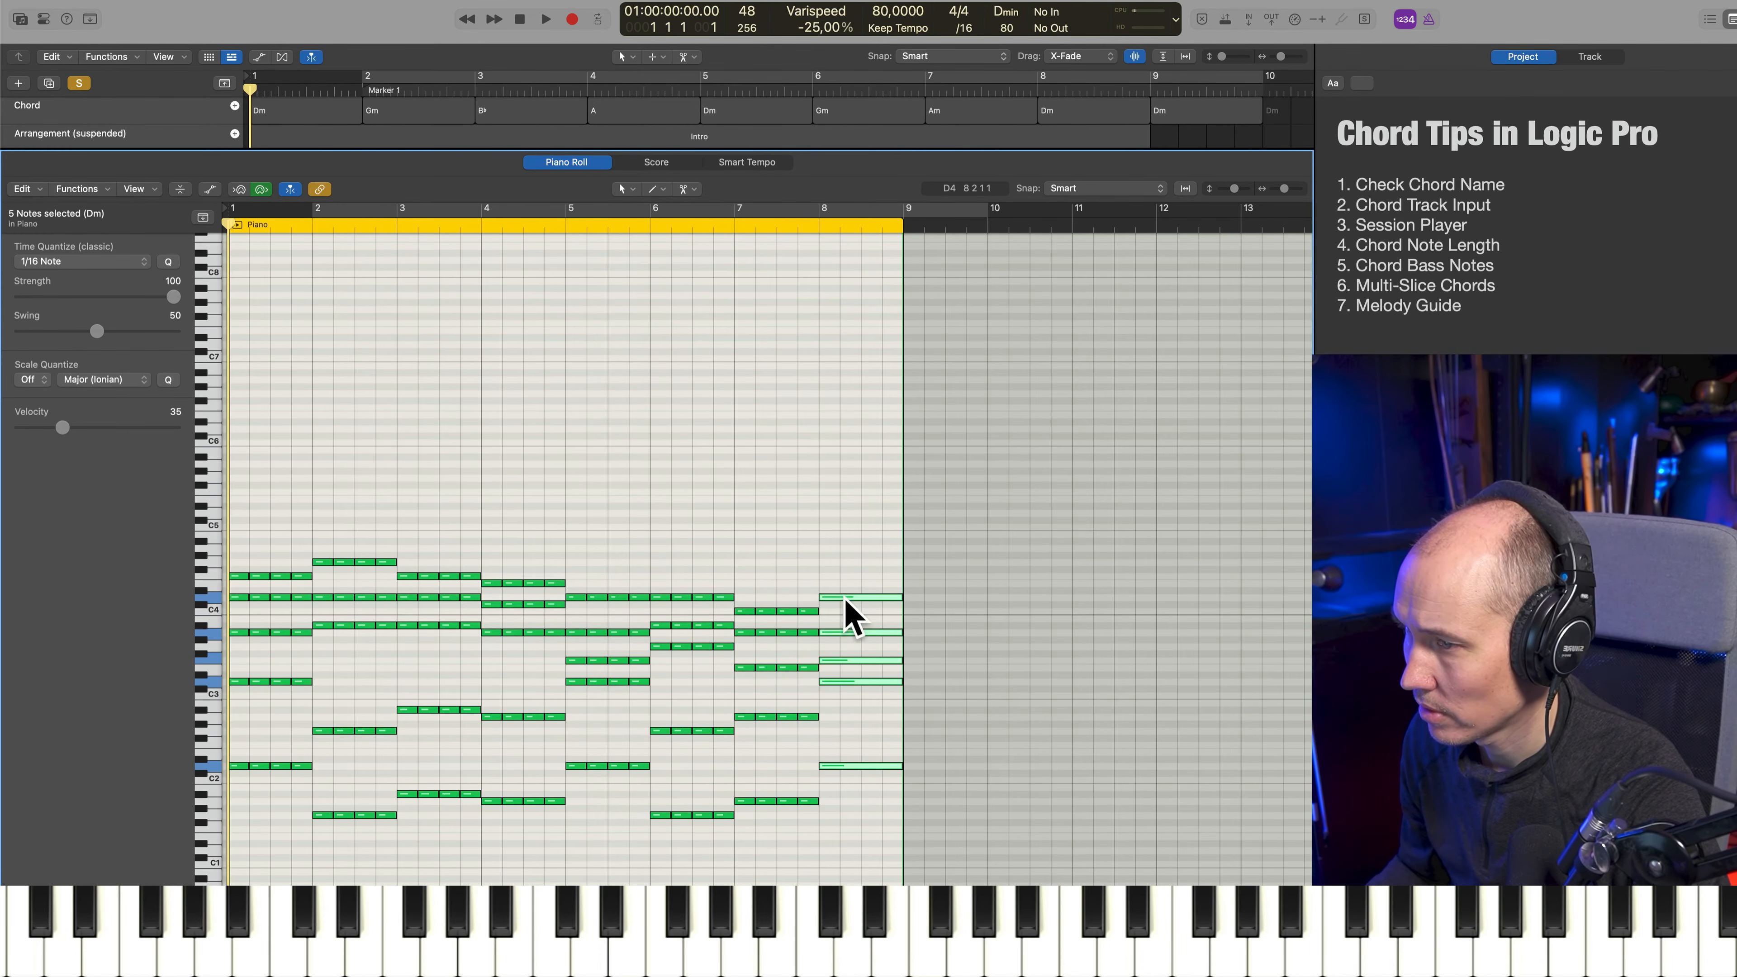
alt+right_click(843, 602)
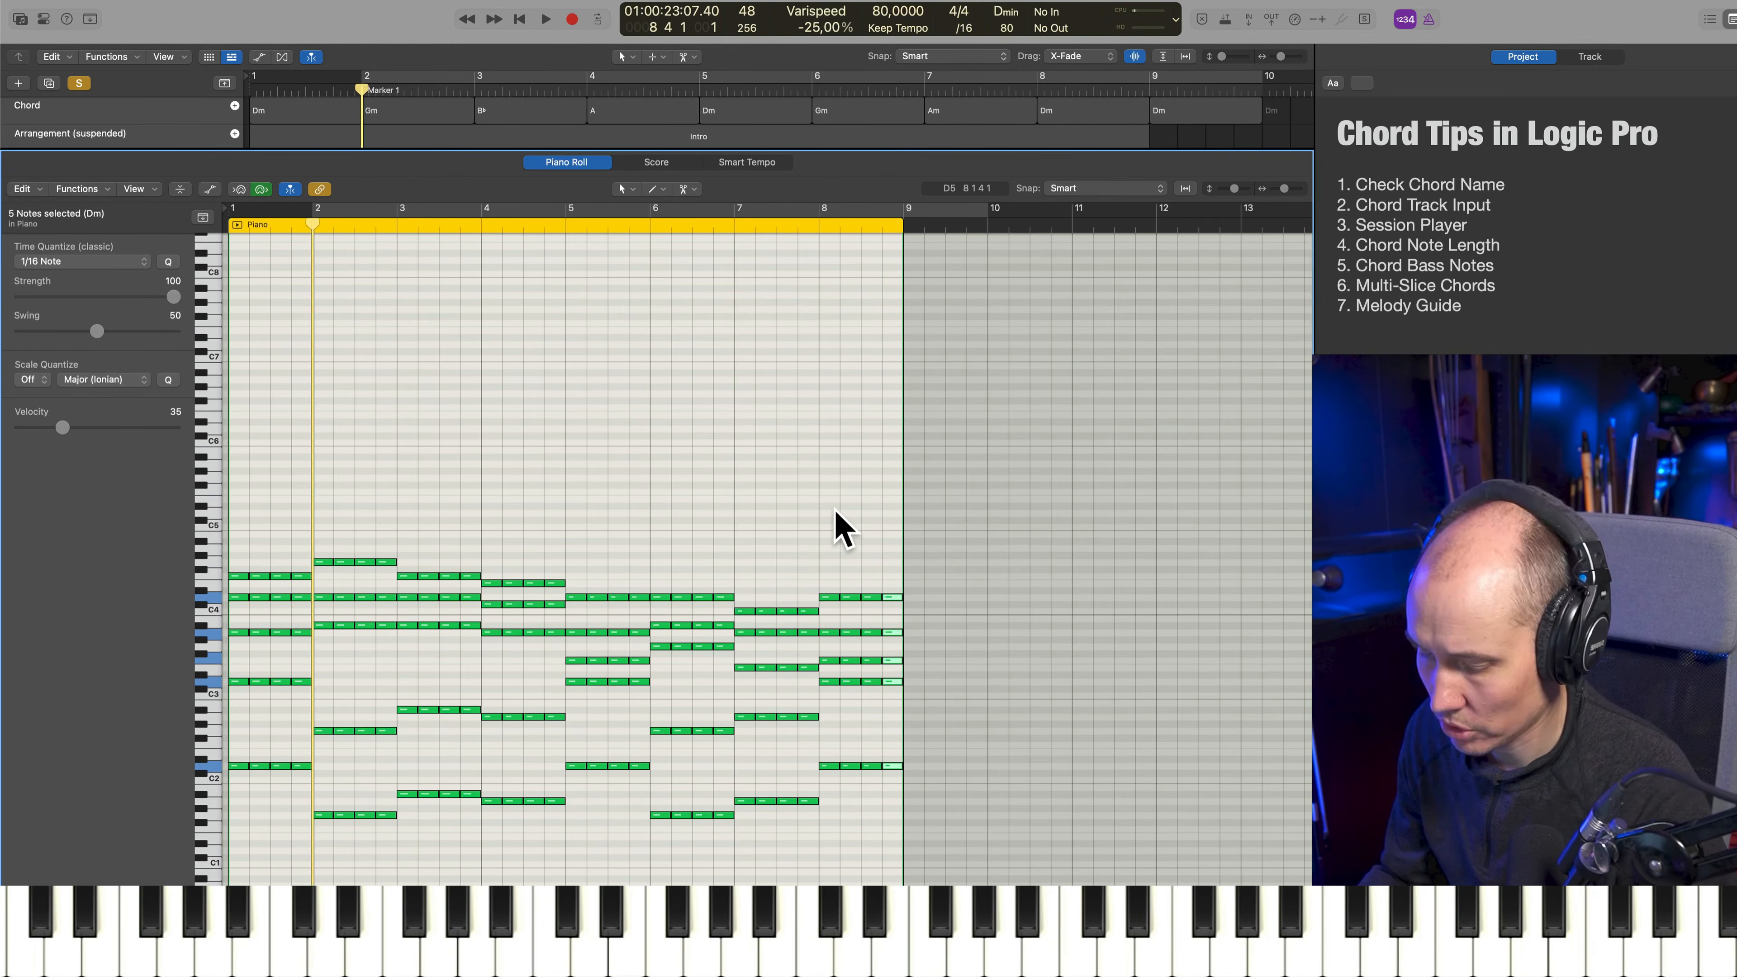
key(space)
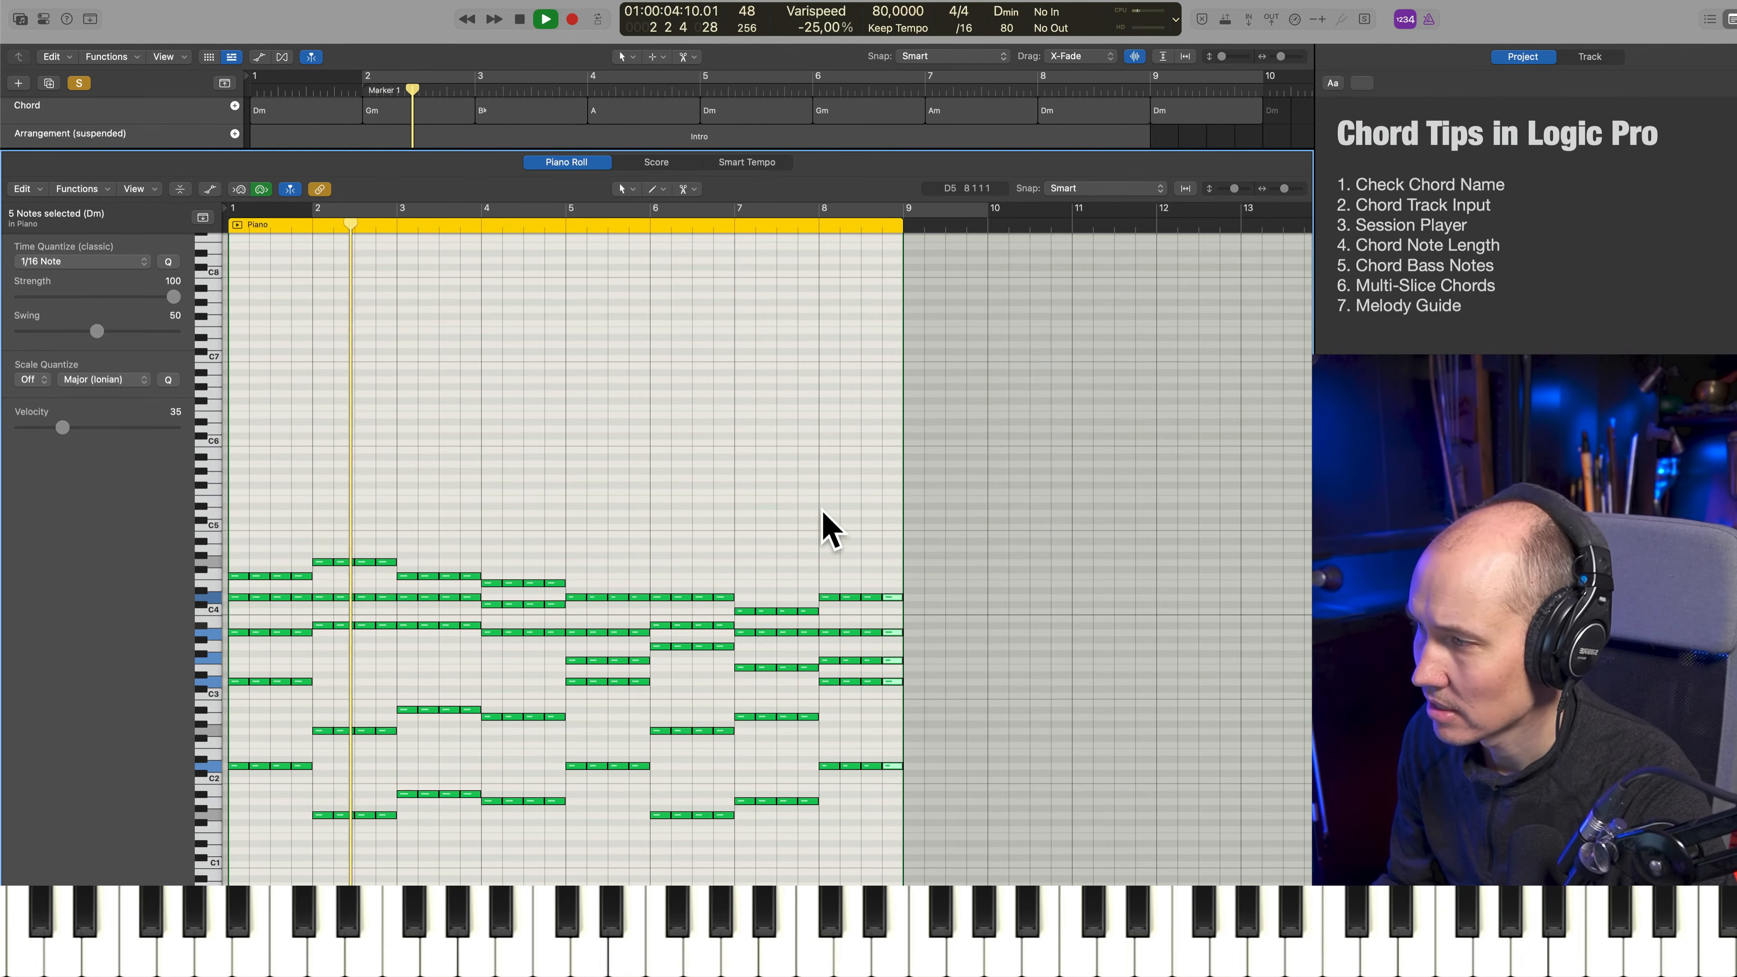
key(space)
Select the first slice of the bar 1 chord and extend the selection to the first-beat notes of every bar
click(283, 493)
drag(244, 528, 240, 830)
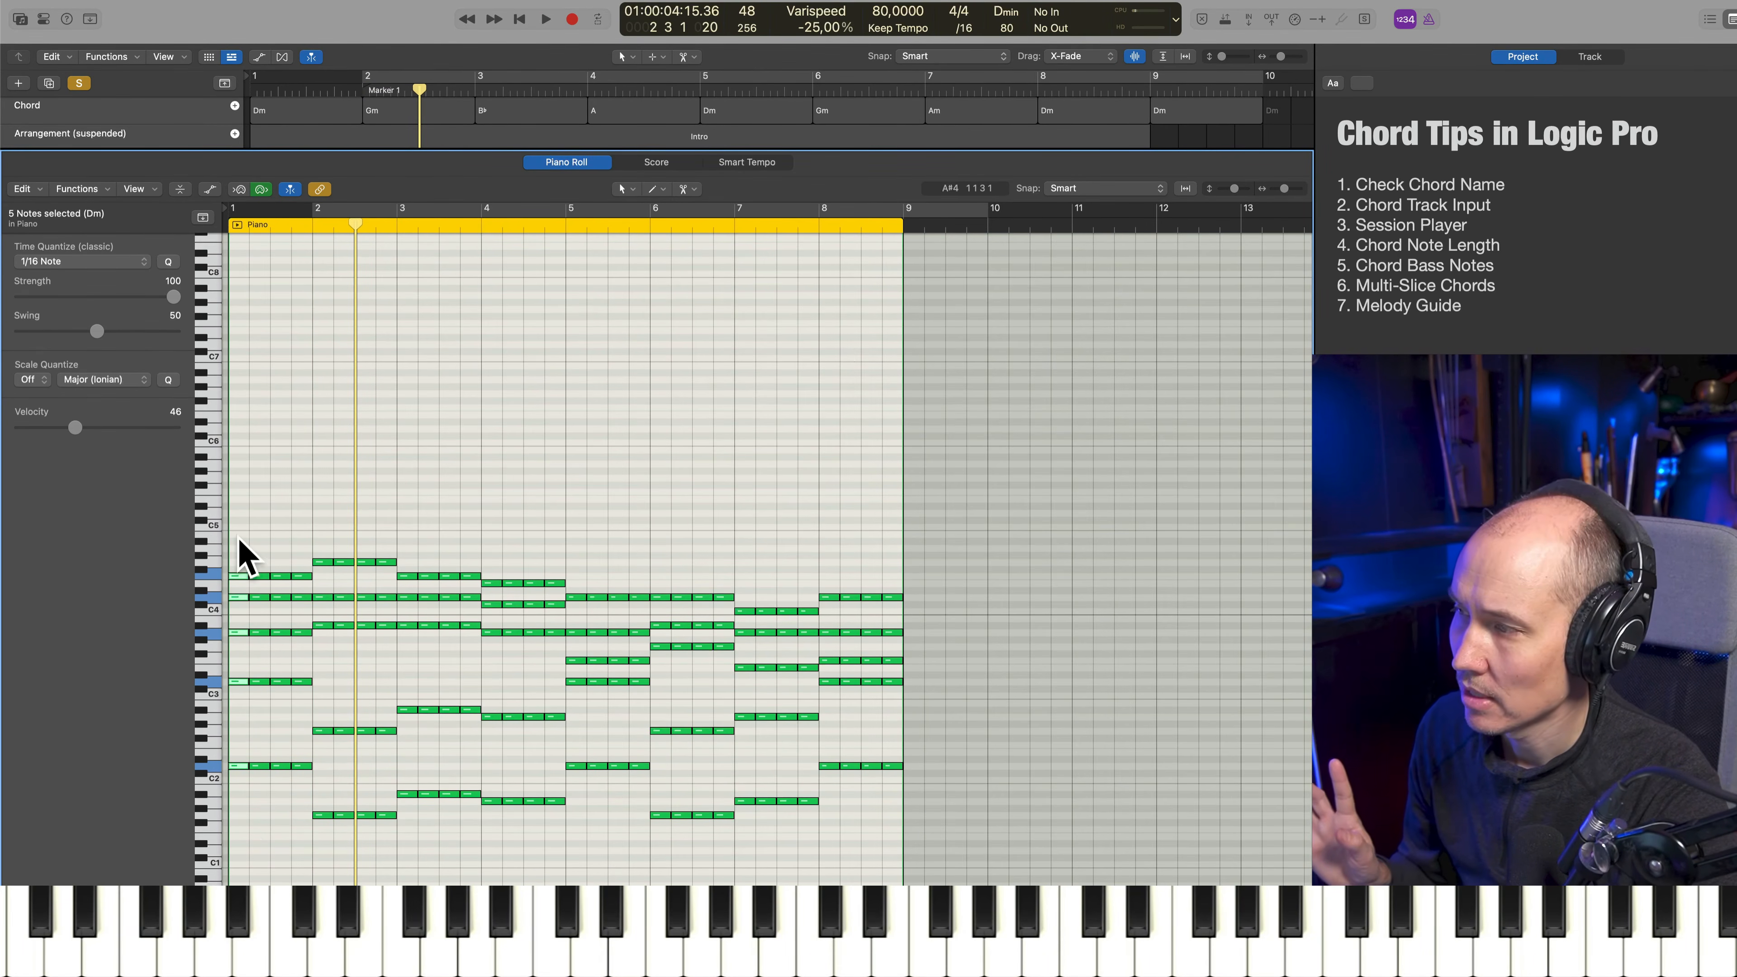
drag(236, 539, 226, 803)
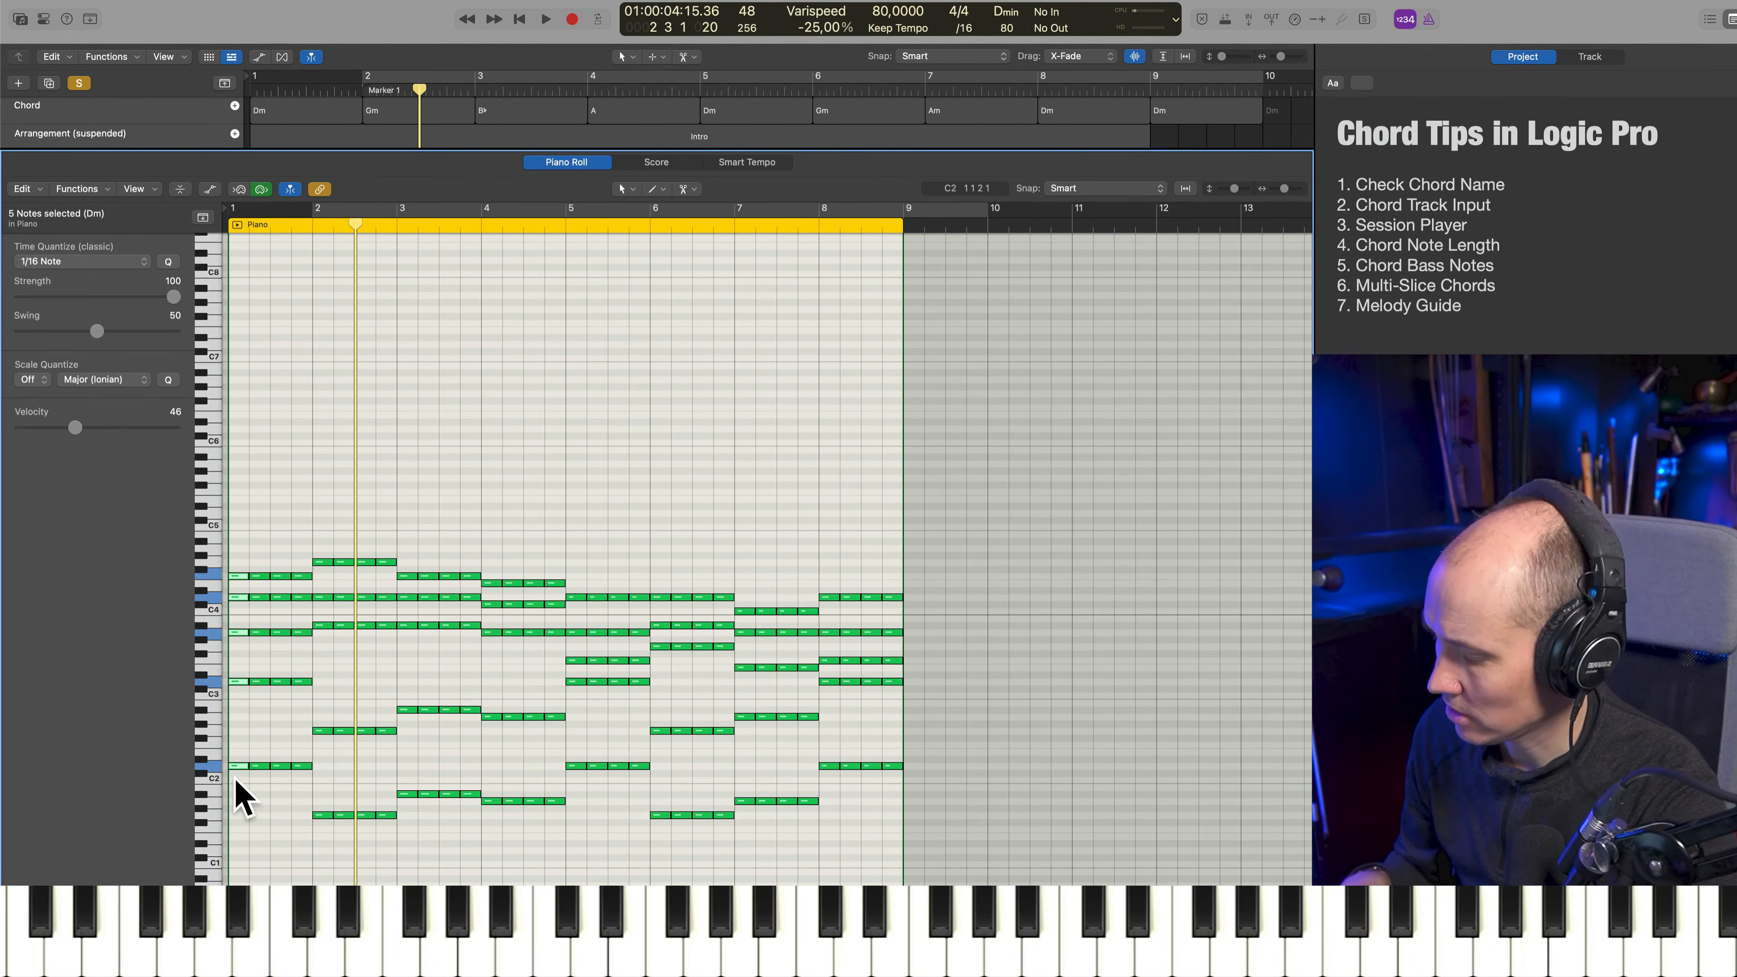
key(shift+p)
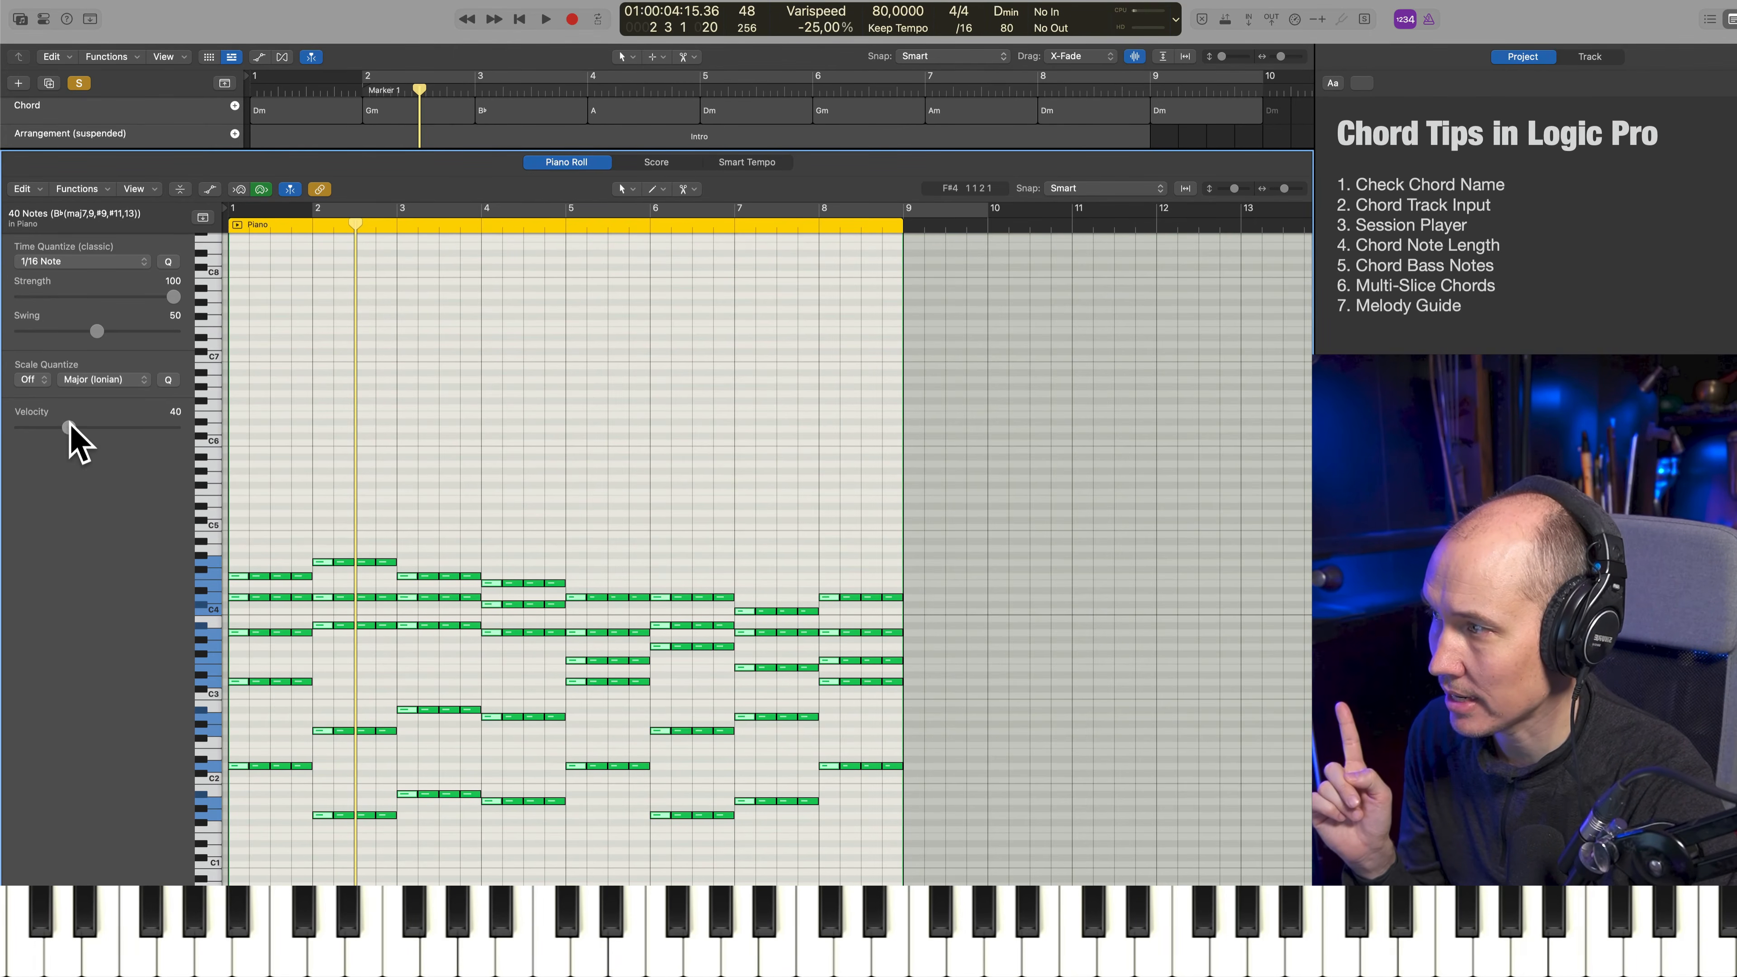
Raise the selected first-beat notes' velocity to 54 and show the region's Note Velocity lane below the notes
key(Return)
key(a)
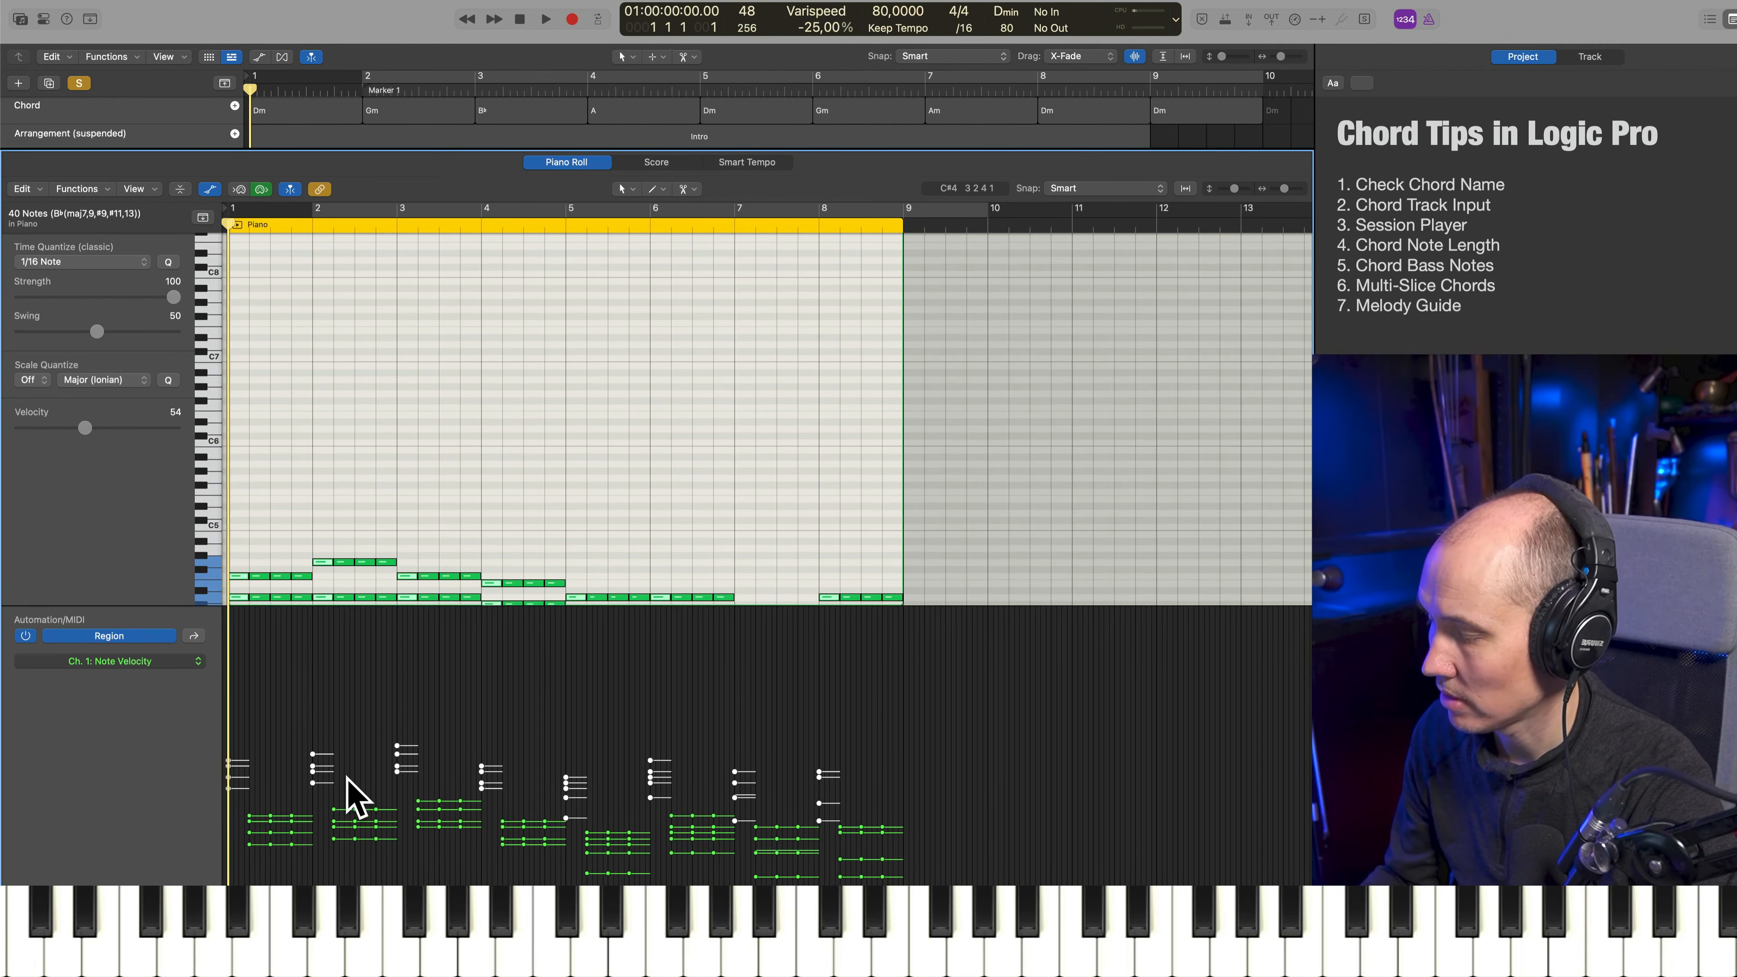
key(p)
key(p)
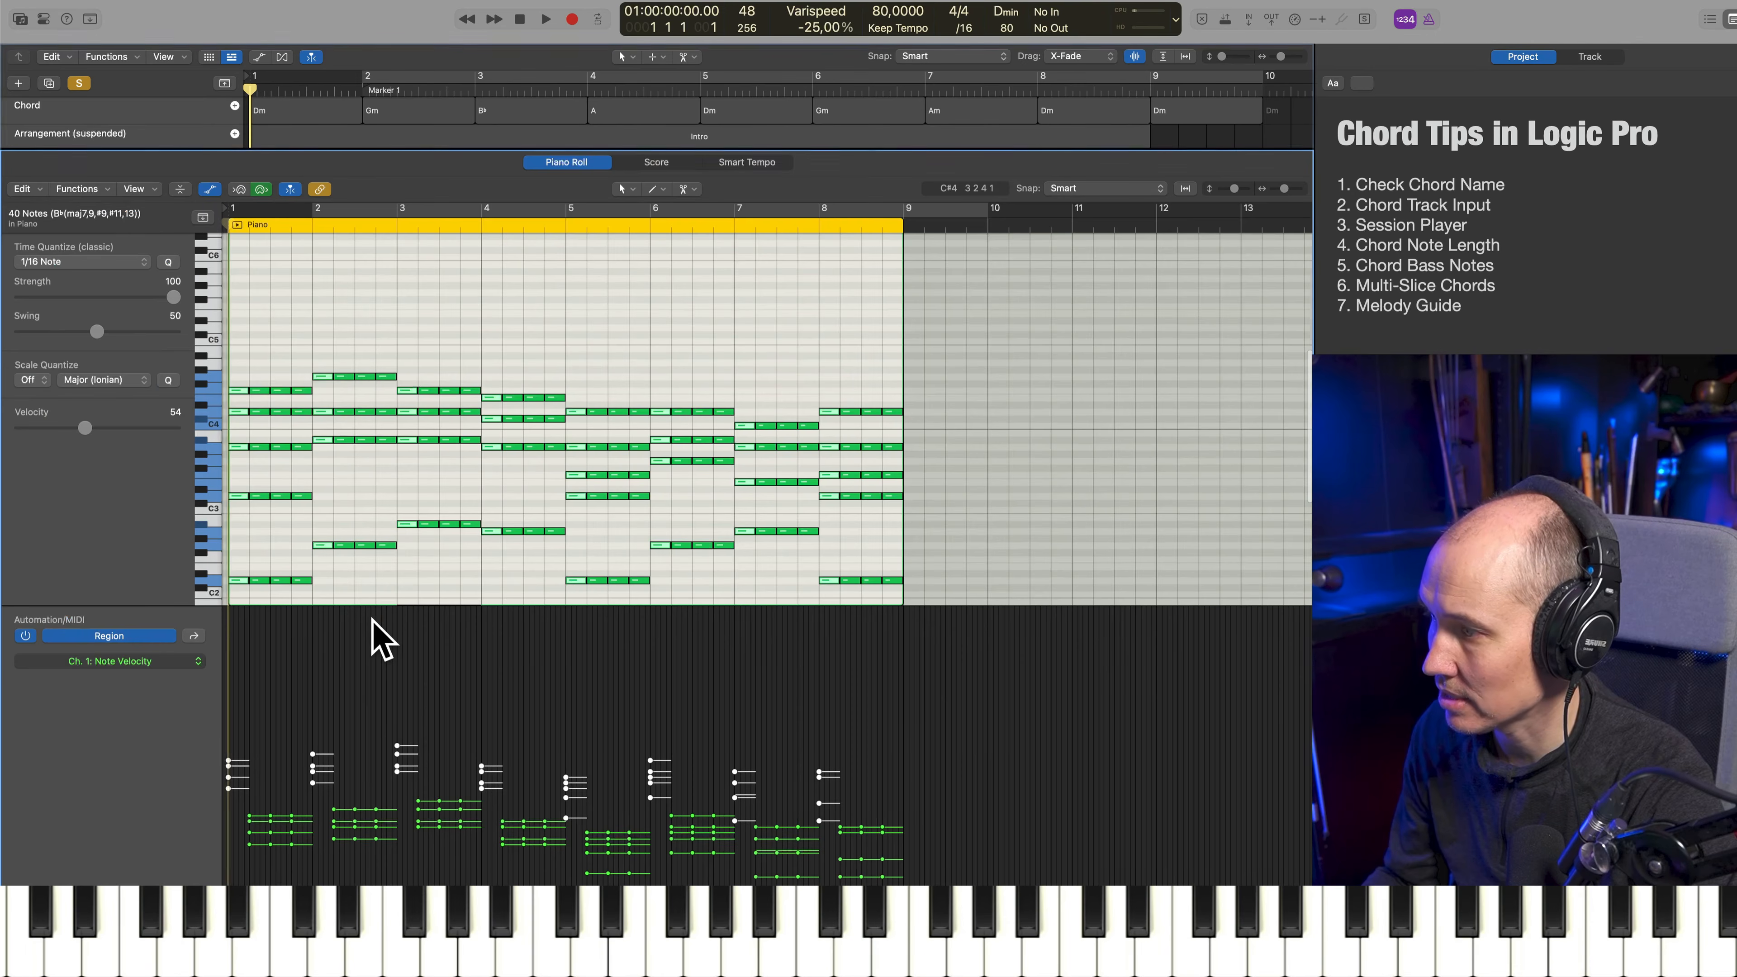
Play back the accented Rhythm part from bar 1 and close the note editor to show all tracks
key(space)
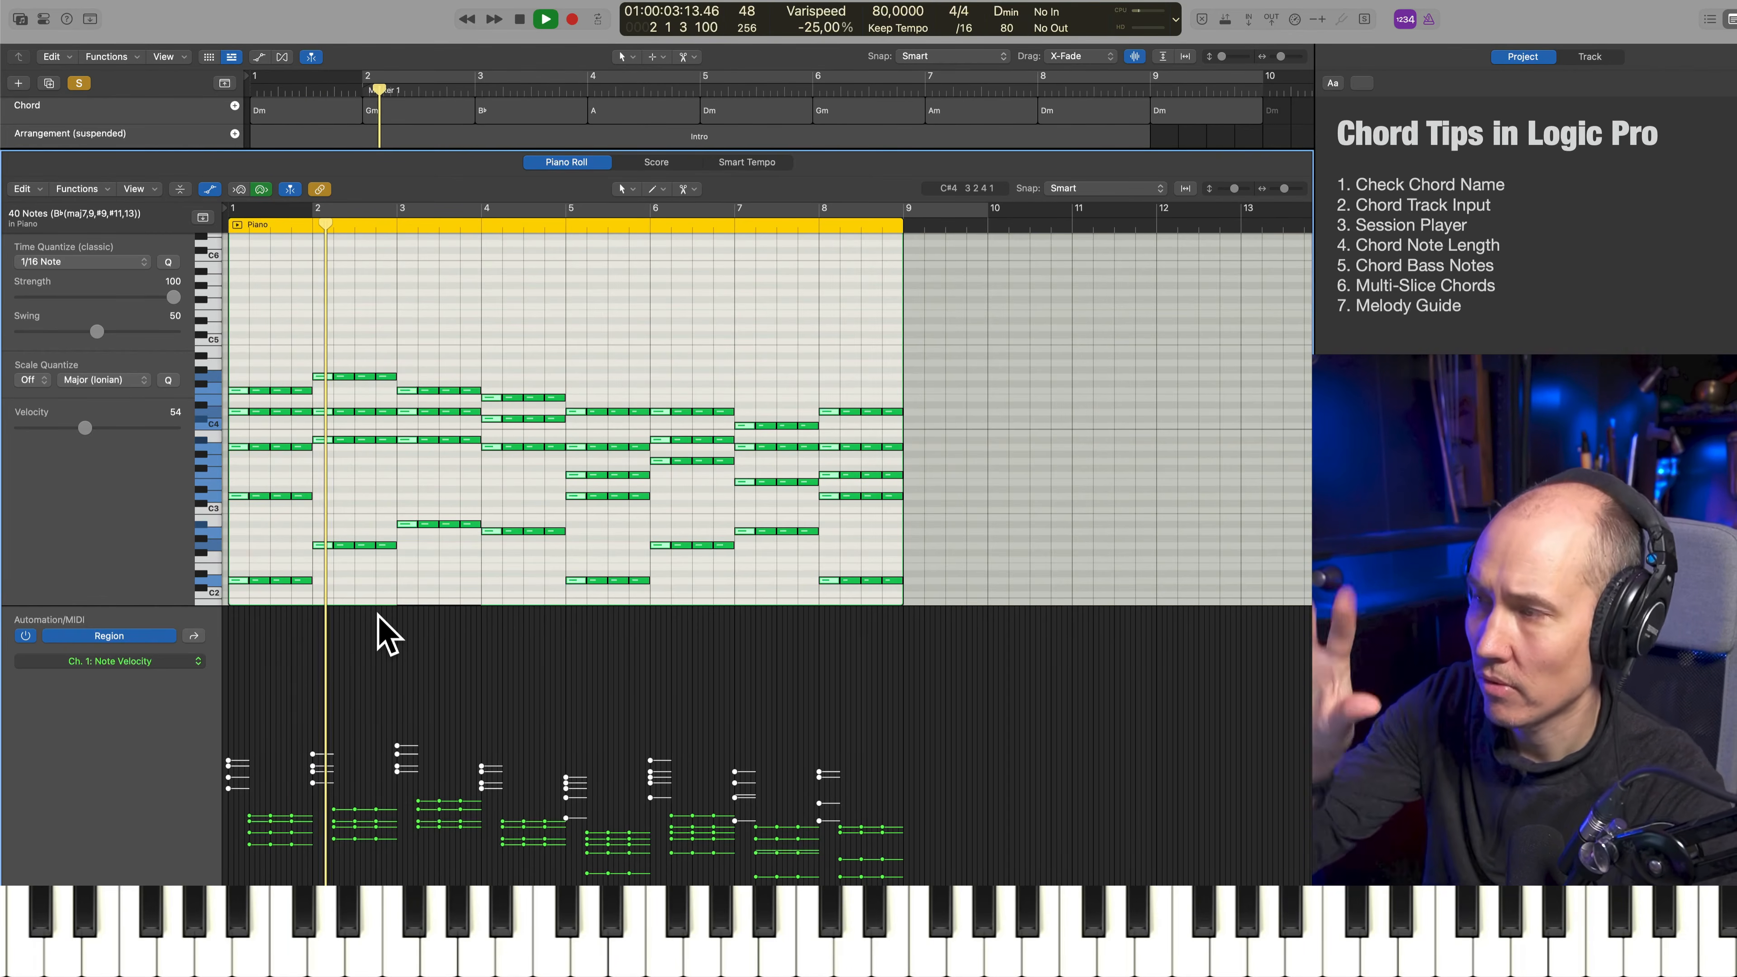
key(p)
key(space)
scroll(147, 414, up, 5)
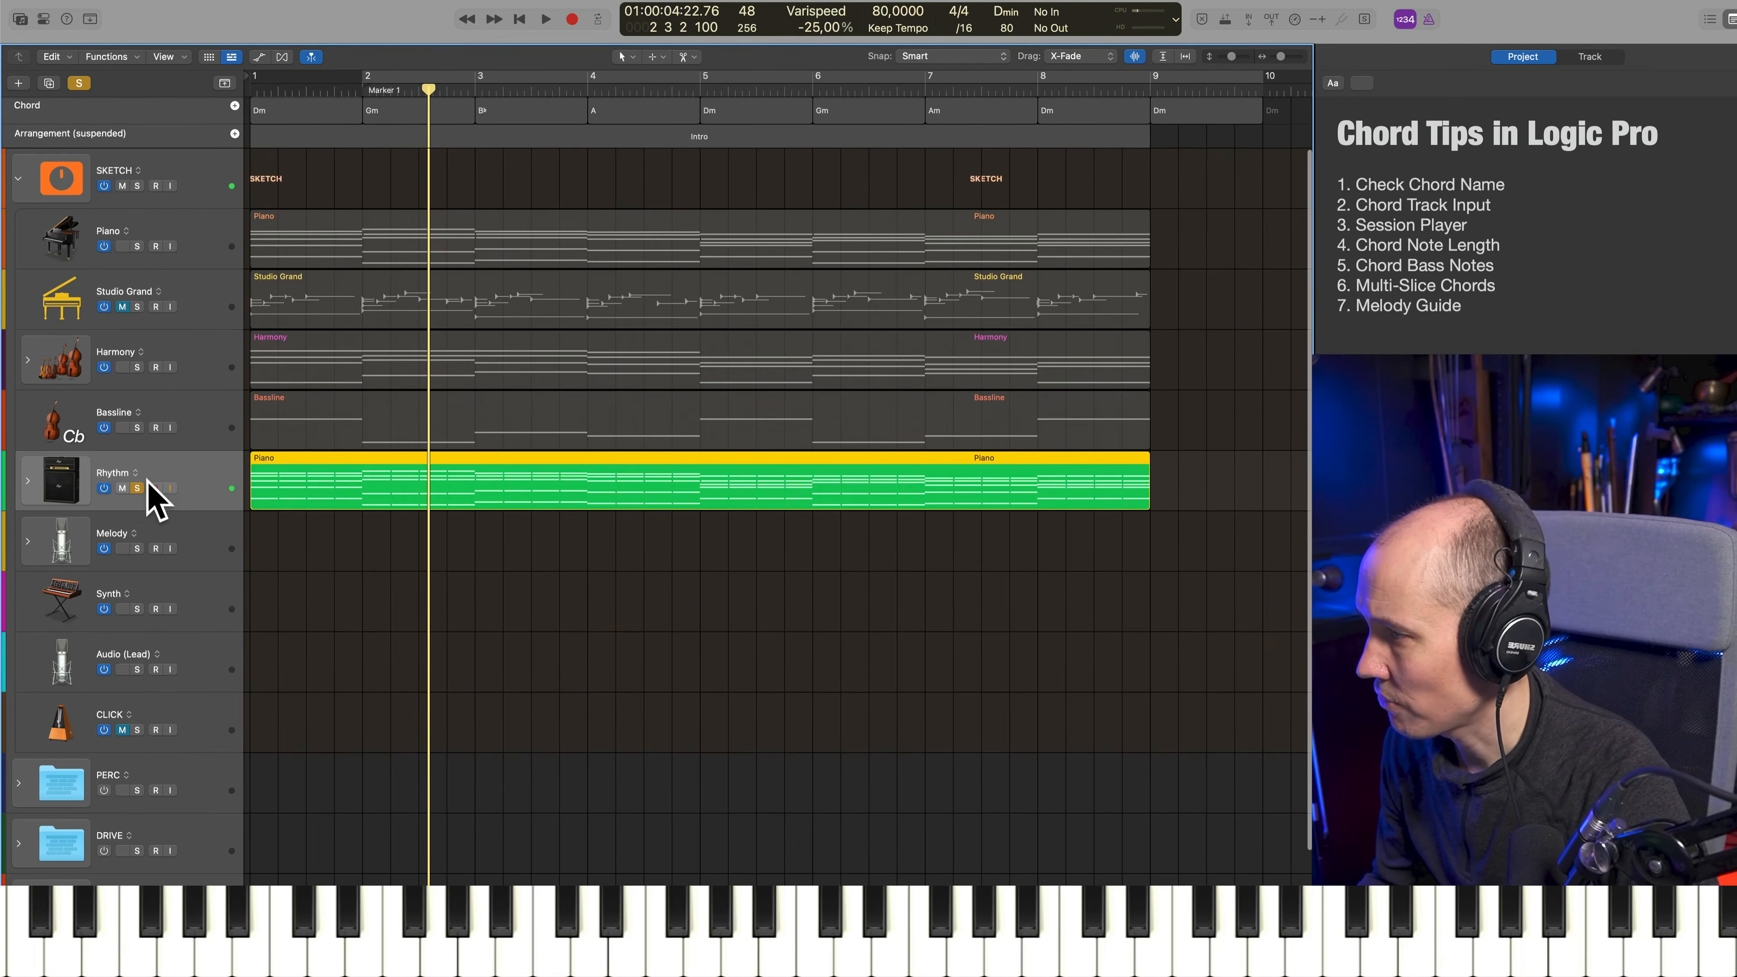
Unsolo the Rhythm track, mute Piano in favour of an unmuted Studio Grand, and play the arrangement from bar 1
click(137, 488)
key(Return)
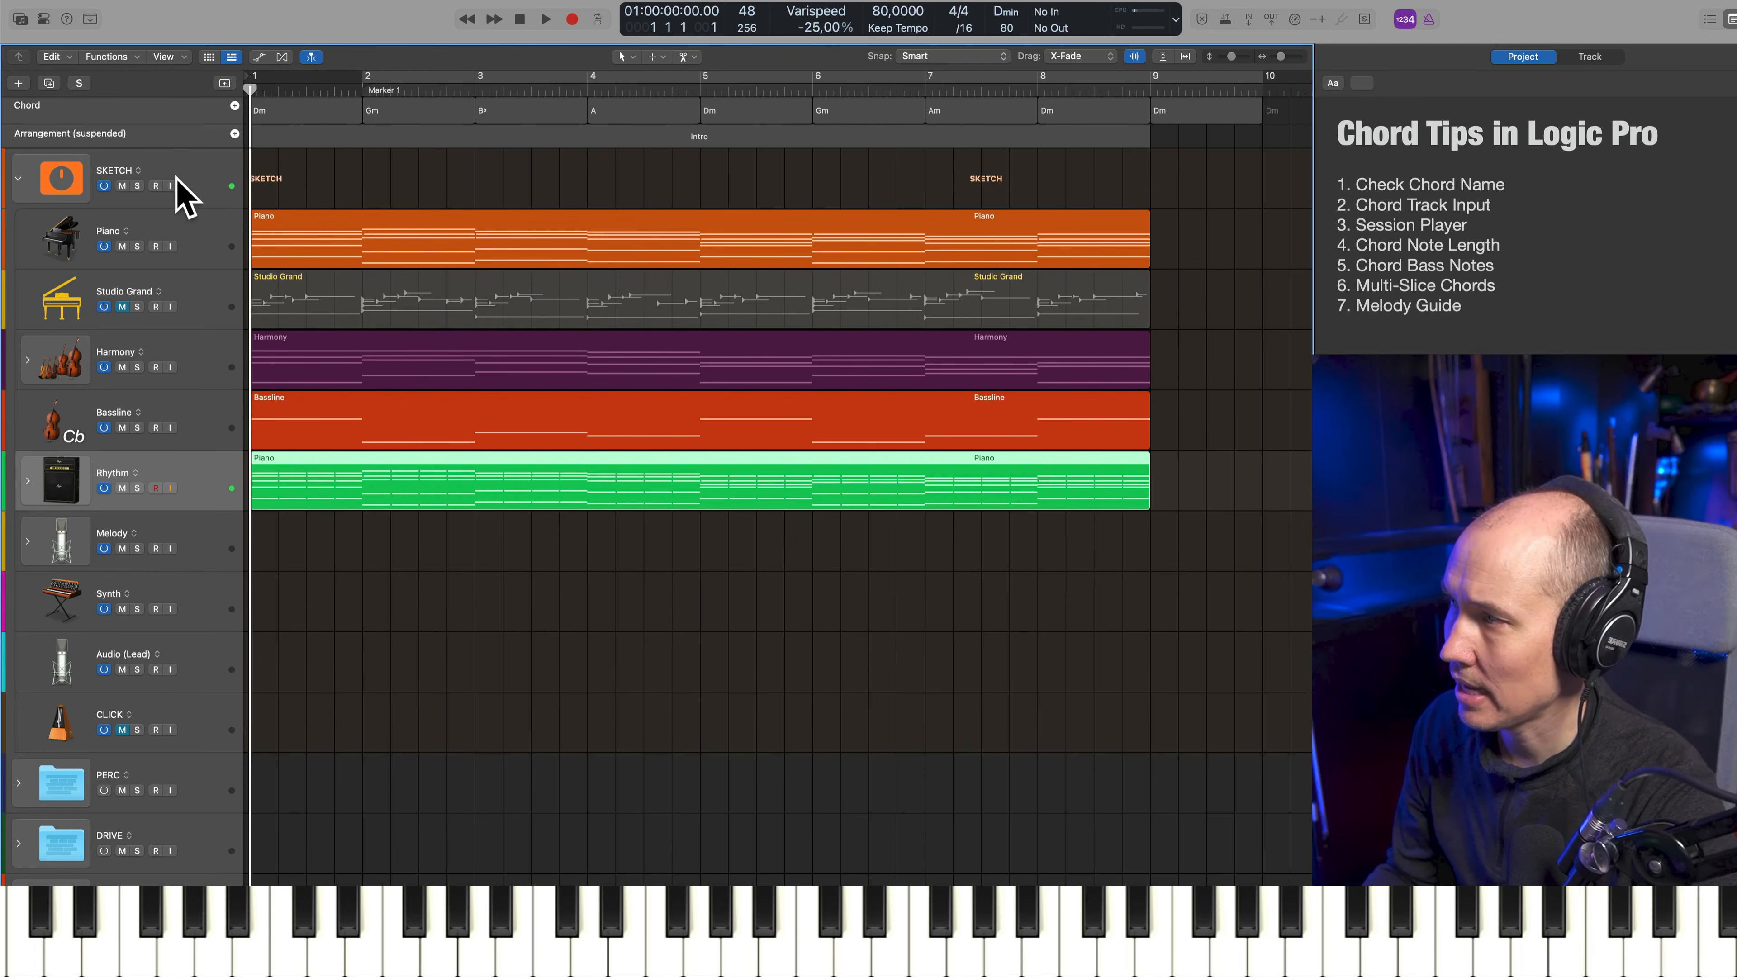
click(122, 245)
click(123, 307)
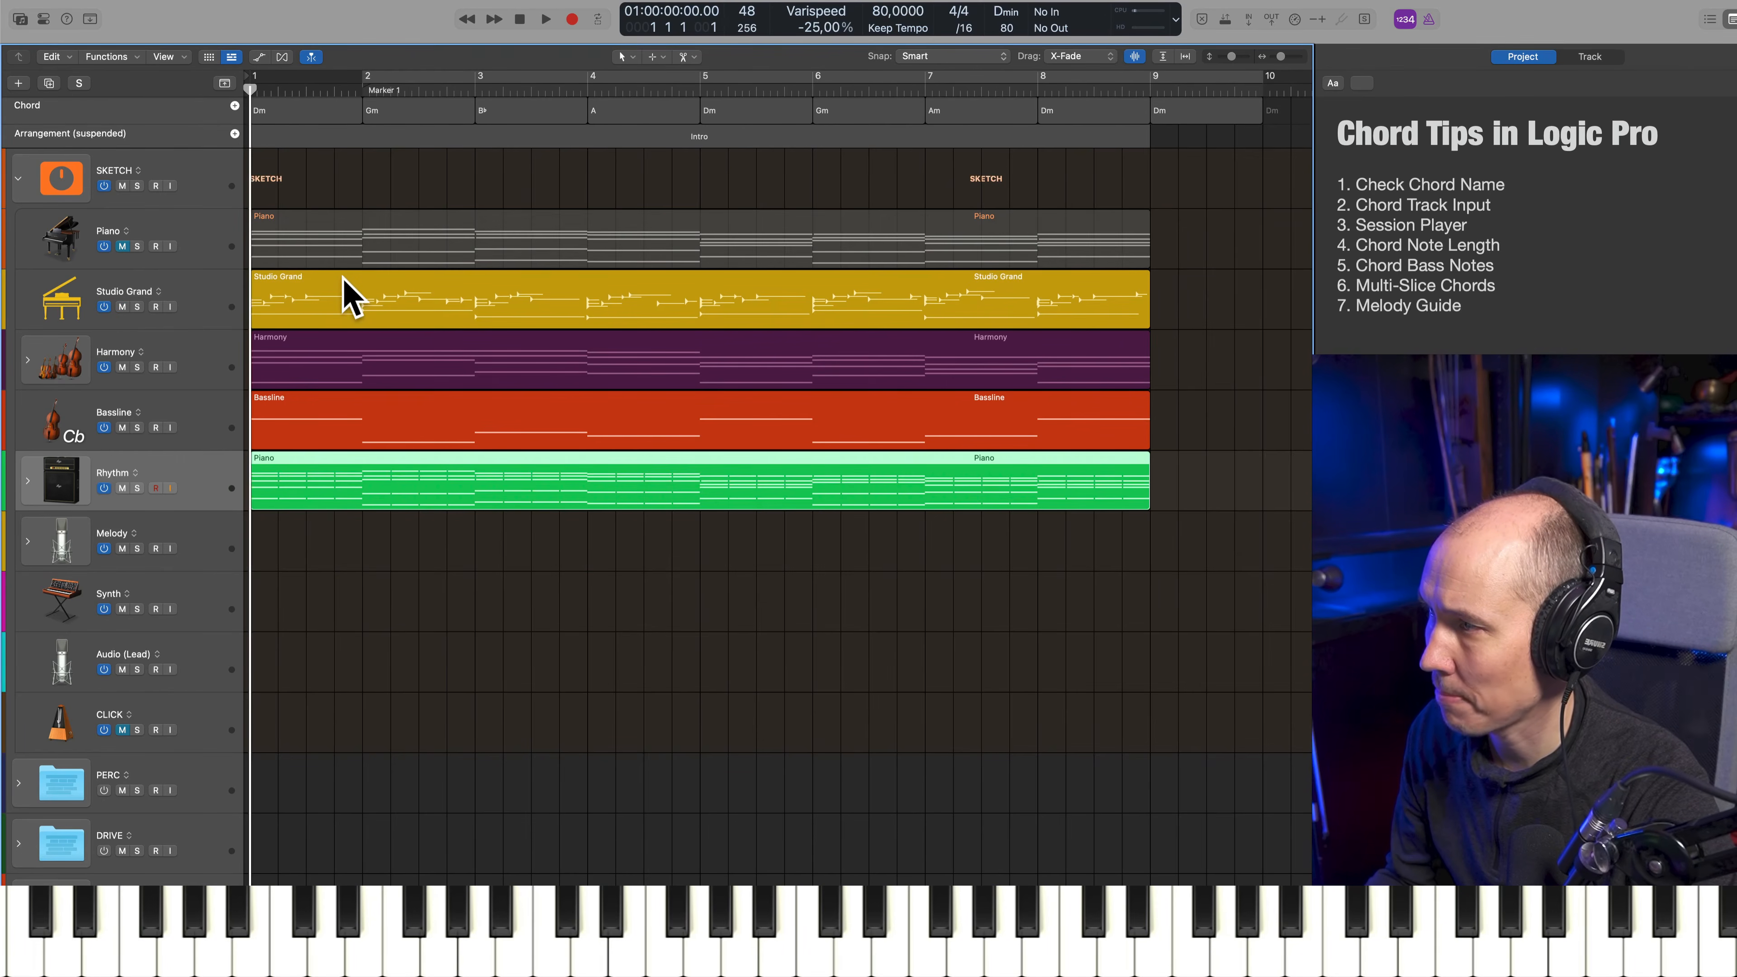
key(space)
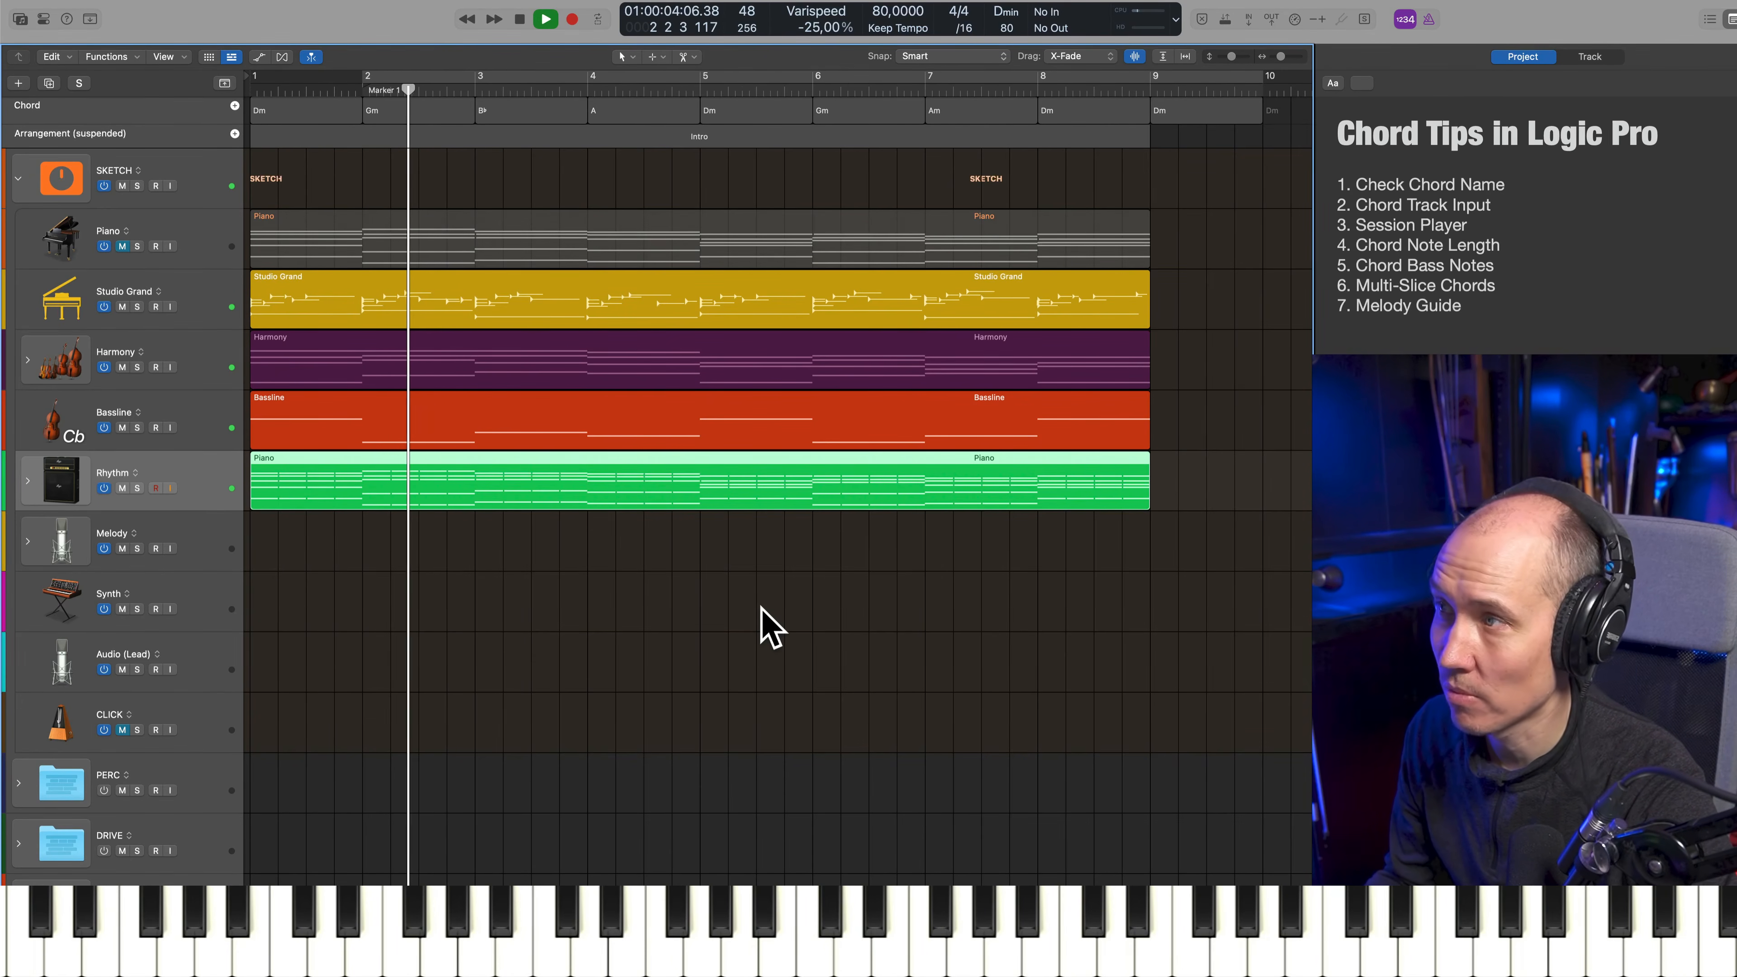
key(space)
click(345, 112)
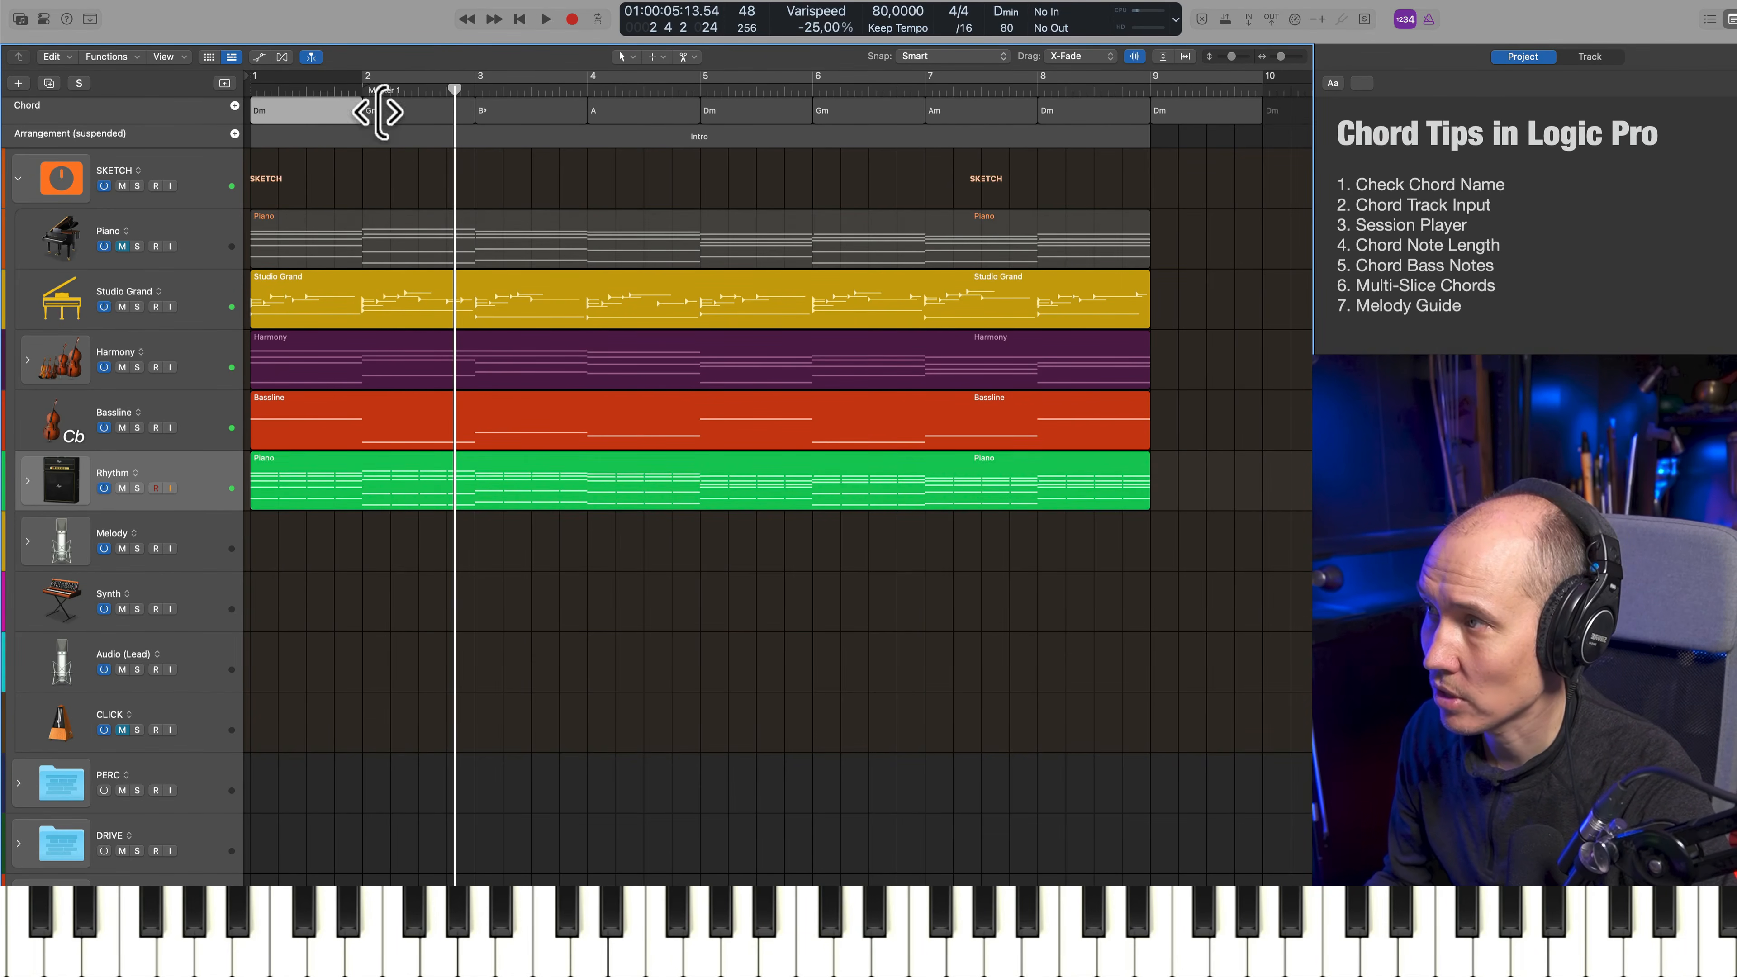
click(495, 698)
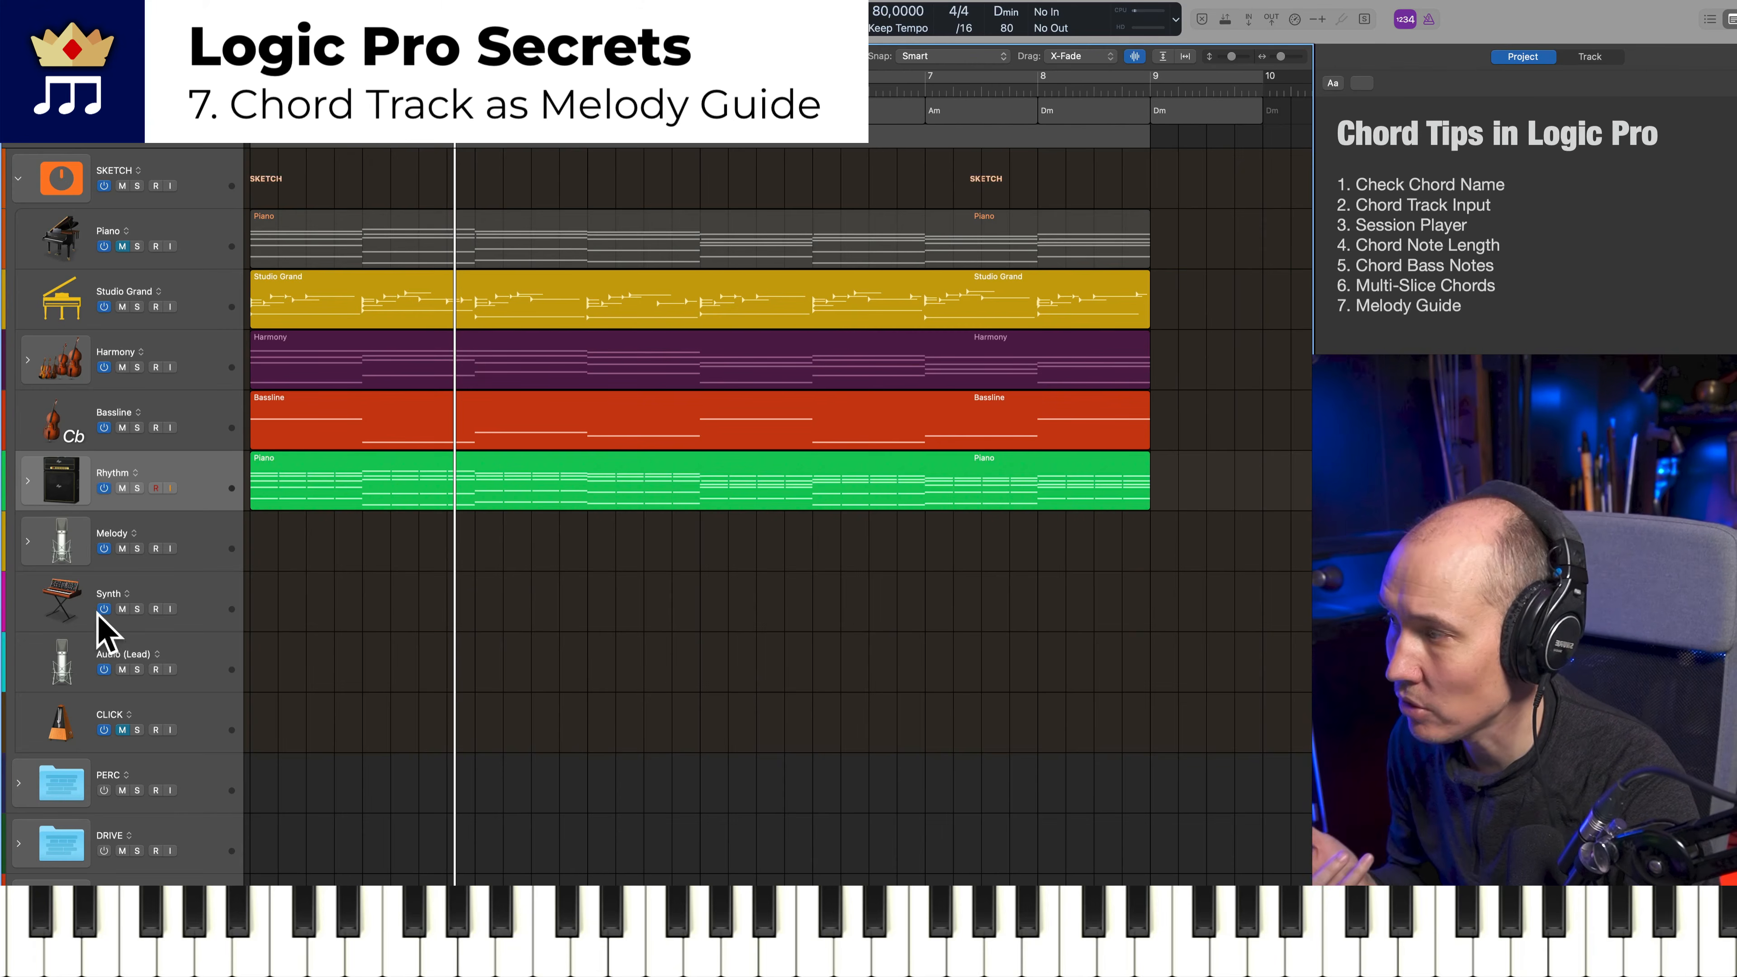
Record a melody on the Melody track from bar 1 past the start of bar 9, using the chord track as a guide
click(193, 551)
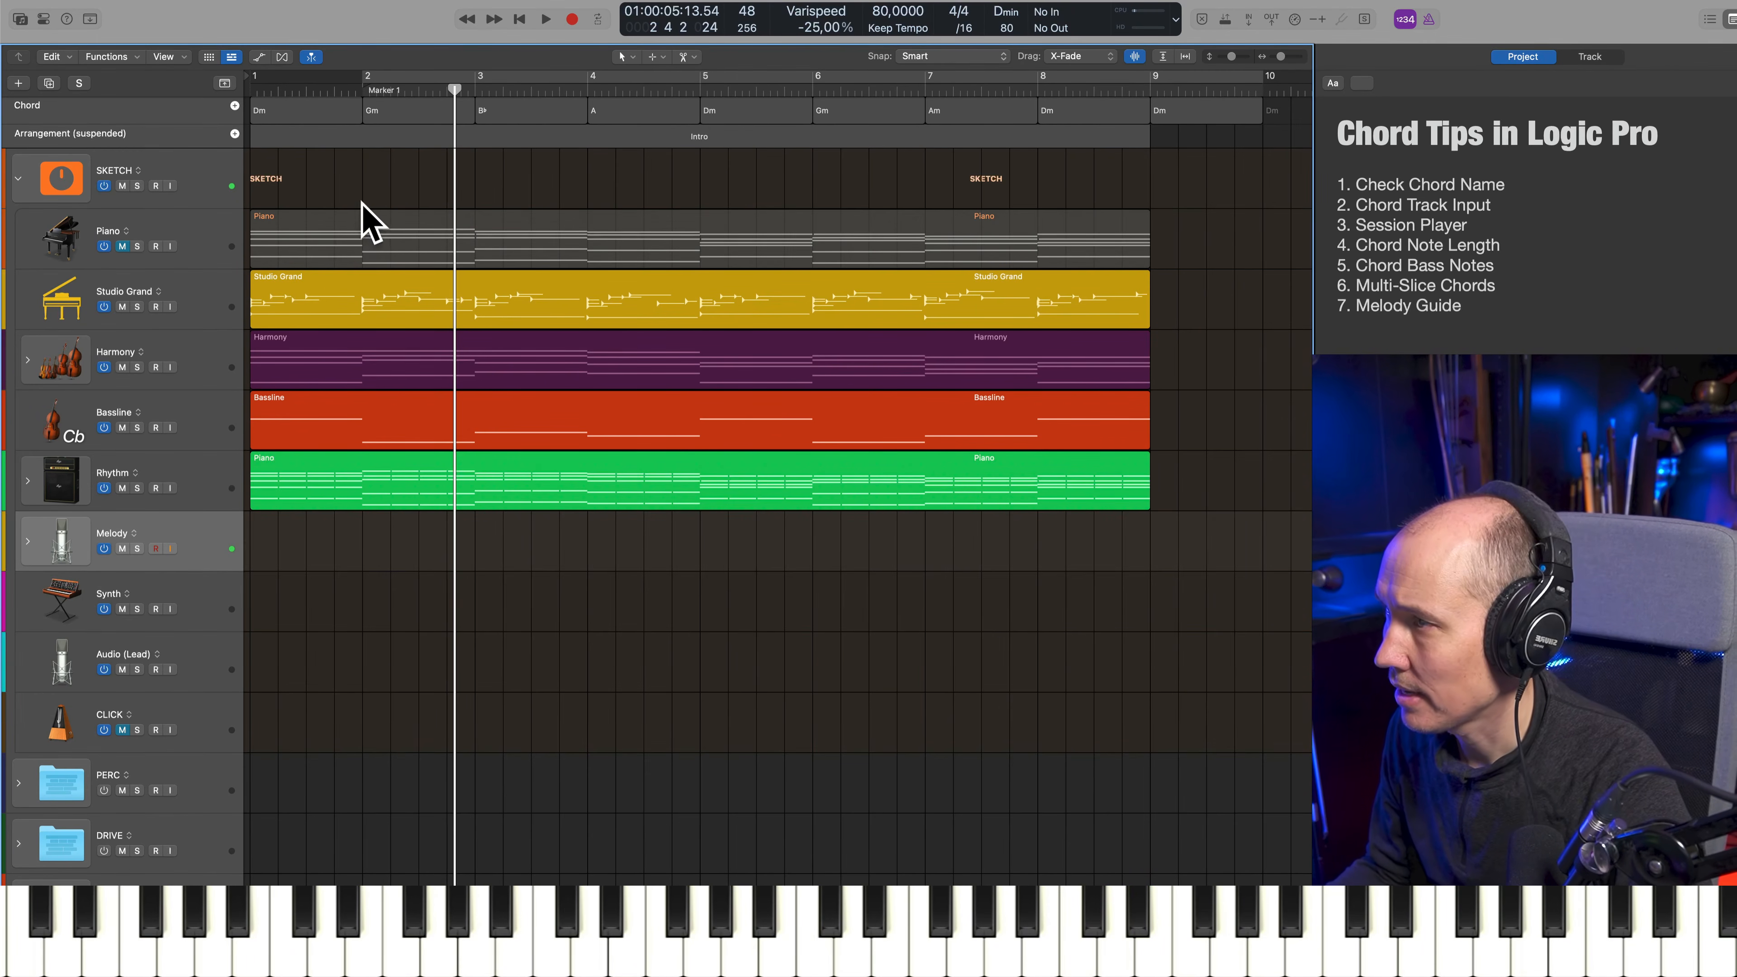
key(Return)
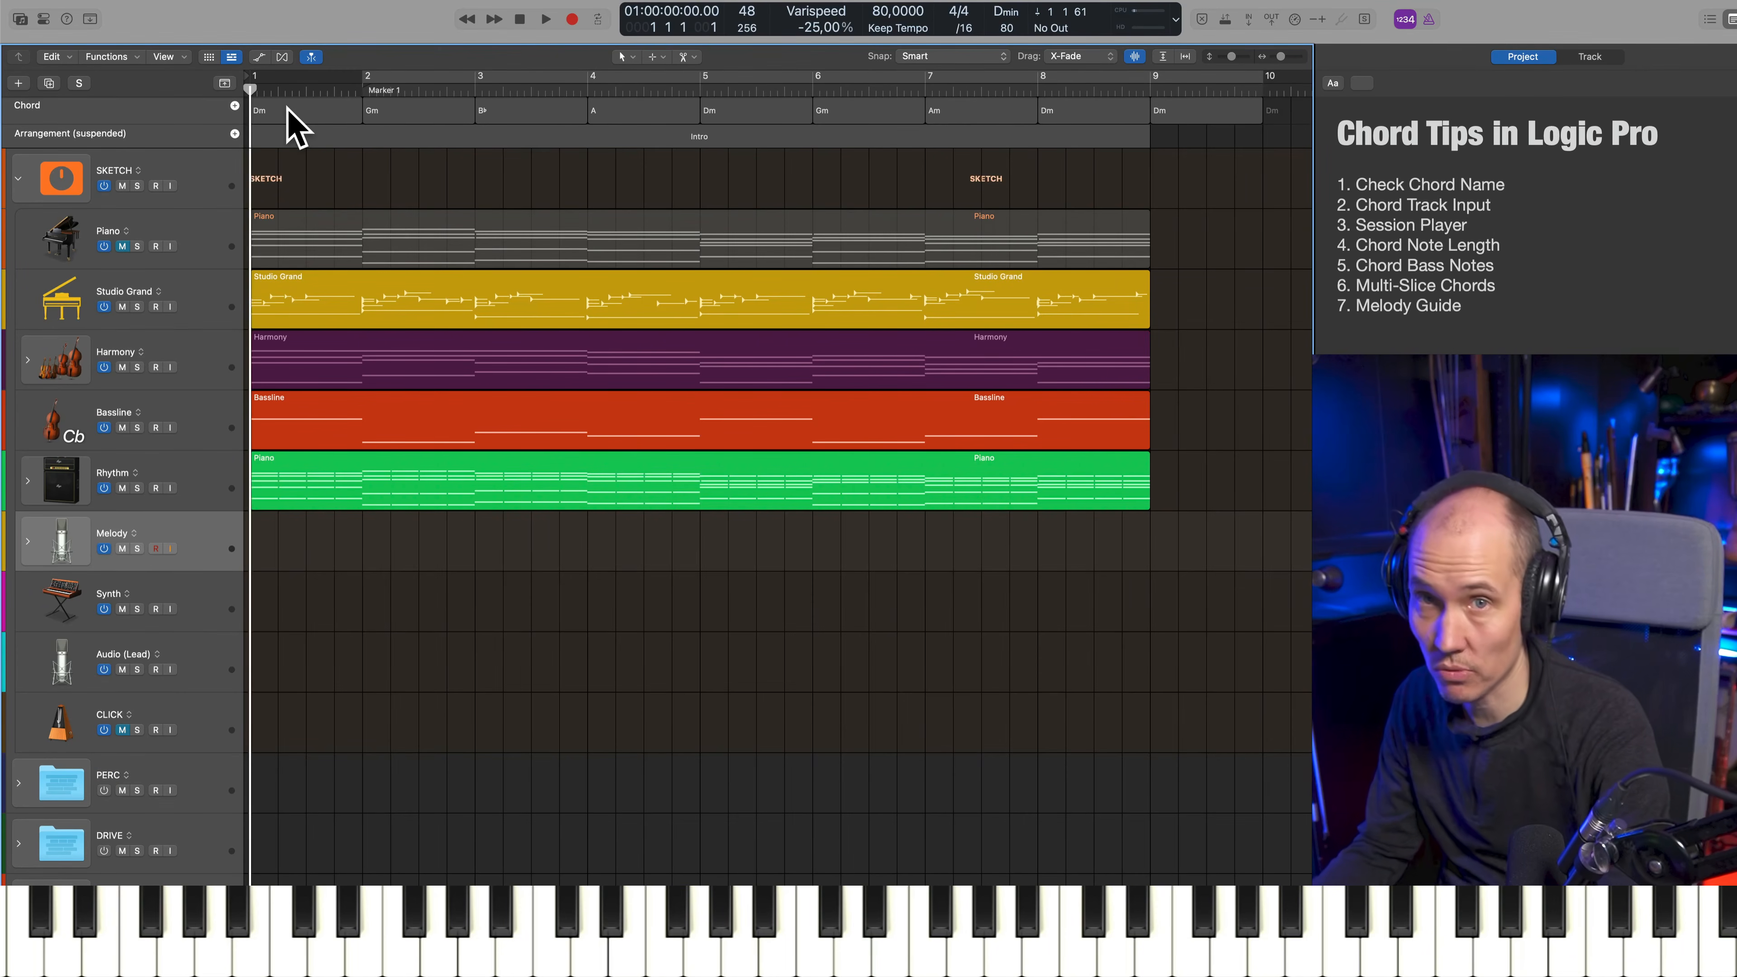
key(r)
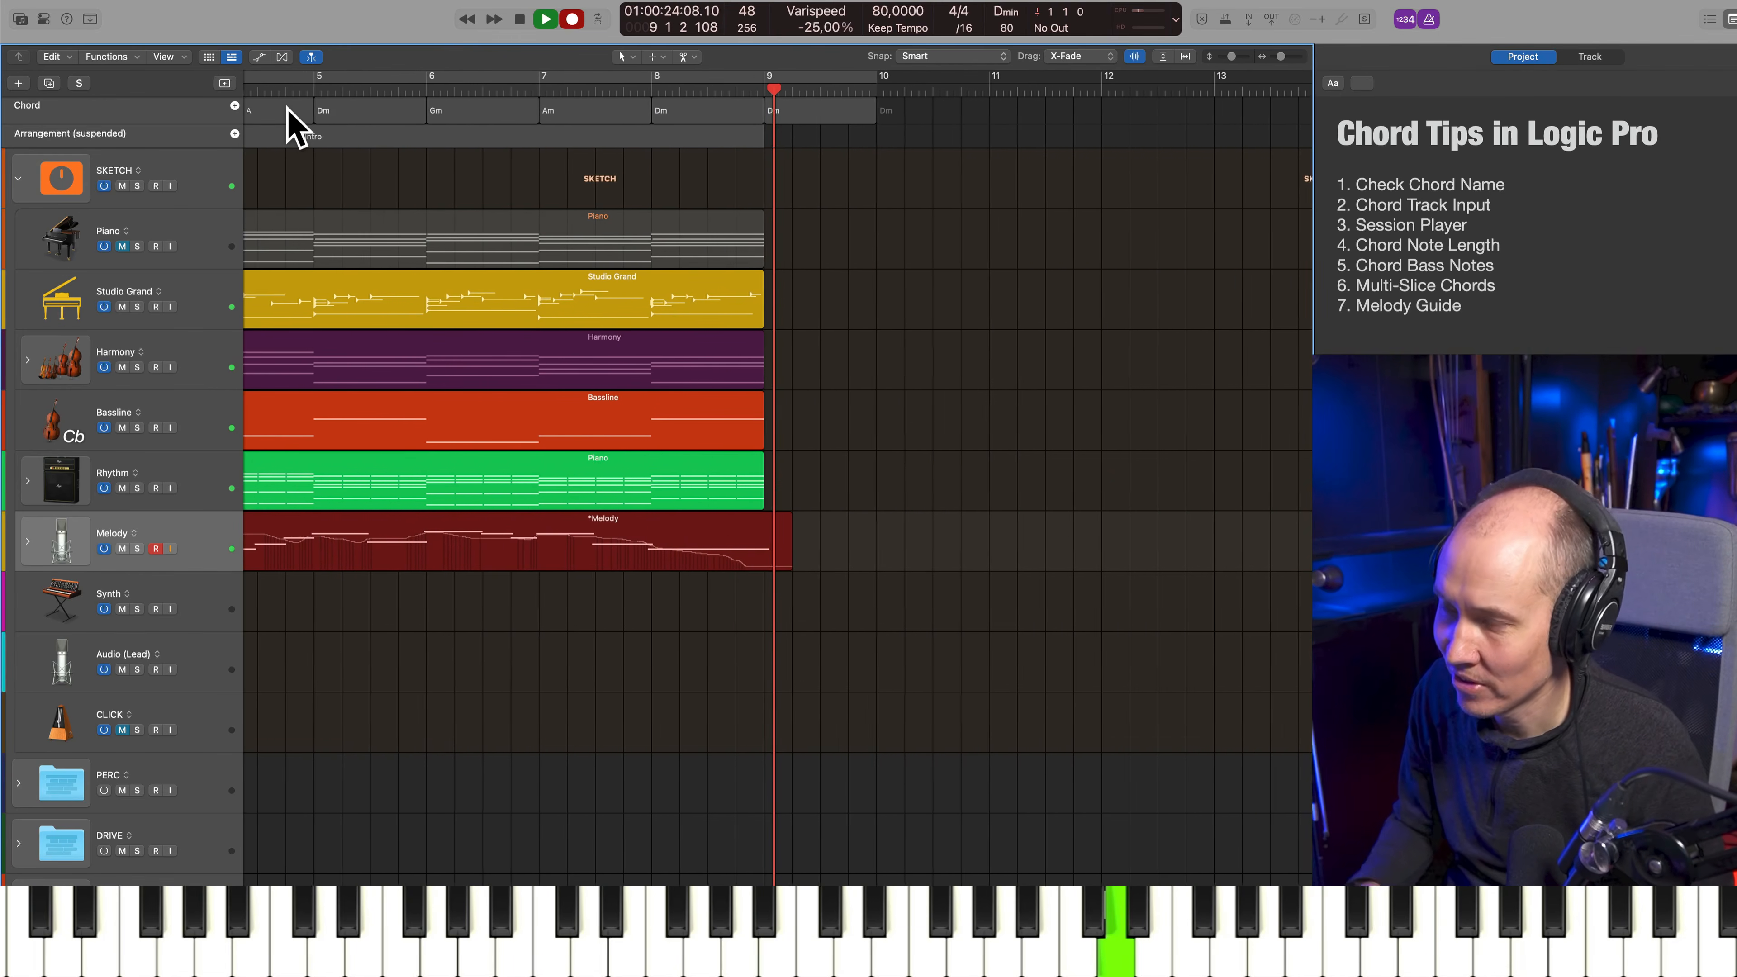
key(space)
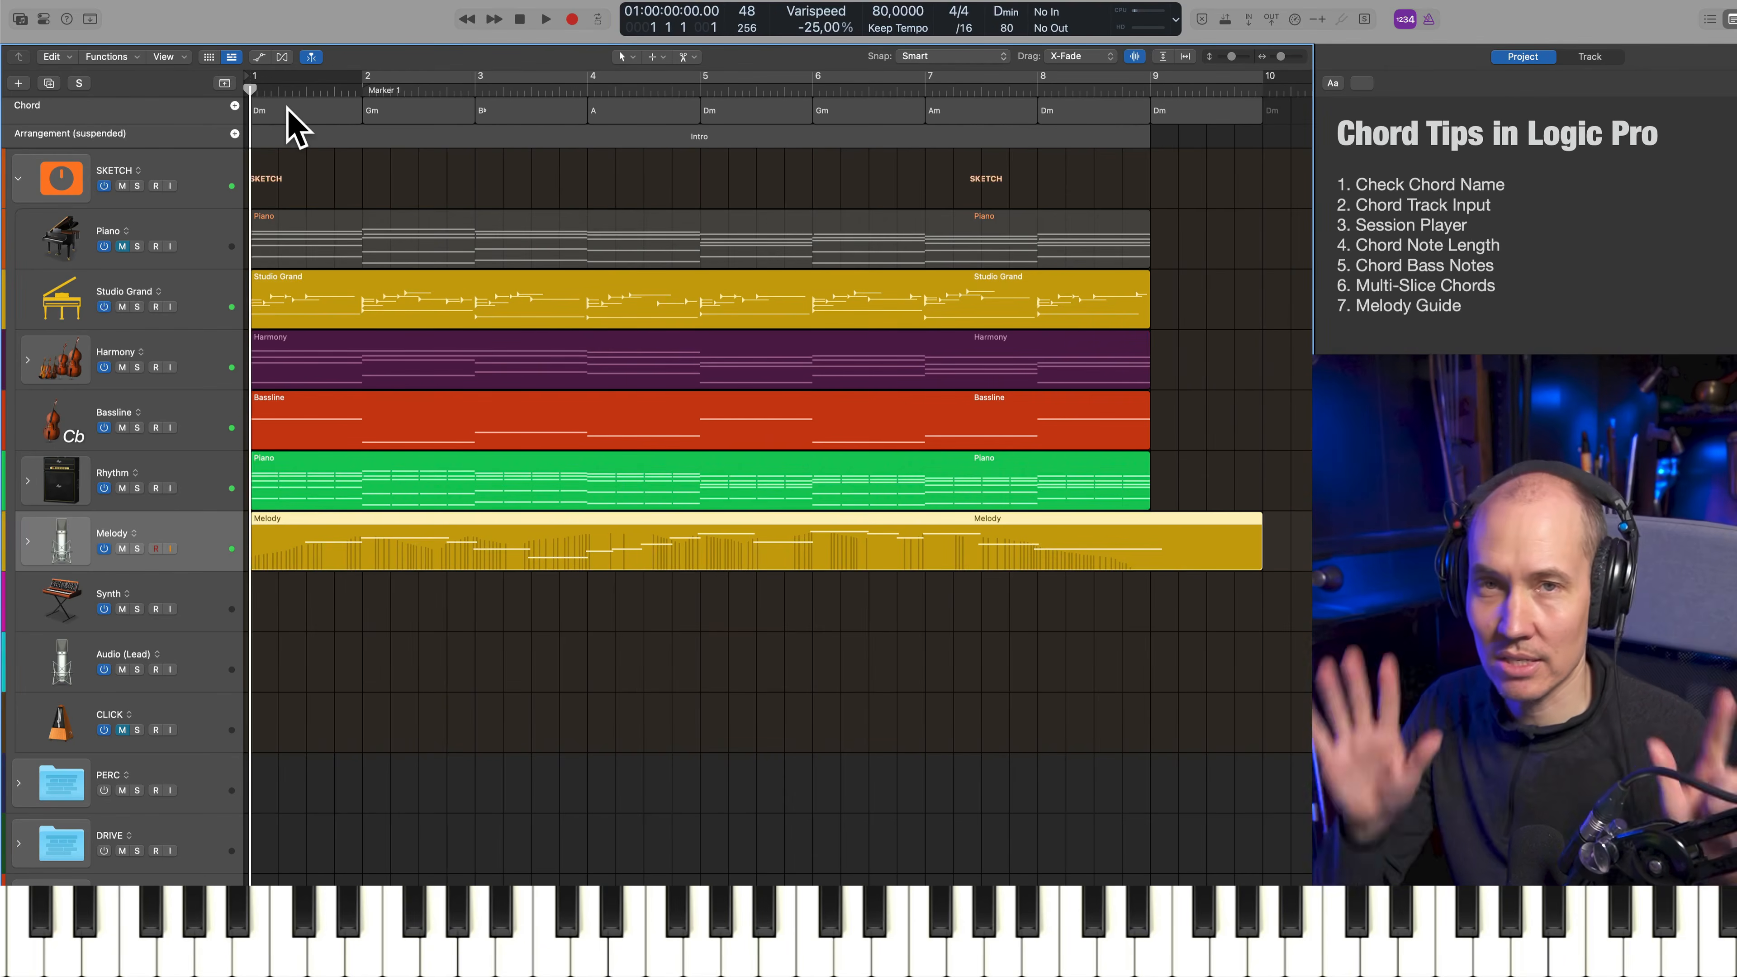